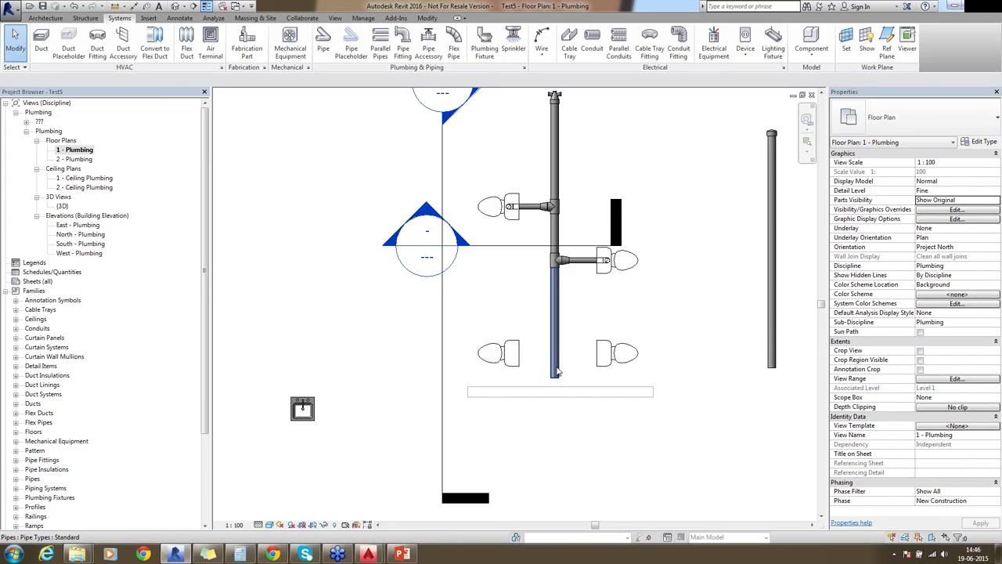
- Draw a new level across the east elevation, 3000 mm above Level 2
{"action": "right_click", "coordinate": [591, 150]}
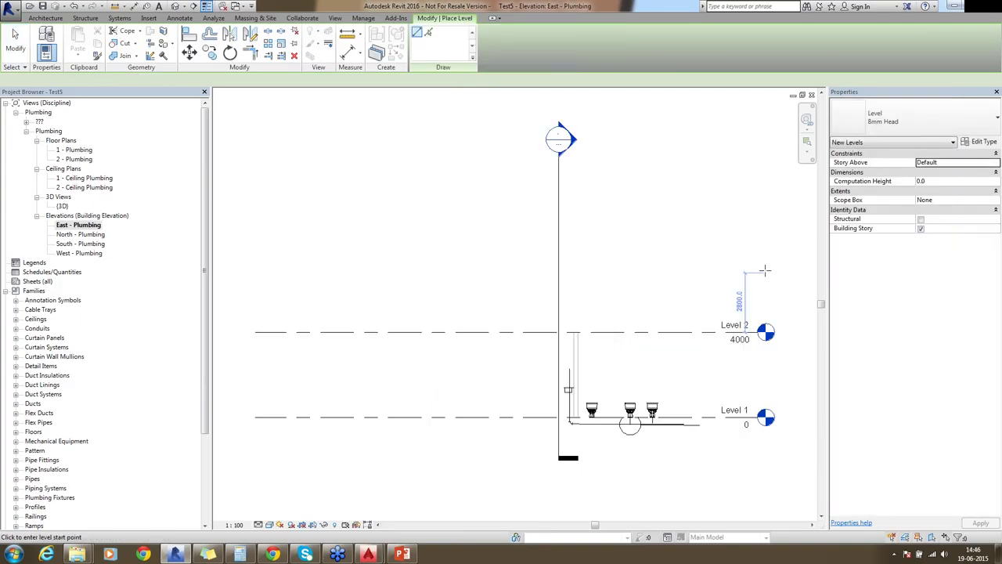
{"action": "left_click", "coordinate": [758, 269]}
{"action": "left_click", "coordinate": [247, 268]}
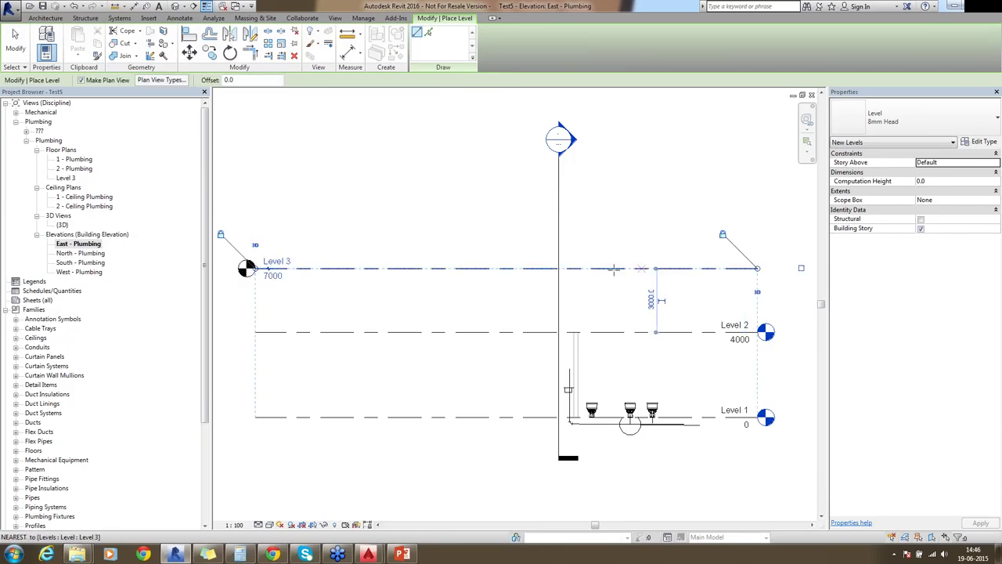
{"action": "key", "text": "Escape"}
{"action": "key", "text": "Escape"}
- Show the east elevation at Fine detail and extend the vertical pipe's upper end to above Level 2
{"action": "key", "text": "d"}
{"action": "key", "text": "f"}
{"action": "scroll", "coordinate": [541, 366], "scroll_direction": "up", "scroll_amount": 1}
{"action": "scroll", "coordinate": [539, 368], "scroll_direction": "up", "scroll_amount": 2}
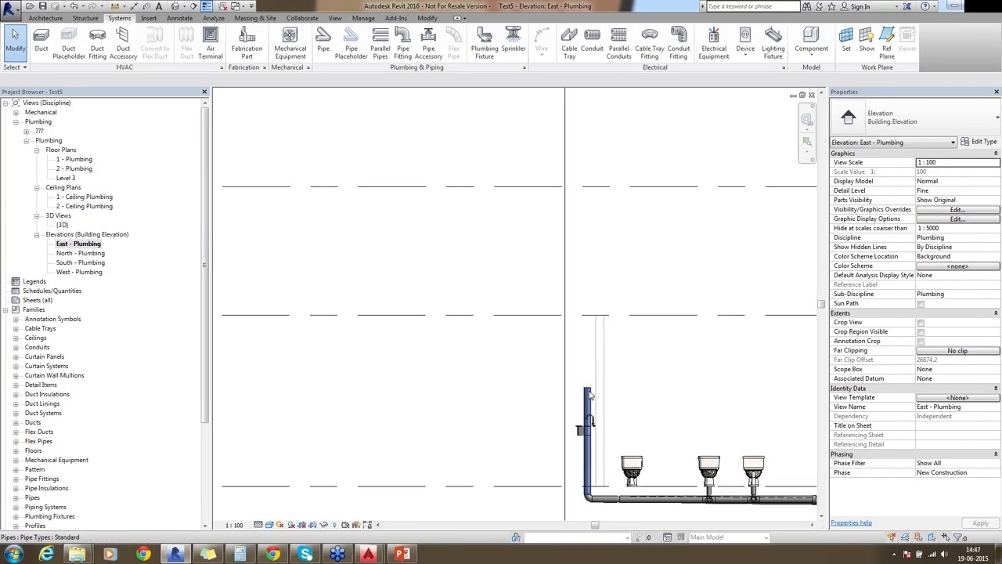
{"action": "left_click", "coordinate": [590, 394]}
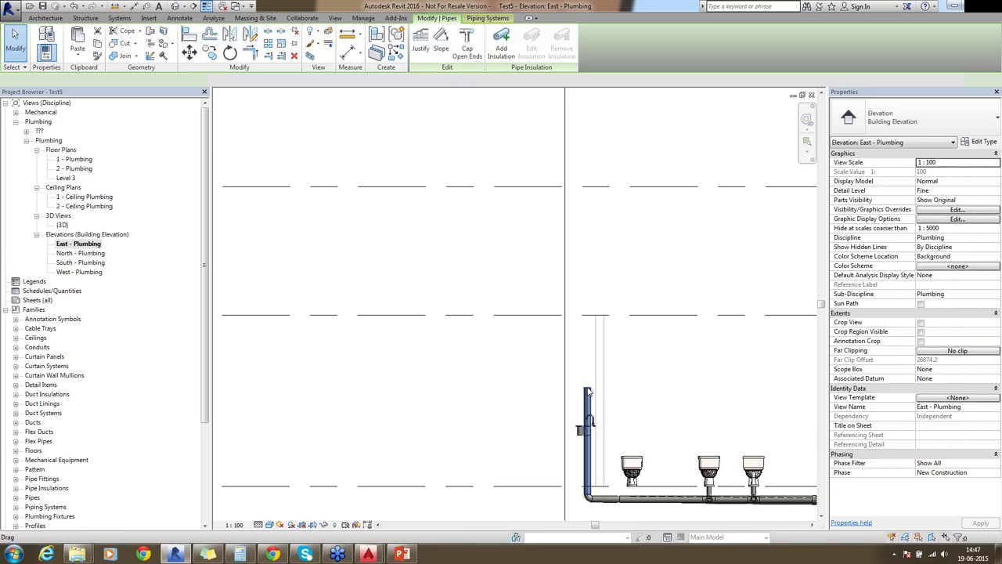
{"action": "left_click_drag", "start_coordinate": [589, 392], "coordinate": [595, 299]}
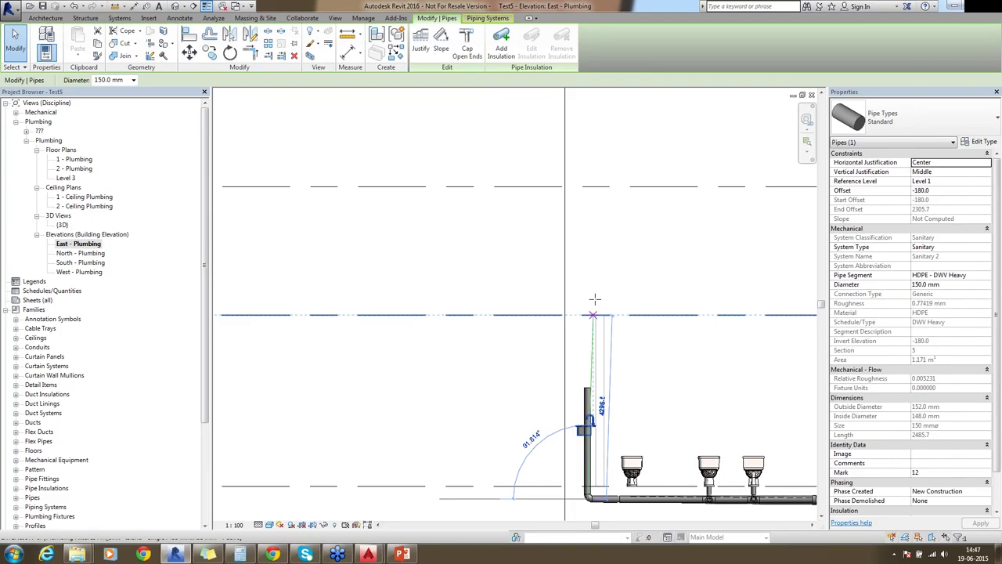
- In Section 1, place an M_Wye 45 Deg - PVC - Sch 40 - DWV fitting on the vertical pipe's upper end
{"action": "key", "text": "ctrl+Tab"}
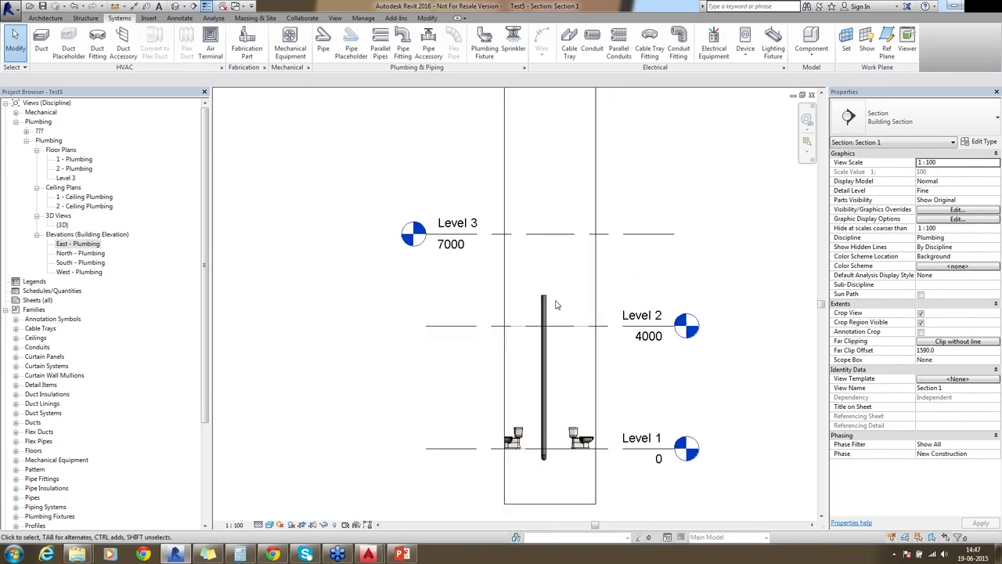
{"action": "scroll", "coordinate": [556, 304], "scroll_direction": "down", "scroll_amount": 1}
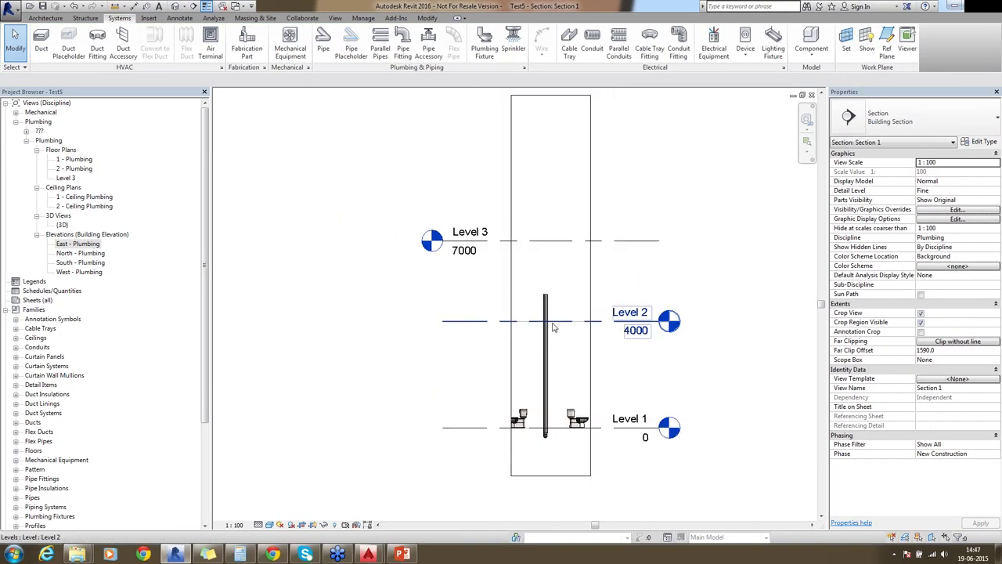
{"action": "left_click", "coordinate": [404, 47]}
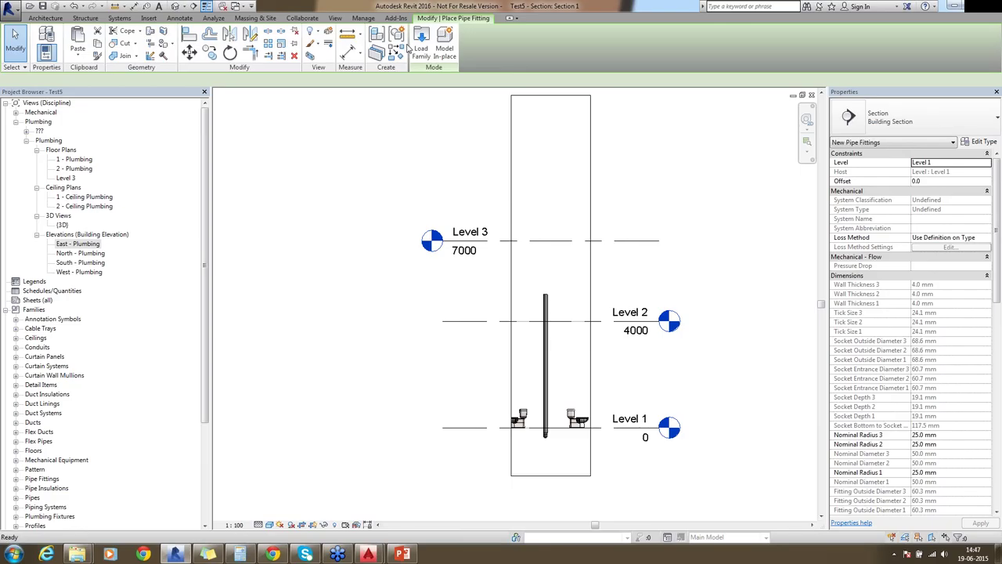
{"action": "left_click", "coordinate": [916, 117]}
{"action": "scroll", "coordinate": [829, 333], "scroll_direction": "down", "scroll_amount": 5}
{"action": "scroll", "coordinate": [828, 332], "scroll_direction": "down", "scroll_amount": 1}
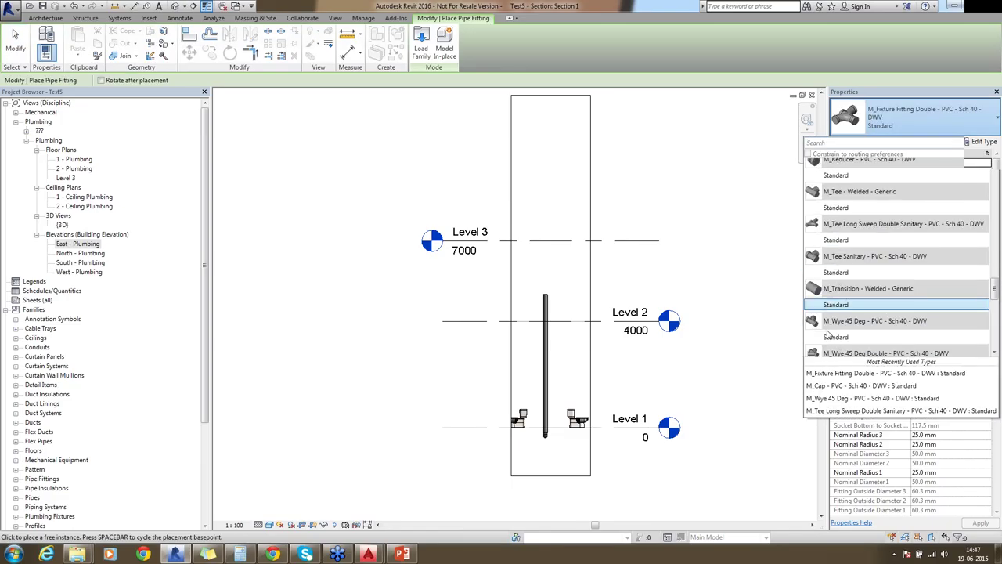
{"action": "scroll", "coordinate": [829, 333], "scroll_direction": "down", "scroll_amount": 1}
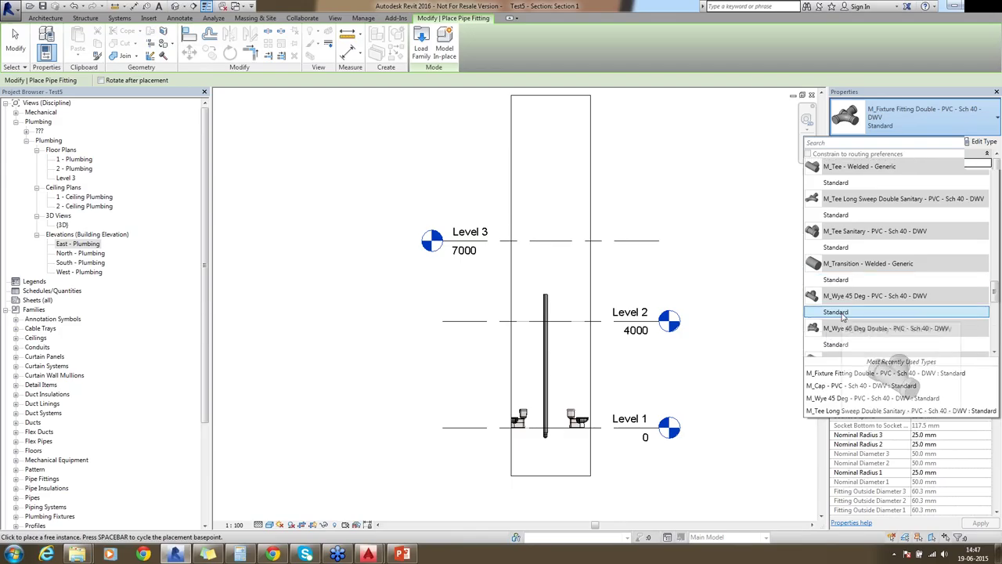
{"action": "left_click", "coordinate": [843, 313]}
{"action": "scroll", "coordinate": [536, 301], "scroll_direction": "up", "scroll_amount": 5}
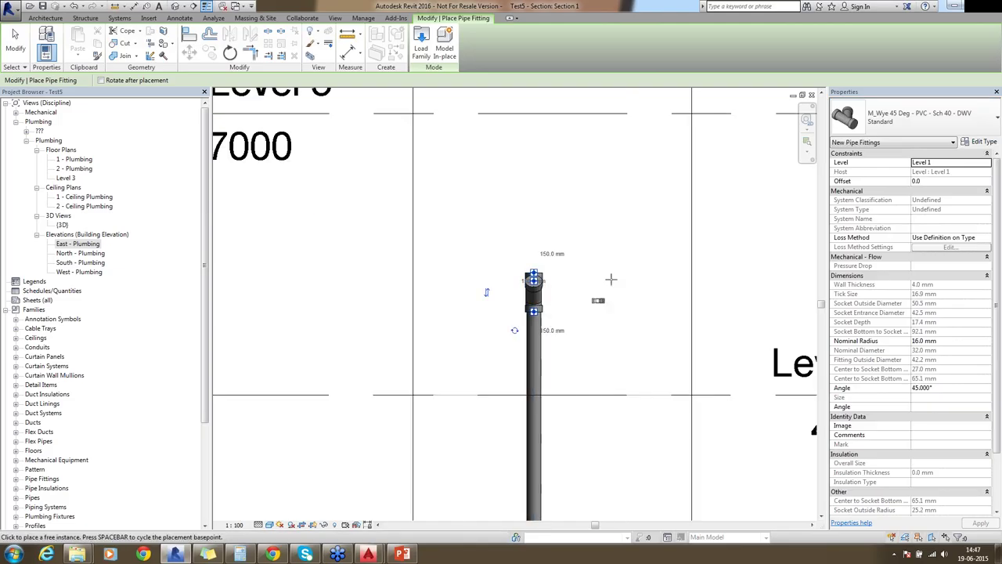
{"action": "left_click", "coordinate": [542, 288]}
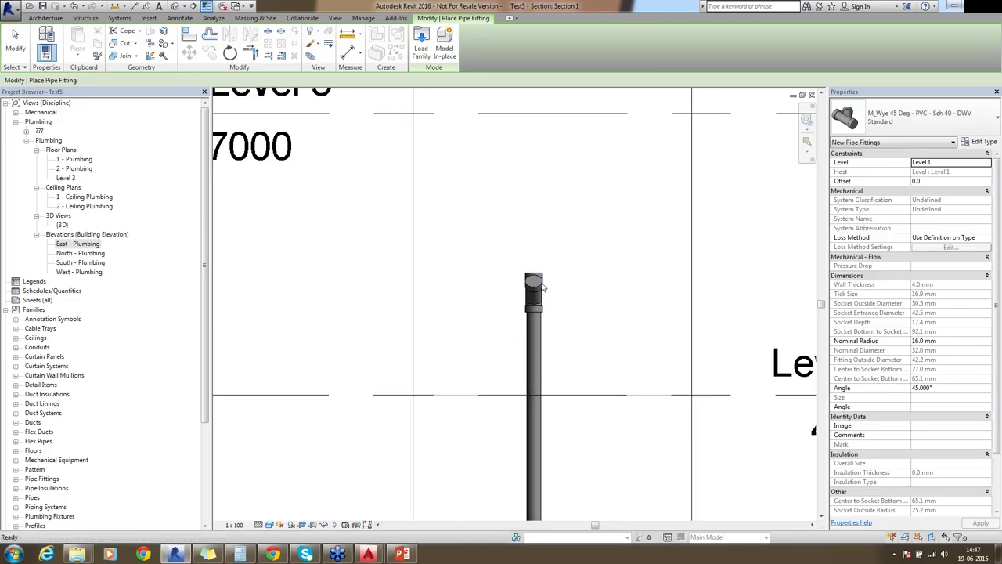
{"action": "key", "text": "Escape"}
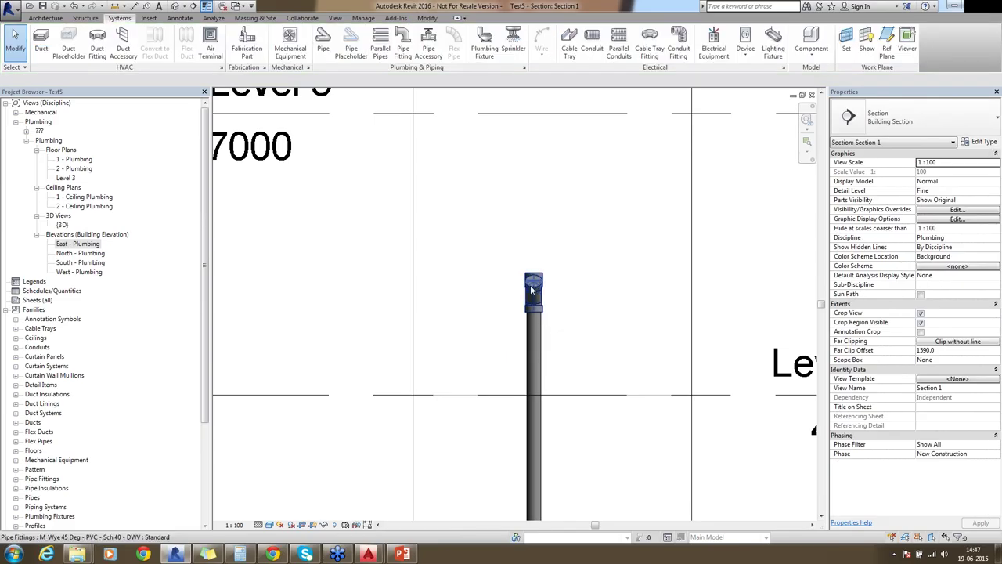
- Remove the 45-degree wye from the vertical pipe's upper end in Section 1
{"action": "left_click", "coordinate": [564, 287]}
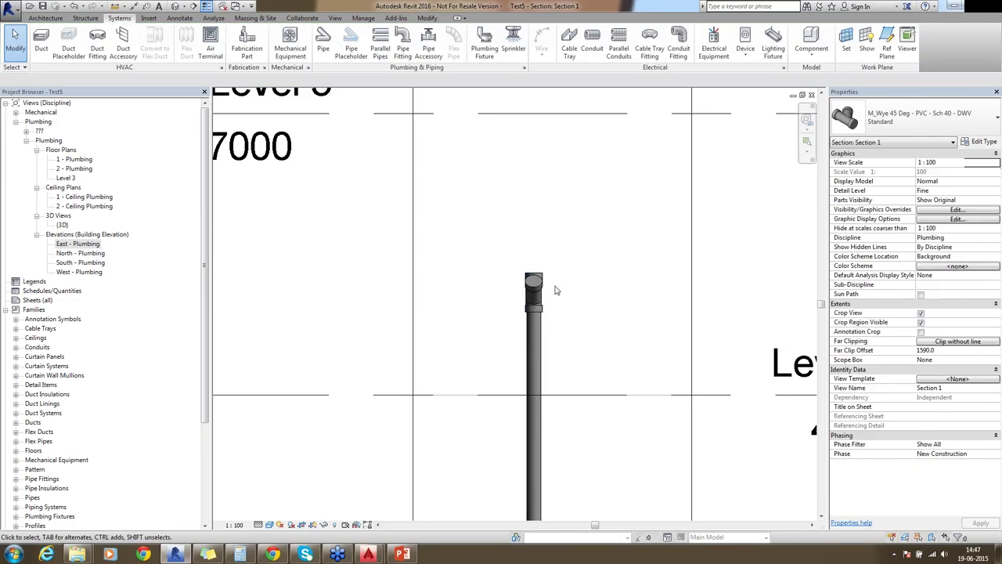
{"action": "left_click", "coordinate": [527, 291]}
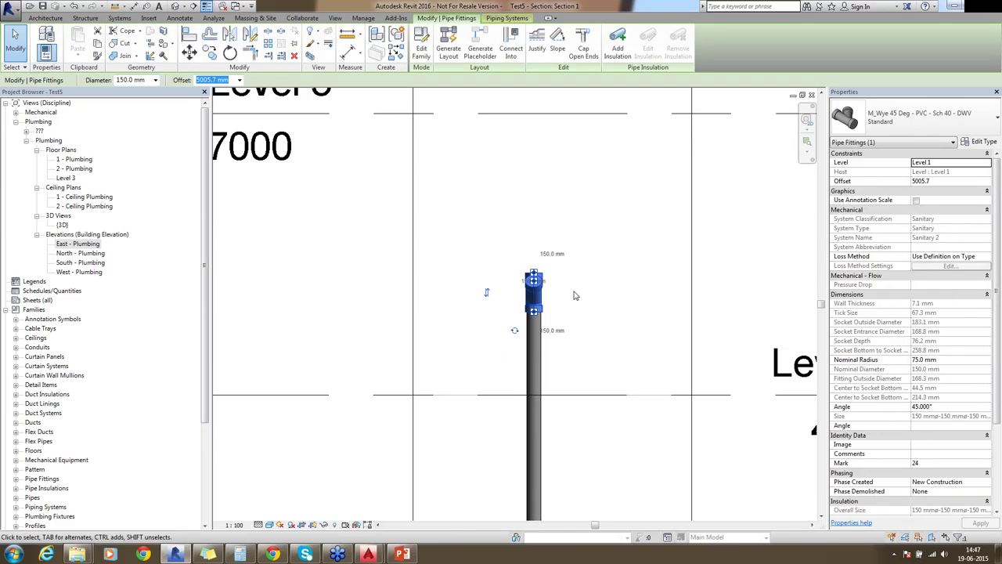
{"action": "left_click", "coordinate": [605, 286]}
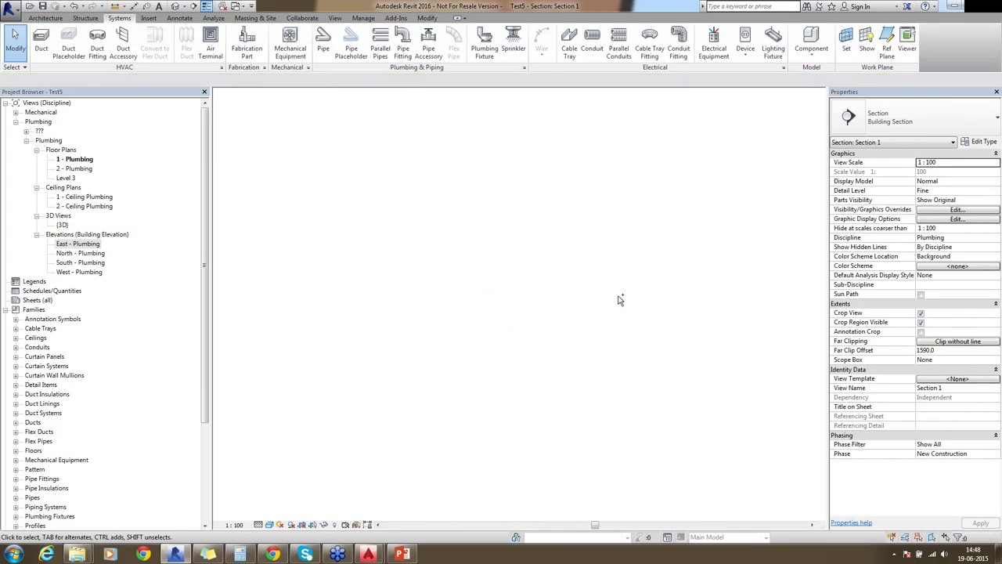
- Open Section 2 from the 1 - Plumbing floor plan and stretch its crop region upward past Level 3
{"action": "key", "text": "ctrl+Tab"}
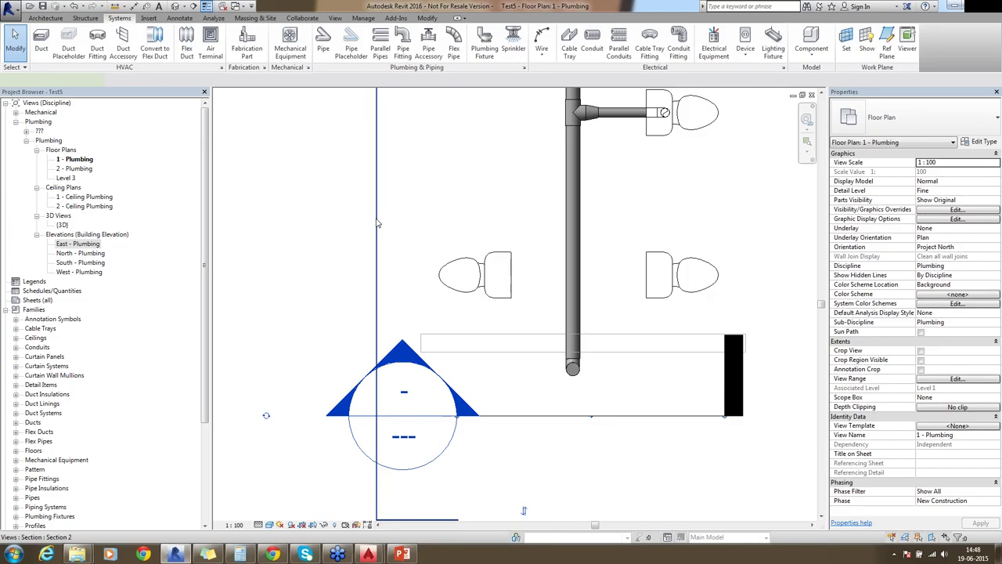
{"action": "left_click", "coordinate": [376, 224]}
{"action": "right_click", "coordinate": [376, 218]}
{"action": "left_click", "coordinate": [421, 280]}
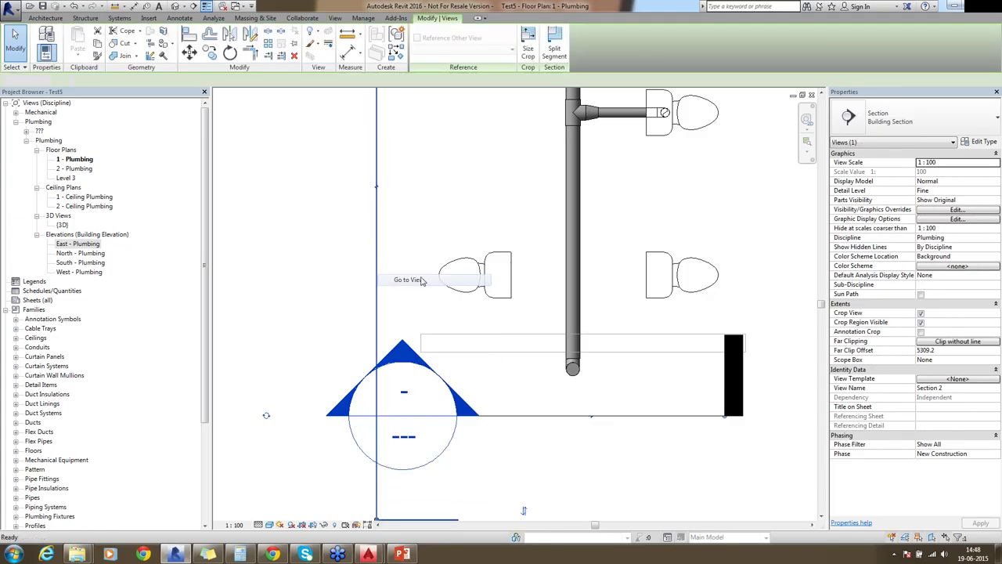
{"action": "left_click", "coordinate": [572, 234]}
{"action": "left_click_drag", "start_coordinate": [537, 232], "coordinate": [533, 200]}
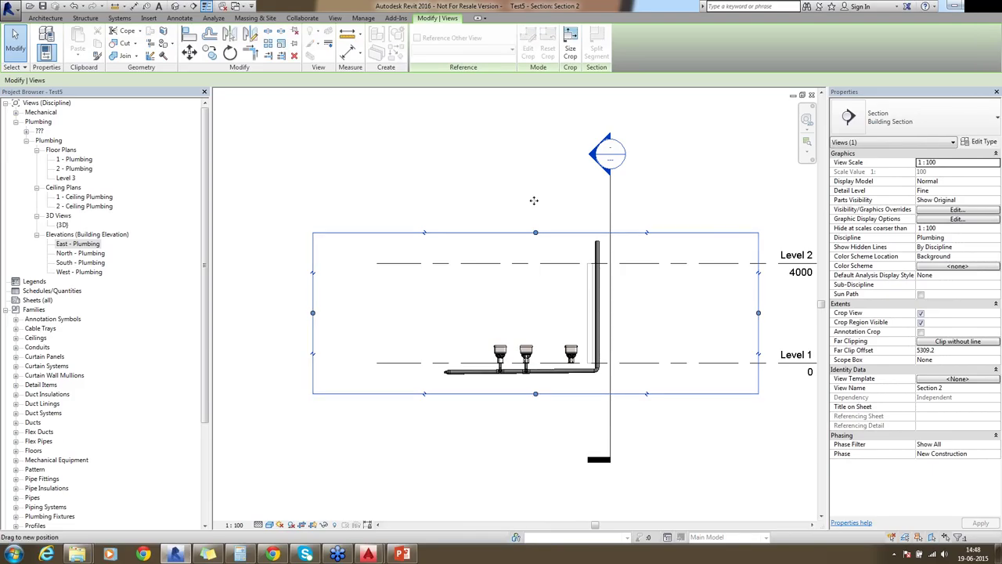
{"action": "left_click_drag", "start_coordinate": [533, 201], "coordinate": [522, 96]}
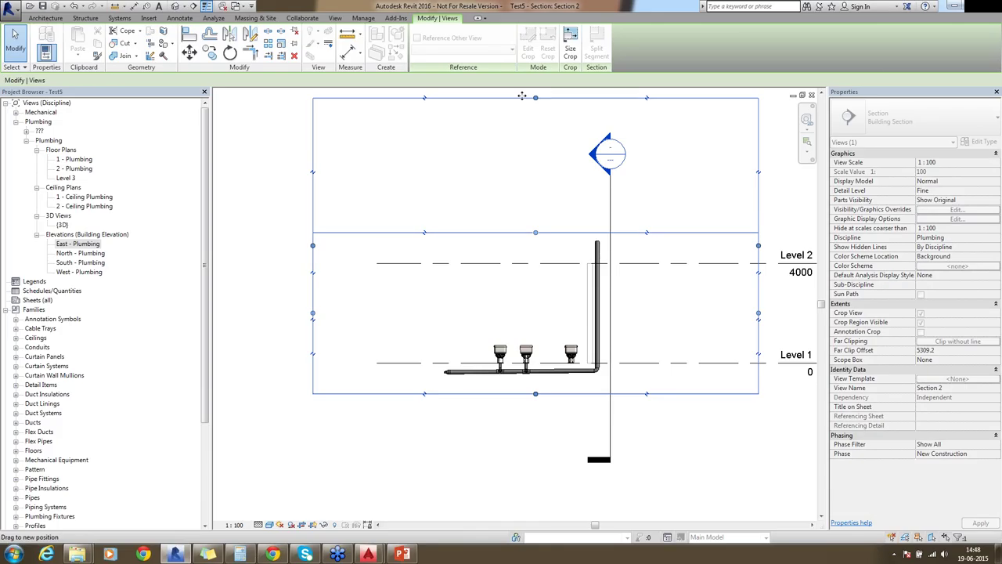
- In Section 2, place an M_Wye 45 Deg - PVC - Sch 40 - DWV fitting on the vertical pipe's upper end
{"action": "key", "text": "p"}
{"action": "key", "text": "f"}
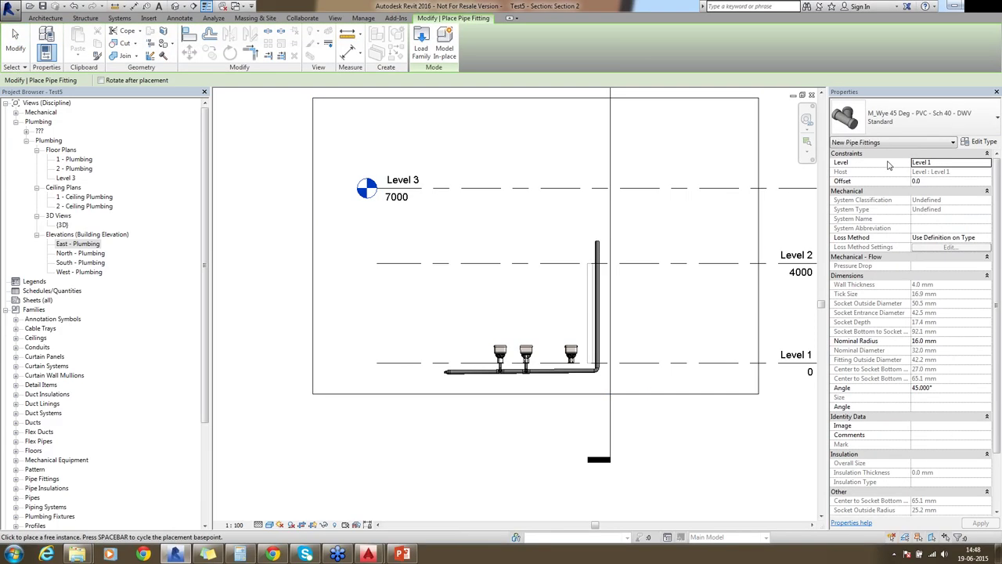
{"action": "scroll", "coordinate": [596, 238], "scroll_direction": "up", "scroll_amount": 6}
{"action": "left_click", "coordinate": [647, 278]}
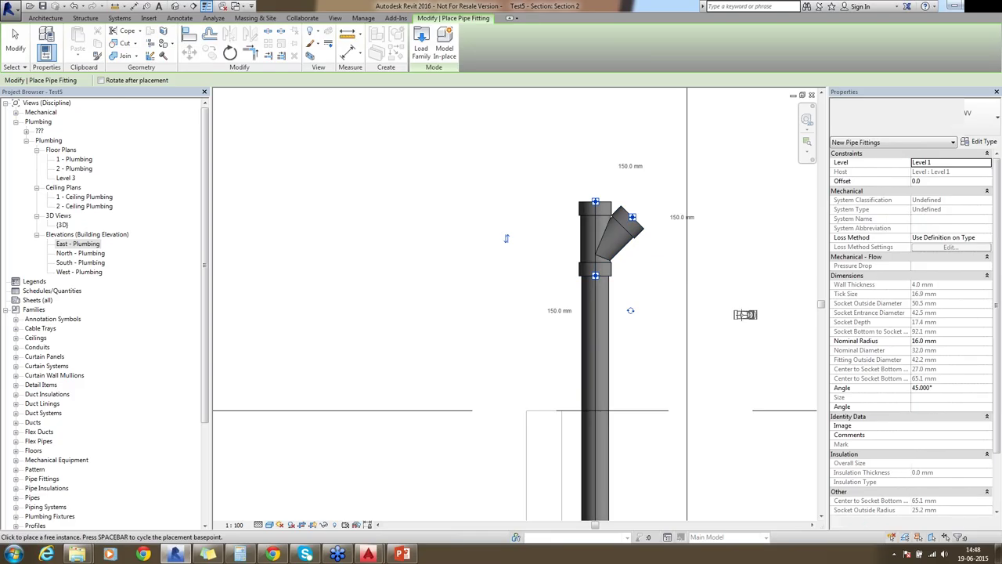
{"action": "key", "text": "Escape"}
- Select the wye fitting, return to Section 1 through the floor plan and delete the fitting
{"action": "left_click", "coordinate": [625, 237]}
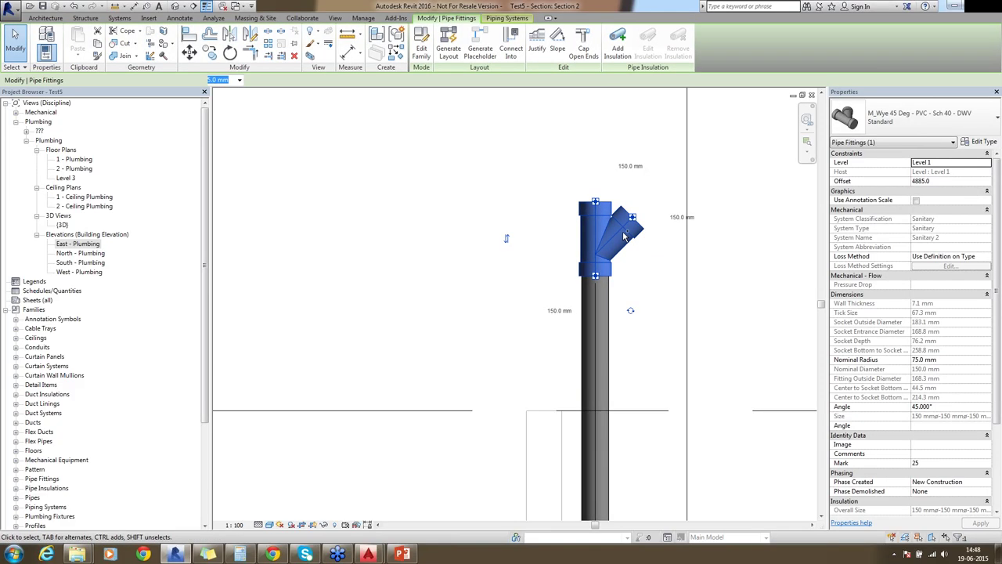
{"action": "key", "text": "ctrl+Tab"}
{"action": "right_click", "coordinate": [672, 366]}
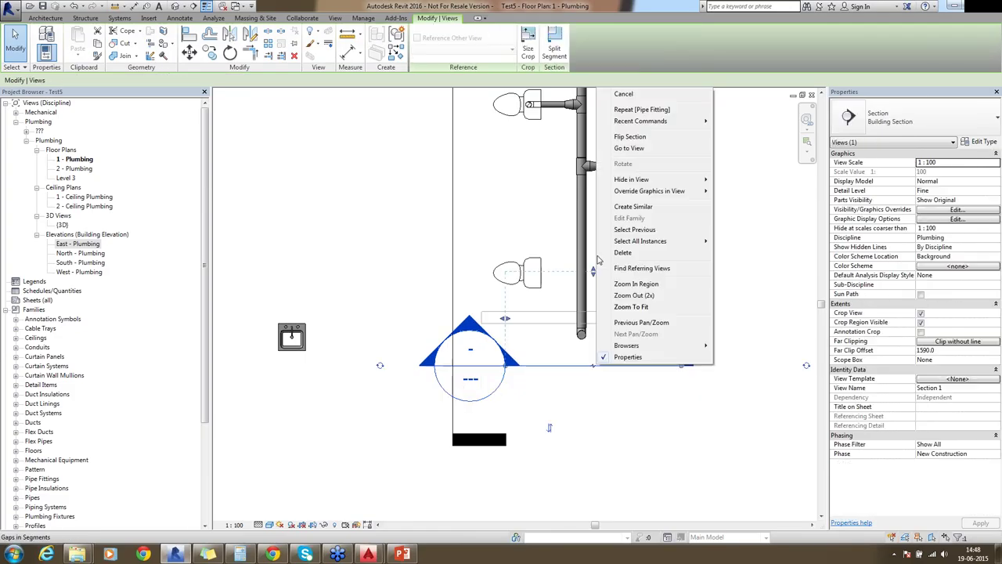
{"action": "left_click", "coordinate": [700, 148]}
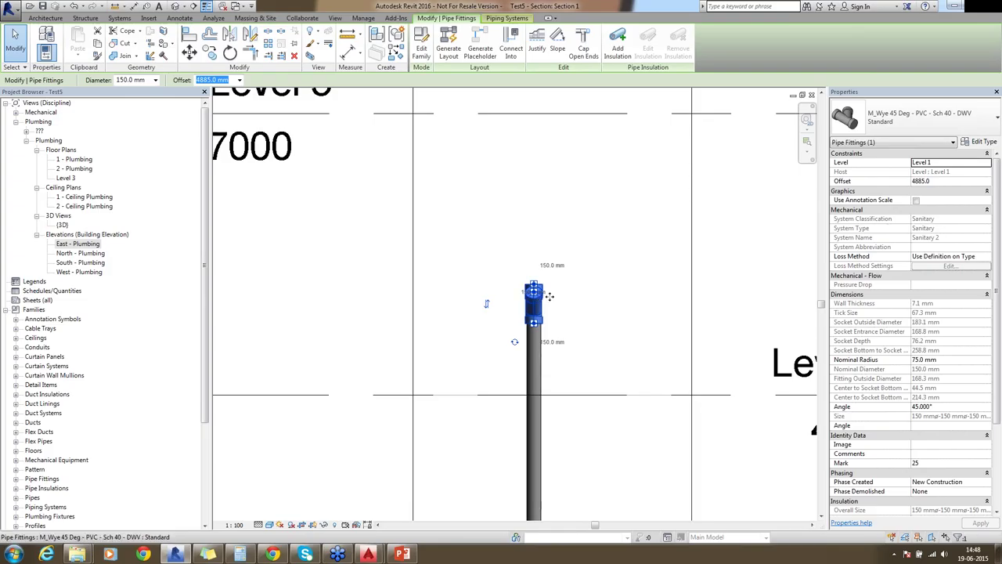
{"action": "key", "text": "Delete"}
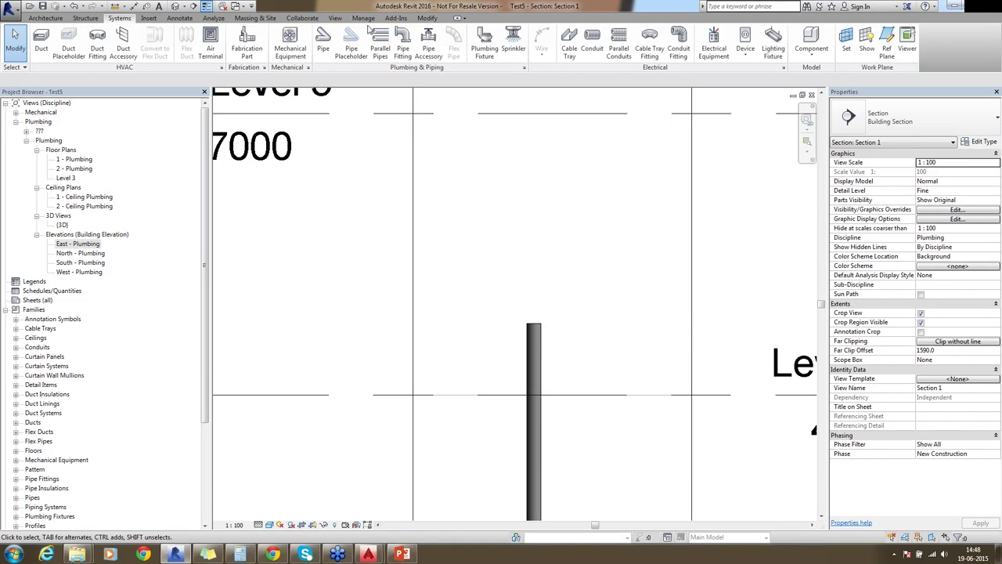
- Place an M_Tee Long Sweep Double Sanitary - PVC - Sch 40 - DWV fitting on the vertical pipe's upper end in Section 1
{"action": "left_click", "coordinate": [406, 50]}
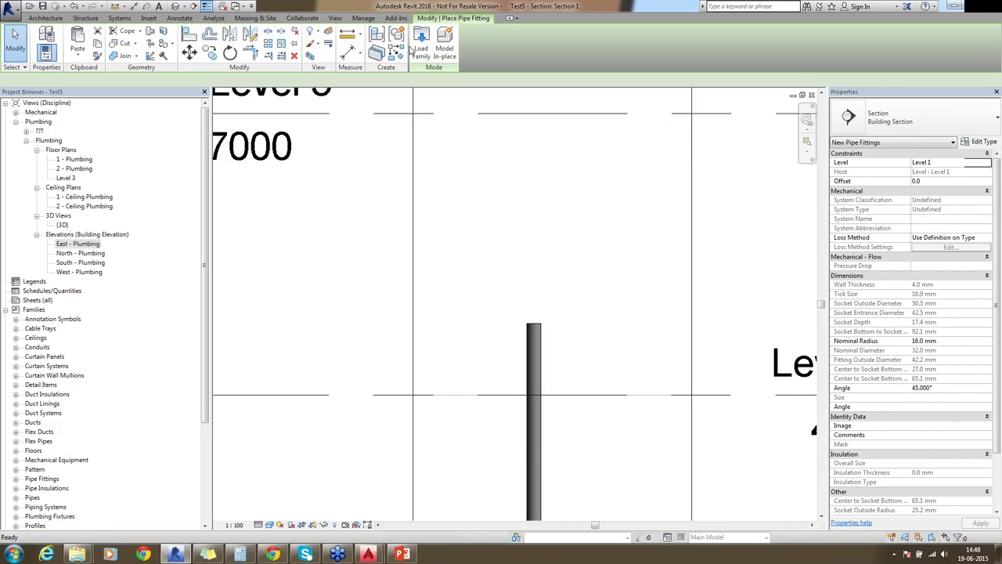
{"action": "left_click", "coordinate": [903, 129]}
{"action": "scroll", "coordinate": [861, 281], "scroll_direction": "up", "scroll_amount": 2}
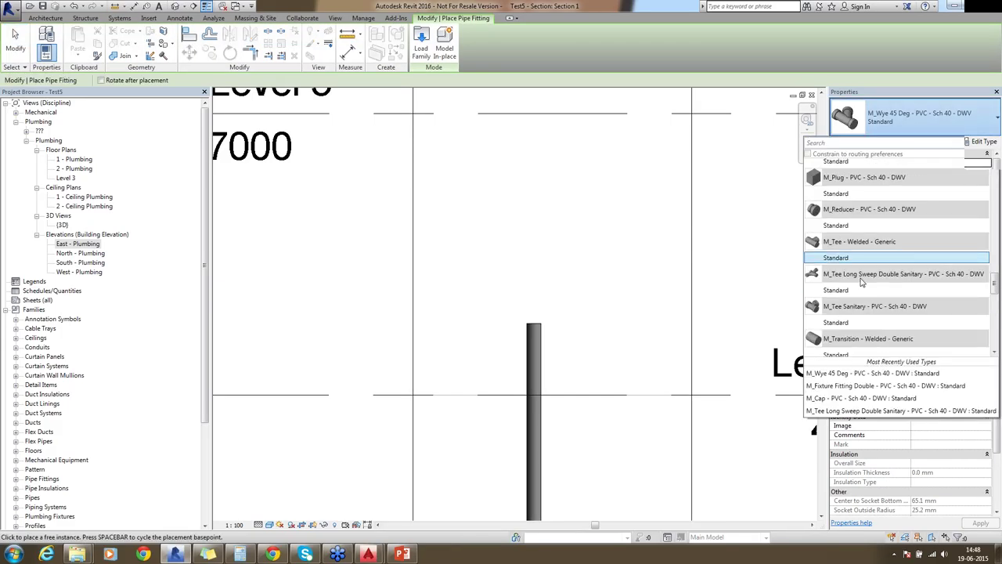
{"action": "key", "text": "Escape"}
{"action": "key", "text": "Escape"}
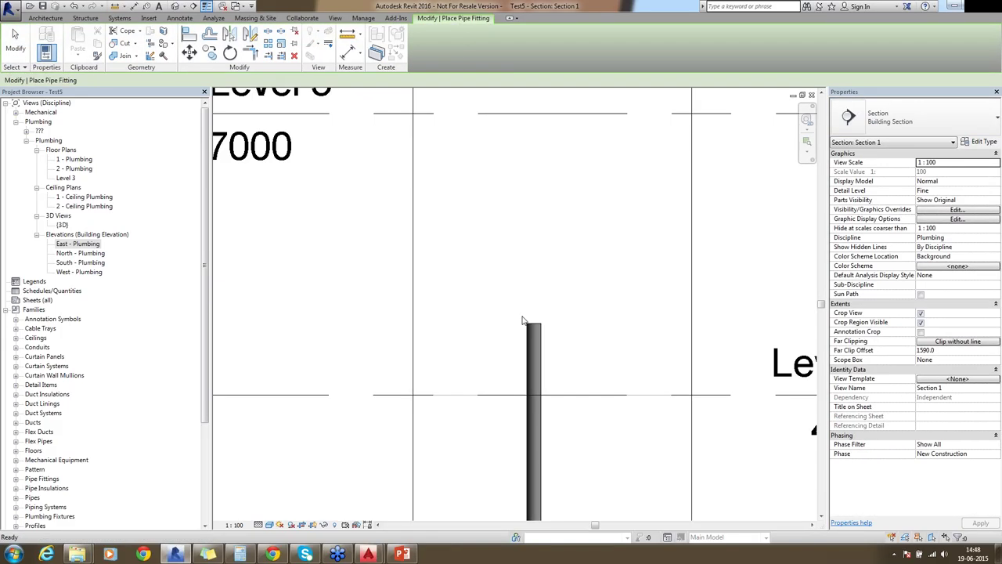
{"action": "key", "text": "p"}
{"action": "key", "text": "f"}
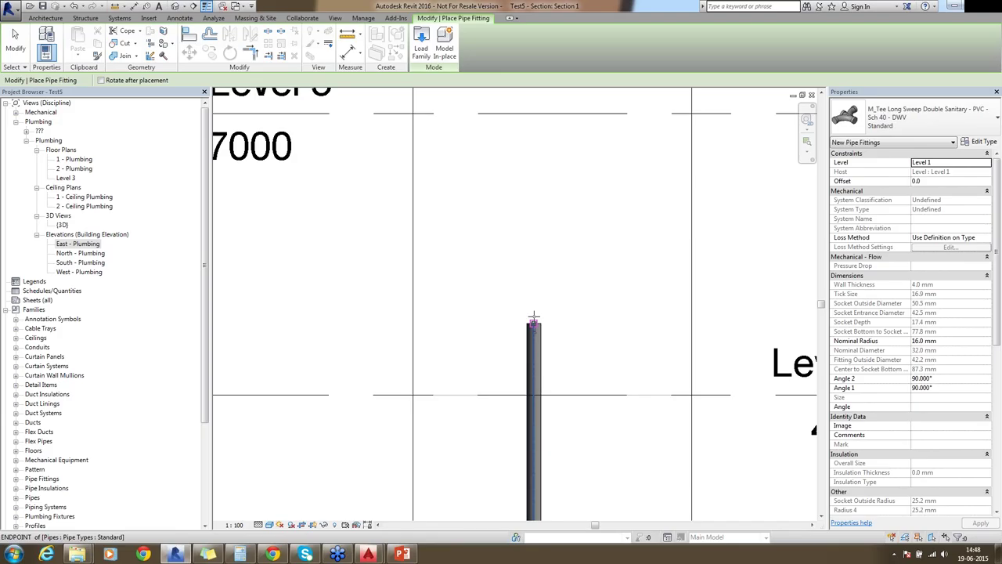
{"action": "left_click", "coordinate": [533, 320]}
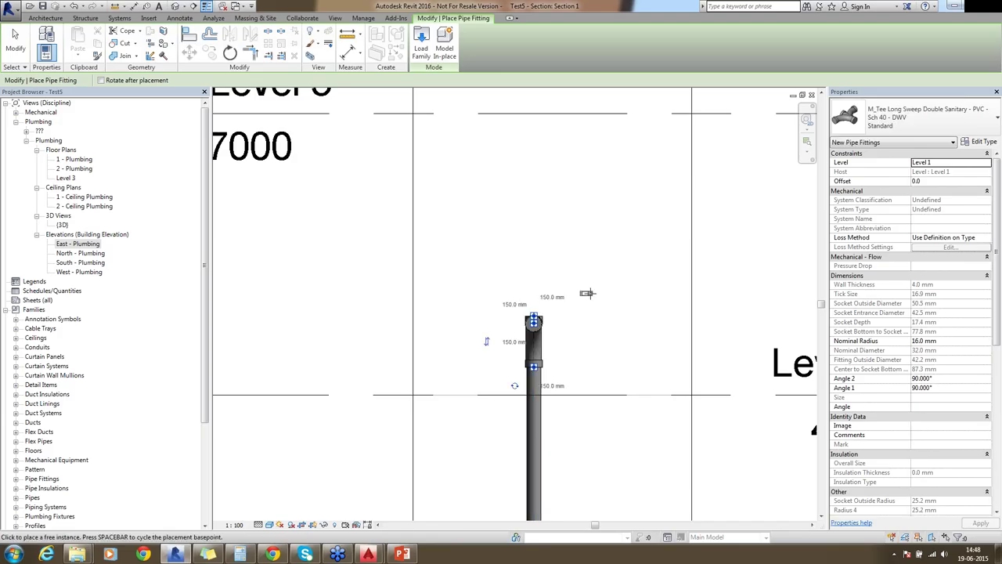
{"action": "key", "text": "Escape"}
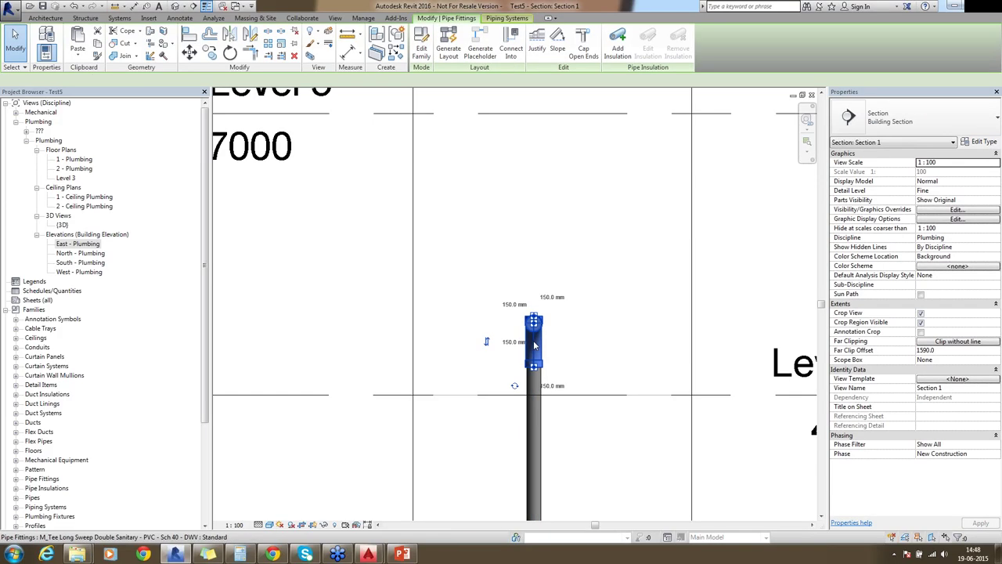
- Rotate the double sanitary tee in the 2 - Plumbing floor plan so both side branches lie parallel to Section 1, and reopen Section 1
{"action": "left_click", "coordinate": [534, 345]}
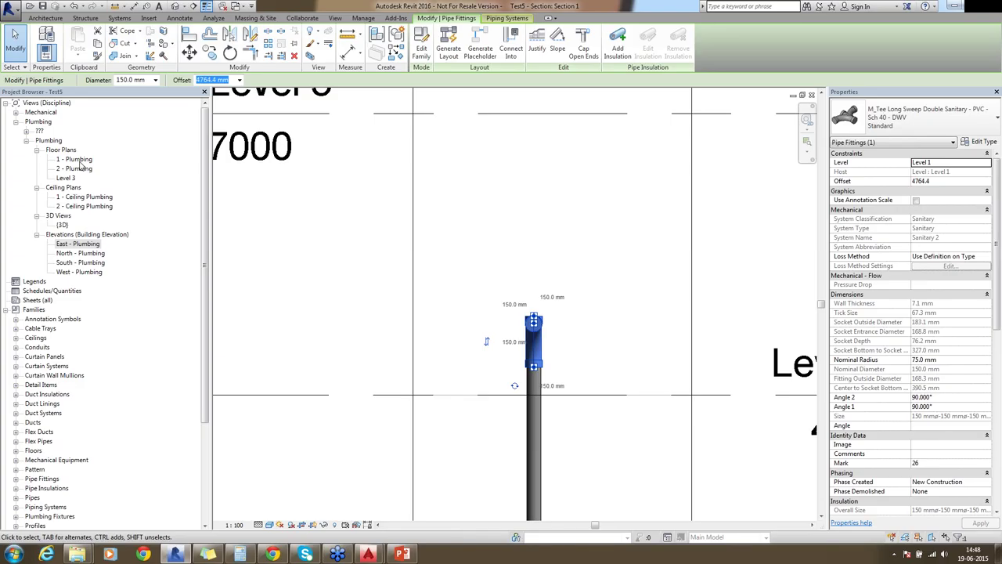
{"action": "double_click", "coordinate": [79, 162]}
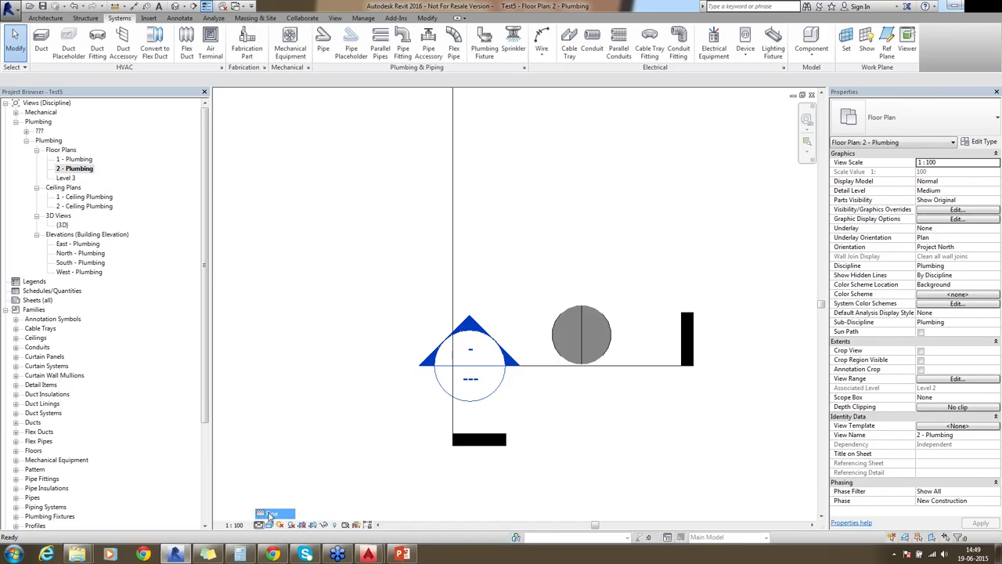
{"action": "left_click", "coordinate": [581, 317]}
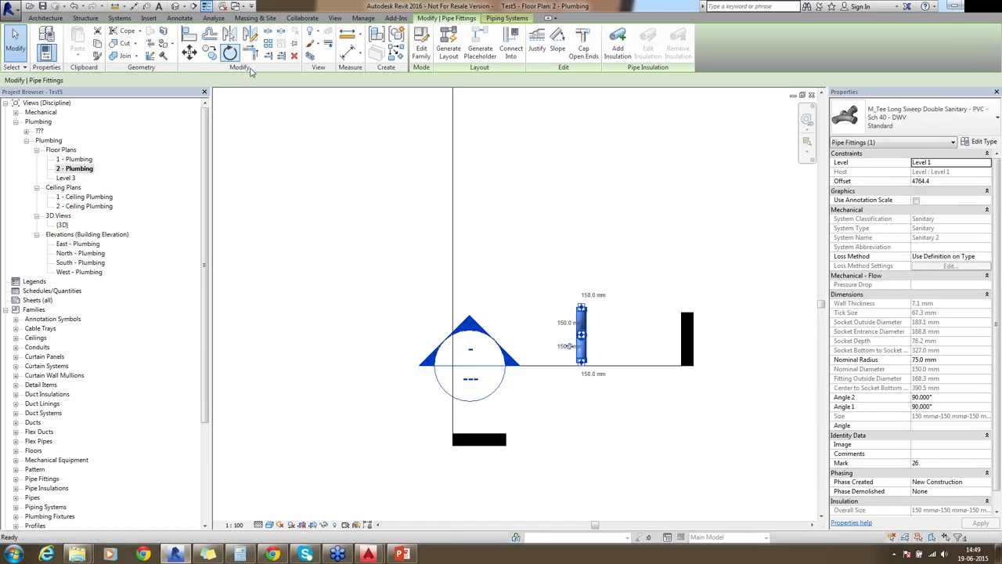
{"action": "left_click", "coordinate": [385, 164]}
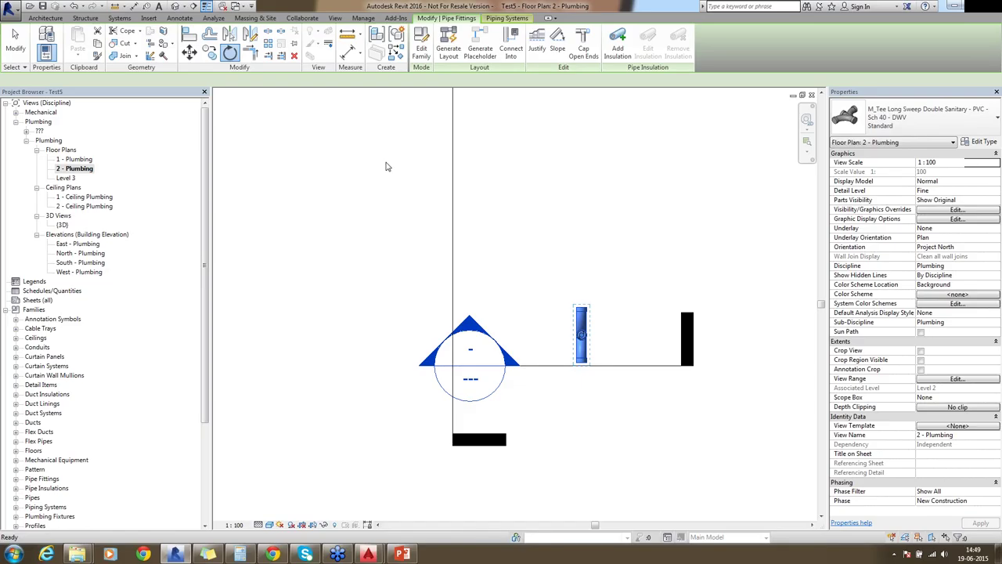
{"action": "key", "text": "r"}
{"action": "key", "text": "o"}
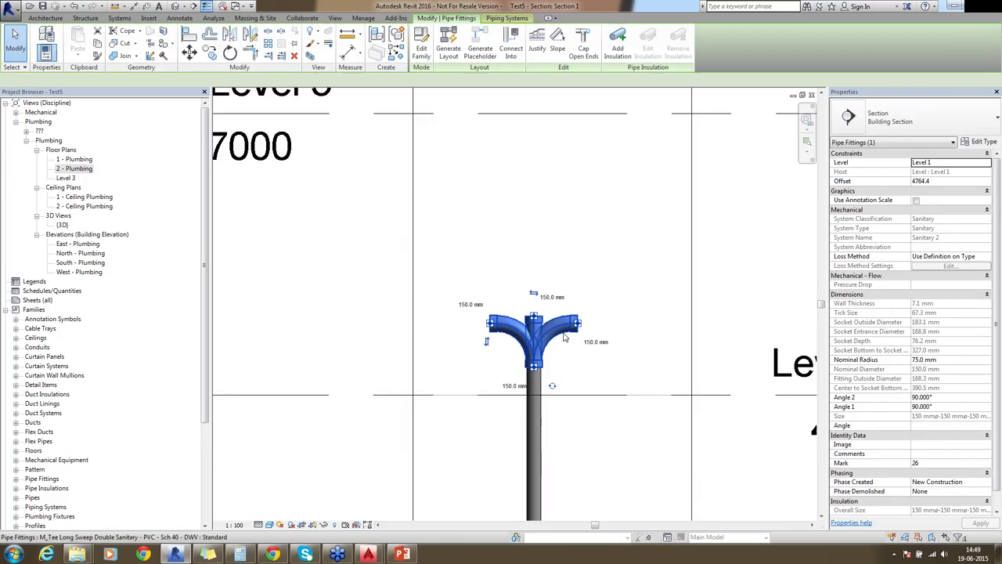
- Try a short inclined pipe from the open end of the double tee's branch in Section 1
{"action": "left_click", "coordinate": [579, 324]}
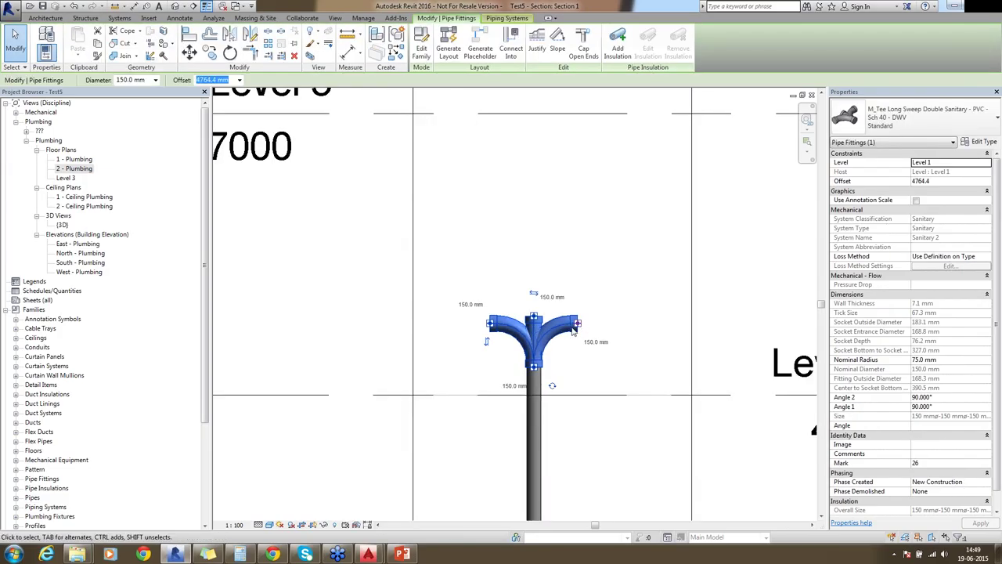
{"action": "right_click", "coordinate": [580, 328]}
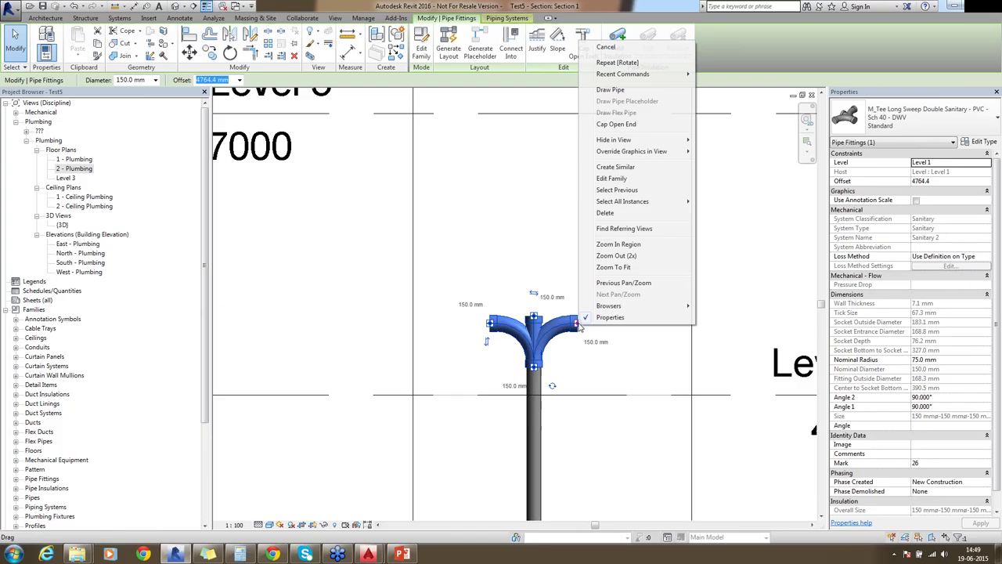
{"action": "left_click", "coordinate": [636, 168]}
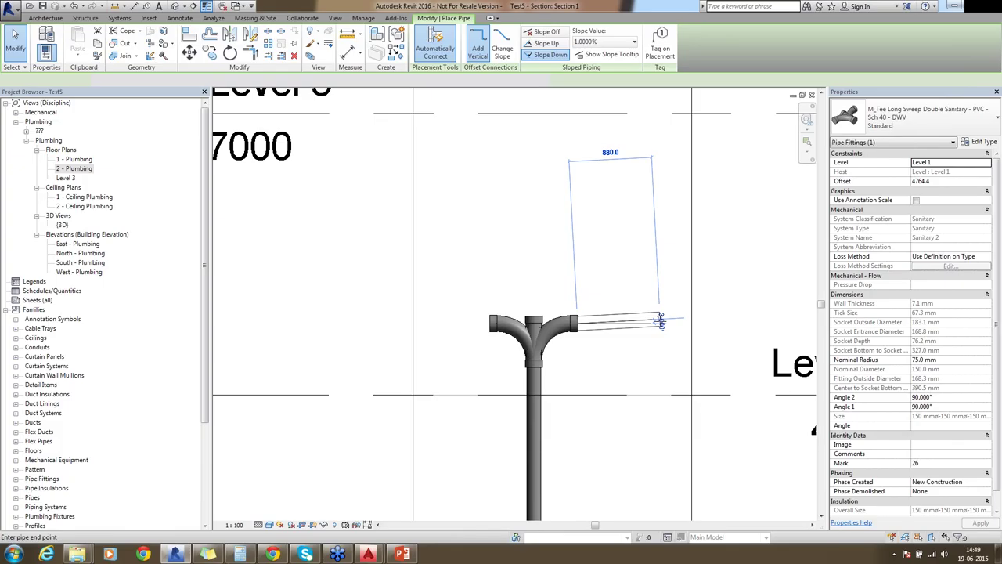
{"action": "left_click", "coordinate": [678, 304]}
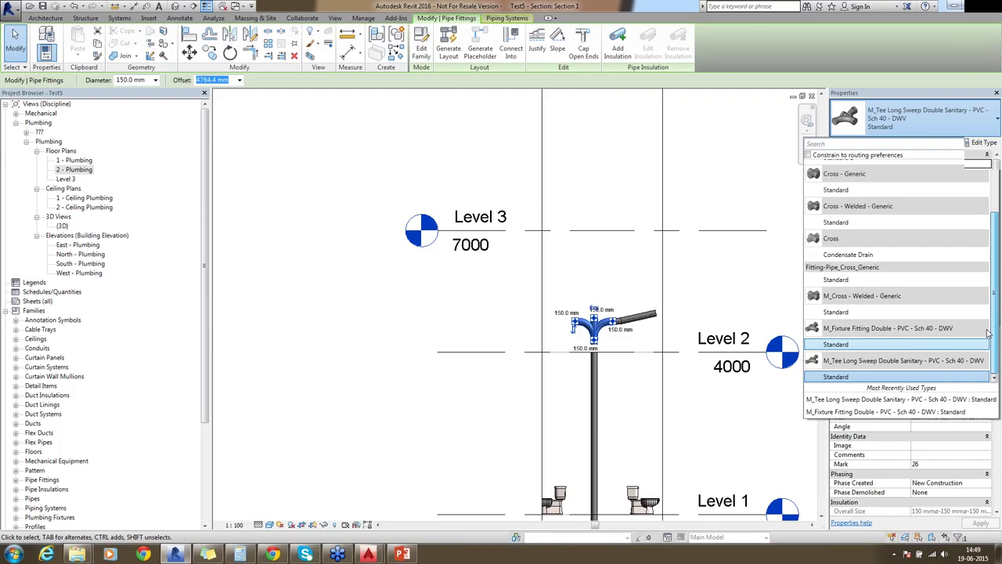
{"action": "key", "text": "Escape"}
{"action": "key", "text": "Escape"}
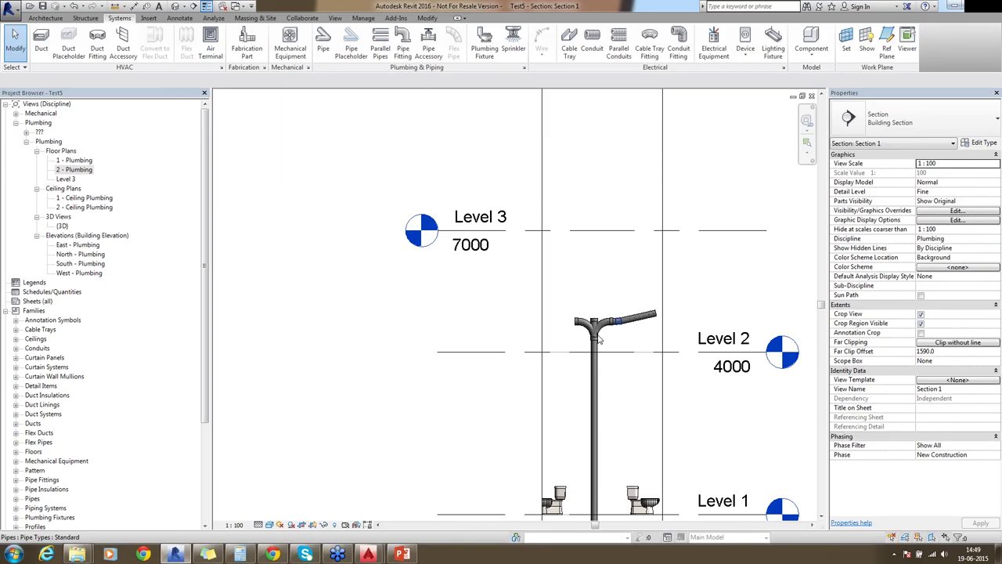
- Delete the inclined branch pipe and extend the stack vertically from the double tee's upper outlet
{"action": "scroll", "coordinate": [599, 339], "scroll_direction": "up", "scroll_amount": 3}
{"action": "left_click", "coordinate": [602, 296]}
{"action": "right_click", "coordinate": [603, 296]}
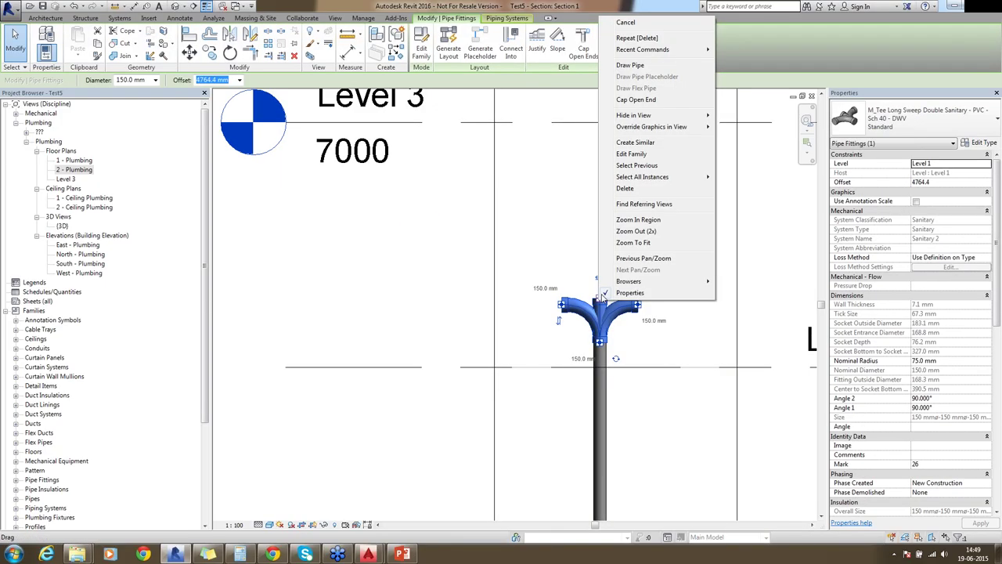
{"action": "left_click", "coordinate": [633, 242]}
{"action": "key", "text": "Escape"}
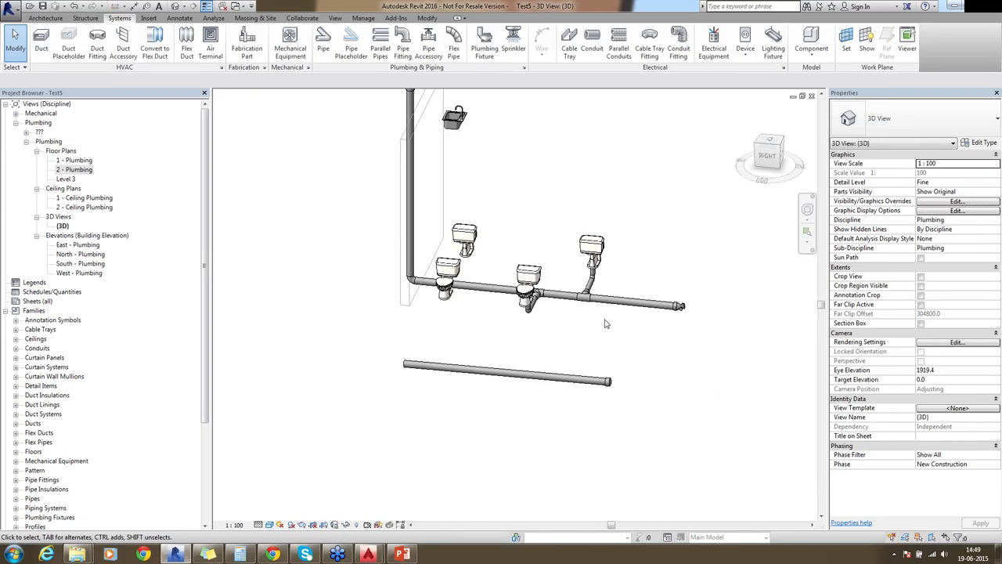
- Place an M_Floor Drain - Round, 200 mm Strainer - 80 mm Drain, in the 1 - Plumbing floor plan between the two long pipes
{"action": "middle_click_drag", "start_coordinate": [605, 323], "coordinate": [516, 502]}
{"action": "scroll", "coordinate": [516, 501], "scroll_direction": "up", "scroll_amount": 2}
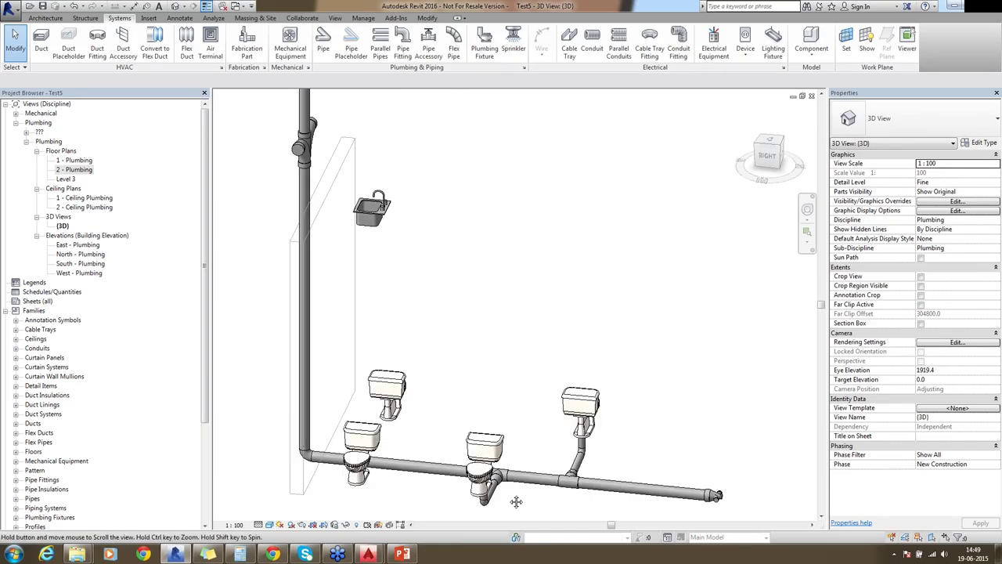
{"action": "scroll", "coordinate": [516, 502], "scroll_direction": "down", "scroll_amount": 3}
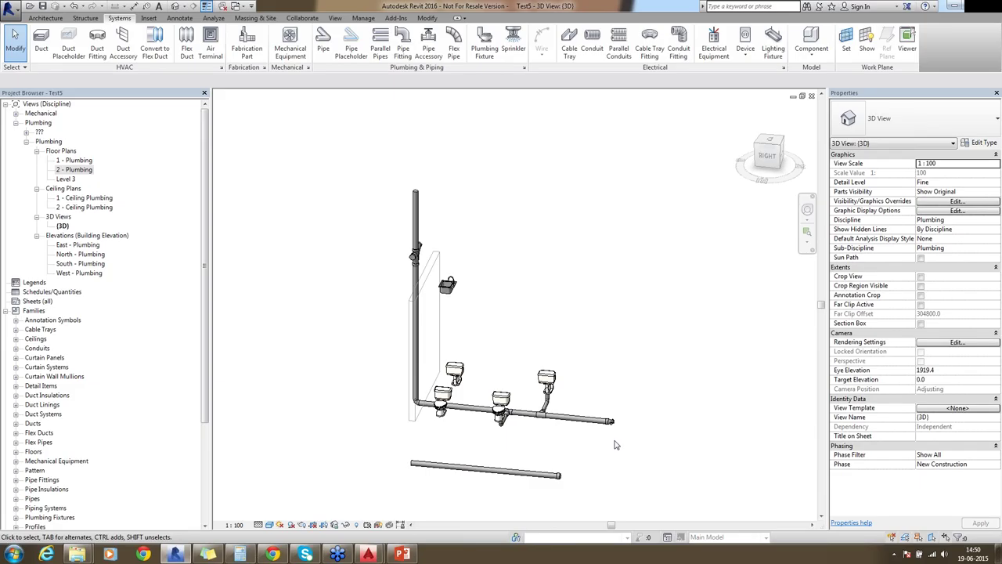
{"action": "double_click", "coordinate": [73, 160]}
{"action": "left_click", "coordinate": [483, 43]}
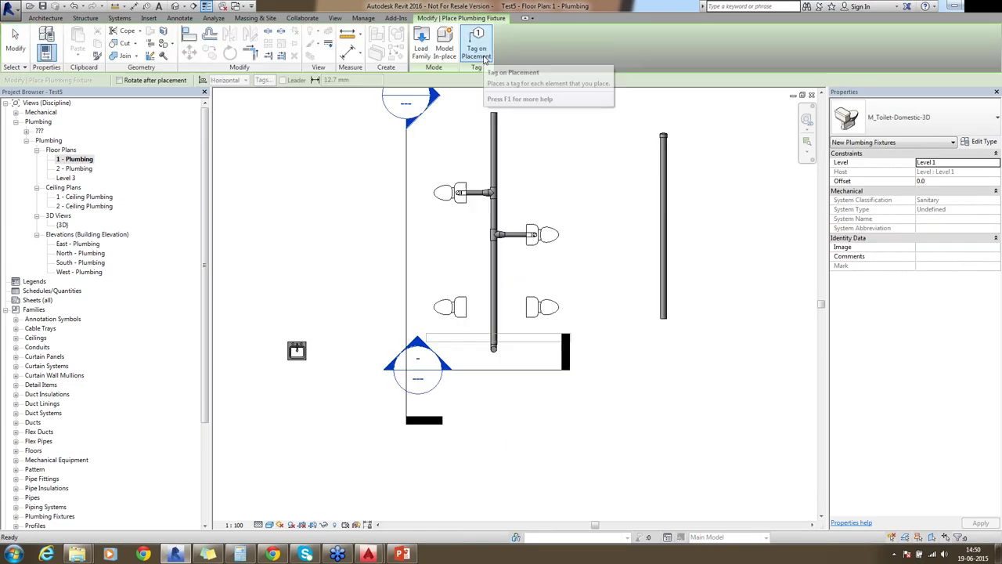
{"action": "left_click", "coordinate": [910, 118]}
{"action": "scroll", "coordinate": [995, 290], "scroll_direction": "down", "scroll_amount": 10}
{"action": "left_click_drag", "start_coordinate": [995, 292], "coordinate": [995, 182]}
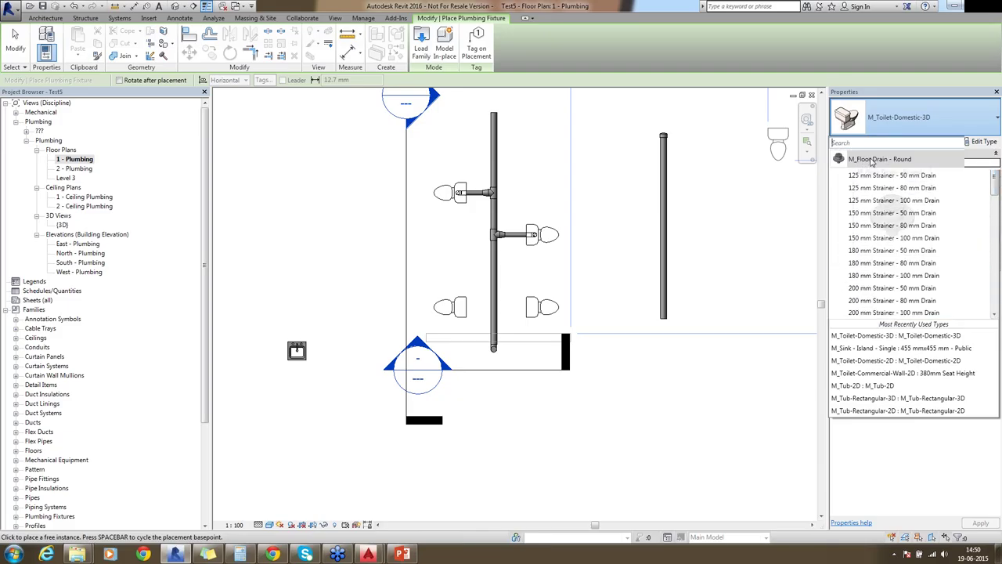
{"action": "left_click", "coordinate": [891, 302]}
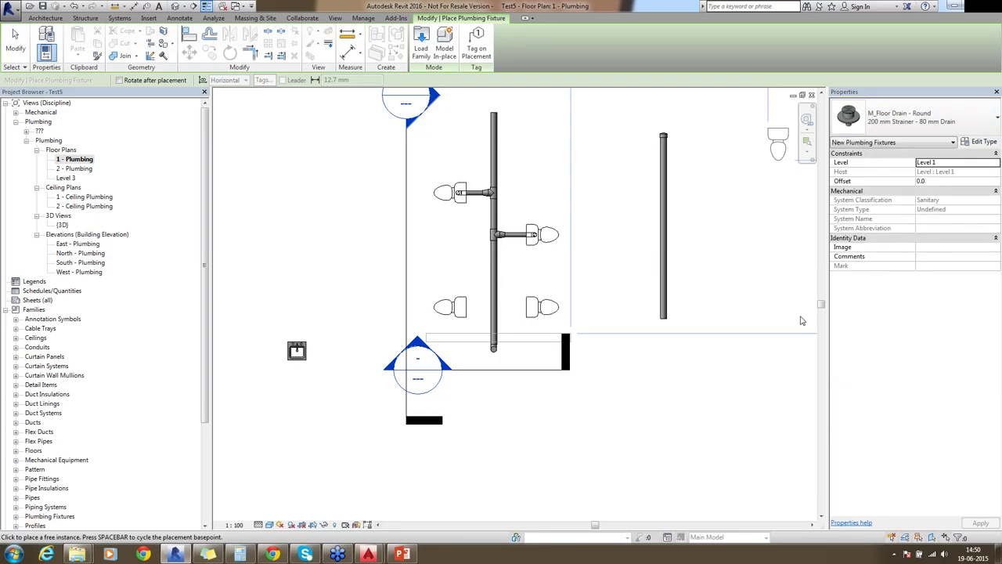
{"action": "key", "text": "Escape"}
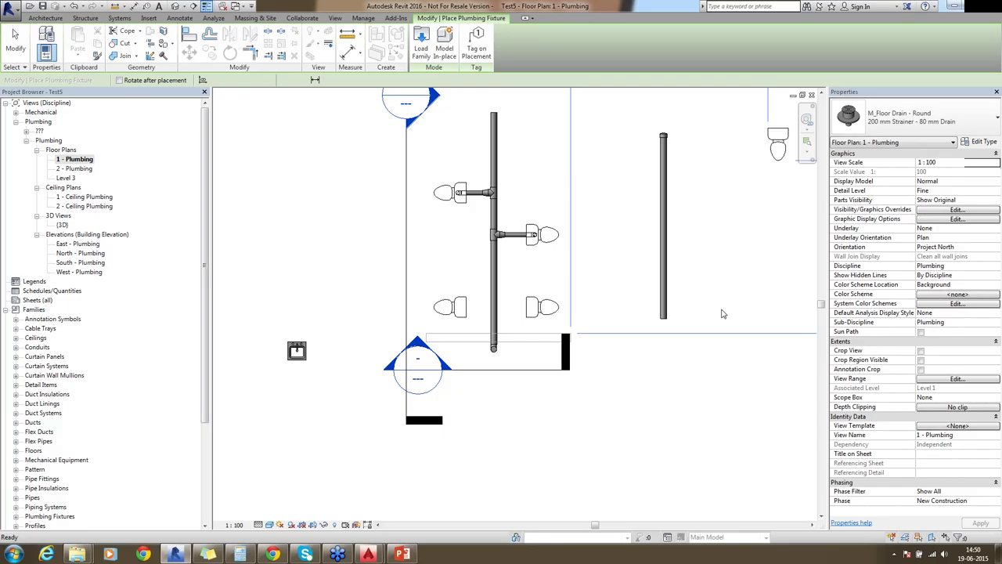
{"action": "key", "text": "Escape"}
{"action": "key", "text": "Return"}
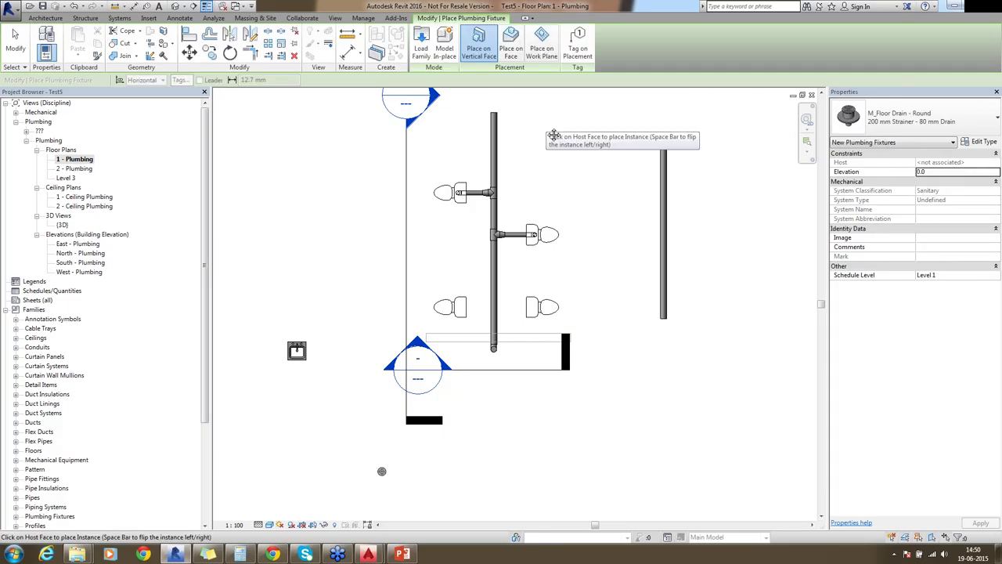
{"action": "key", "text": "Escape"}
- Draw a horizontal section line across the main pipe just below the floor drain, facing the drain, and open its section view
{"action": "middle_click_drag", "start_coordinate": [554, 136], "coordinate": [548, 309]}
{"action": "left_click", "coordinate": [196, 6]}
{"action": "left_click", "coordinate": [434, 337]}
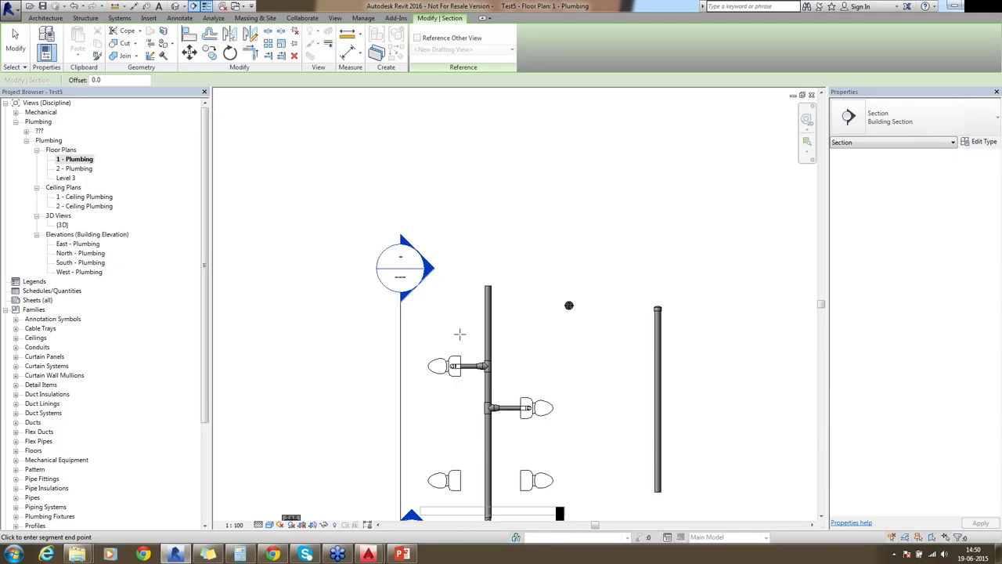
{"action": "left_click", "coordinate": [459, 335]}
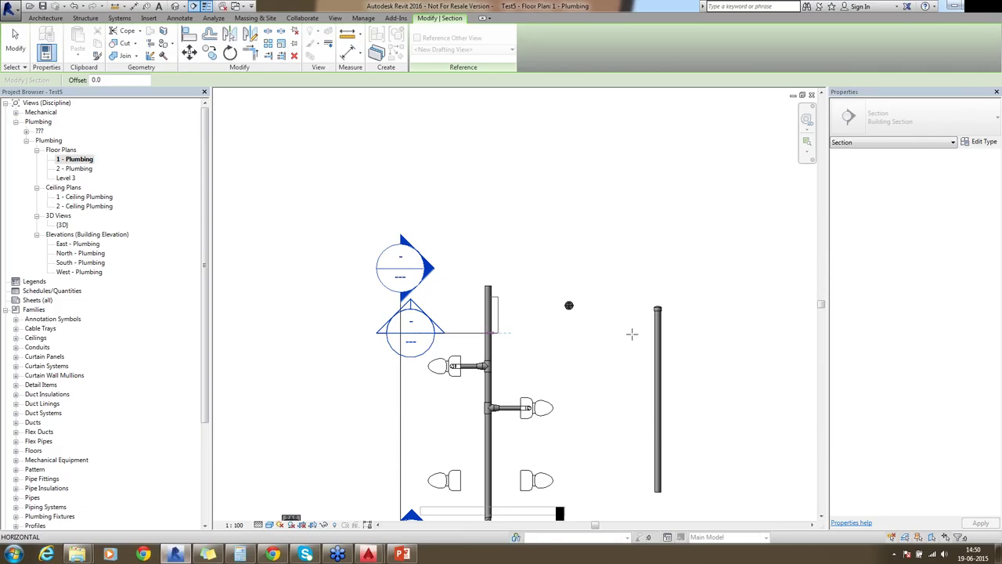
{"action": "left_click", "coordinate": [632, 334]}
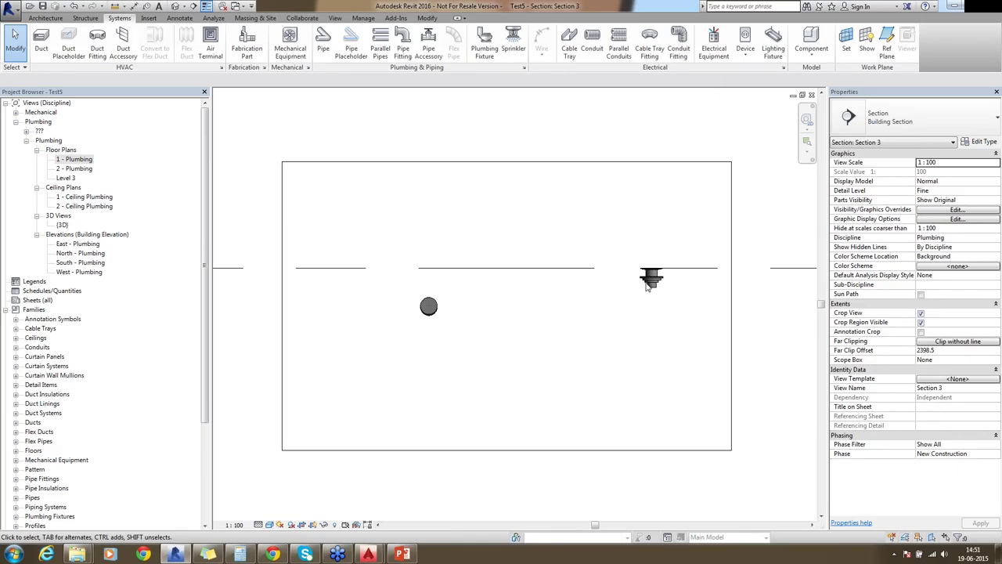
- Draw an 80 mm pipe about 1443 mm long at 1% downward slope from the floor drain's outlet toward the main pipe
{"action": "right_click", "coordinate": [650, 283]}
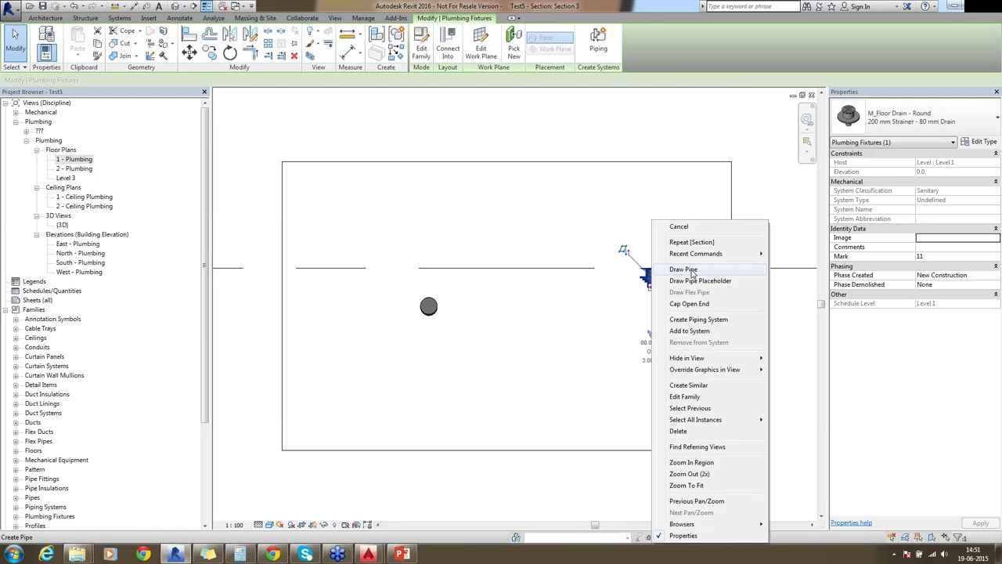
{"action": "left_click", "coordinate": [683, 270]}
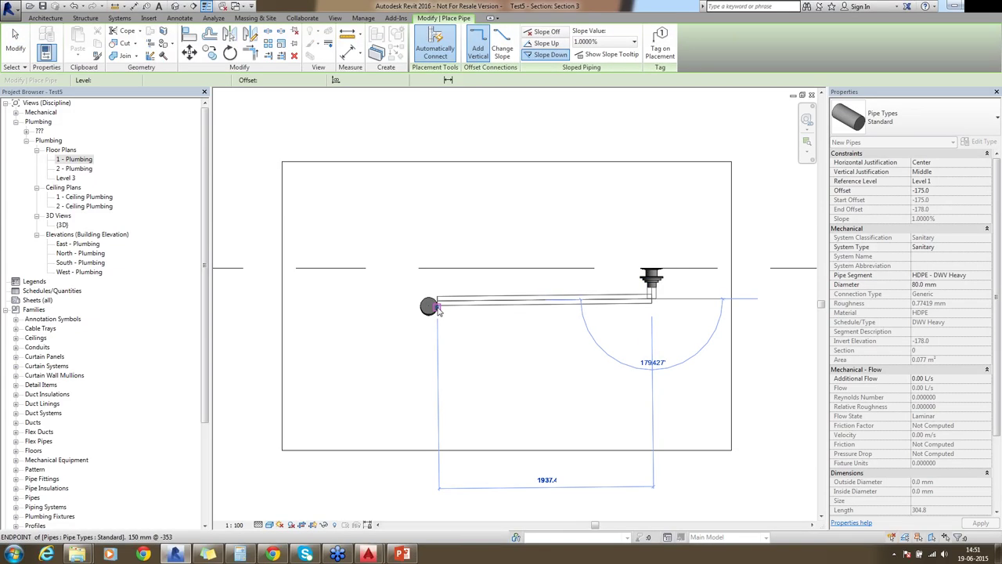
{"action": "left_click", "coordinate": [439, 310]}
{"action": "key", "text": "Escape"}
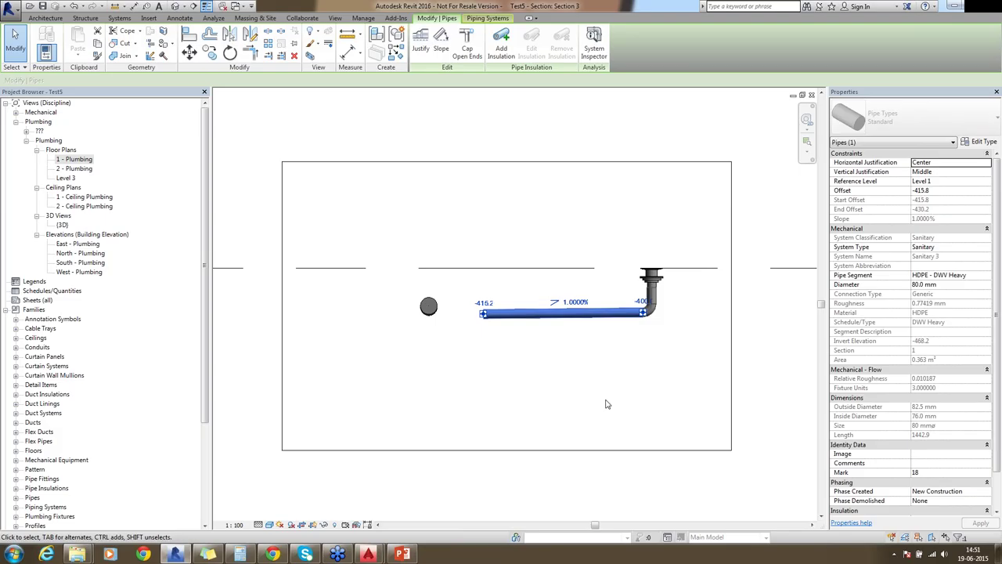
- Nudge the floor drain's sloped pipe upward to an offset of about -311 mm, in line with the main pipe
{"action": "key", "text": "Up"}
{"action": "key", "text": "Up"}
{"action": "key", "text": "Up"}
{"action": "key", "text": "Up"}
{"action": "key", "text": "Up"}
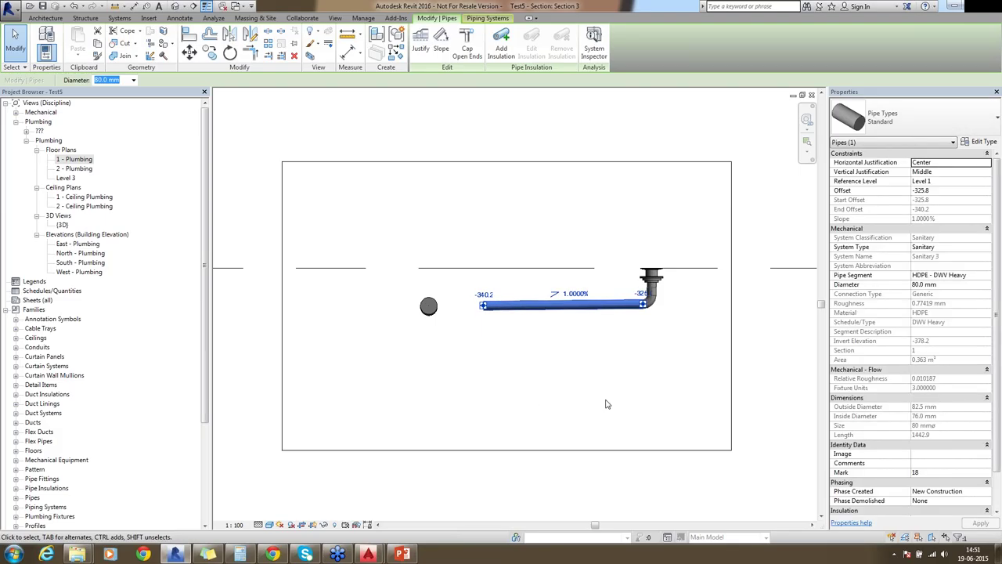
{"action": "left_click", "coordinate": [521, 276]}
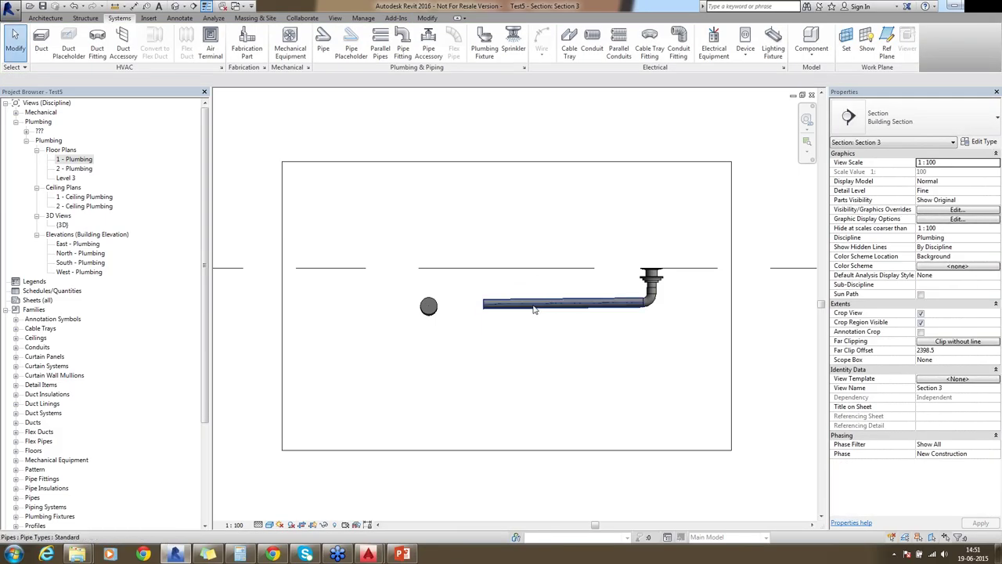
- Extend the drain pipe's free end to connect to the main pipe, and inspect the joint in the 3D view
{"action": "left_click", "coordinate": [495, 308]}
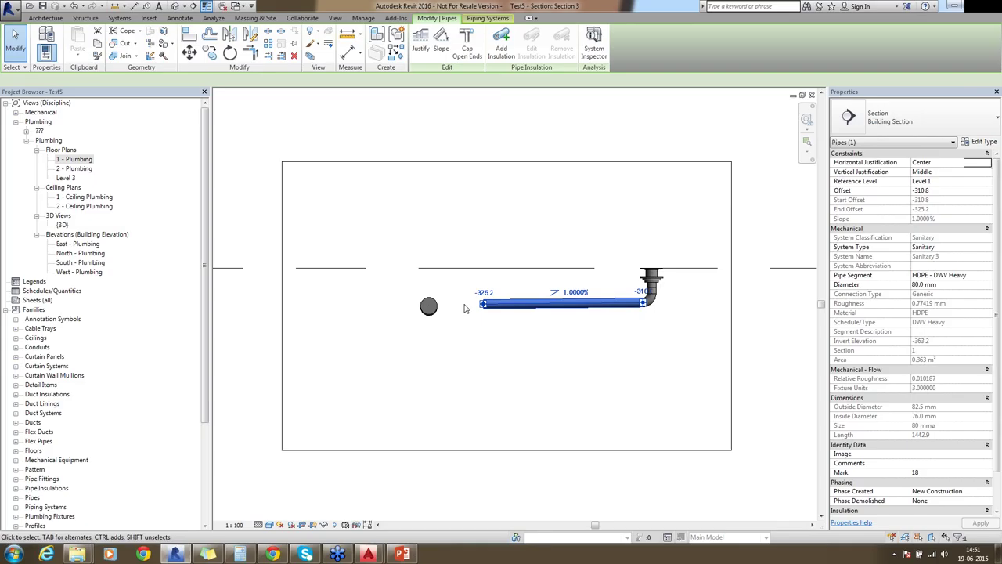
{"action": "left_click_drag", "start_coordinate": [464, 308], "coordinate": [440, 307]}
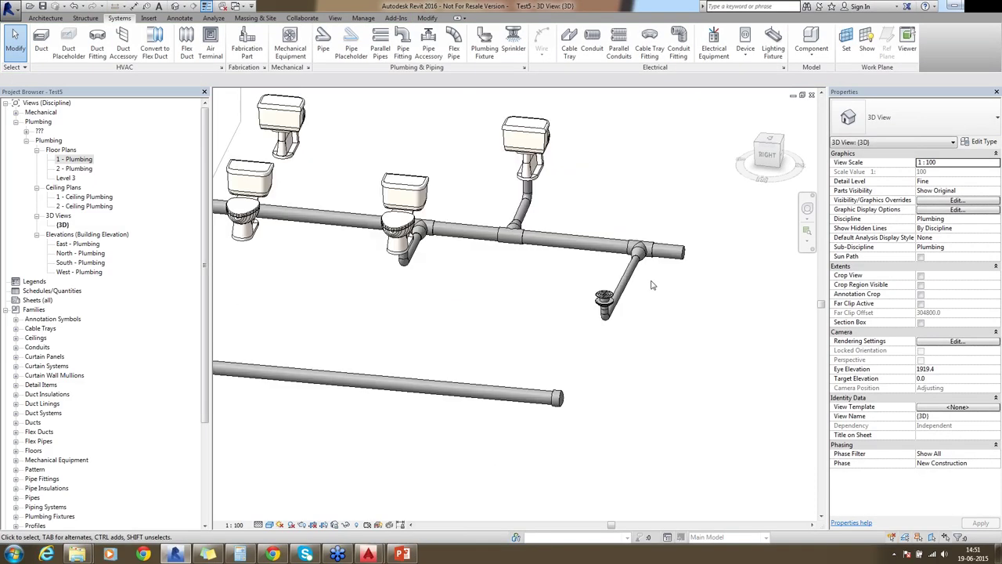
{"action": "scroll", "coordinate": [651, 285], "scroll_direction": "up", "scroll_amount": 3}
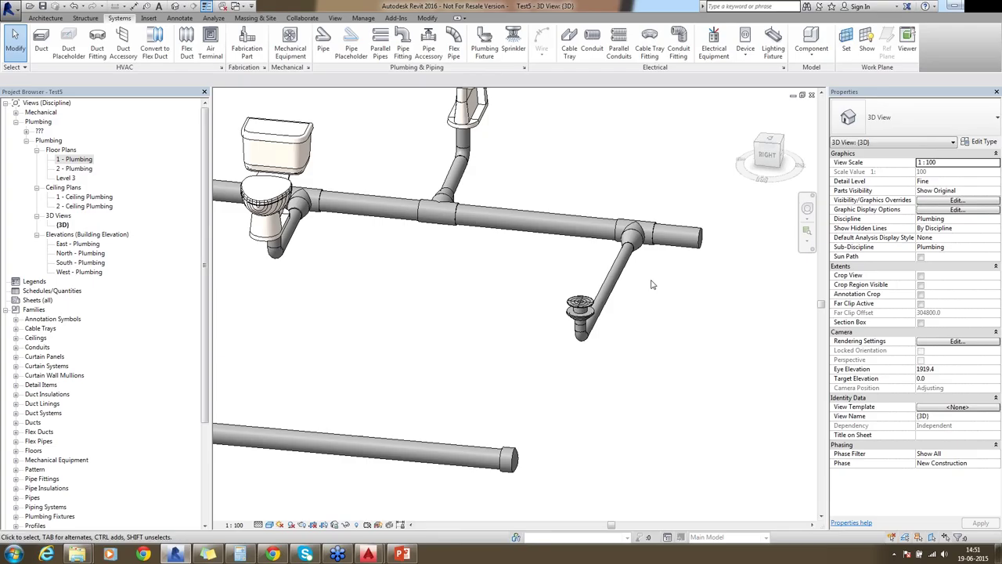
{"action": "scroll", "coordinate": [651, 285], "scroll_direction": "down", "scroll_amount": 4}
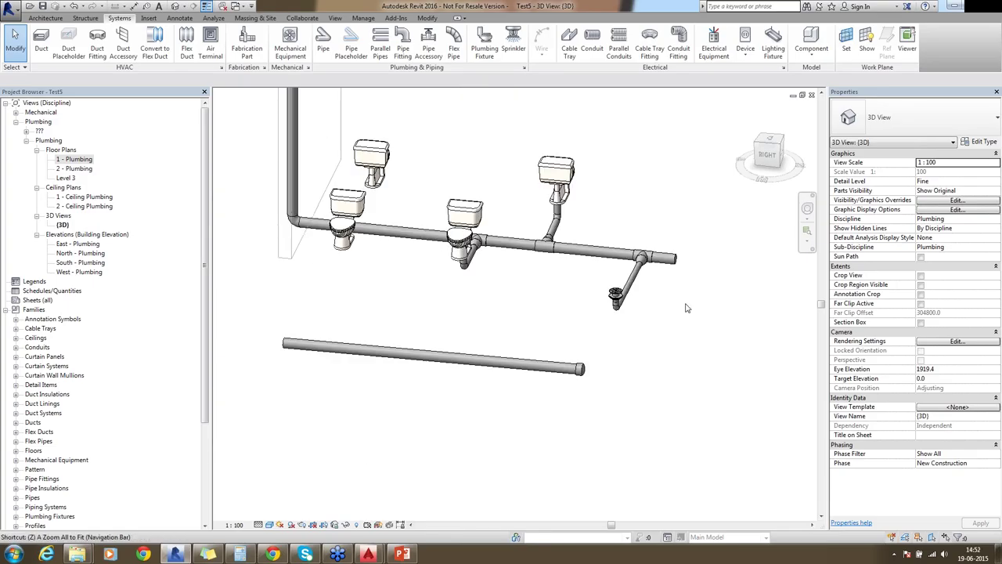
{"action": "left_click", "coordinate": [808, 230]}
{"action": "left_click_drag", "start_coordinate": [395, 366], "coordinate": [642, 462]}
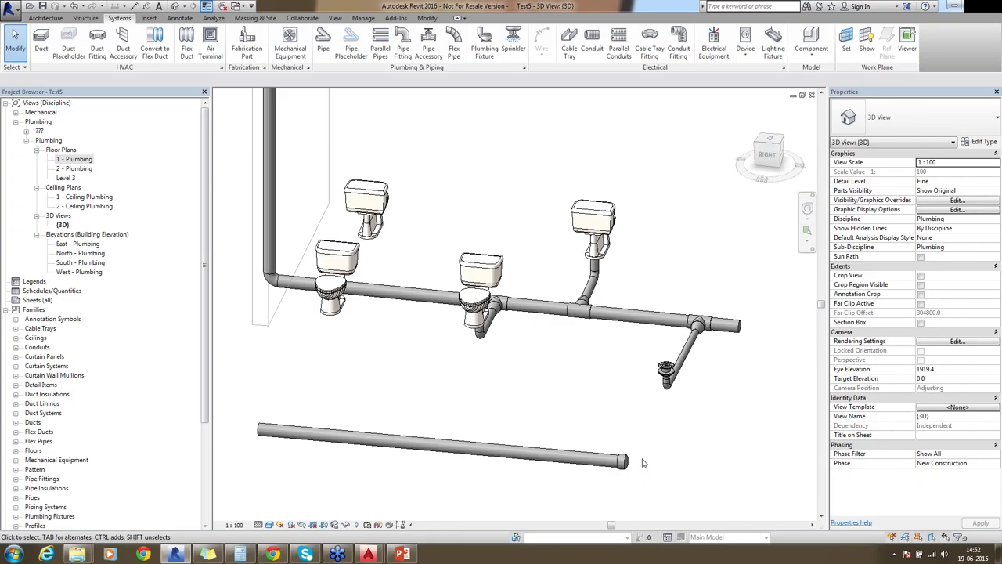
- Examine the single island sink in the 3D view, including its position relative to the stack and wall and its pipe connectors
{"action": "key", "text": "z"}
{"action": "key", "text": "f"}
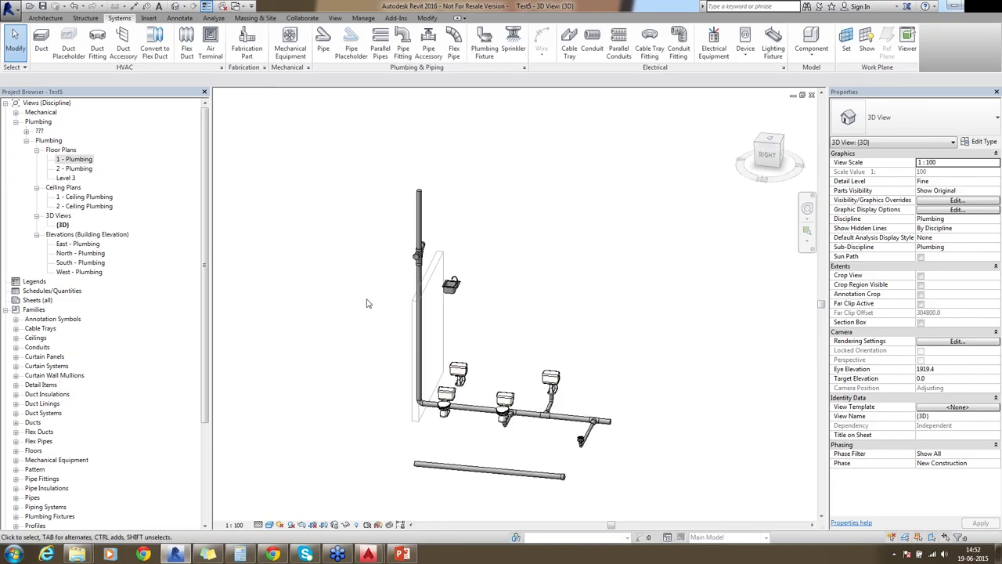
{"action": "left_click", "coordinate": [450, 289]}
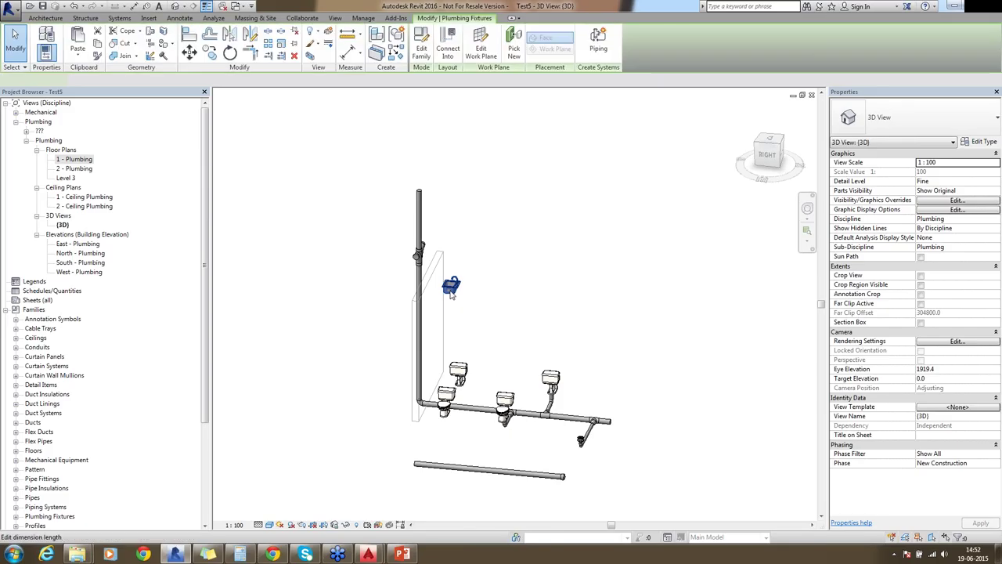
{"action": "scroll", "coordinate": [451, 290], "scroll_direction": "up", "scroll_amount": 6}
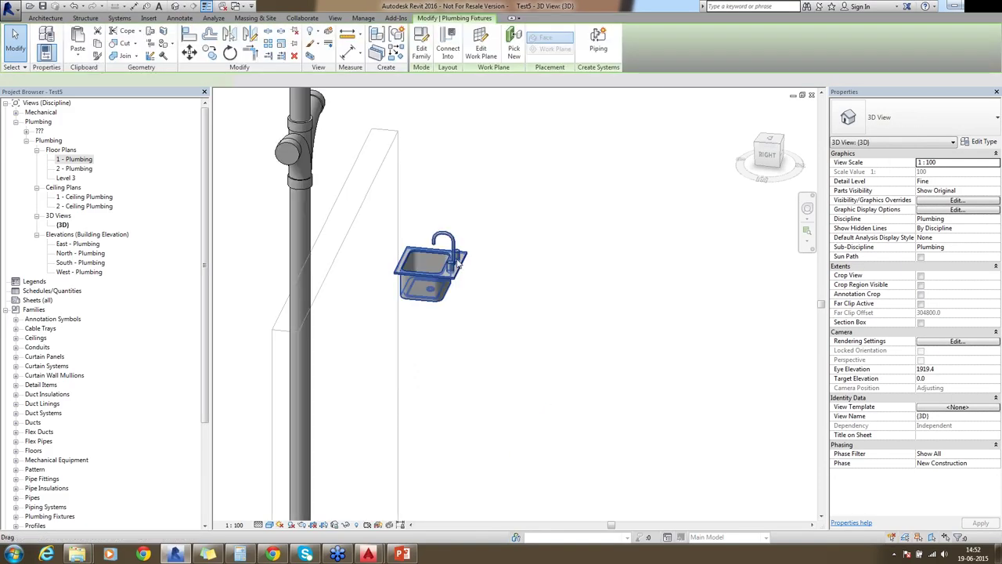
{"action": "left_click", "coordinate": [457, 264]}
{"action": "key", "text": "Escape"}
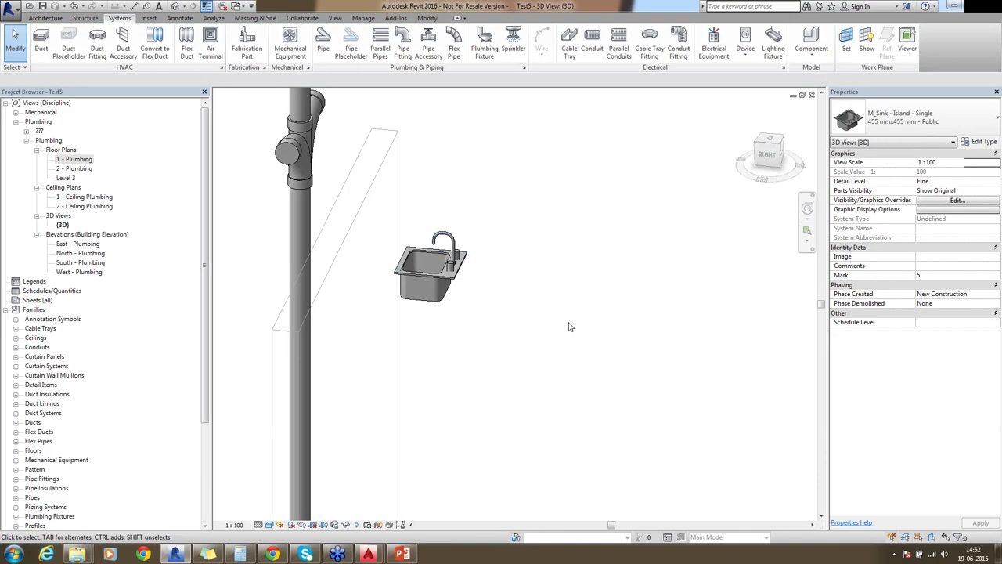
{"action": "left_click", "coordinate": [444, 269]}
{"action": "left_click", "coordinate": [442, 267]}
{"action": "key", "text": "Escape"}
{"action": "left_click", "coordinate": [429, 288]}
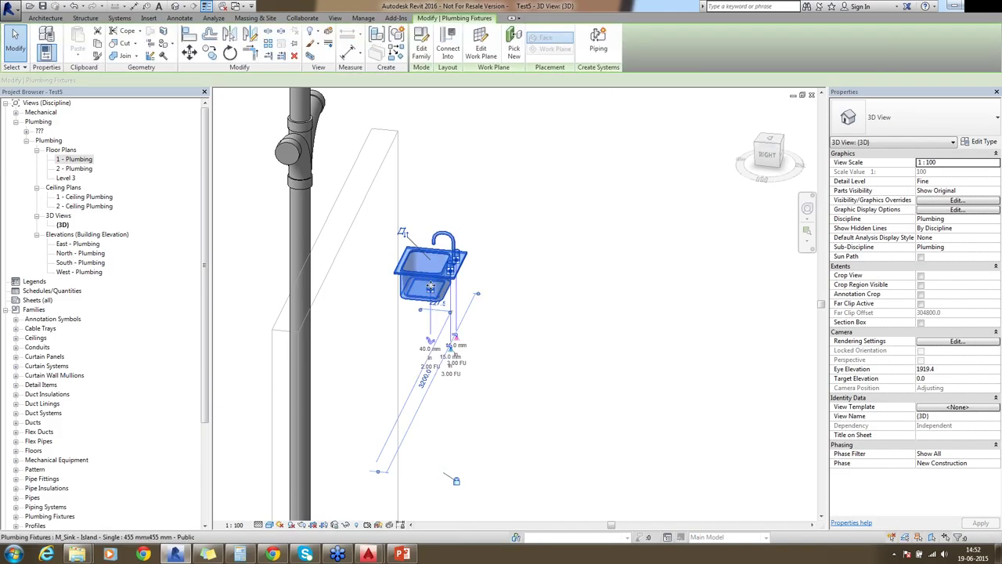
{"action": "key", "text": "Escape"}
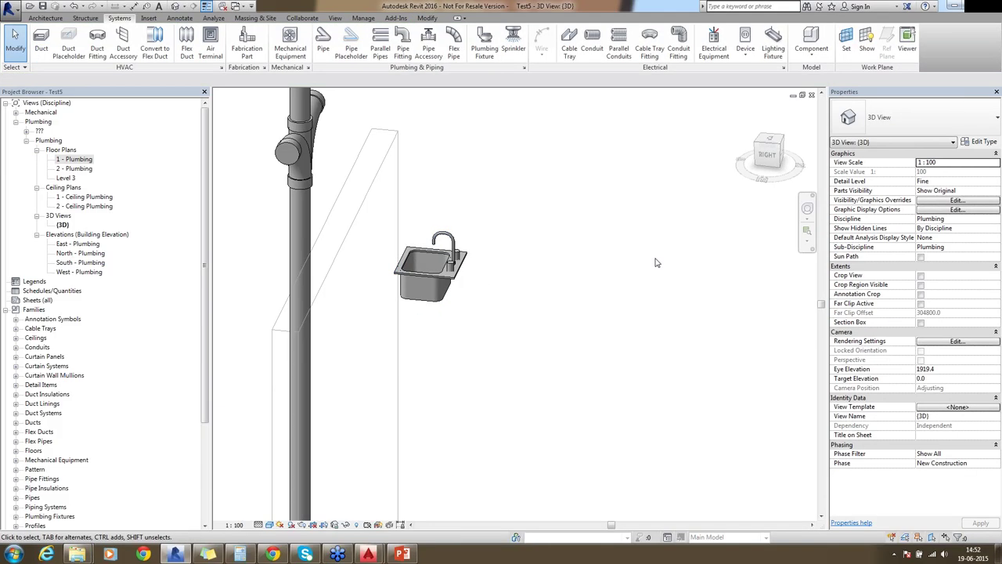
- Open the 1 - Plumbing floor plan
{"action": "left_click", "coordinate": [78, 160]}
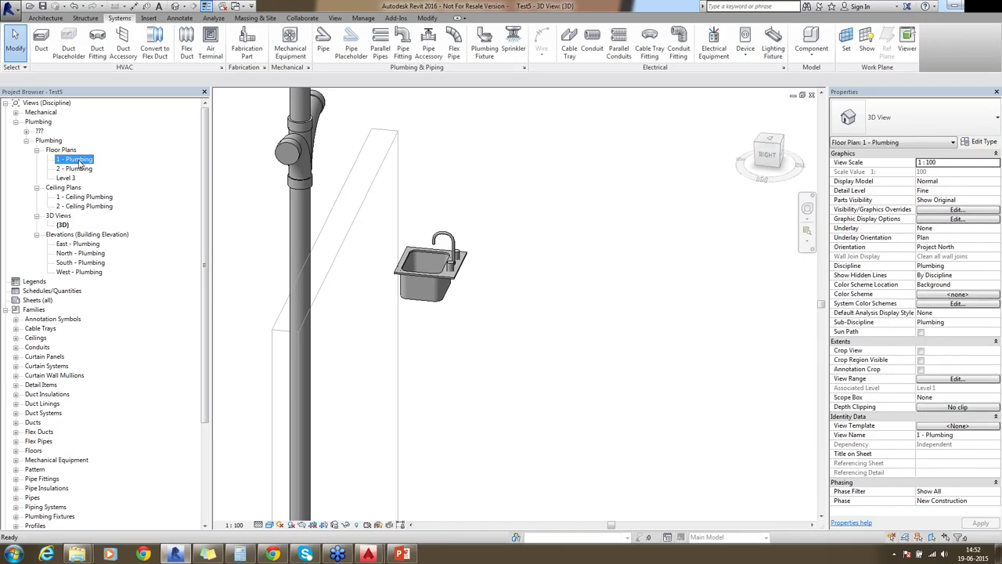
{"action": "double_click", "coordinate": [79, 160]}
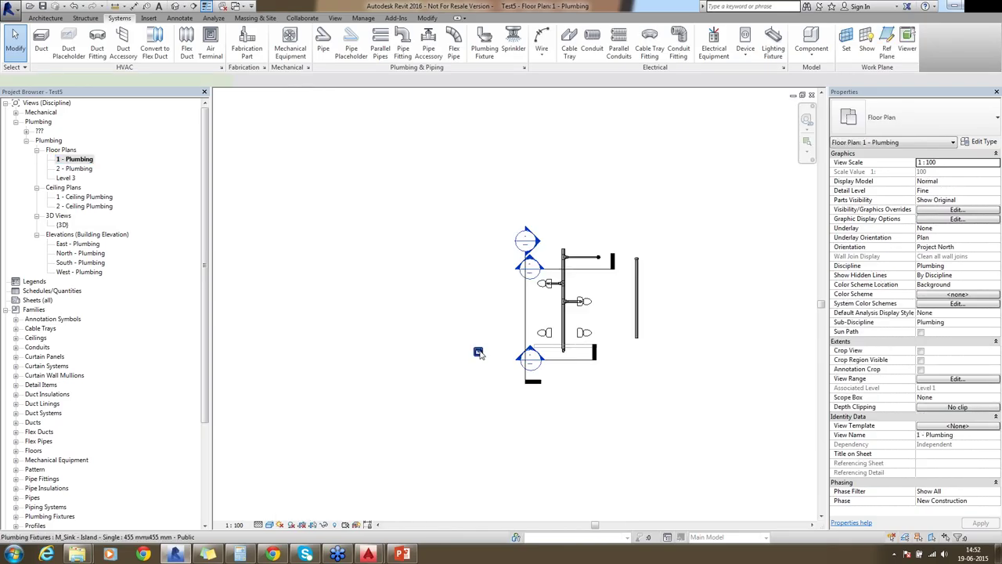
{"action": "left_click", "coordinate": [479, 352]}
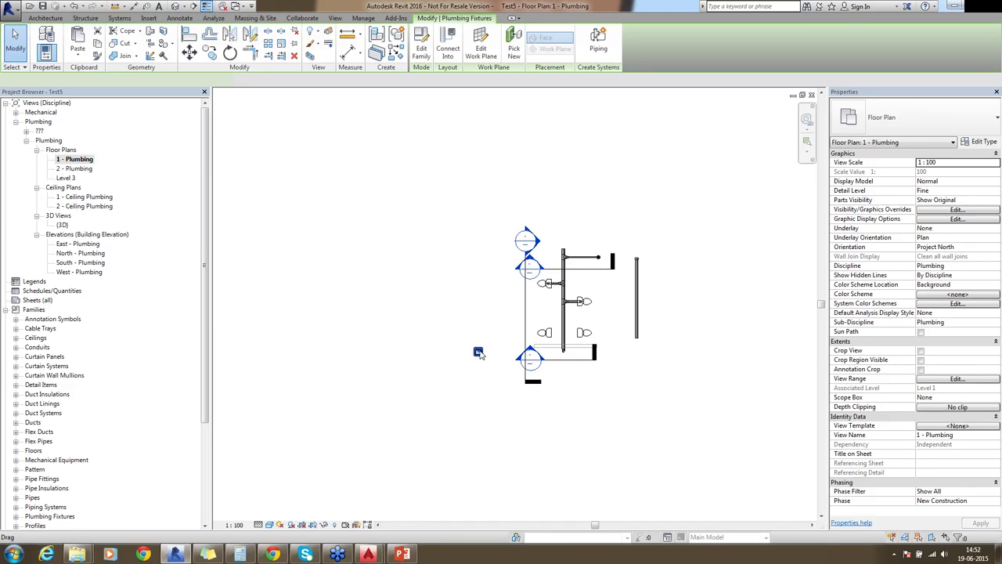
{"action": "left_click_drag", "start_coordinate": [478, 352], "coordinate": [475, 321]}
{"action": "scroll", "coordinate": [479, 353], "scroll_direction": "up", "scroll_amount": 5}
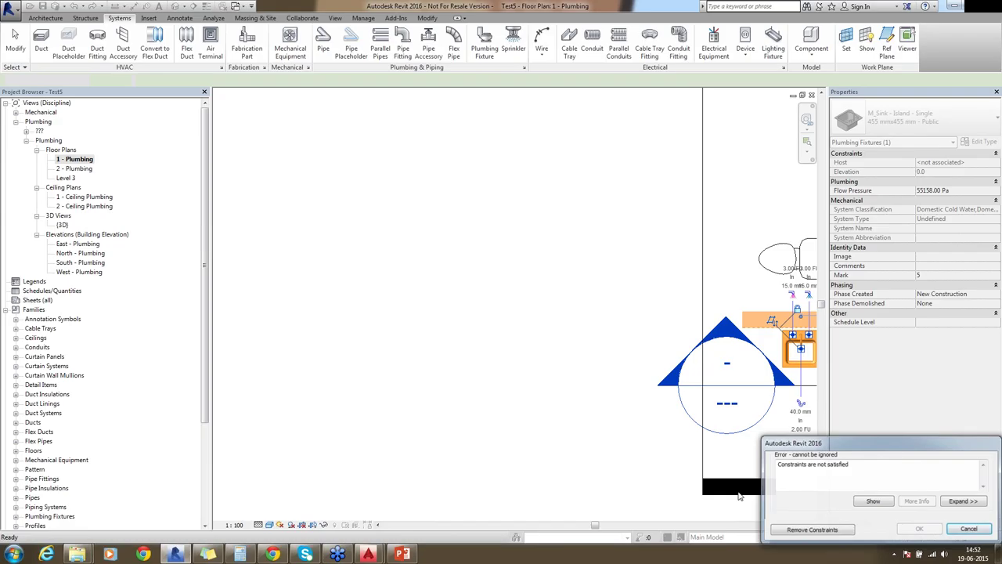
{"action": "key", "text": "Escape"}
{"action": "scroll", "coordinate": [760, 443], "scroll_direction": "down", "scroll_amount": 4}
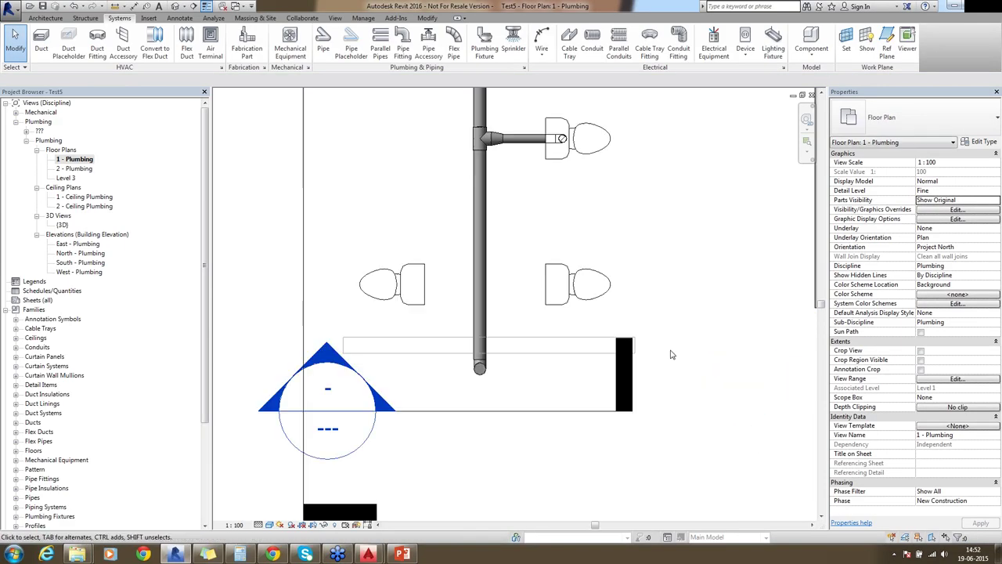
- Move the sink horizontally about 5900 mm with Disjoin enabled, placing it beside the main pipe's stack end, against the wall
{"action": "left_click", "coordinate": [391, 414]}
{"action": "left_click", "coordinate": [618, 360]}
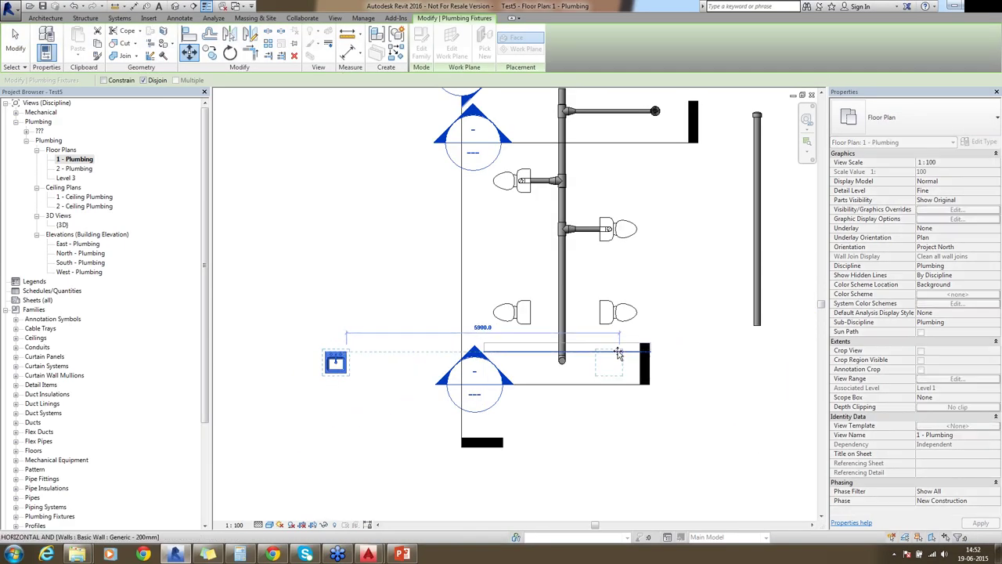
{"action": "key", "text": "Escape"}
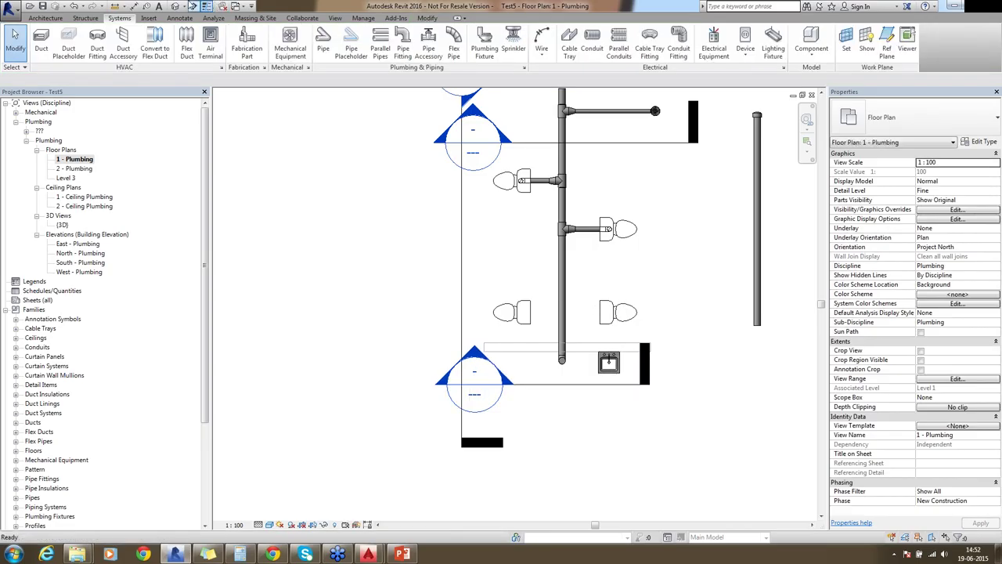
- Inspect the relocated sink in the 3D view from several sides, checking its placement against the wall, stack and toilets
{"action": "left_click", "coordinate": [176, 6]}
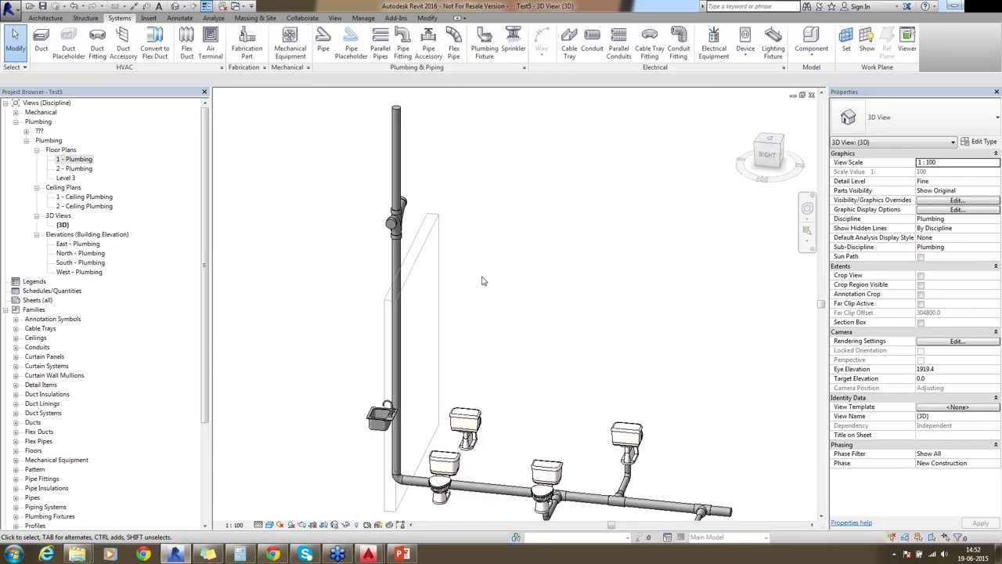
{"action": "scroll", "coordinate": [415, 470], "scroll_direction": "up", "scroll_amount": 2}
{"action": "left_click", "coordinate": [351, 301]}
{"action": "scroll", "coordinate": [360, 343], "scroll_direction": "down", "scroll_amount": 2}
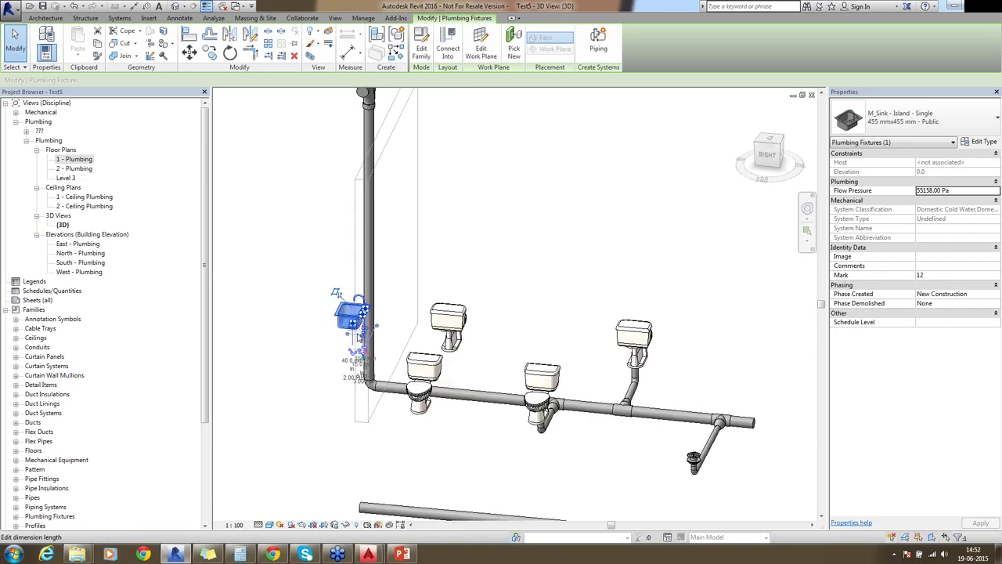
{"action": "scroll", "coordinate": [359, 337], "scroll_direction": "down", "scroll_amount": 1}
{"action": "left_click", "coordinate": [438, 251]}
{"action": "scroll", "coordinate": [452, 235], "scroll_direction": "down", "scroll_amount": 3}
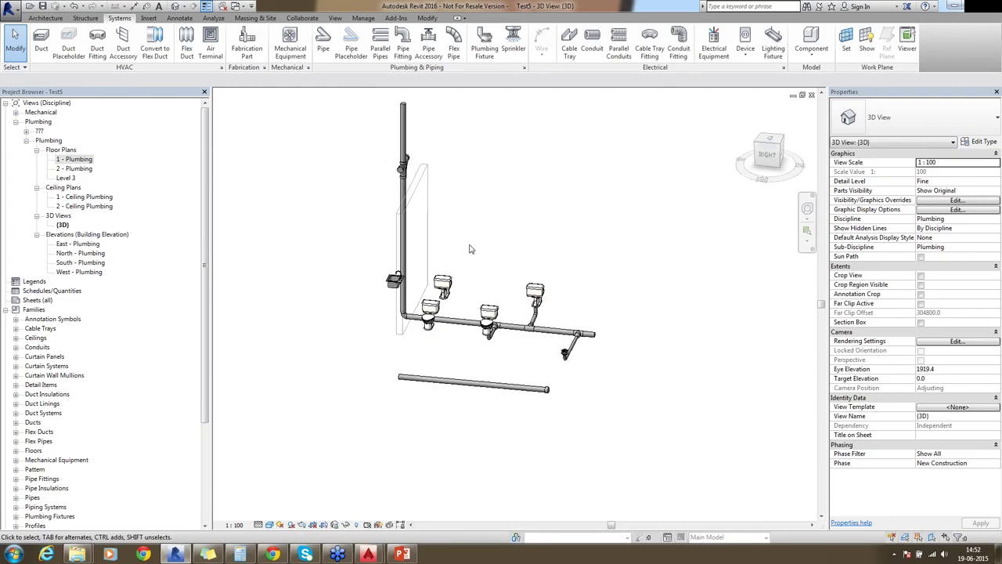
{"action": "left_click", "coordinate": [391, 284]}
{"action": "middle_click_drag", "start_coordinate": [391, 284], "coordinate": [638, 257], "text": "shift"}
{"action": "left_click", "coordinate": [639, 257]}
{"action": "scroll", "coordinate": [430, 335], "scroll_direction": "up", "scroll_amount": 5}
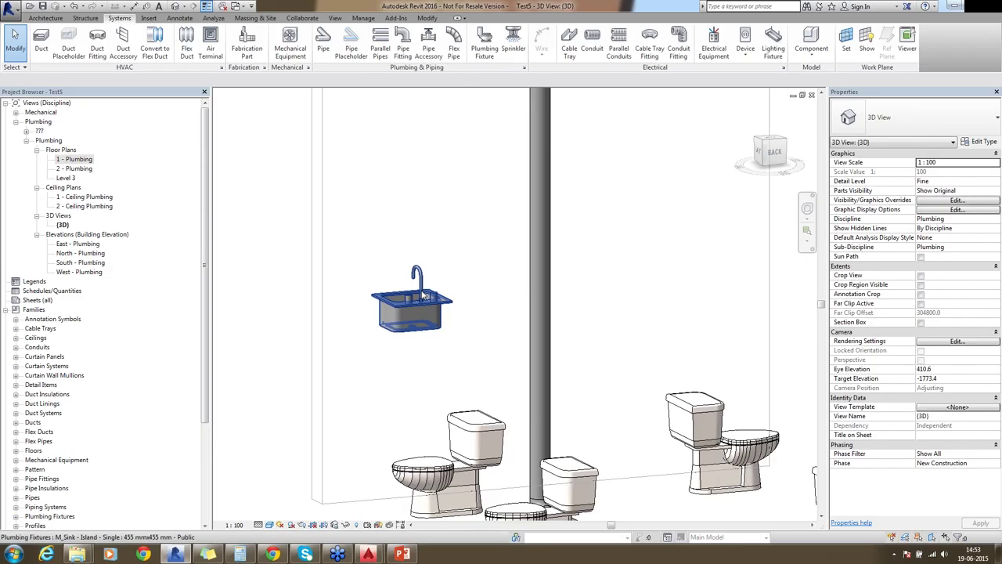
{"action": "left_click", "coordinate": [429, 334]}
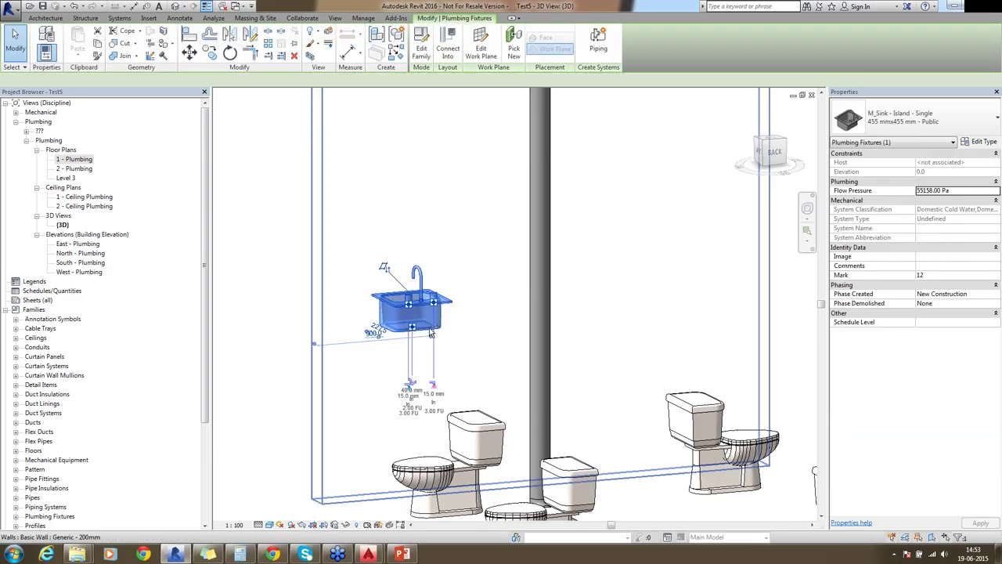
{"action": "middle_click_drag", "start_coordinate": [430, 334], "coordinate": [734, 379], "text": "shift"}
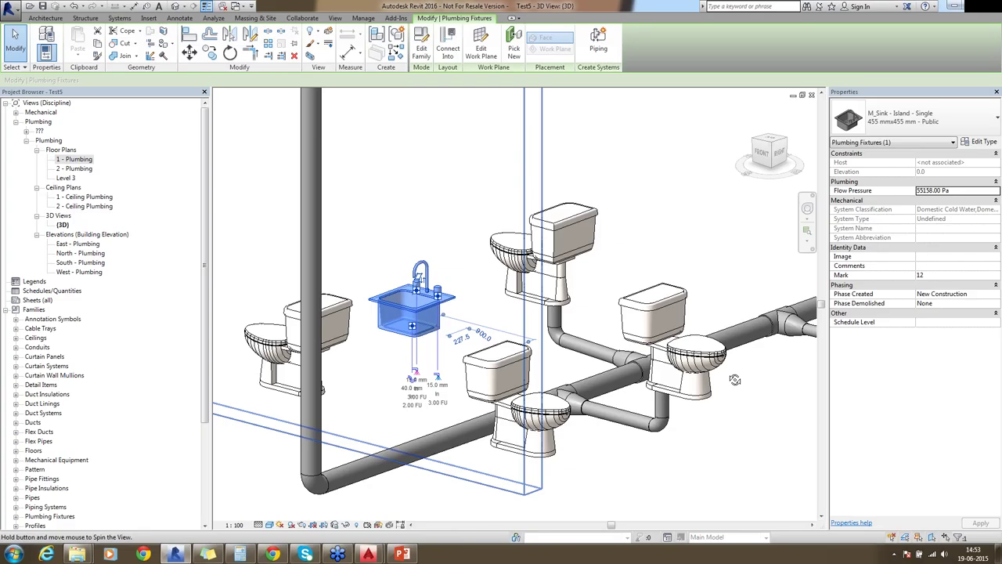
{"action": "middle_click_drag", "start_coordinate": [735, 380], "coordinate": [433, 249], "text": "shift"}
- From the 1 - Plumbing floor plan, open the view of the section line running just below the sink
{"action": "double_click", "coordinate": [78, 159]}
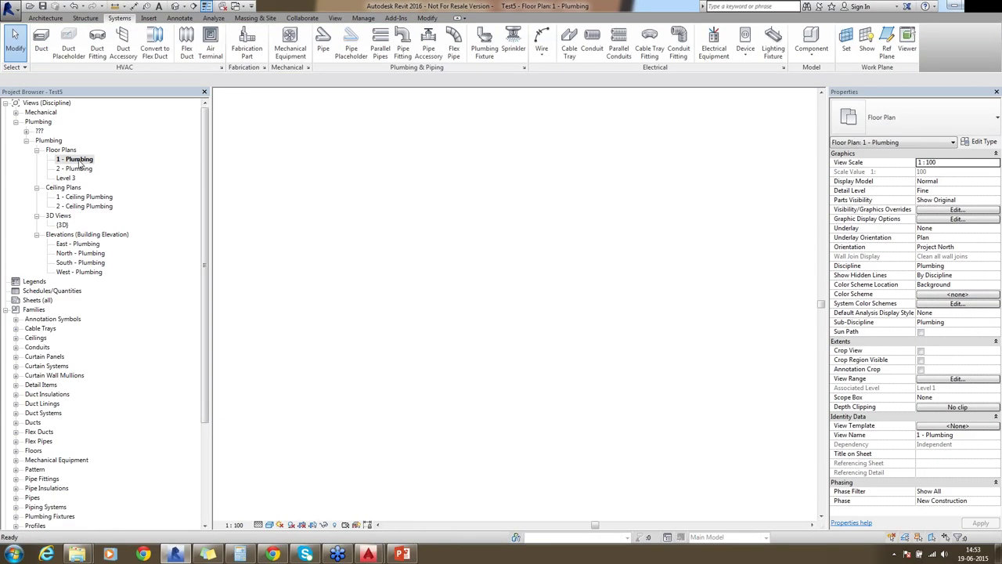
{"action": "left_click", "coordinate": [606, 368]}
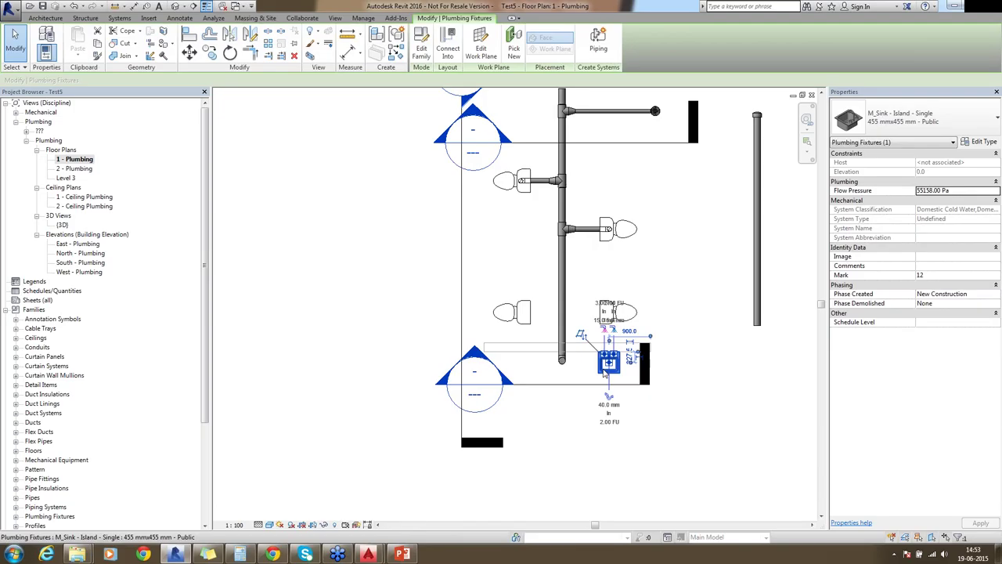
{"action": "scroll", "coordinate": [611, 377], "scroll_direction": "up", "scroll_amount": 2}
{"action": "left_click", "coordinate": [628, 384]}
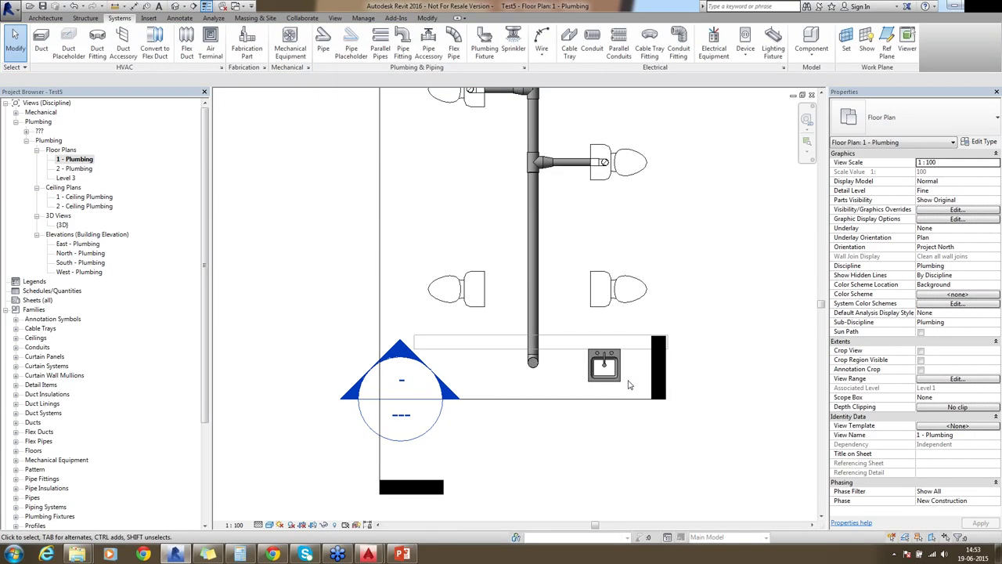
{"action": "right_click", "coordinate": [630, 398]}
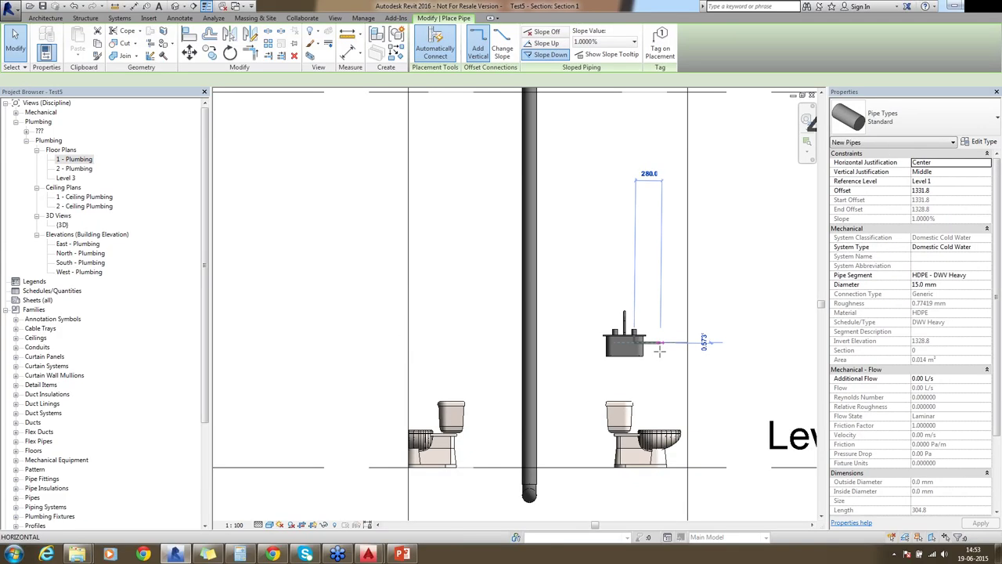
- Draw a 15 mm cold-water pipe from the sink's connector down below the basin and sideways at 1% downward slope, and turn sloping off
{"action": "scroll", "coordinate": [660, 350], "scroll_direction": "up", "scroll_amount": 5}
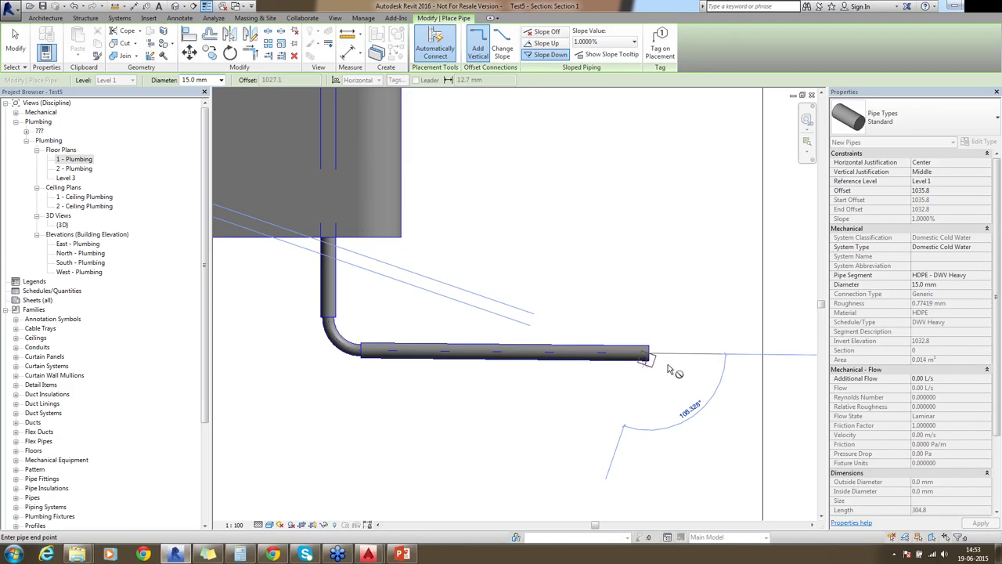
{"action": "left_click", "coordinate": [542, 37]}
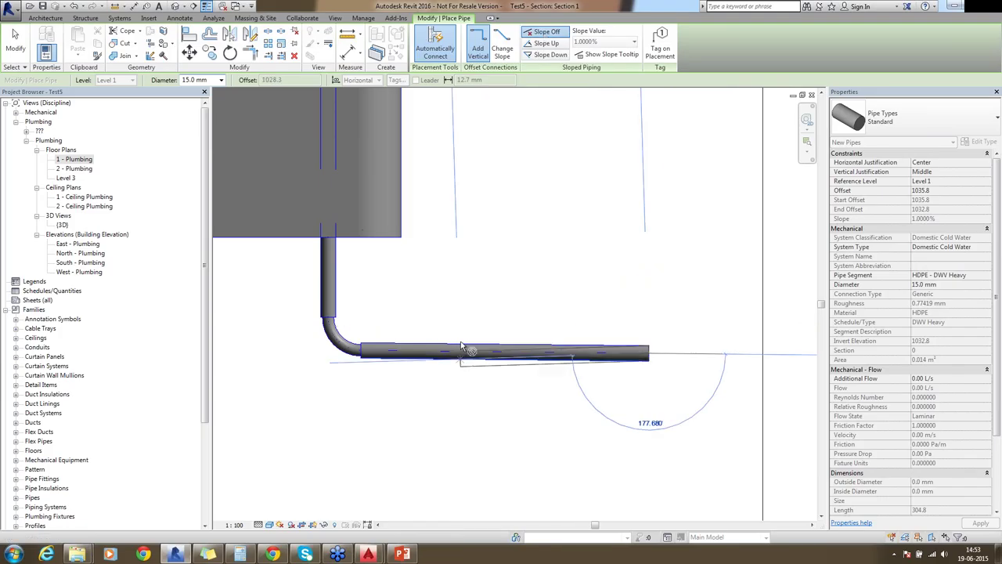
{"action": "key", "text": "Escape"}
{"action": "key", "text": "Escape"}
{"action": "scroll", "coordinate": [509, 345], "scroll_direction": "down", "scroll_amount": 3}
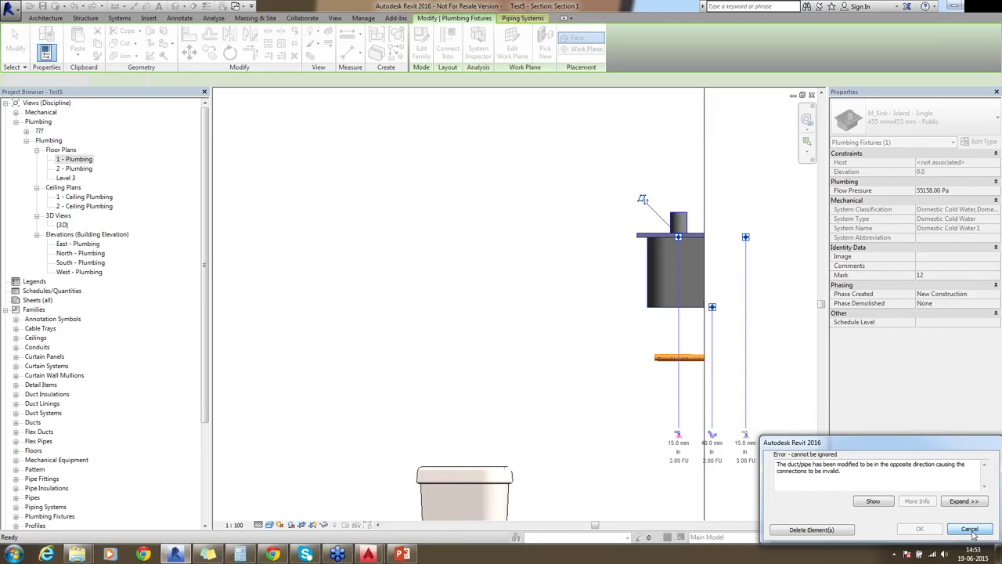
{"action": "left_click", "coordinate": [969, 529]}
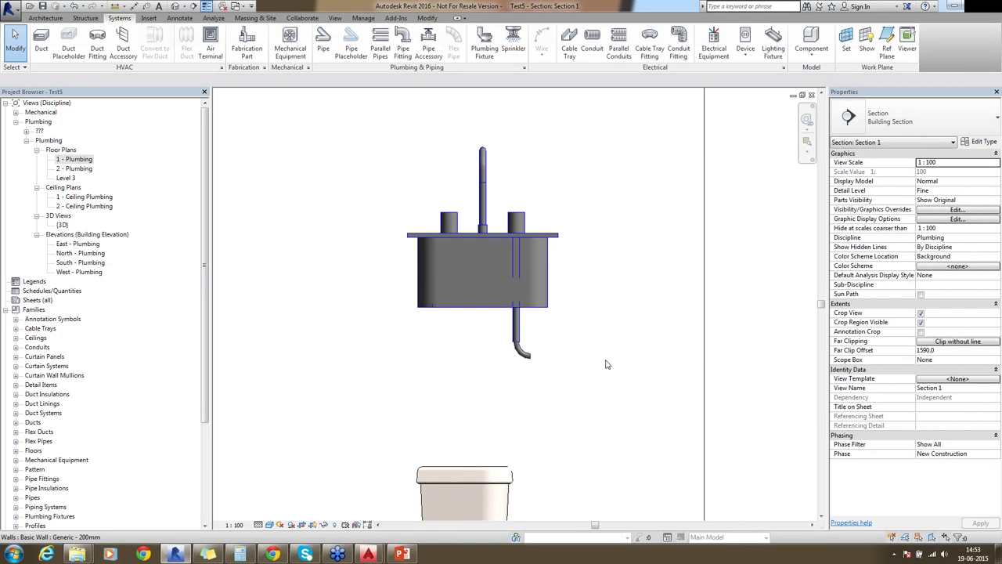
- In the Standard pipe type's routing preferences, set the pipe segment to Carbon Steel - Schedule 40
{"action": "left_click", "coordinate": [517, 328]}
{"action": "left_click", "coordinate": [984, 141]}
{"action": "left_click", "coordinate": [560, 110]}
{"action": "left_click", "coordinate": [501, 173]}
{"action": "left_click", "coordinate": [574, 173]}
{"action": "left_click_drag", "start_coordinate": [575, 208], "coordinate": [574, 190]}
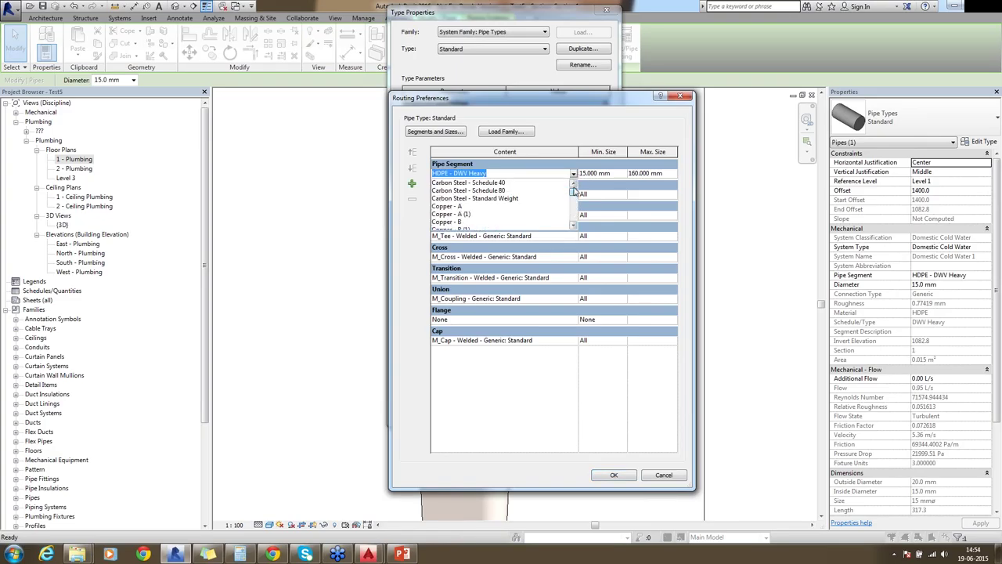
{"action": "left_click", "coordinate": [460, 186]}
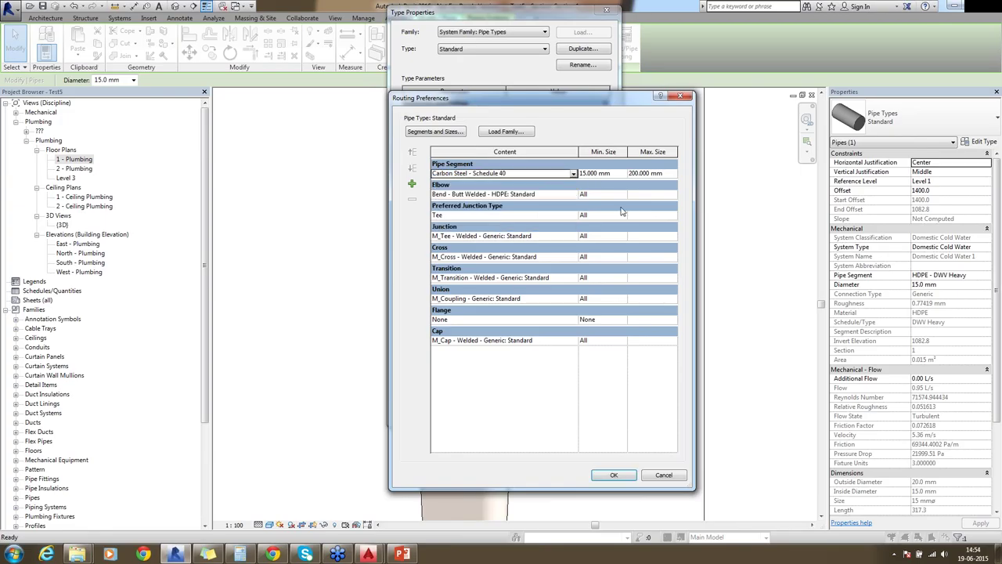
- Set the Standard pipe type's elbow fitting to Elbow - Generic: Standard and apply the routing preferences
{"action": "left_click", "coordinate": [575, 196]}
{"action": "left_click", "coordinate": [573, 195]}
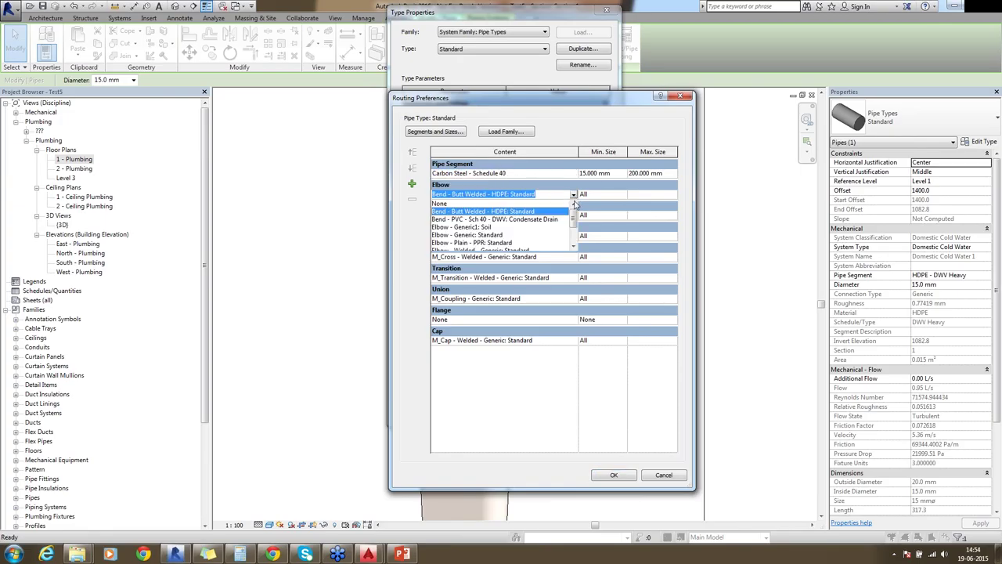
{"action": "left_click", "coordinate": [486, 236]}
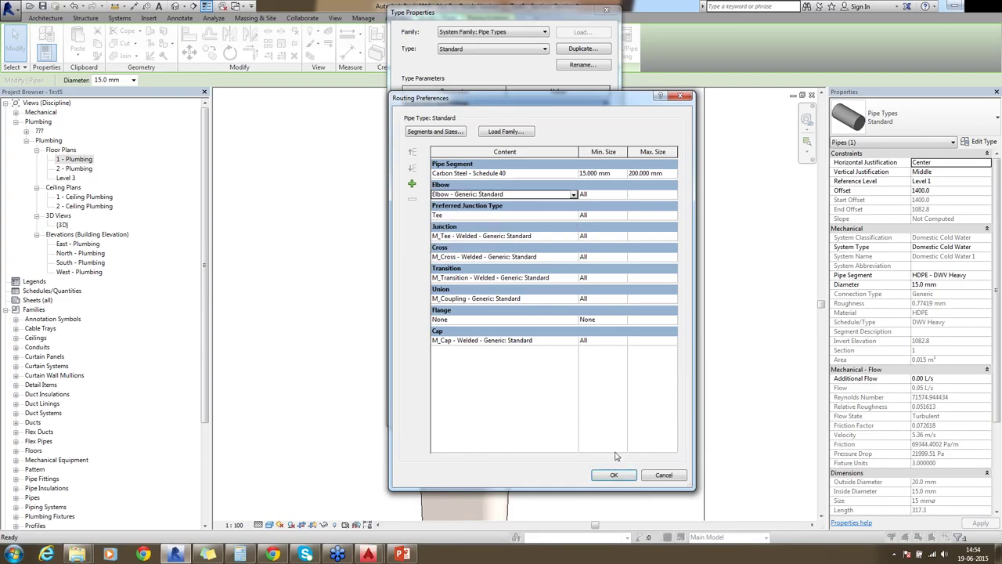
{"action": "left_click", "coordinate": [615, 475]}
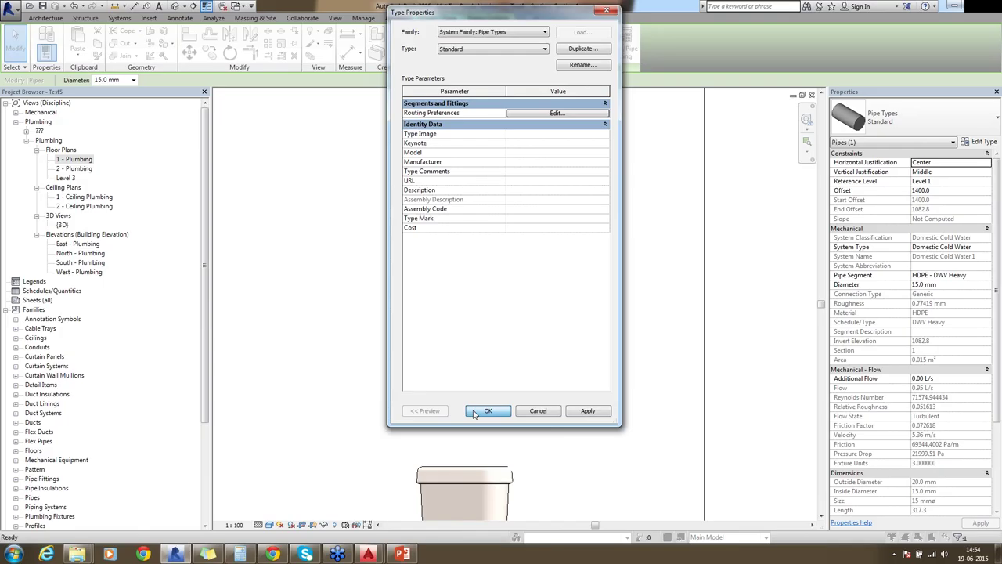
{"action": "left_click", "coordinate": [474, 413]}
- Draw a 15 mm unsloped horizontal pipe at 1082.8 mm offset from the lower end of the sink's vertical supply pipe, away from the basin
{"action": "right_click", "coordinate": [515, 88]}
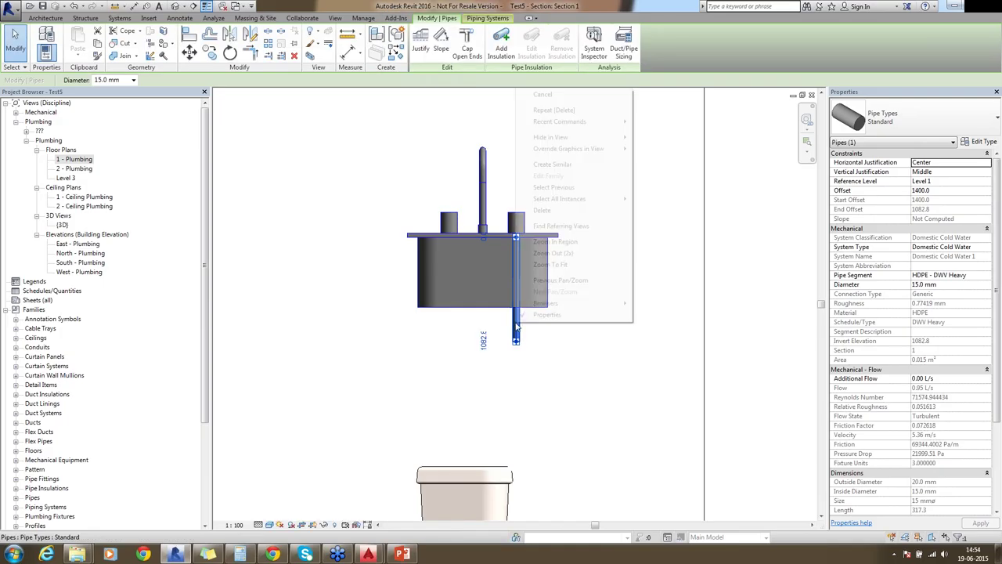
{"action": "left_click", "coordinate": [560, 166]}
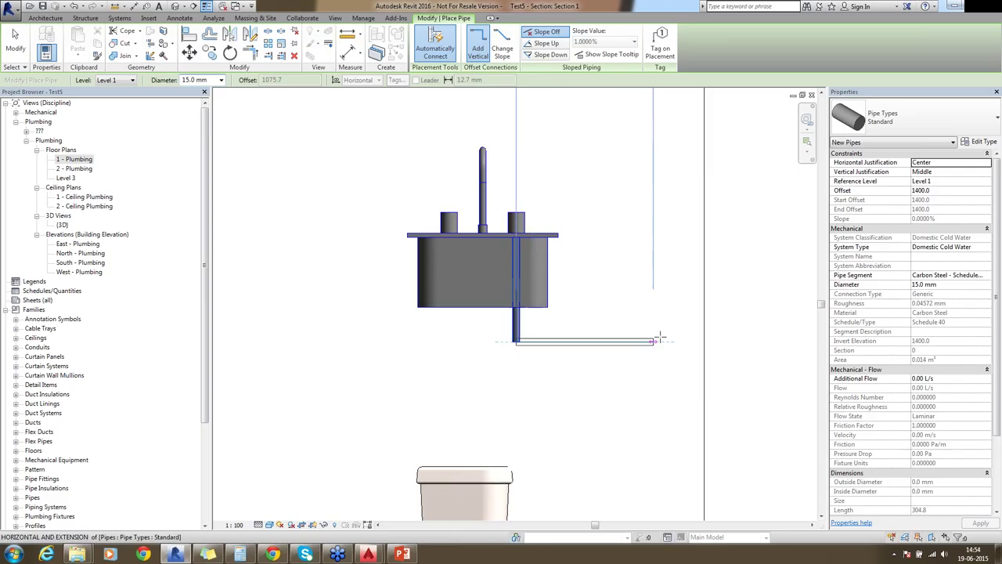
{"action": "left_click", "coordinate": [515, 341]}
{"action": "left_click", "coordinate": [678, 341]}
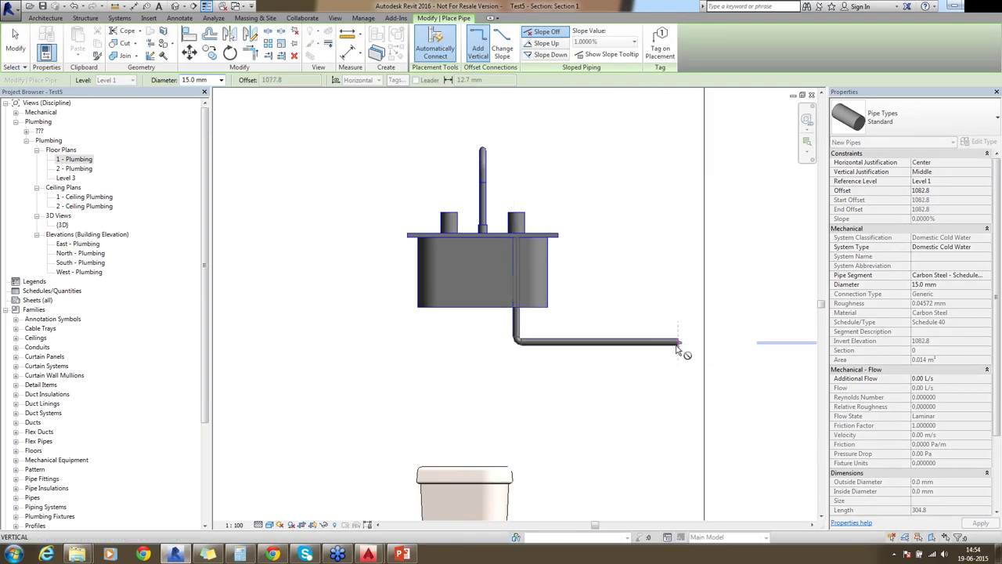
- End the cold-water pipe run and examine the new pipe and the sink's connectors in the 3D view
{"action": "scroll", "coordinate": [374, 401], "scroll_direction": "down", "scroll_amount": 1}
{"action": "scroll", "coordinate": [373, 400], "scroll_direction": "down", "scroll_amount": 1}
{"action": "scroll", "coordinate": [540, 368], "scroll_direction": "up", "scroll_amount": 4}
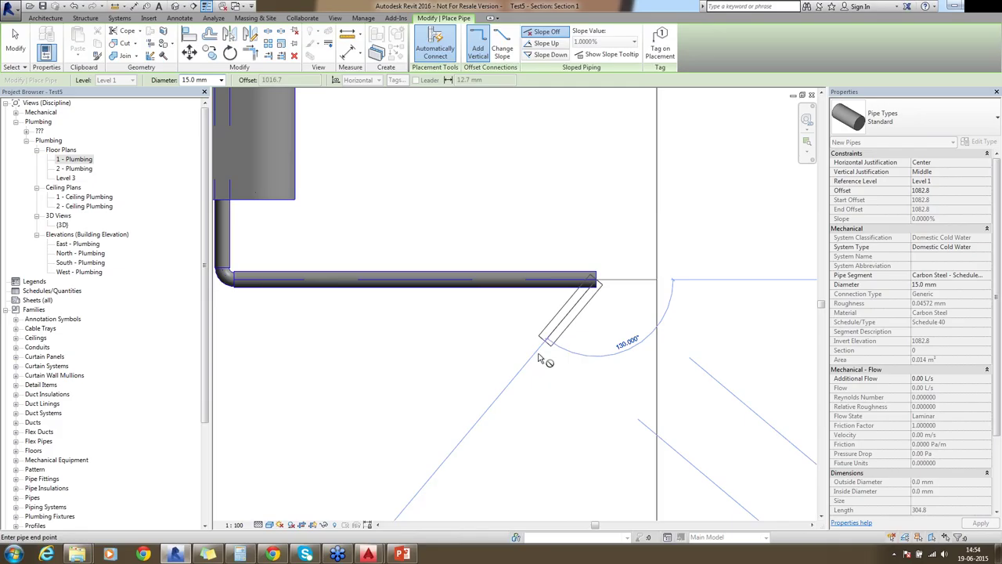
{"action": "scroll", "coordinate": [539, 357], "scroll_direction": "down", "scroll_amount": 3}
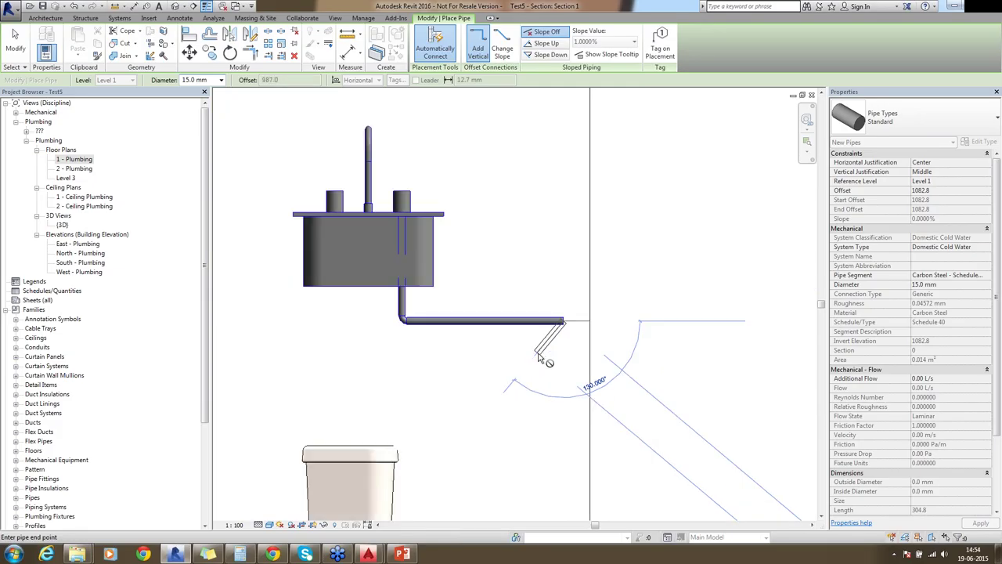
{"action": "scroll", "coordinate": [538, 358], "scroll_direction": "down", "scroll_amount": 3}
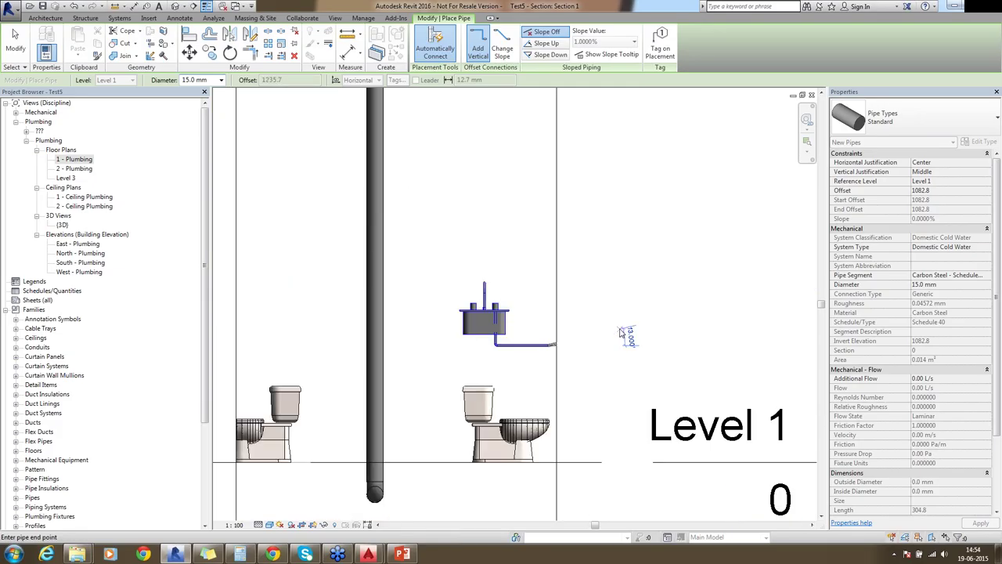
{"action": "key", "text": "Escape"}
{"action": "key", "text": "Escape"}
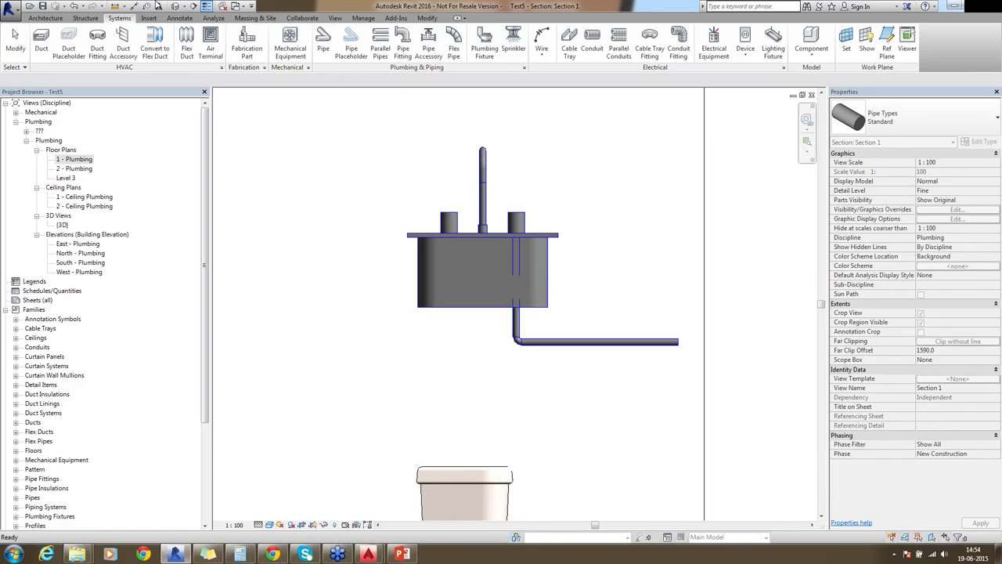
{"action": "left_click", "coordinate": [157, 6]}
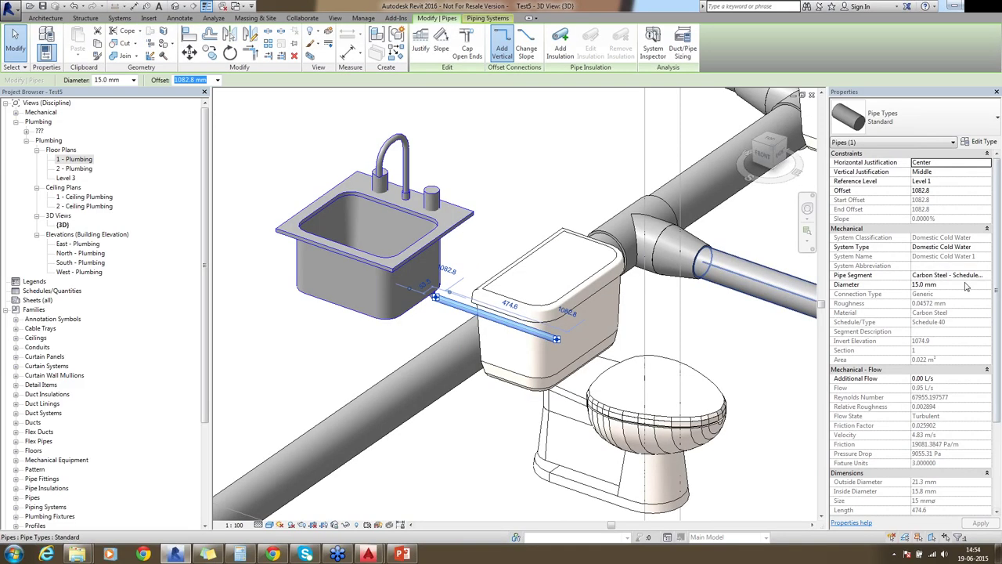
{"action": "left_click", "coordinate": [385, 293]}
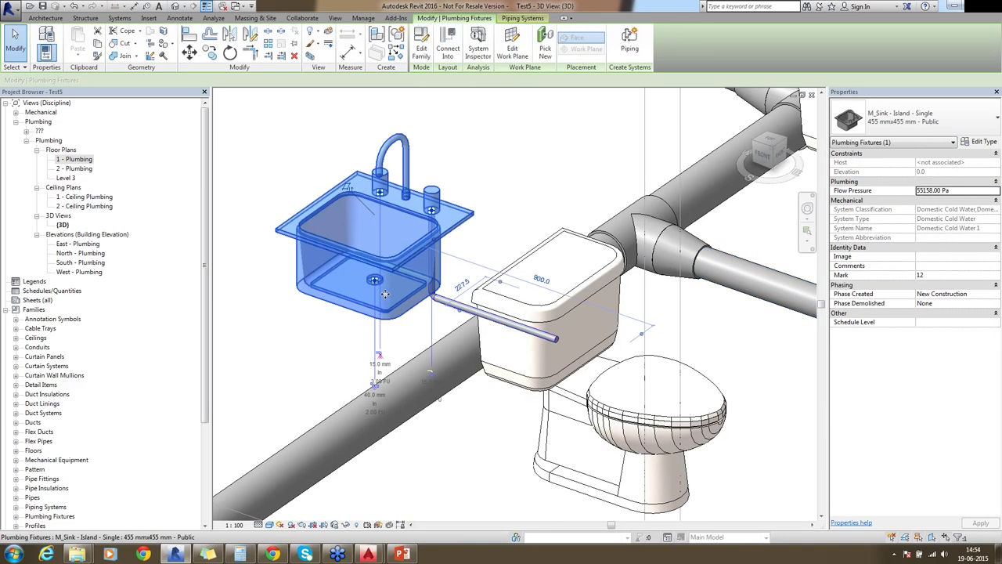
{"action": "left_click", "coordinate": [516, 191]}
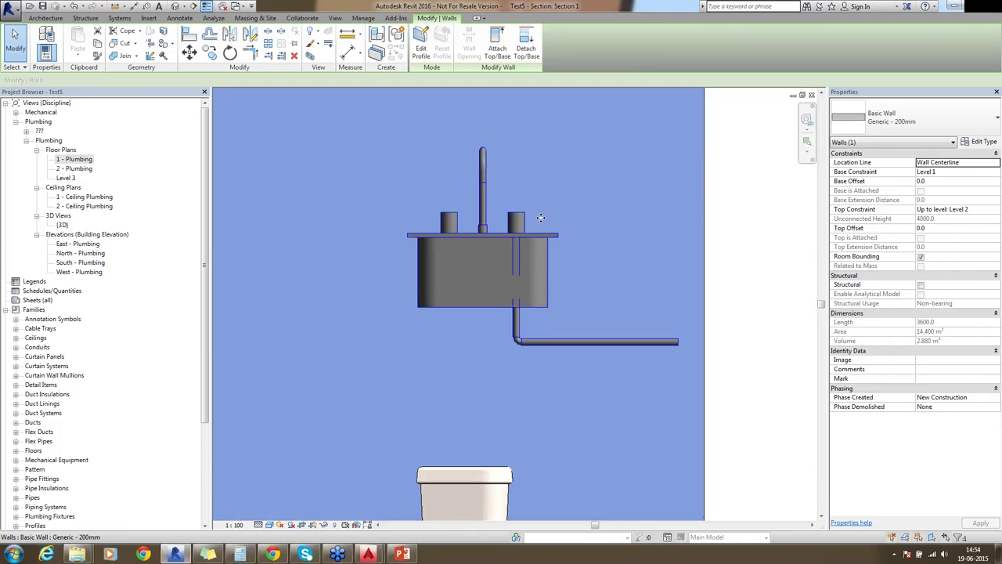
- Draw a 15 mm hot-water pipe from the sink's hot connector down to 1060 mm offset and horizontally away from the cold-water pipe
{"action": "key", "text": "p"}
{"action": "key", "text": "i"}
{"action": "left_click", "coordinate": [449, 235]}
{"action": "left_click", "coordinate": [448, 350]}
{"action": "left_click", "coordinate": [321, 349]}
{"action": "key", "text": "Escape"}
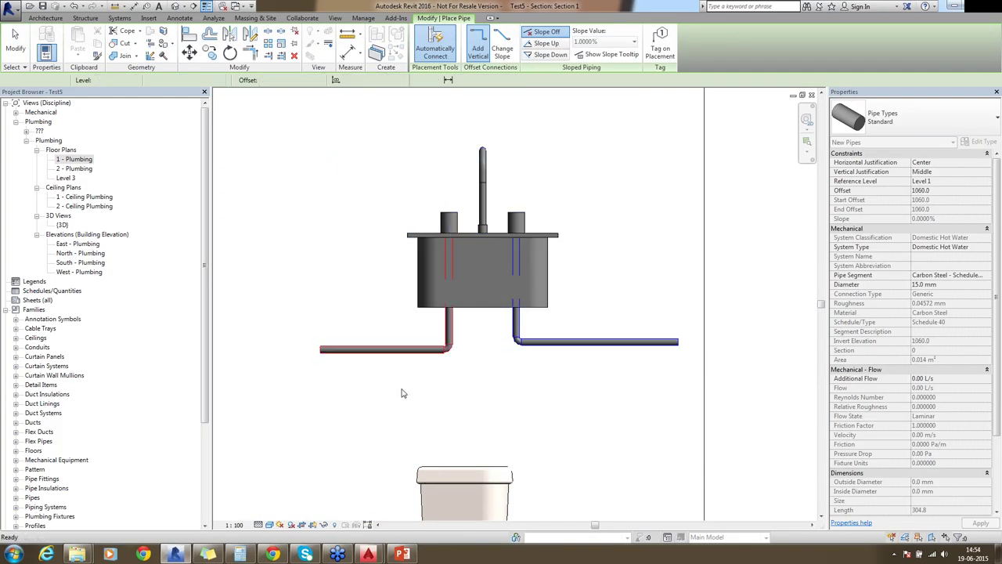
{"action": "key", "text": "Escape"}
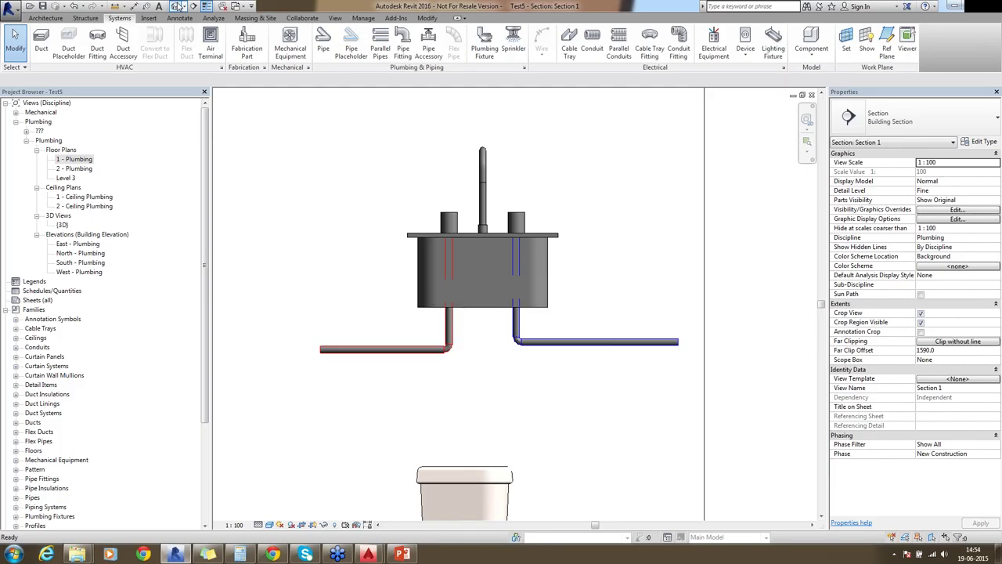
- Draw a 15 mm vertical cold-water riser from the free end of the horizontal cold-water pipe to above the sink
{"action": "left_click", "coordinate": [179, 6]}
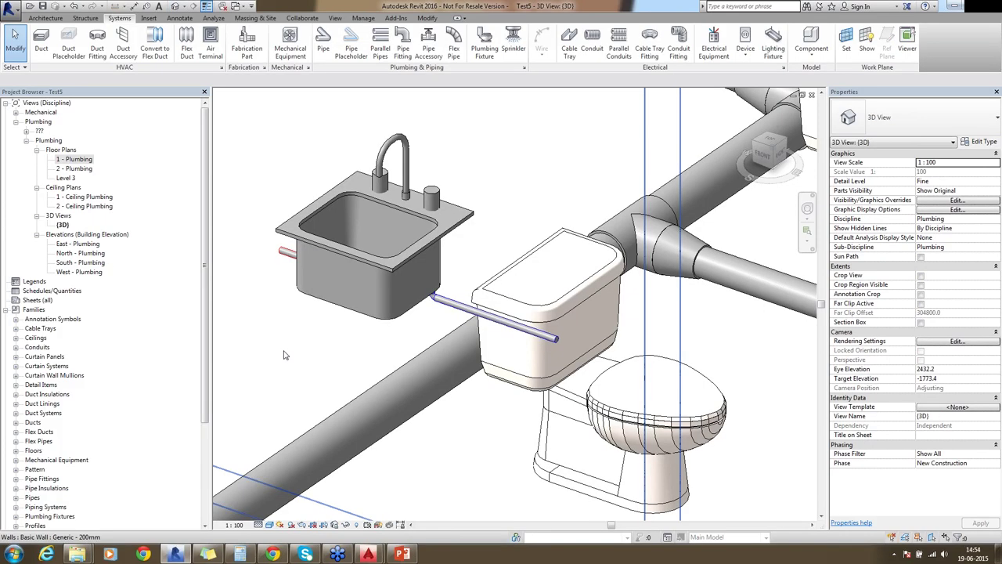
{"action": "scroll", "coordinate": [529, 337], "scroll_direction": "down", "scroll_amount": 5}
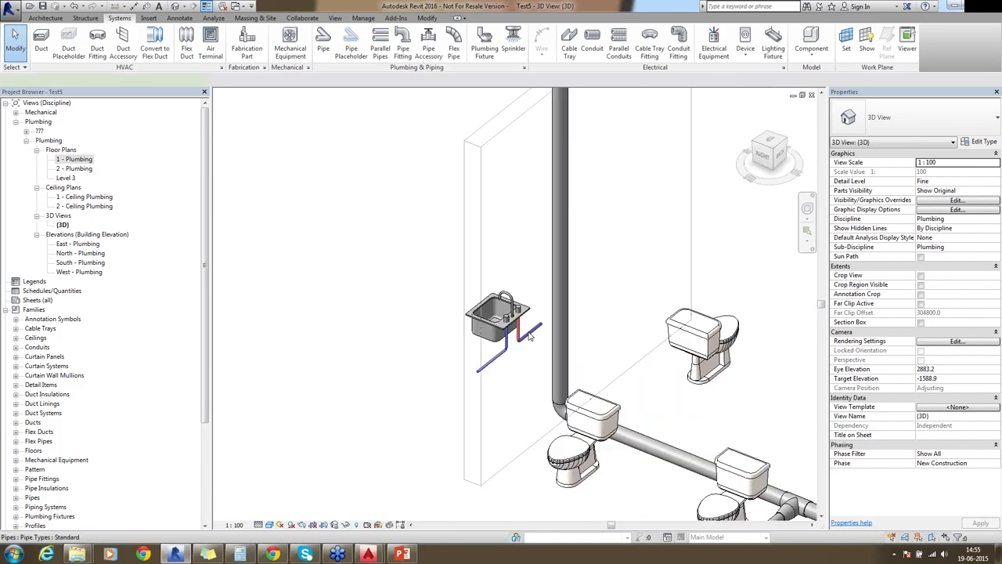
{"action": "key", "text": "ctrl+Tab"}
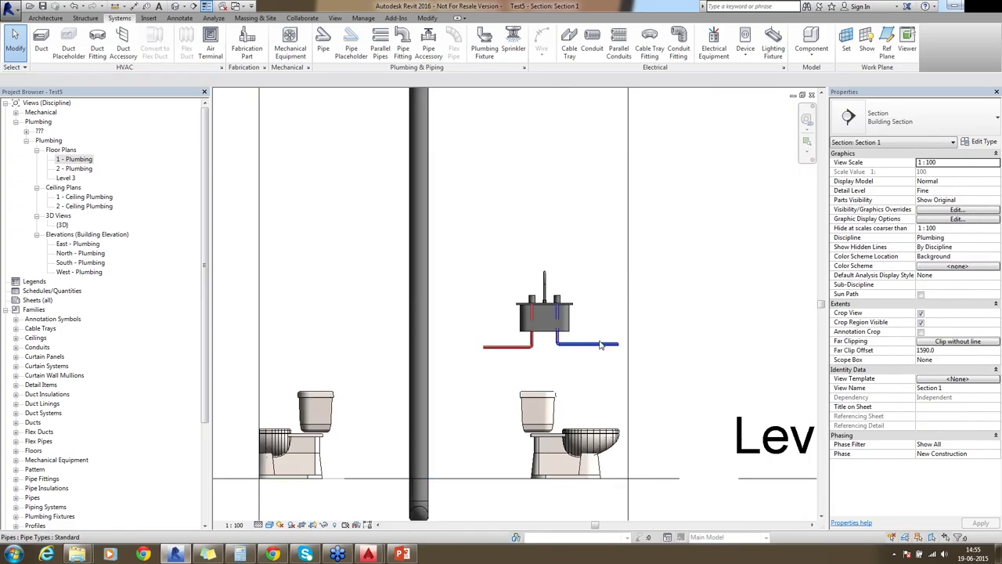
{"action": "left_click", "coordinate": [603, 344]}
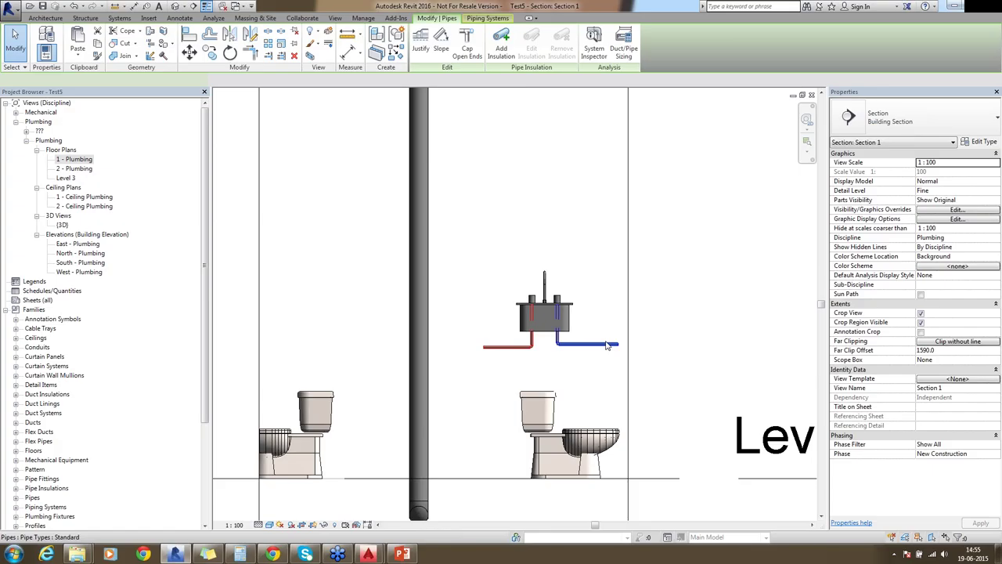
{"action": "right_click", "coordinate": [607, 345]}
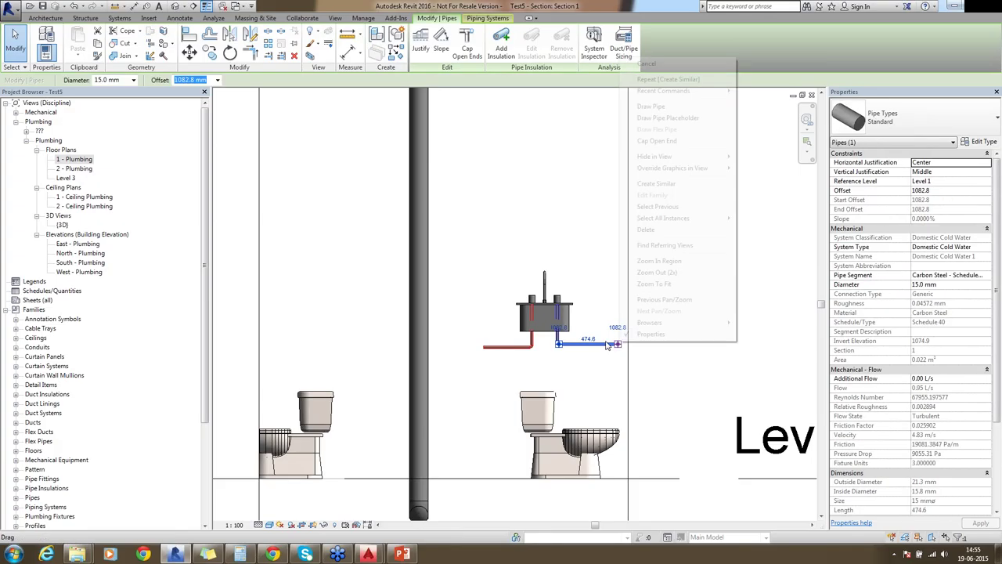
{"action": "key", "text": "Escape"}
{"action": "key", "text": "Escape"}
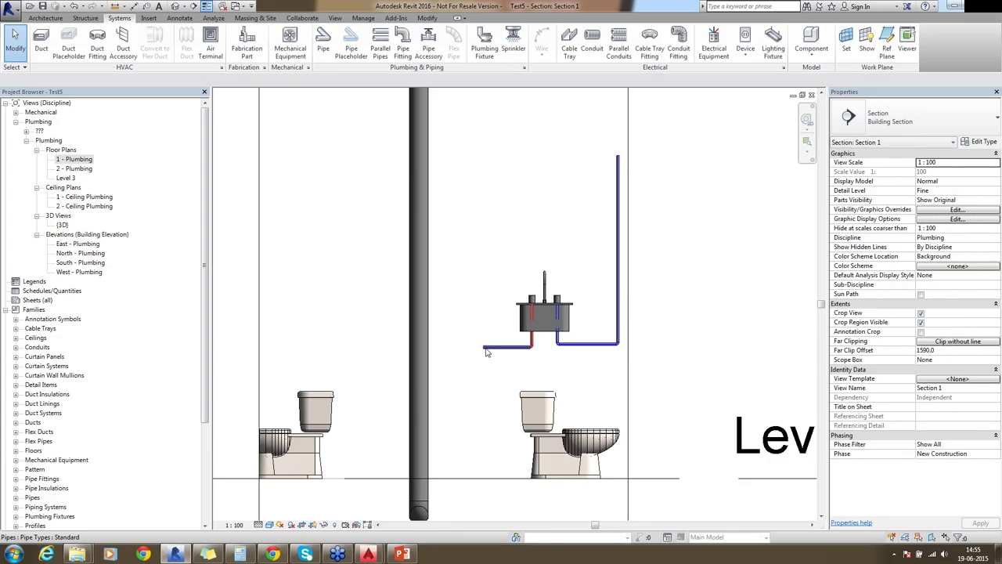
- Draw a 15 mm vertical hot-water riser from the free end of the horizontal hot-water pipe up to 2660 mm offset
{"action": "key", "text": "p"}
{"action": "key", "text": "i"}
{"action": "left_click", "coordinate": [483, 347]}
{"action": "key", "text": "Escape"}
{"action": "key", "text": "Escape"}
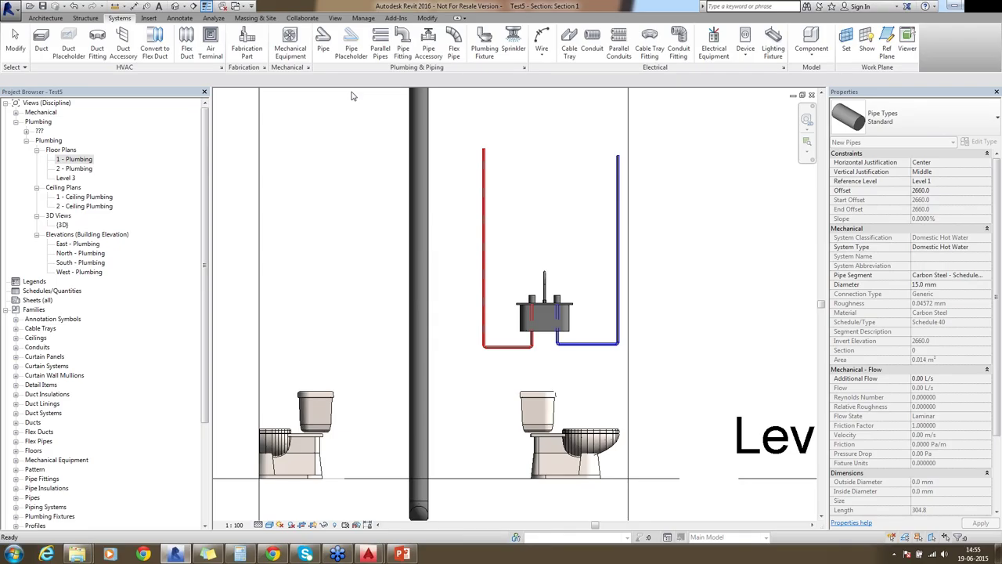
- Draw a 40 mm sanitary pipe straight down from the sink's drain connector to 0 mm offset and show it in Section 1
{"action": "key", "text": "ctrl+Tab"}
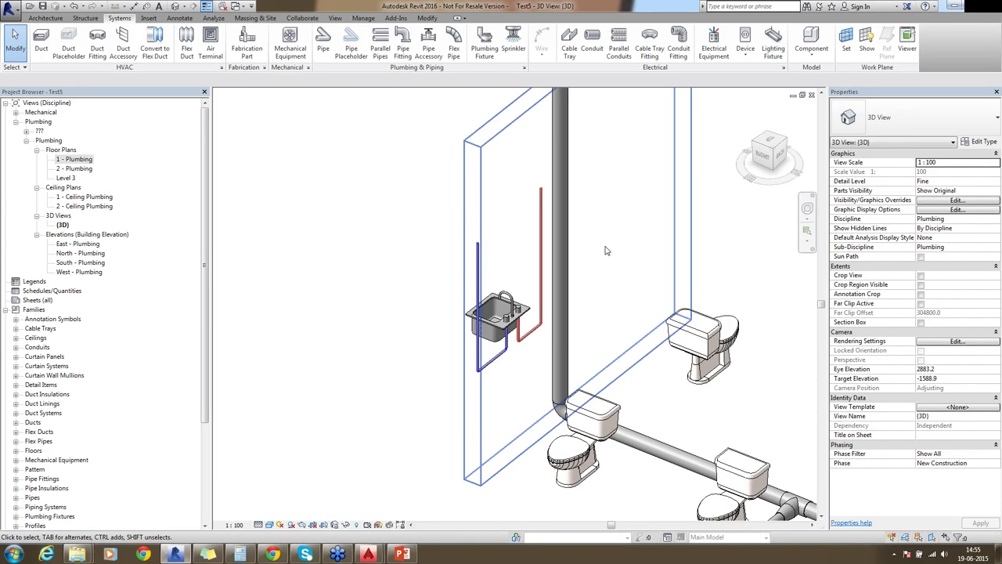
{"action": "middle_click_drag", "start_coordinate": [605, 251], "coordinate": [672, 389], "text": "shift"}
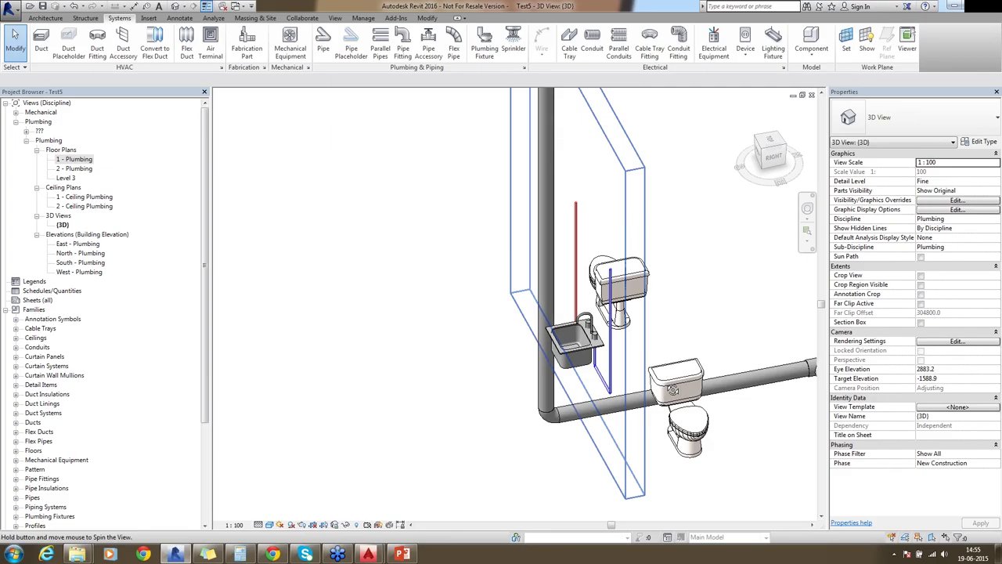
{"action": "middle_click_drag", "start_coordinate": [672, 390], "coordinate": [660, 335], "text": "shift"}
{"action": "left_click", "coordinate": [660, 335]}
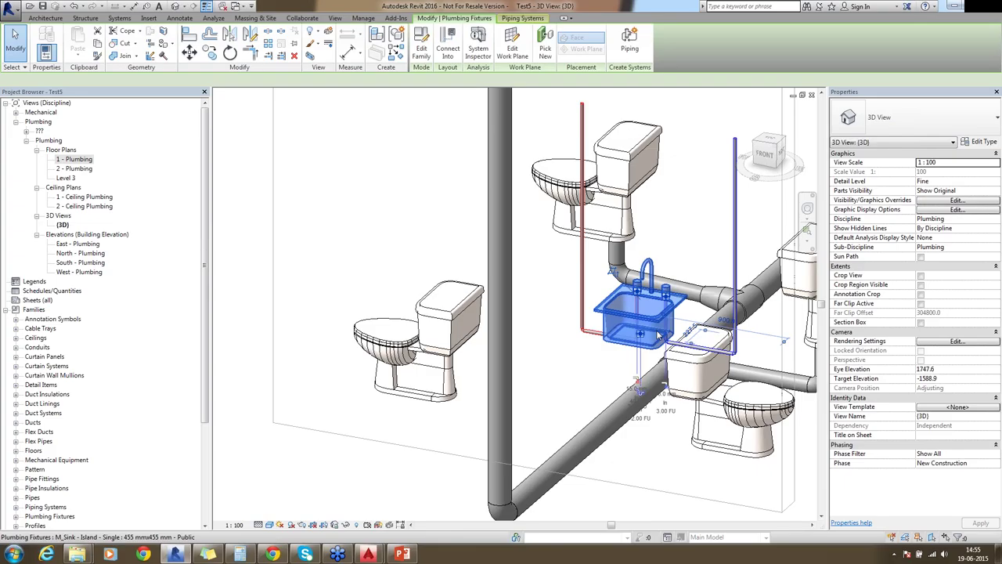
{"action": "double_click", "coordinate": [87, 160]}
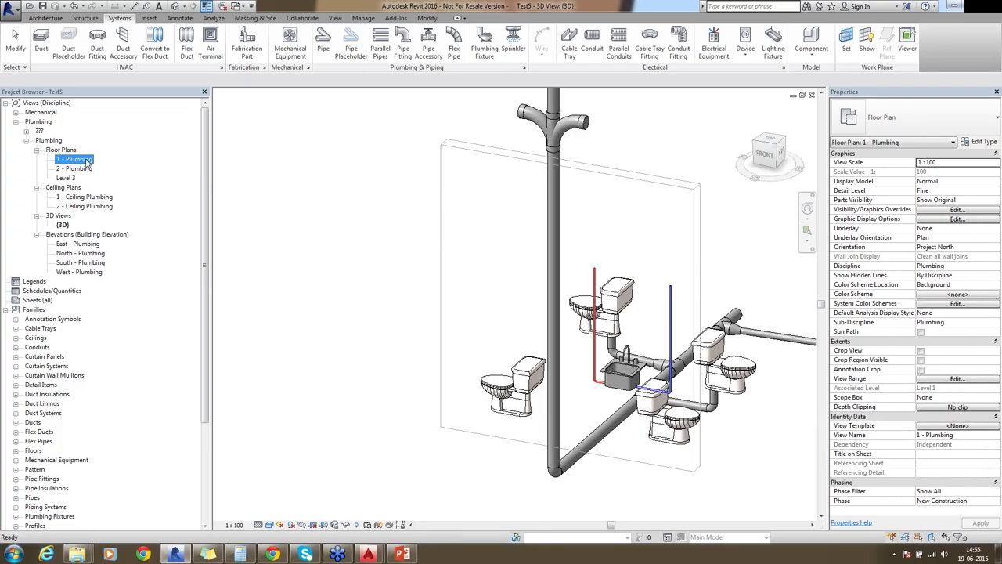
{"action": "double_click", "coordinate": [88, 160]}
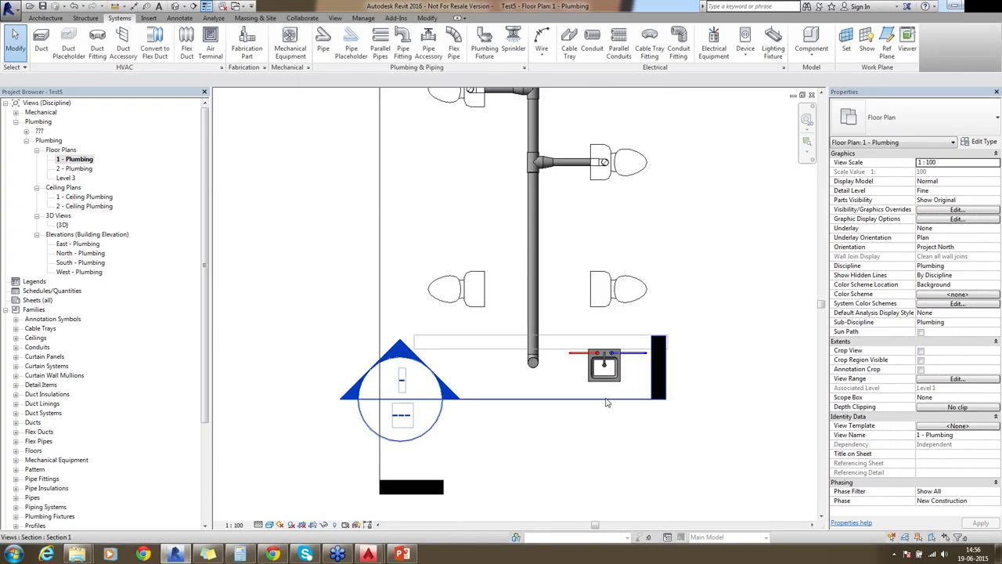
{"action": "left_click", "coordinate": [607, 400]}
{"action": "right_click", "coordinate": [607, 402]}
{"action": "left_click", "coordinate": [648, 184]}
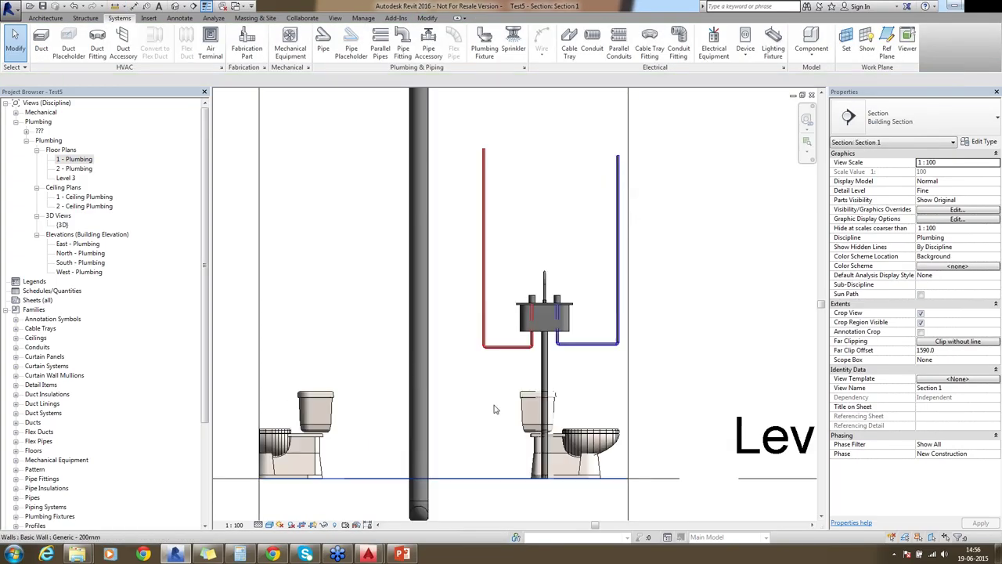
- Shorten the sink's vertical drain pipe to about 380 mm and connect its lower end to the stack with a 40 mm inclined pipe
{"action": "left_click", "coordinate": [548, 376]}
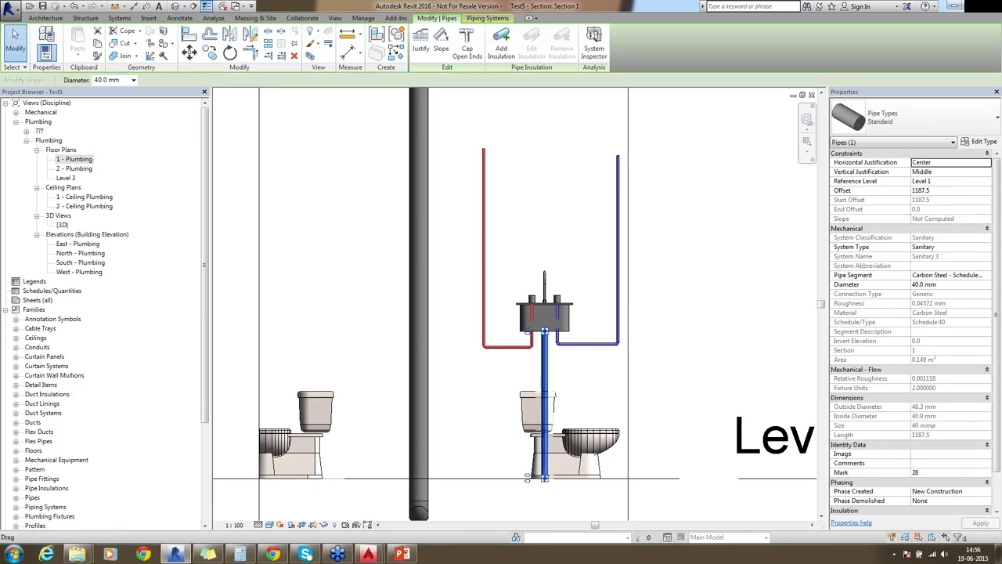
{"action": "left_click", "coordinate": [527, 476]}
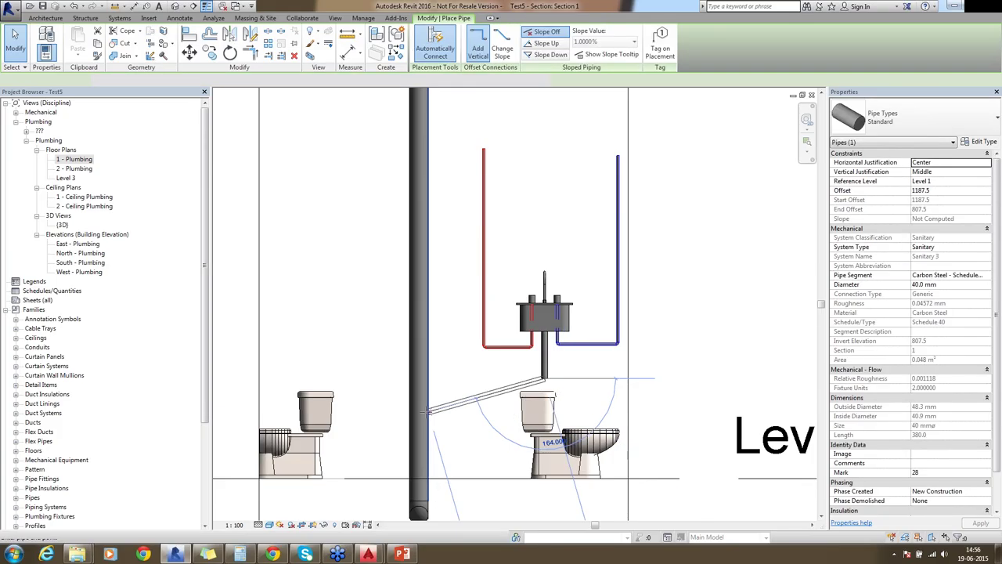
{"action": "left_click", "coordinate": [427, 411]}
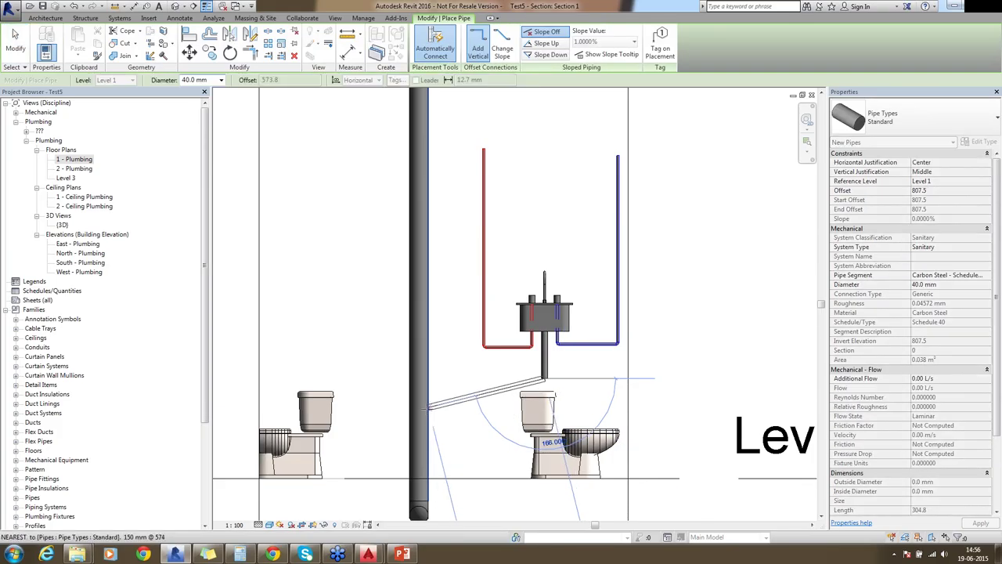
{"action": "key", "text": "Escape"}
{"action": "key", "text": "Escape"}
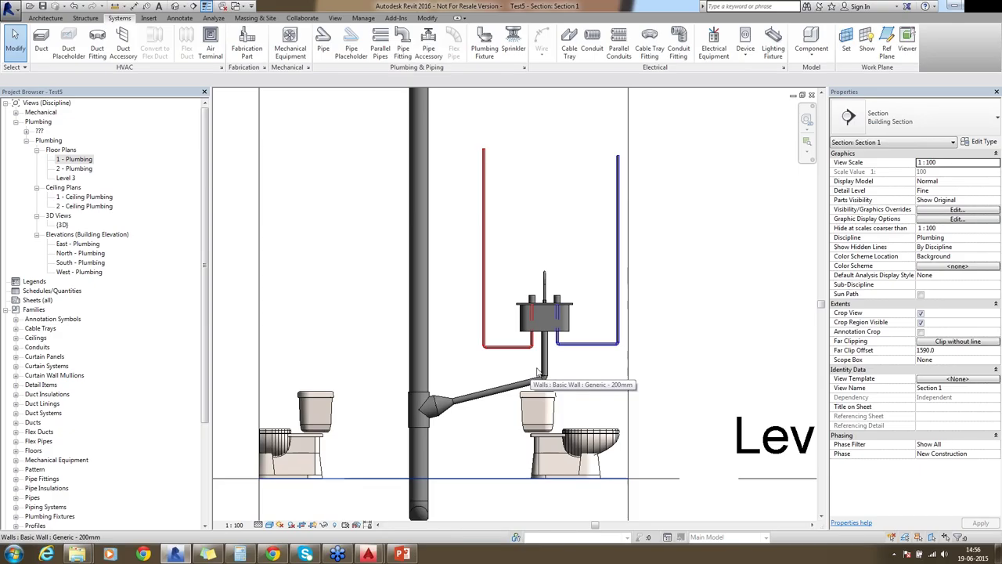
- Change the tee joining the sink's drain branch to the stack to Tee Sanitary - PVC - Sch 40 - DWV: Condensate Drain
{"action": "left_click", "coordinate": [193, 6]}
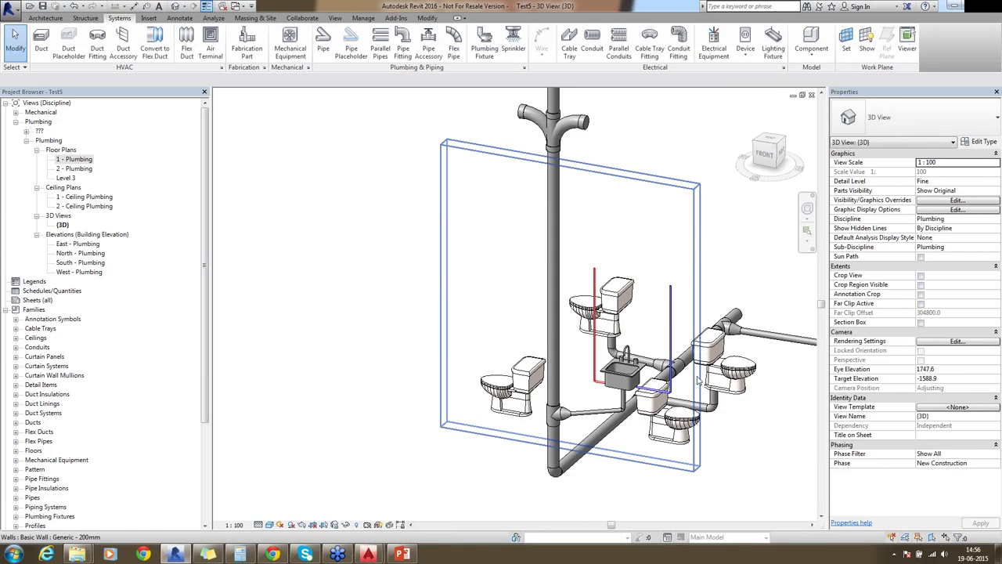
{"action": "middle_click_drag", "start_coordinate": [703, 299], "coordinate": [368, 297], "text": "shift"}
{"action": "scroll", "coordinate": [325, 271], "scroll_direction": "down", "scroll_amount": 2}
{"action": "scroll", "coordinate": [326, 270], "scroll_direction": "up", "scroll_amount": 5}
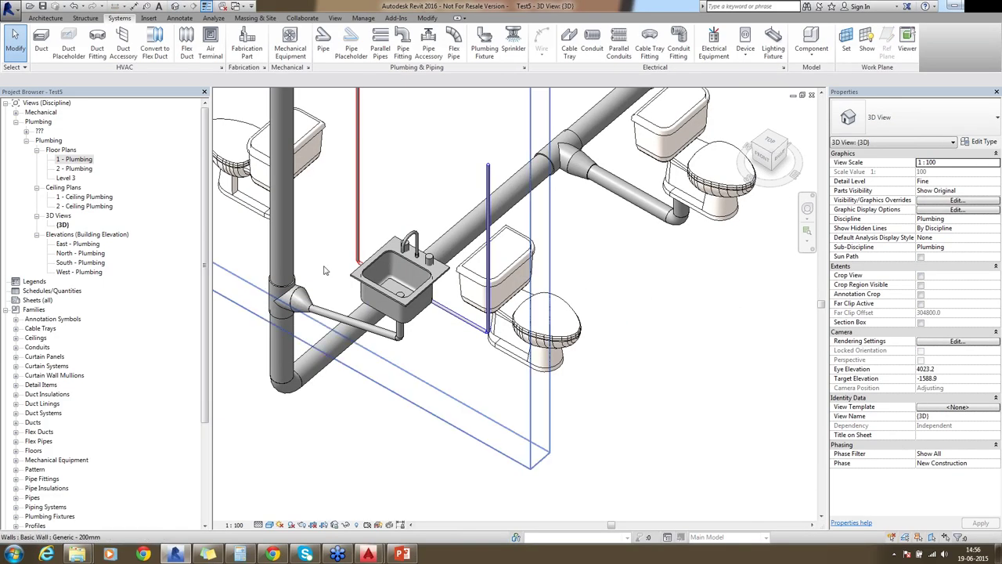
{"action": "left_click", "coordinate": [289, 300]}
{"action": "key", "text": "Escape"}
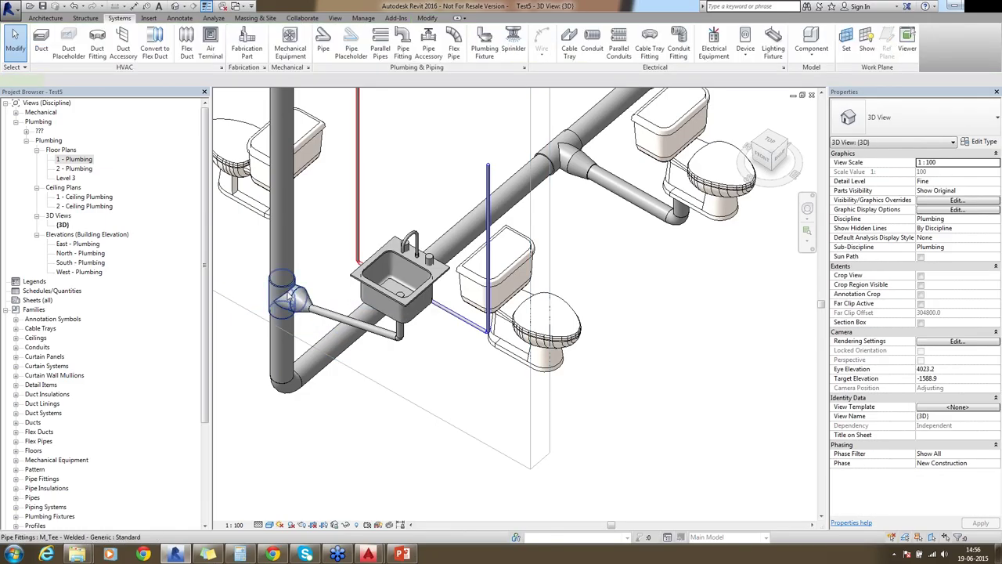
{"action": "left_click", "coordinate": [289, 300]}
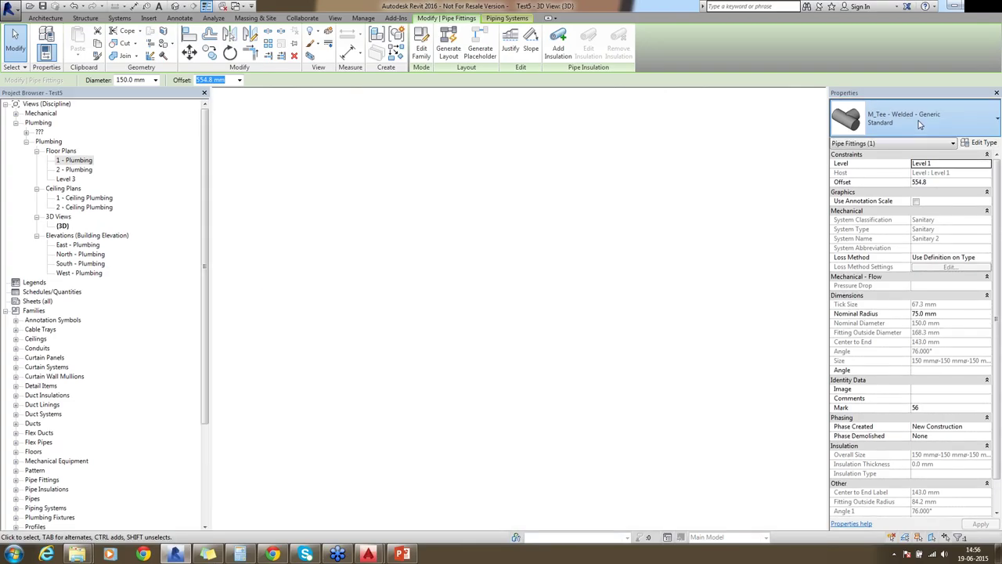
{"action": "left_click", "coordinate": [920, 125]}
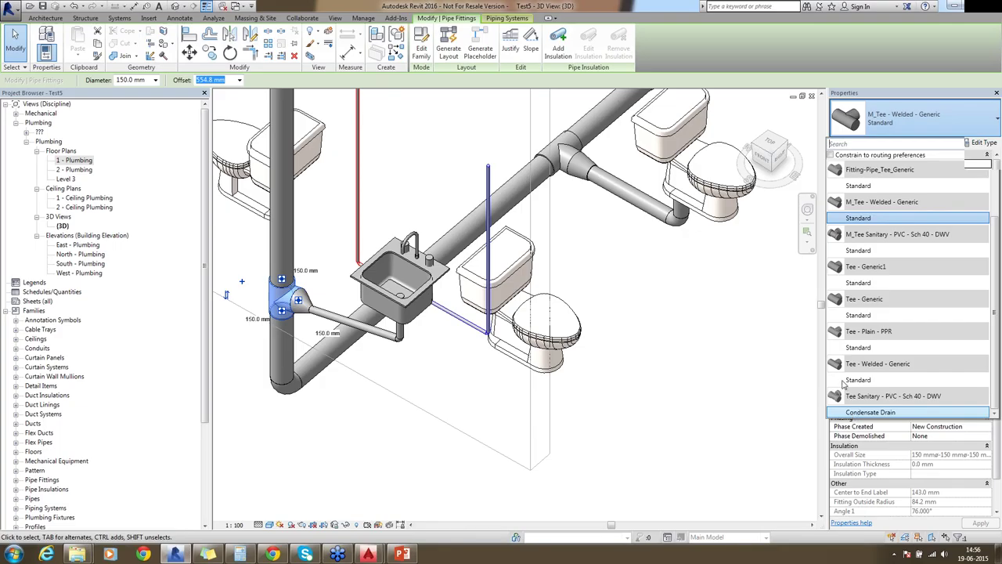
{"action": "left_click", "coordinate": [865, 417]}
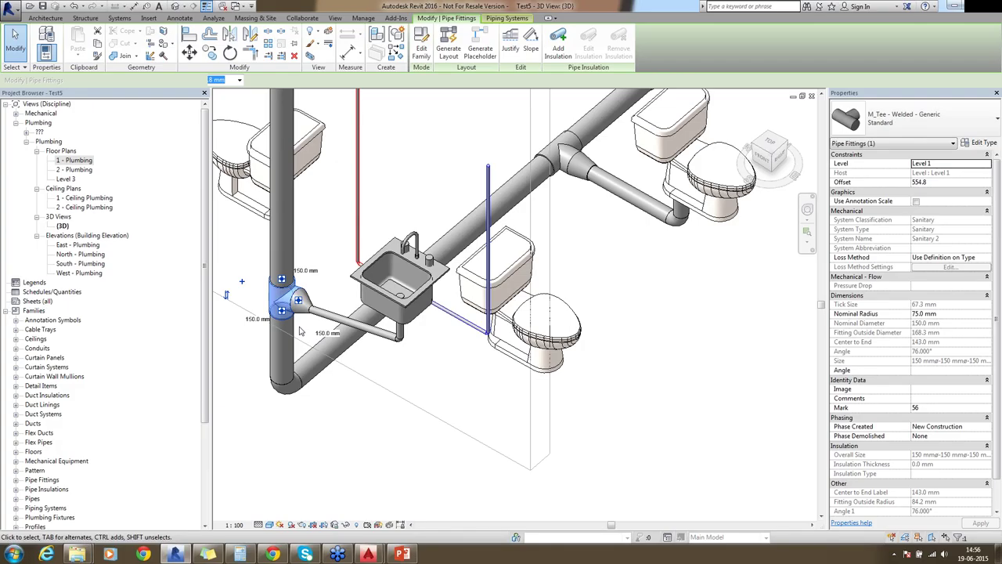
- Examine the replaced sanitary tee on the stack and select the sink's inclined drain pipe beside it
{"action": "left_click", "coordinate": [287, 309]}
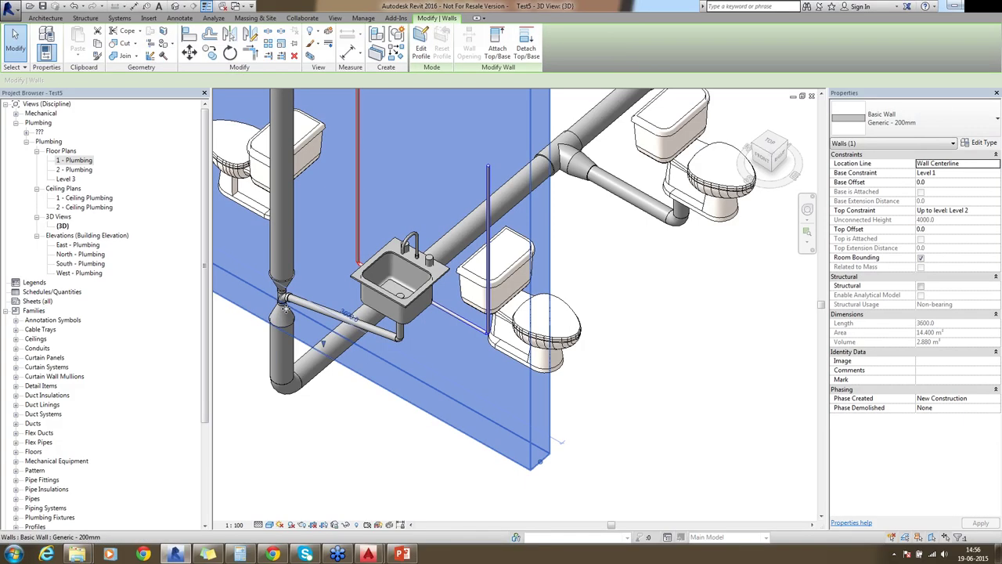
{"action": "left_click", "coordinate": [288, 308]}
{"action": "scroll", "coordinate": [305, 296], "scroll_direction": "up", "scroll_amount": 3}
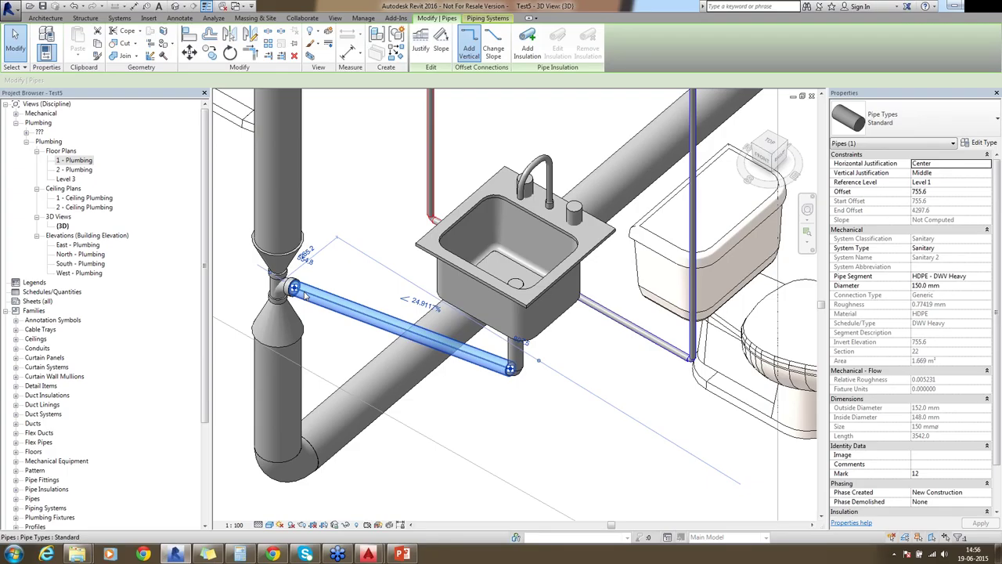
{"action": "left_click", "coordinate": [305, 295]}
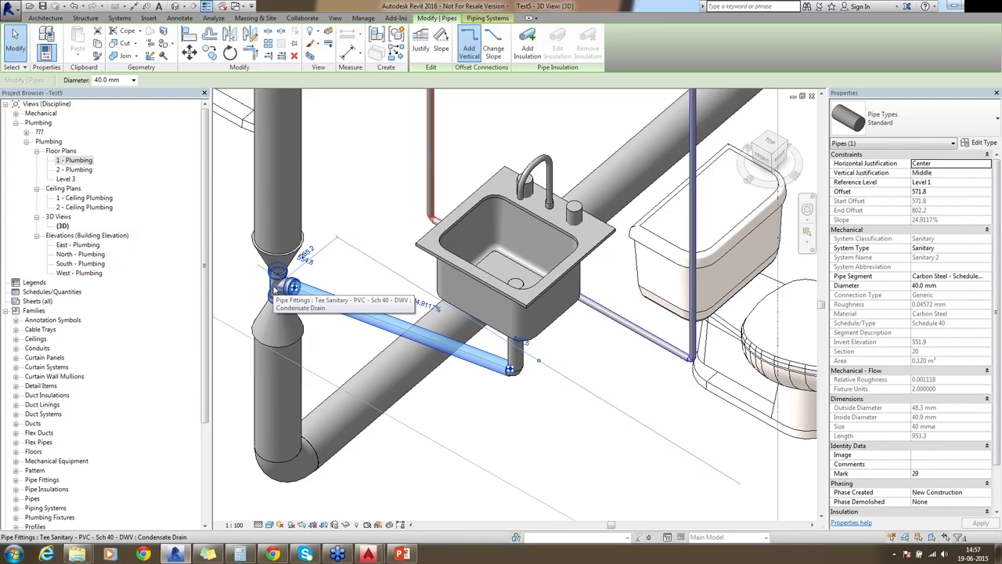
- Look through the fitting types available for the condensate drain tee that joins the sink's branch to the stack
{"action": "left_click", "coordinate": [275, 288]}
{"action": "left_click", "coordinate": [920, 120]}
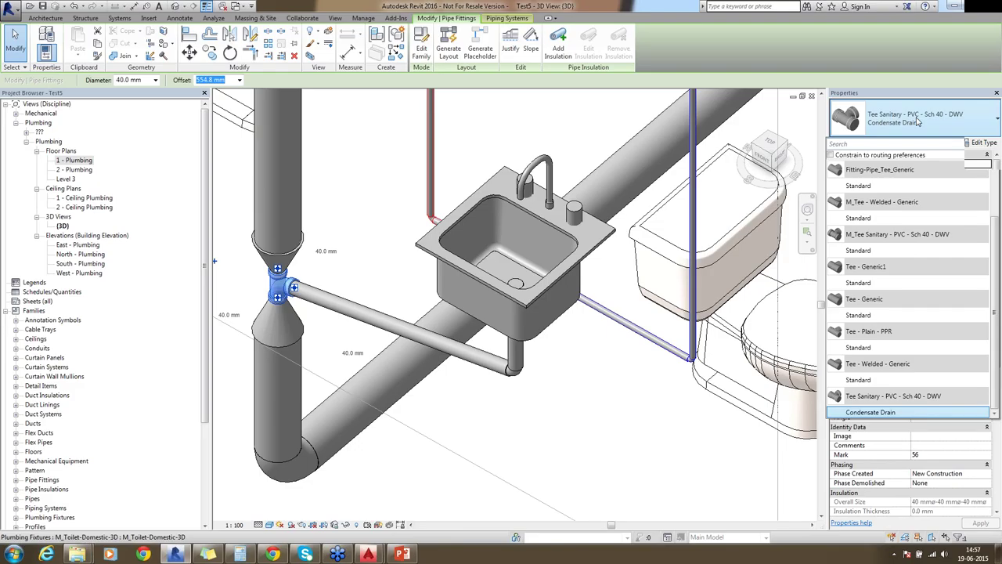
{"action": "left_click", "coordinate": [553, 410]}
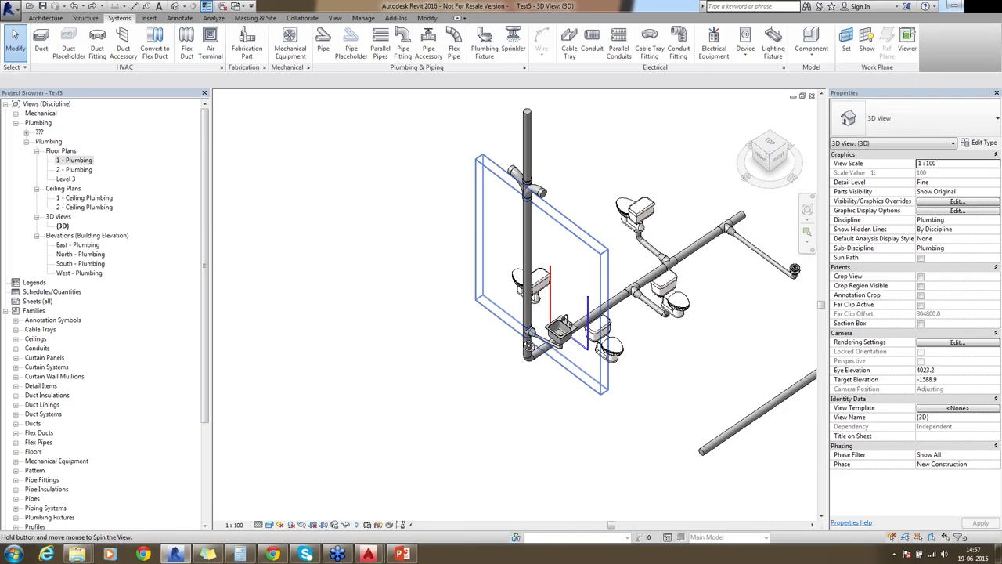
- Review the routing preferences of the sink's inclined drain pipe type and close them without changes
{"action": "middle_click_drag", "start_coordinate": [470, 282], "coordinate": [512, 280], "text": "shift"}
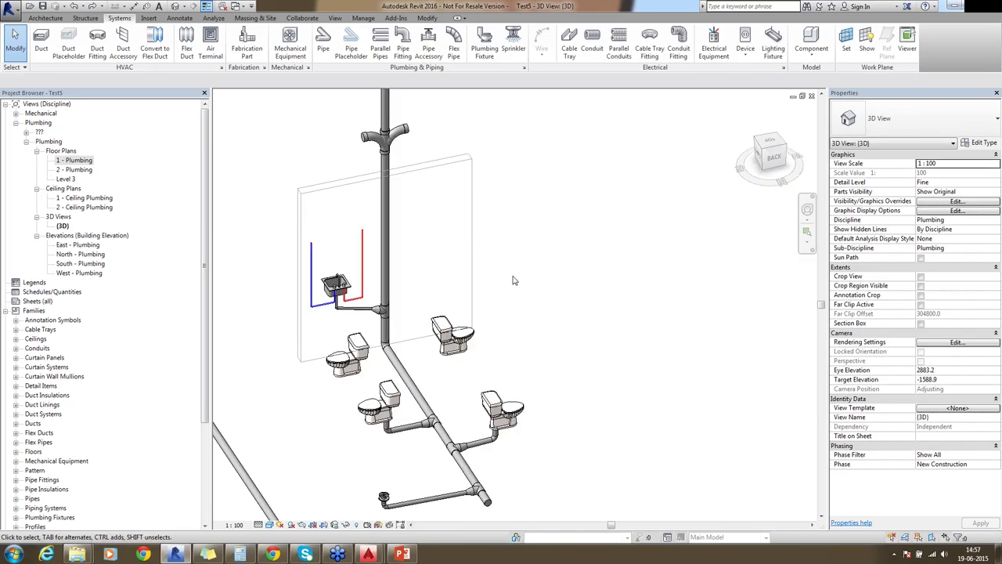
{"action": "left_click", "coordinate": [411, 383]}
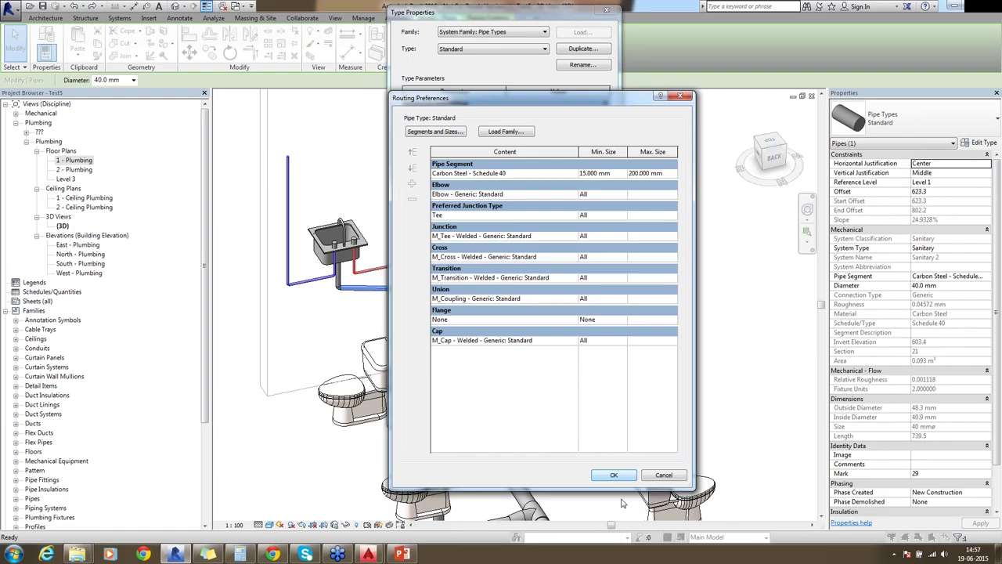
{"action": "left_click", "coordinate": [662, 476]}
{"action": "key", "text": "Escape"}
{"action": "key", "text": "Escape"}
{"action": "scroll", "coordinate": [601, 272], "scroll_direction": "down", "scroll_amount": 5}
{"action": "middle_click_drag", "start_coordinate": [601, 272], "coordinate": [748, 391], "text": "shift"}
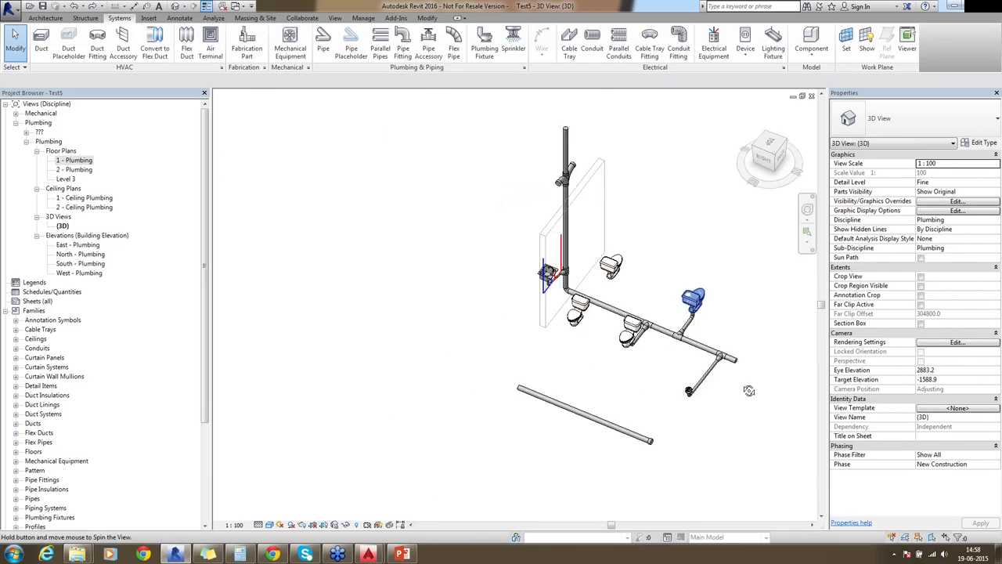
{"action": "scroll", "coordinate": [678, 351], "scroll_direction": "up", "scroll_amount": 2}
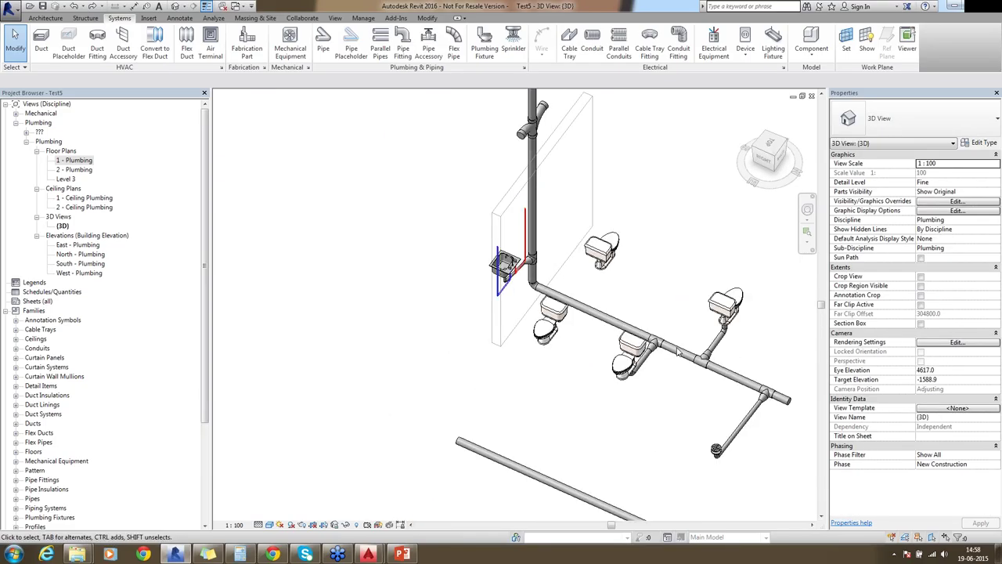
{"action": "scroll", "coordinate": [677, 350], "scroll_direction": "down", "scroll_amount": 2}
{"action": "middle_click_drag", "start_coordinate": [677, 350], "coordinate": [752, 353], "text": "shift"}
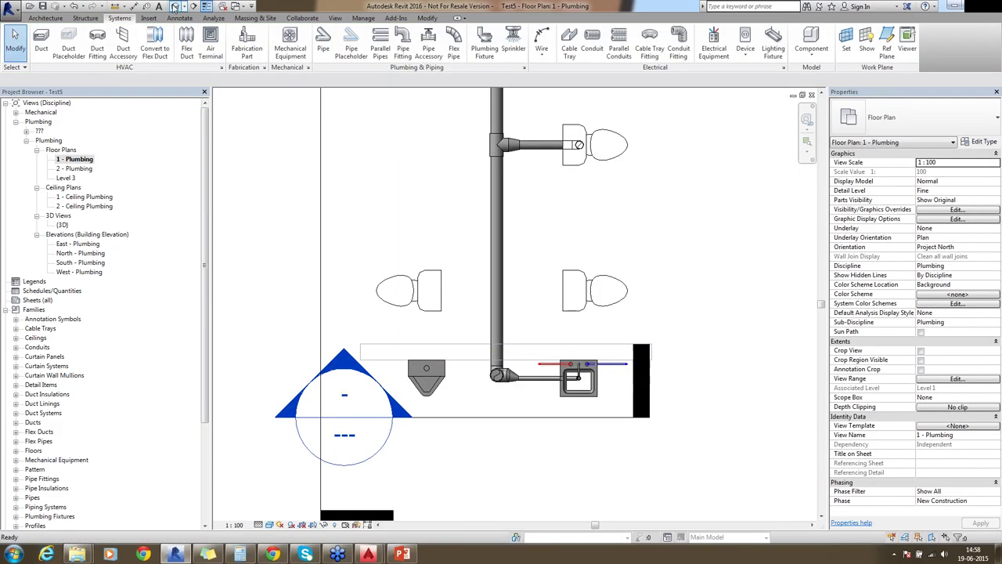
- Show the model in 3D and select the wall-hung urinal beside the stack
{"action": "left_click", "coordinate": [177, 6]}
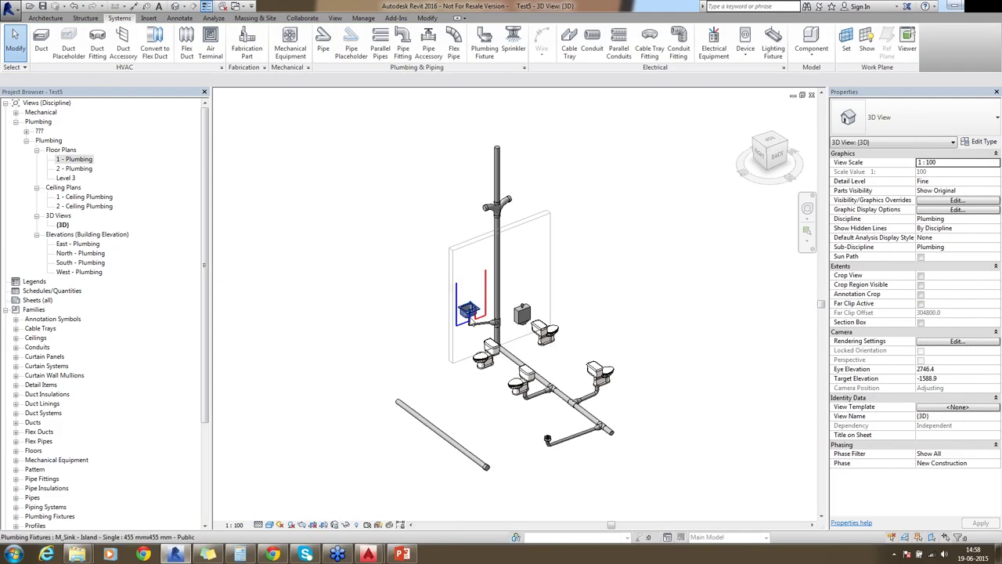
{"action": "scroll", "coordinate": [469, 312], "scroll_direction": "up", "scroll_amount": 4}
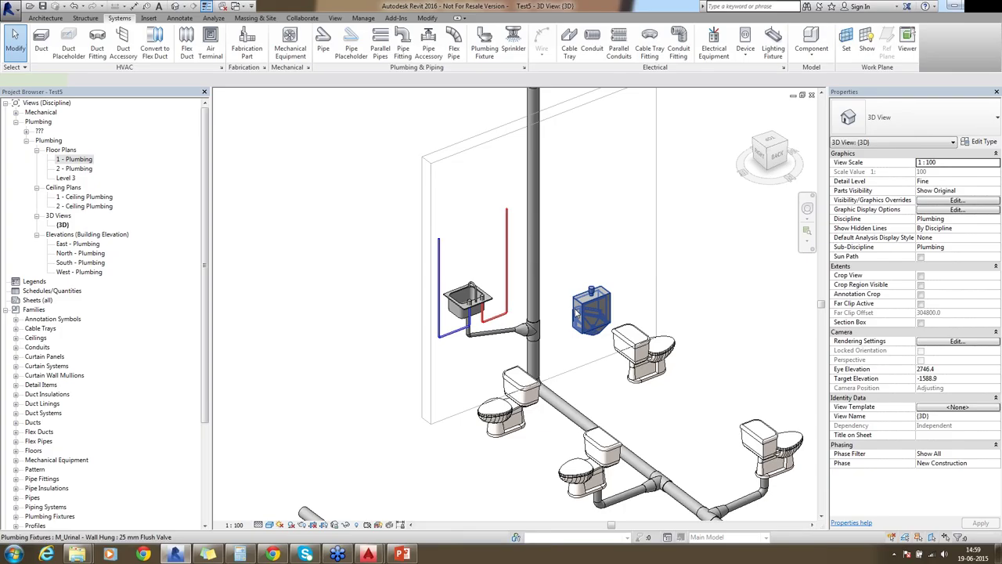
{"action": "left_click", "coordinate": [576, 313]}
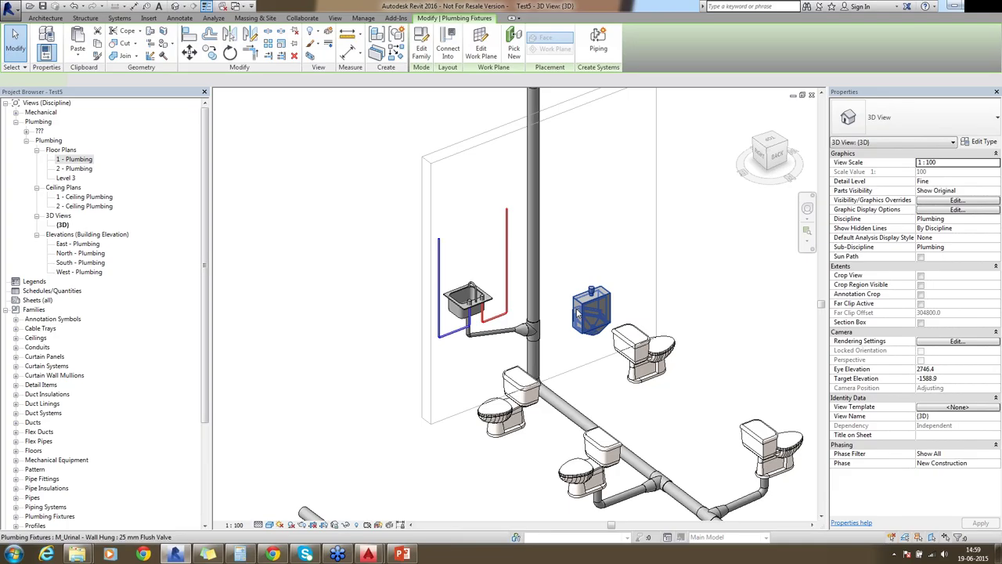
{"action": "left_click", "coordinate": [577, 313]}
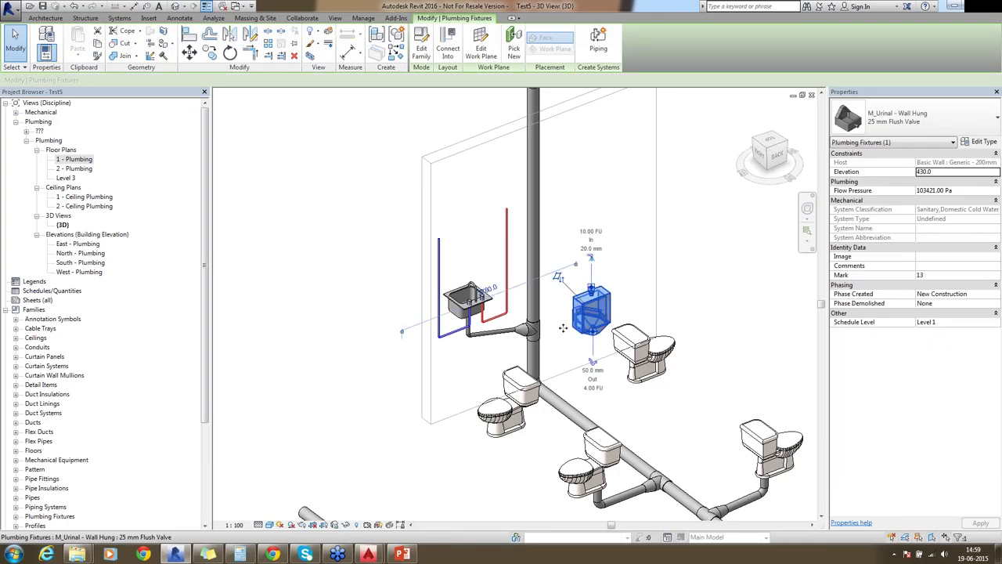
{"action": "key", "text": "Escape"}
{"action": "middle_click_drag", "start_coordinate": [563, 328], "coordinate": [627, 309], "text": "shift"}
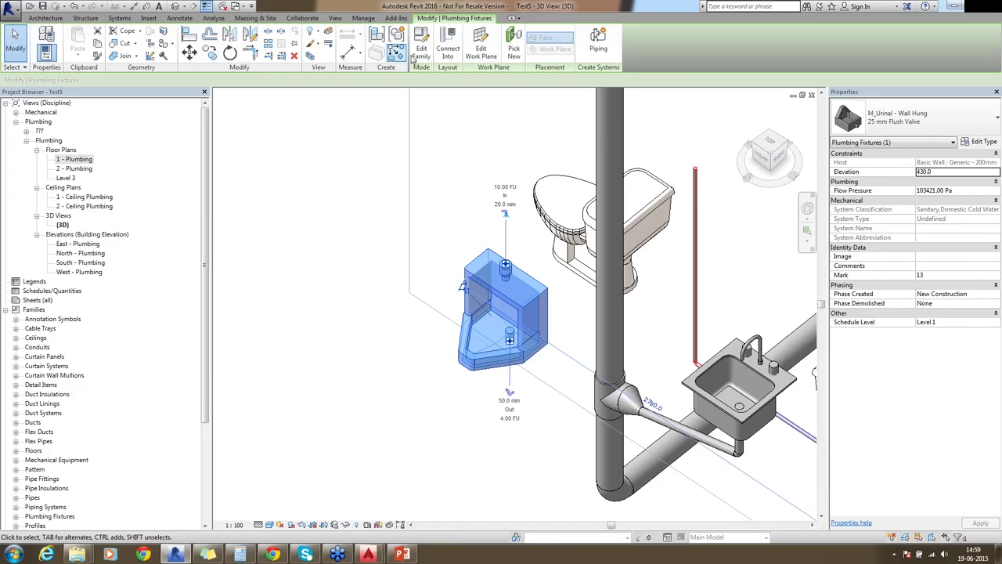
- Open the urinal's family and examine its category and parameters down to the Host entry, leaving them unchanged
{"action": "left_click", "coordinate": [421, 50]}
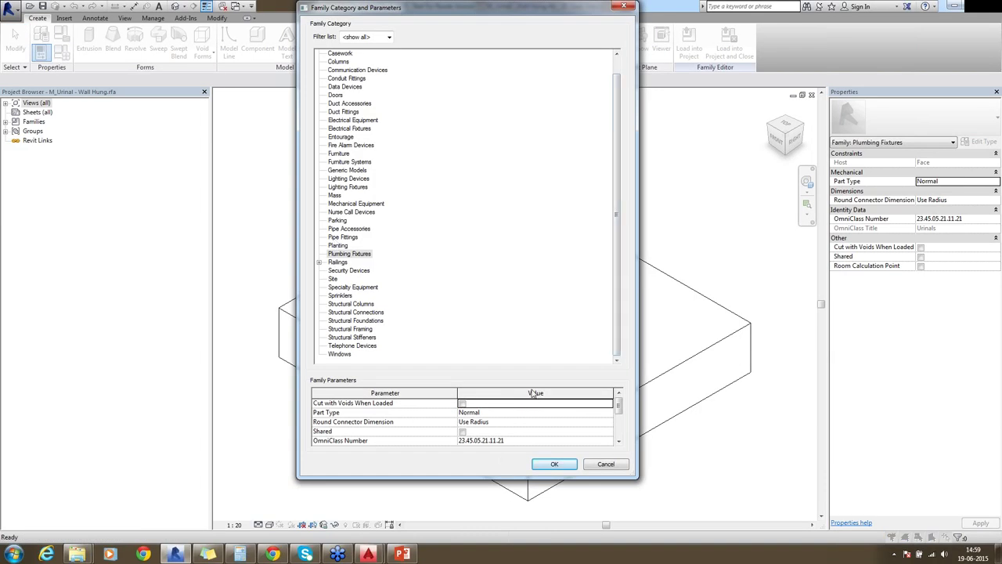
{"action": "left_click_drag", "start_coordinate": [621, 412], "coordinate": [621, 429]}
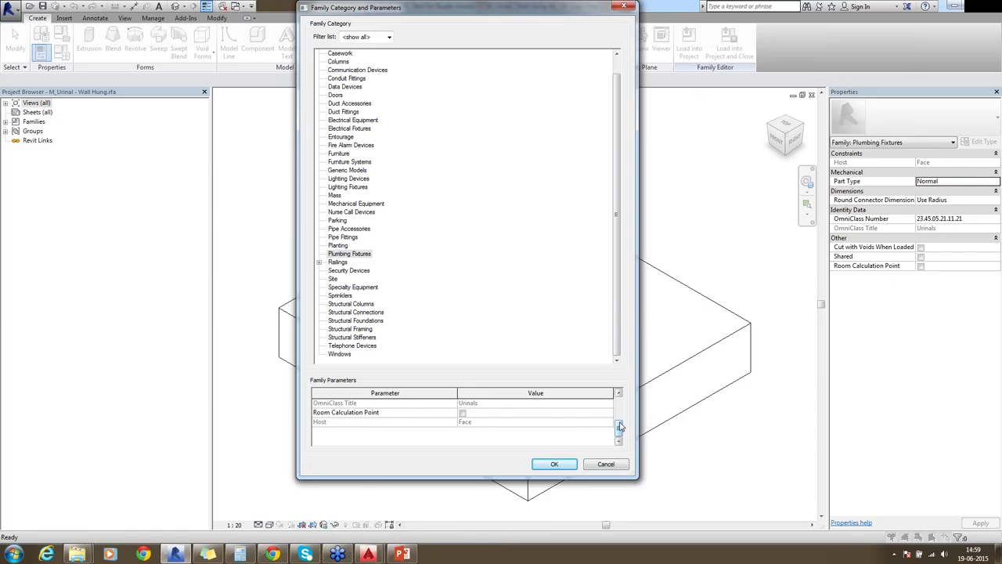
{"action": "scroll", "coordinate": [619, 426], "scroll_direction": "up", "scroll_amount": 2}
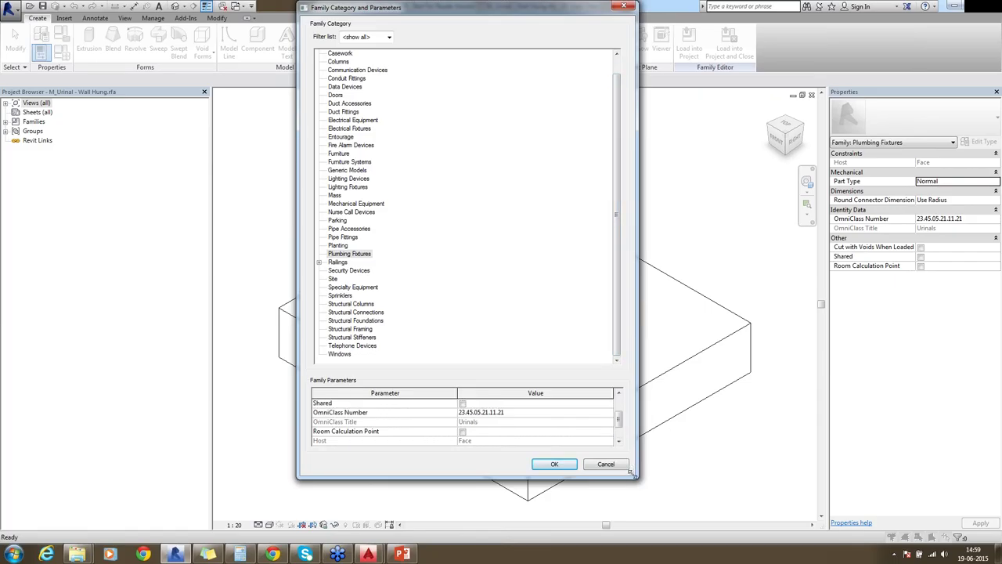
{"action": "left_click_drag", "start_coordinate": [632, 474], "coordinate": [460, 266]}
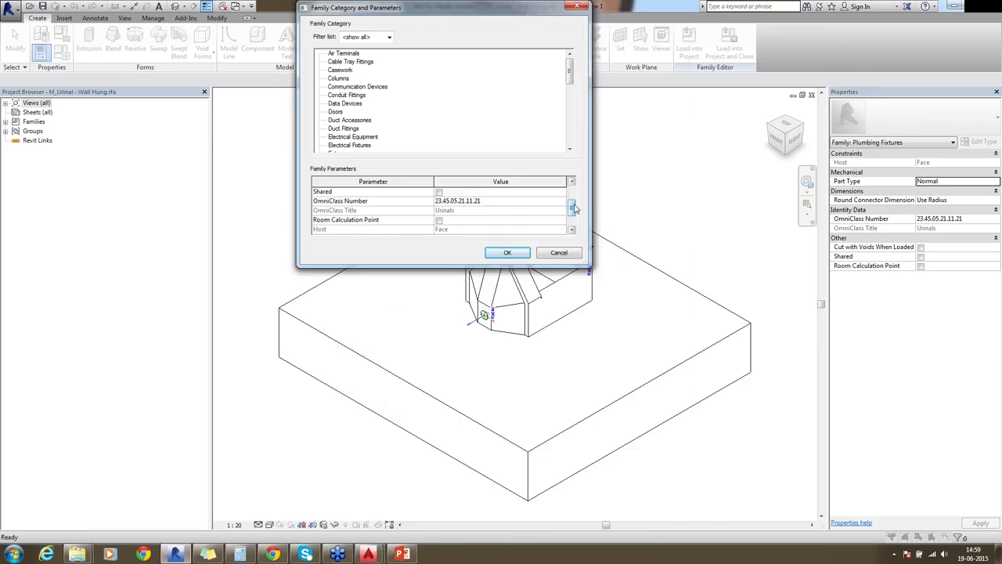
{"action": "left_click_drag", "start_coordinate": [574, 208], "coordinate": [574, 216]}
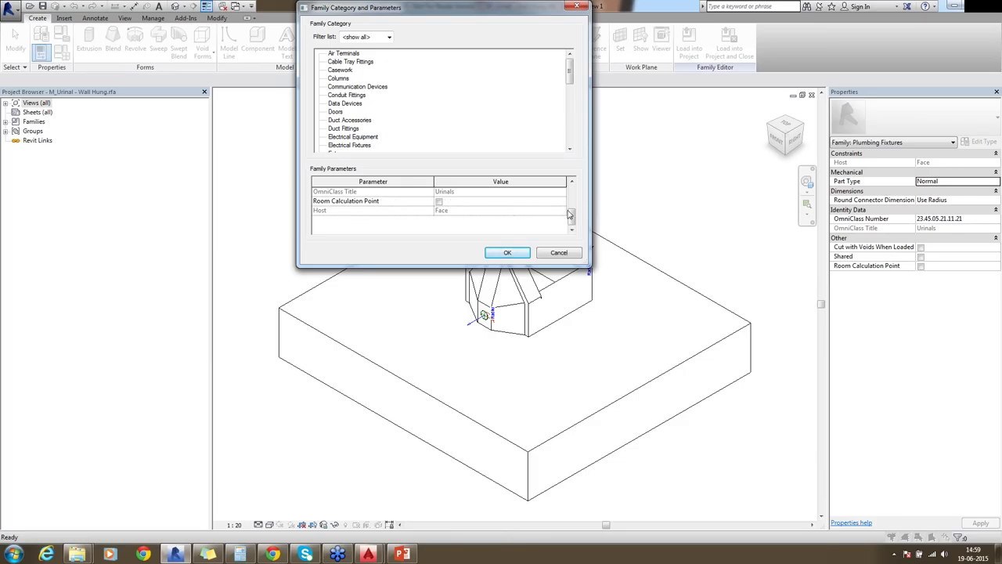
{"action": "left_click_drag", "start_coordinate": [572, 218], "coordinate": [572, 201]}
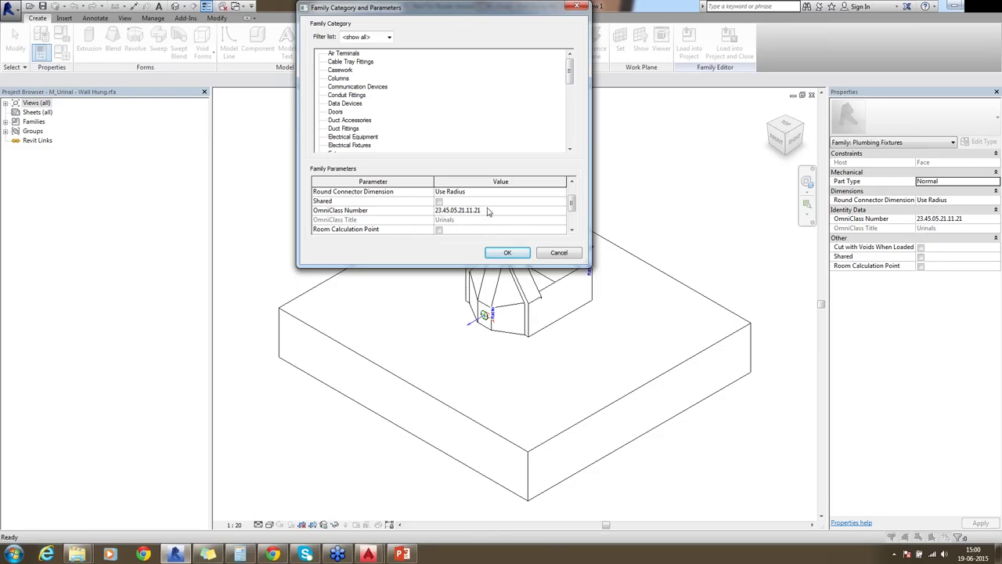
{"action": "left_click", "coordinate": [559, 253]}
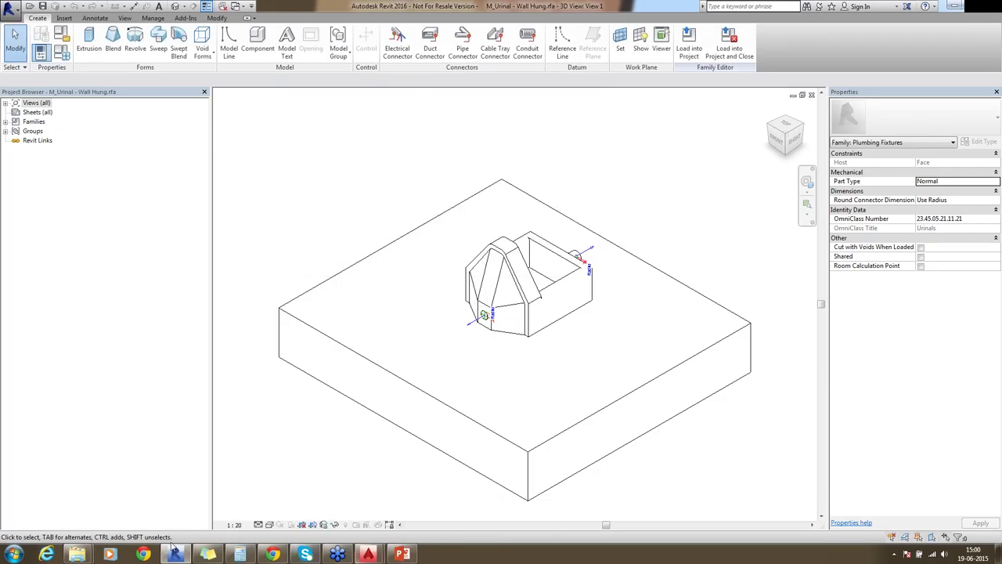
- Return to the Test5 project, open the sink's family for editing and inspect its family category and parameters
{"action": "left_click", "coordinate": [173, 549]}
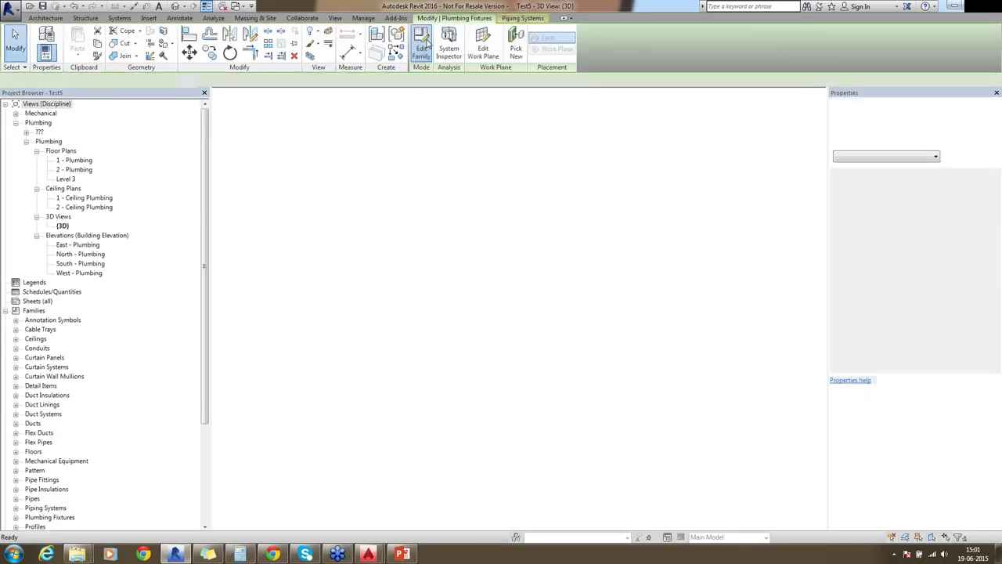
{"action": "left_click", "coordinate": [427, 43]}
{"action": "left_click", "coordinate": [60, 37]}
{"action": "scroll", "coordinate": [470, 225], "scroll_direction": "down", "scroll_amount": 1}
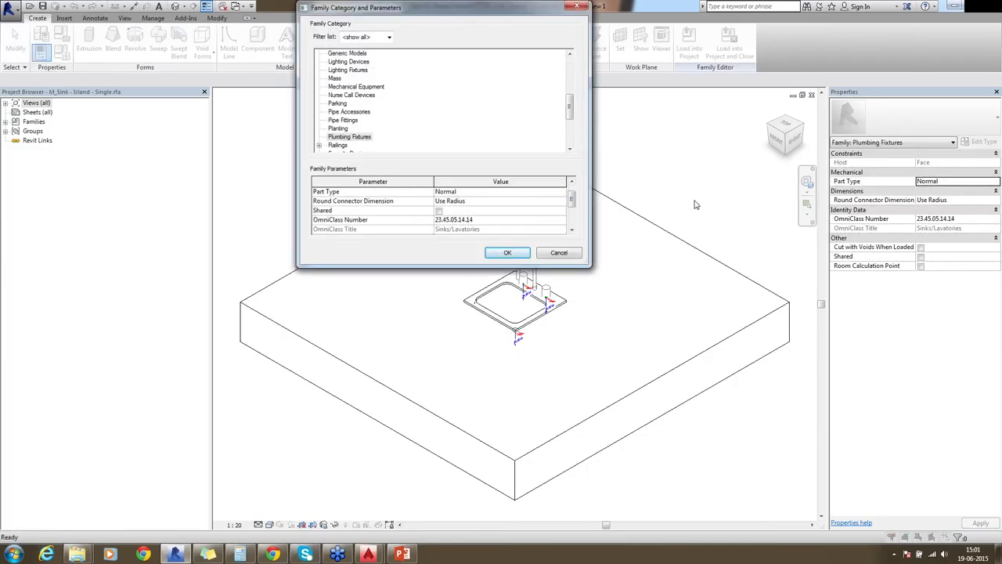
{"action": "mouse_move", "coordinate": [573, 205]}
{"action": "left_mouse_down"}
{"action": "mouse_move", "coordinate": [573, 220]}
{"action": "mouse_move", "coordinate": [572, 212]}
{"action": "left_mouse_up"}
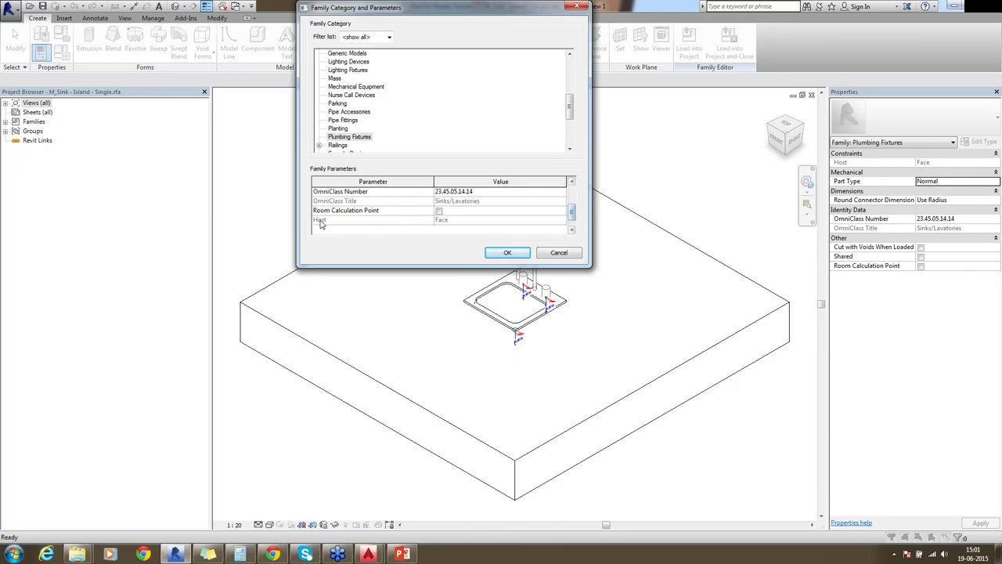
- Enable the Room Calculation Point parameter for the sink family
{"action": "left_click", "coordinate": [439, 215]}
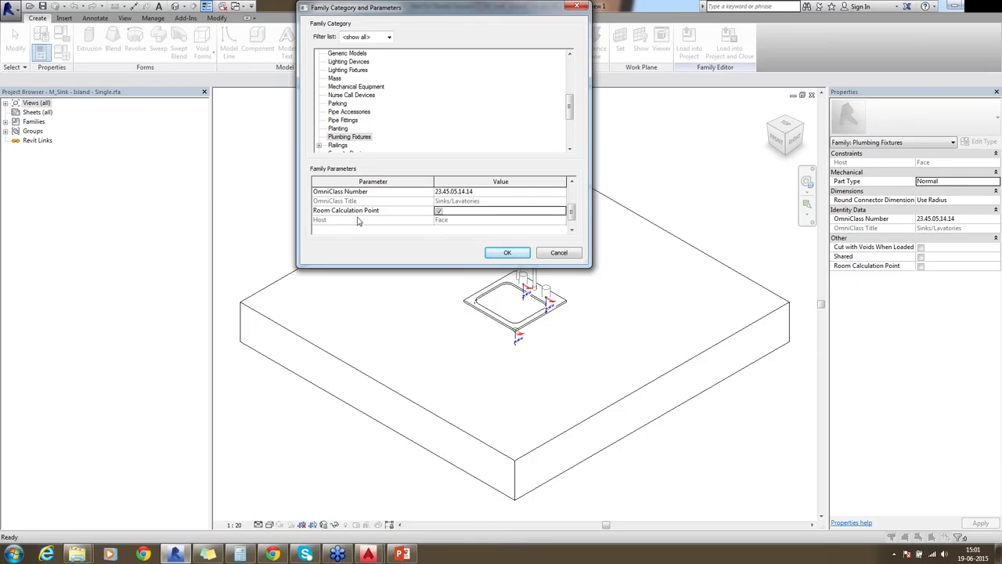
{"action": "left_click", "coordinate": [509, 255]}
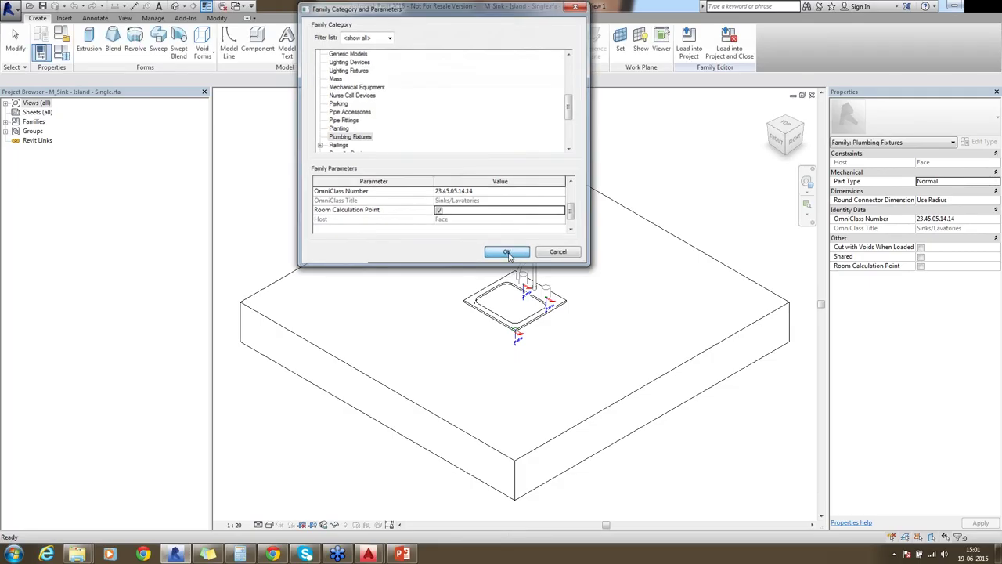
{"action": "left_click", "coordinate": [512, 260]}
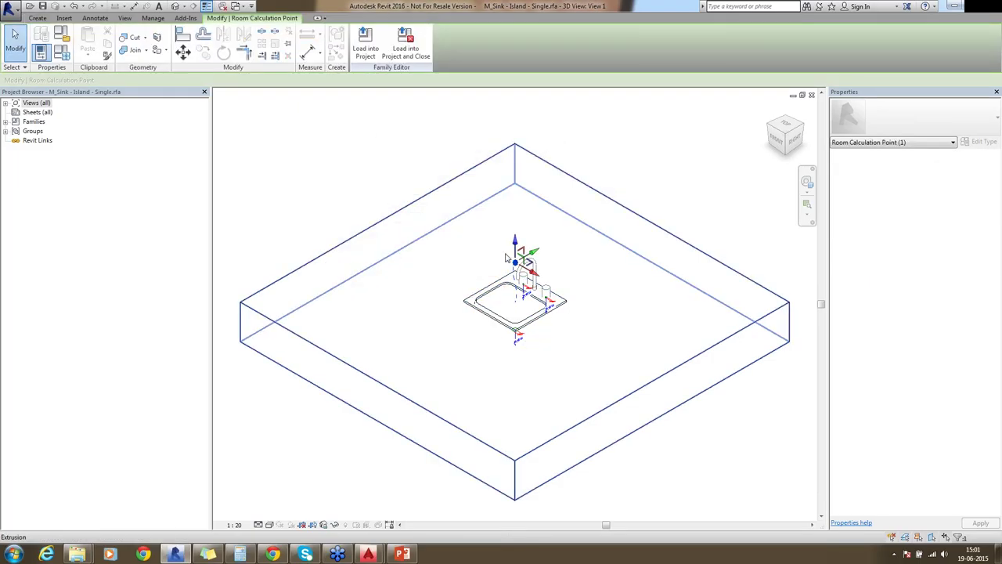
{"action": "left_click", "coordinate": [645, 157]}
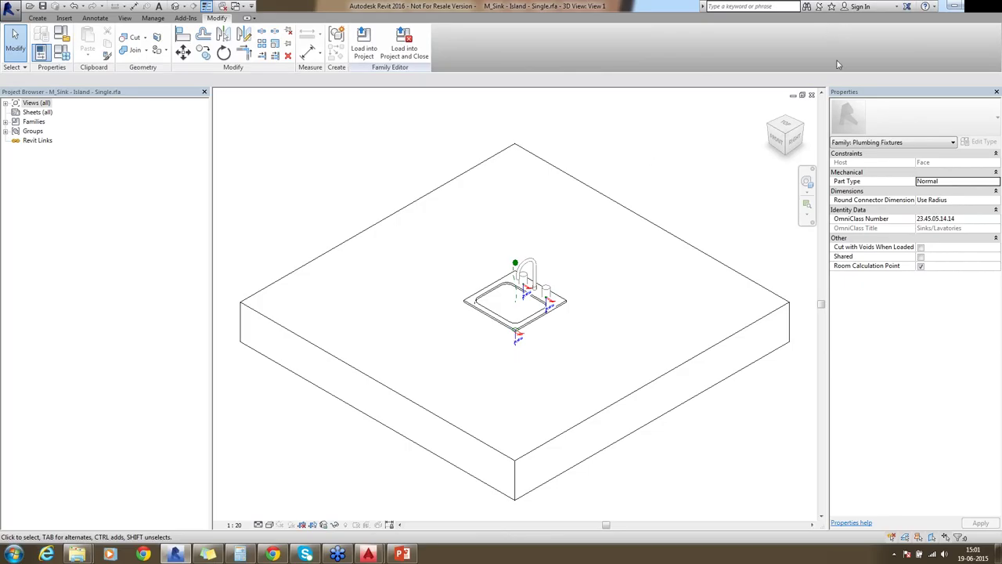
- Load the edited sink family into Test5.rvt, replacing the version already there
{"action": "left_click", "coordinate": [354, 60]}
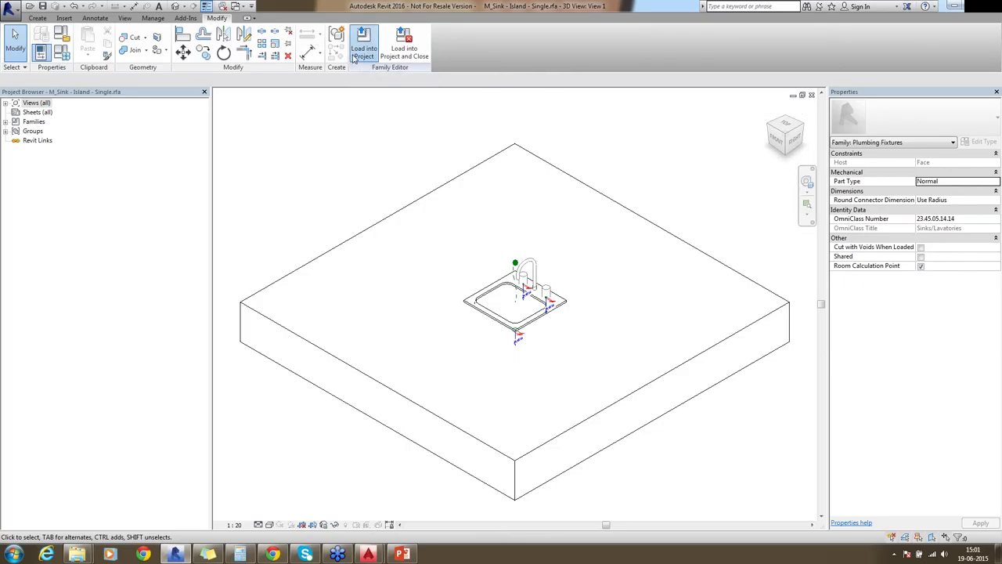
{"action": "left_click", "coordinate": [485, 360]}
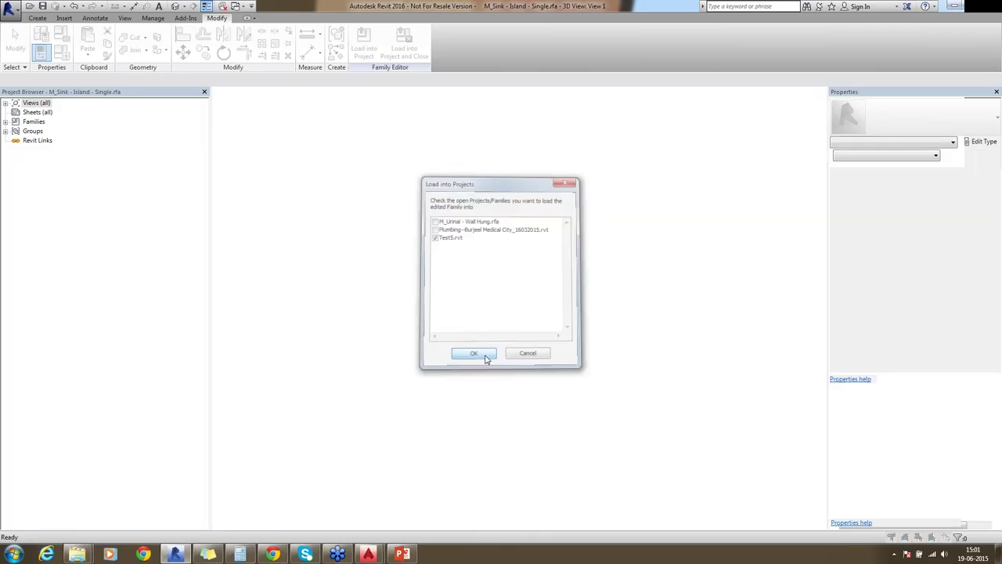
{"action": "left_click", "coordinate": [470, 278]}
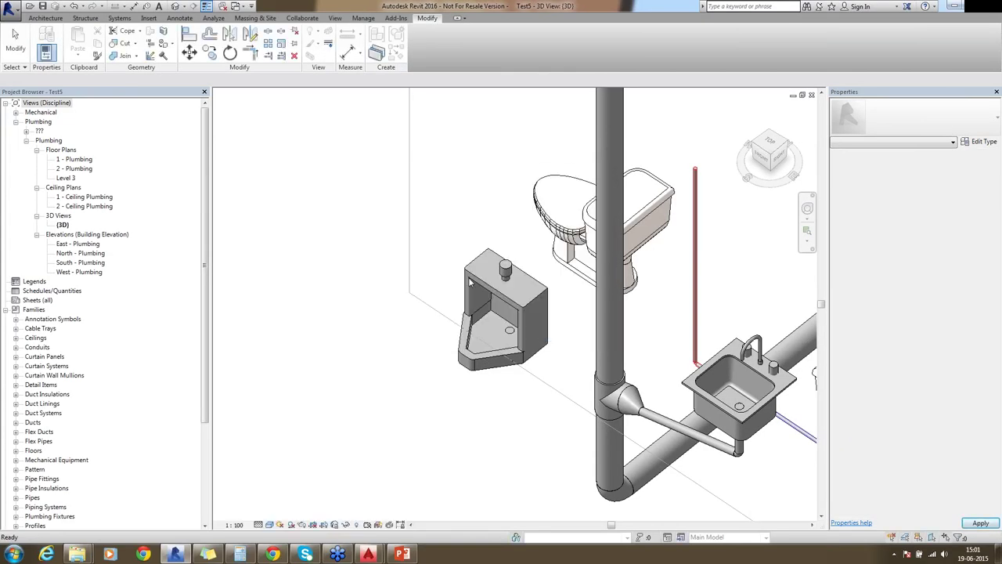
- Examine the type properties of the reloaded sink, close them without changes and view the whole plumbing layout
{"action": "left_click", "coordinate": [763, 415]}
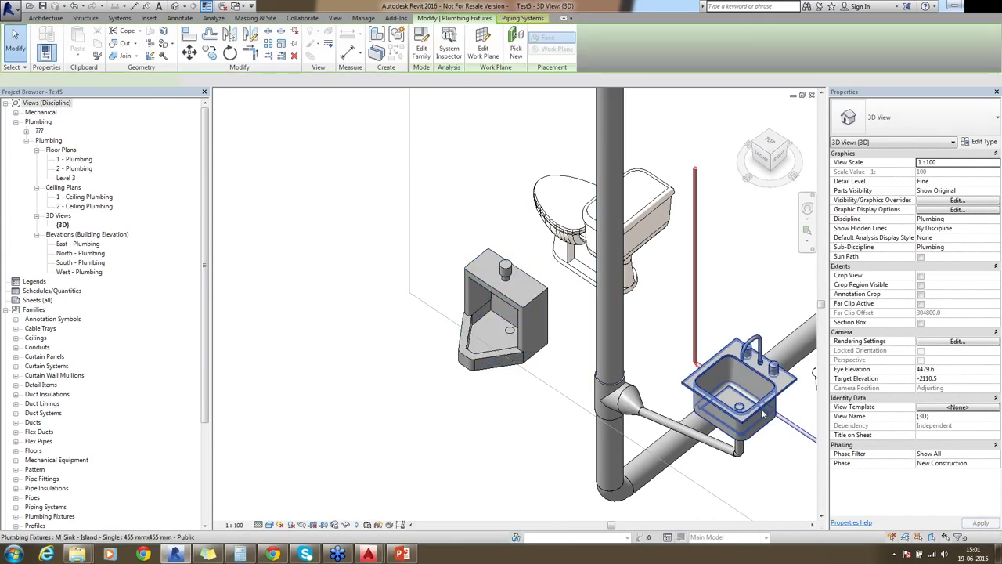
{"action": "middle_click_drag", "start_coordinate": [766, 427], "coordinate": [522, 423]}
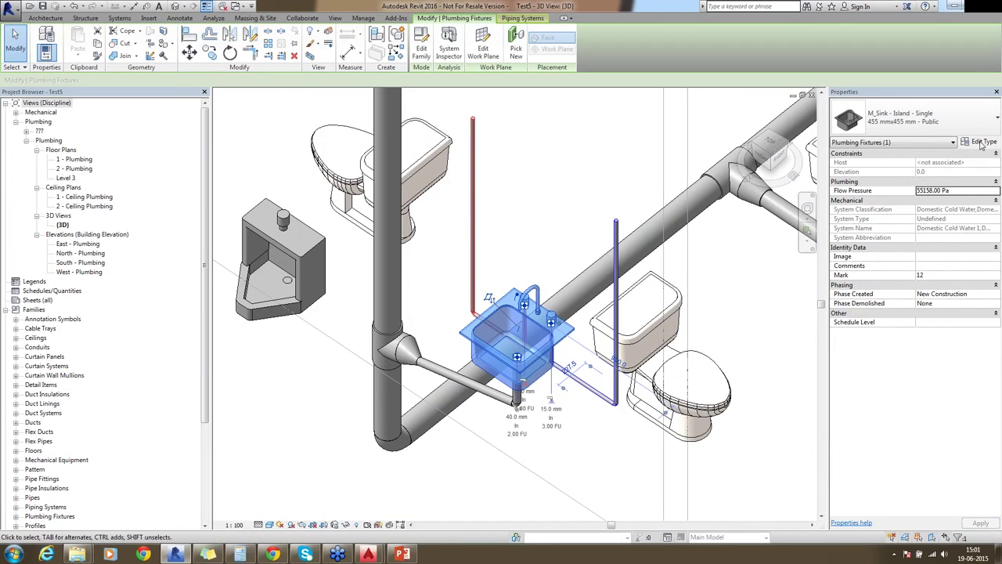
{"action": "left_click", "coordinate": [982, 142]}
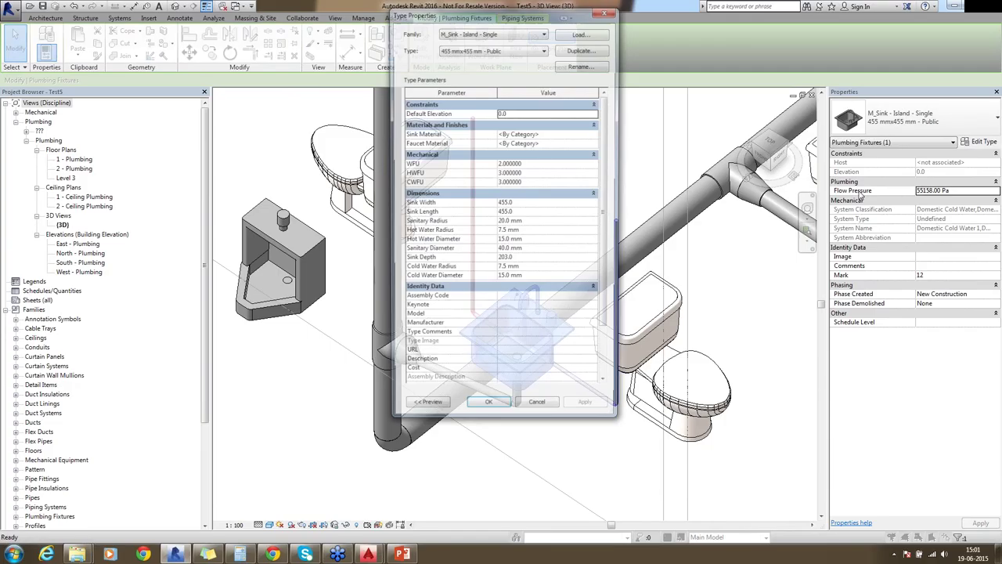
{"action": "scroll", "coordinate": [491, 371], "scroll_direction": "down", "scroll_amount": 5}
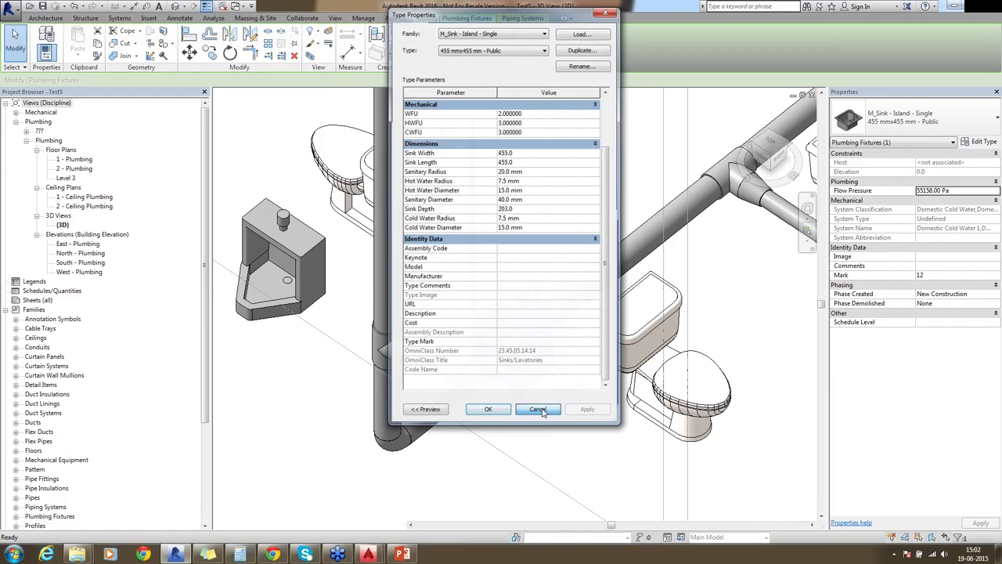
{"action": "left_click", "coordinate": [538, 410]}
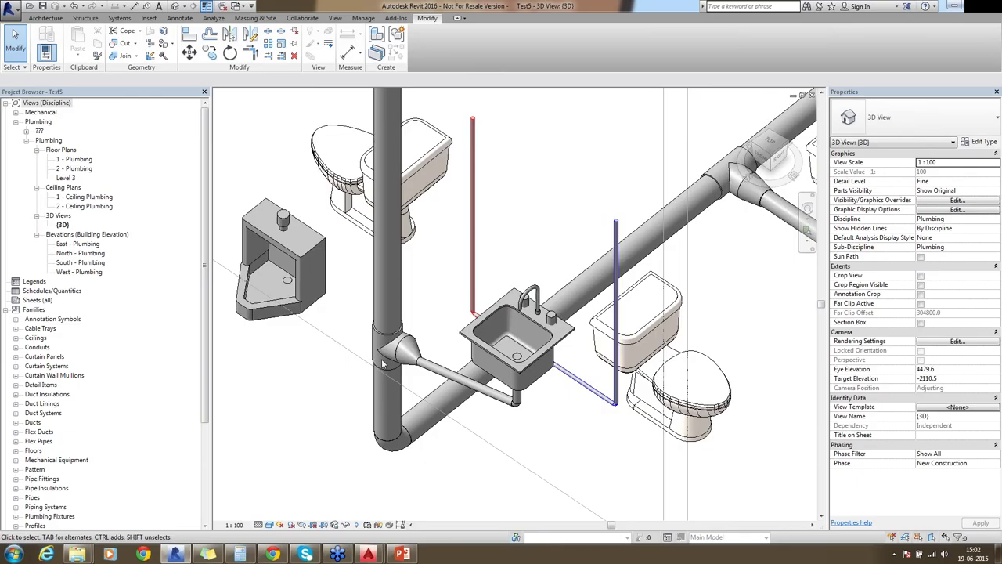
{"action": "scroll", "coordinate": [383, 362], "scroll_direction": "down", "scroll_amount": 3}
{"action": "scroll", "coordinate": [456, 354], "scroll_direction": "down", "scroll_amount": 2}
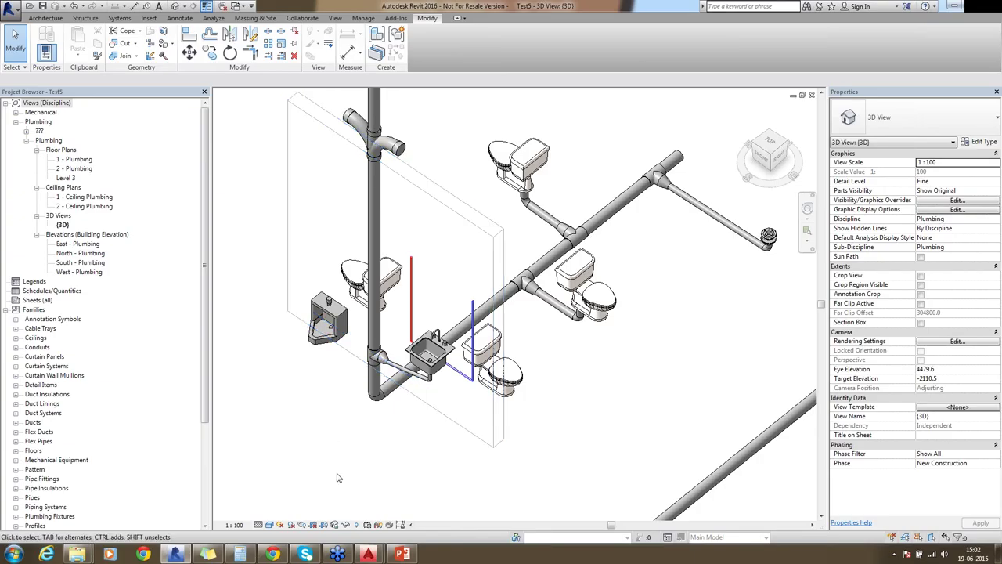
- Create a new project from the Systems-Default_Metric template
{"action": "left_click", "coordinate": [11, 10]}
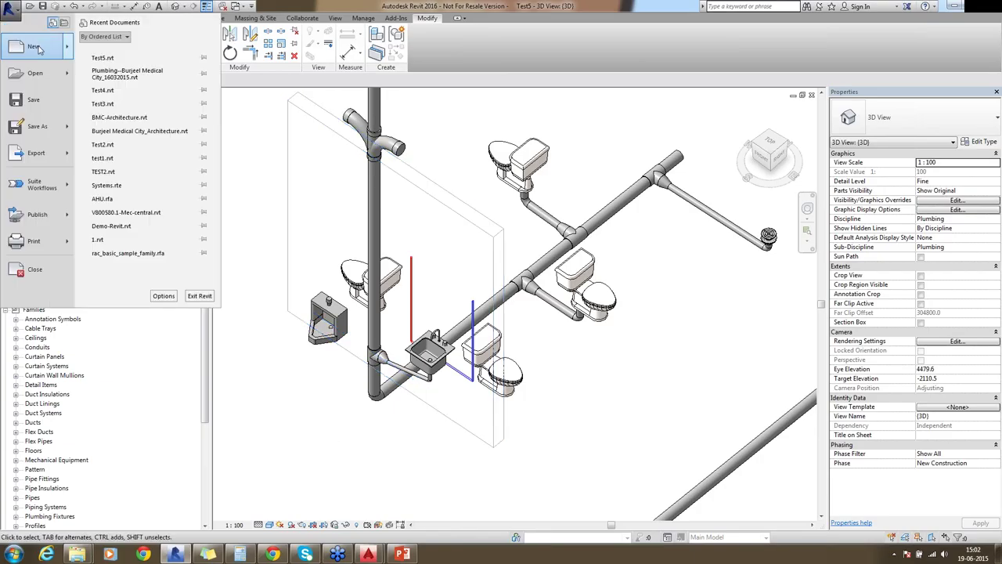
{"action": "mouse_move", "coordinate": [38, 48]}
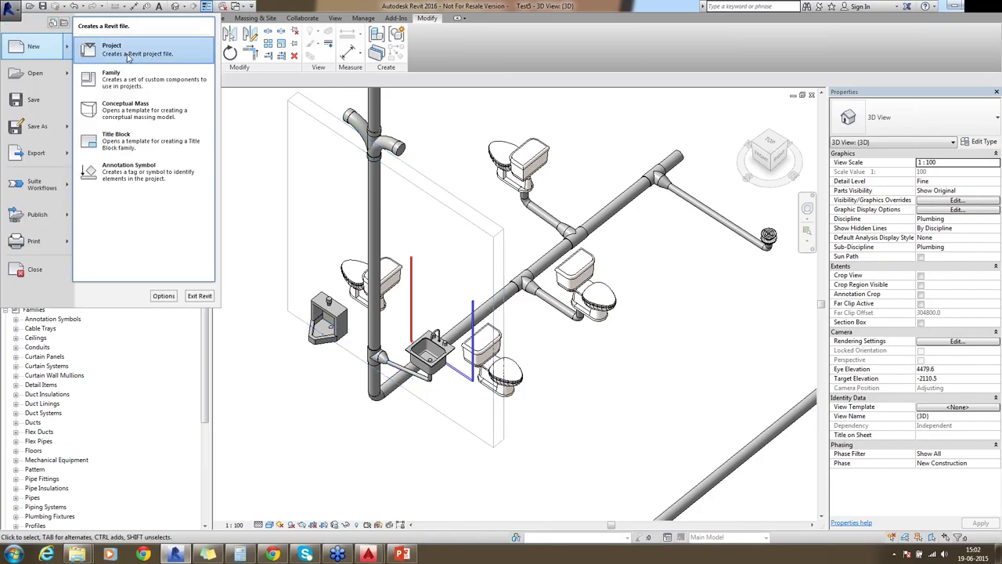
{"action": "left_click", "coordinate": [169, 39]}
{"action": "left_click", "coordinate": [505, 255]}
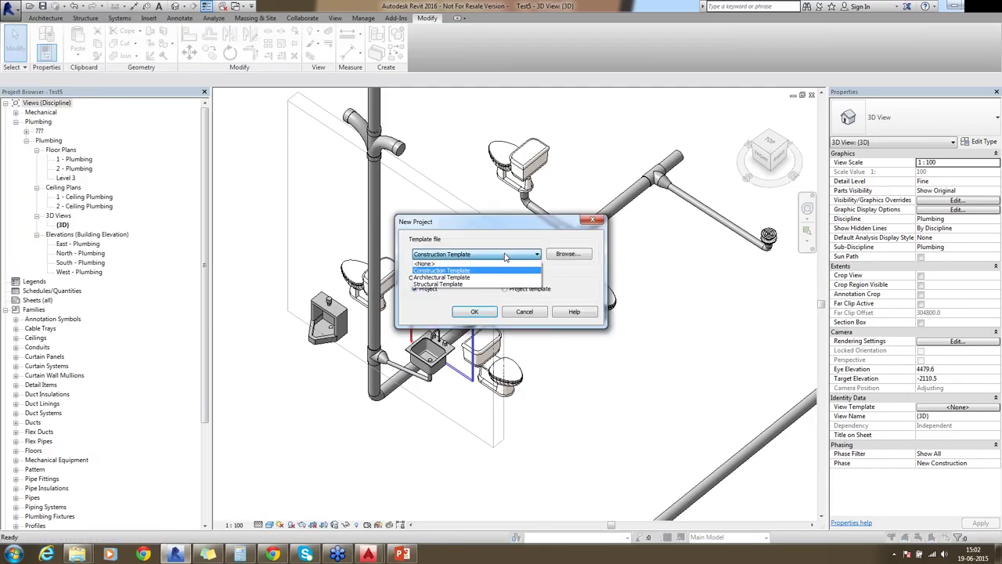
{"action": "left_click", "coordinate": [484, 270]}
{"action": "left_click", "coordinate": [568, 254]}
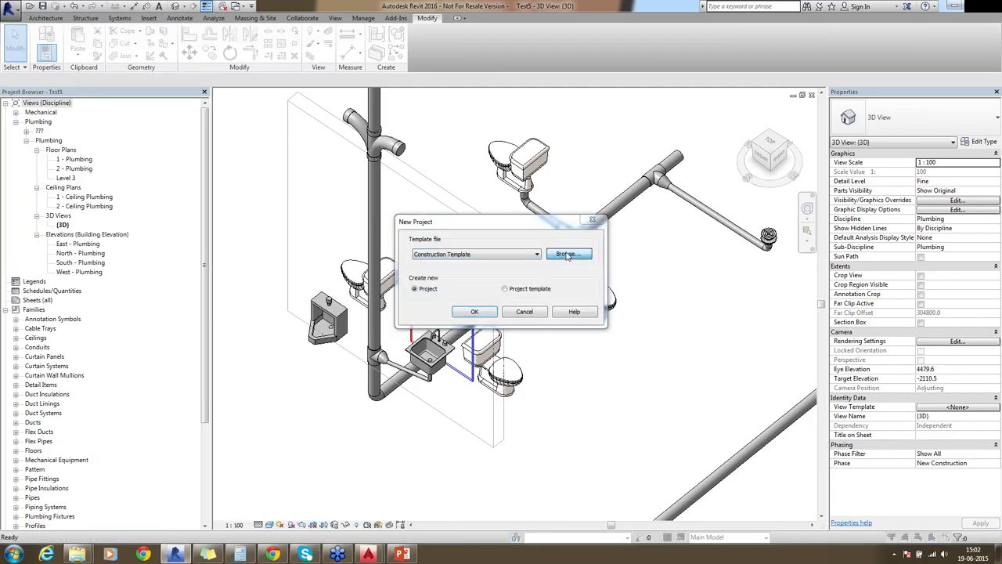
{"action": "left_click", "coordinate": [433, 287]}
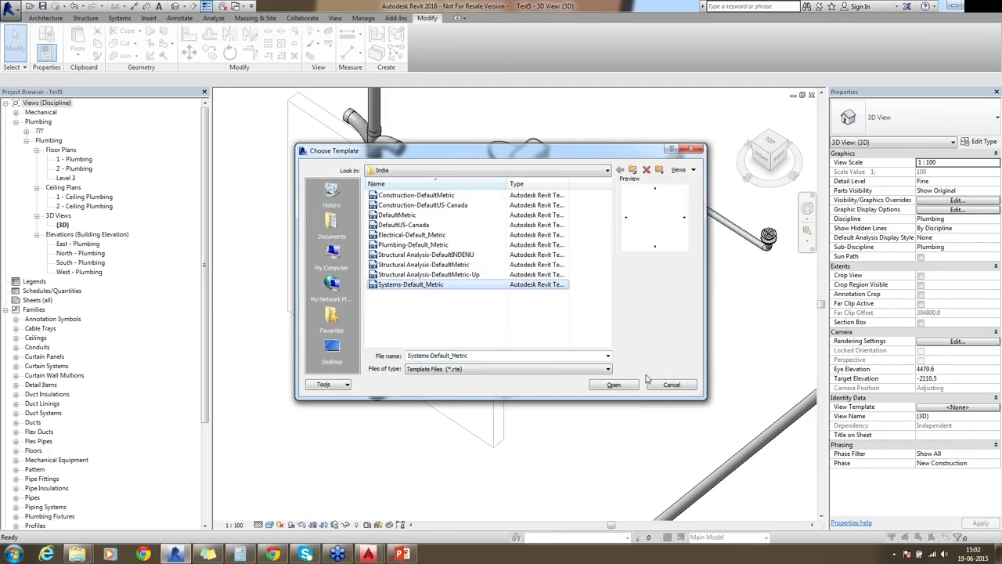
{"action": "left_click", "coordinate": [614, 386]}
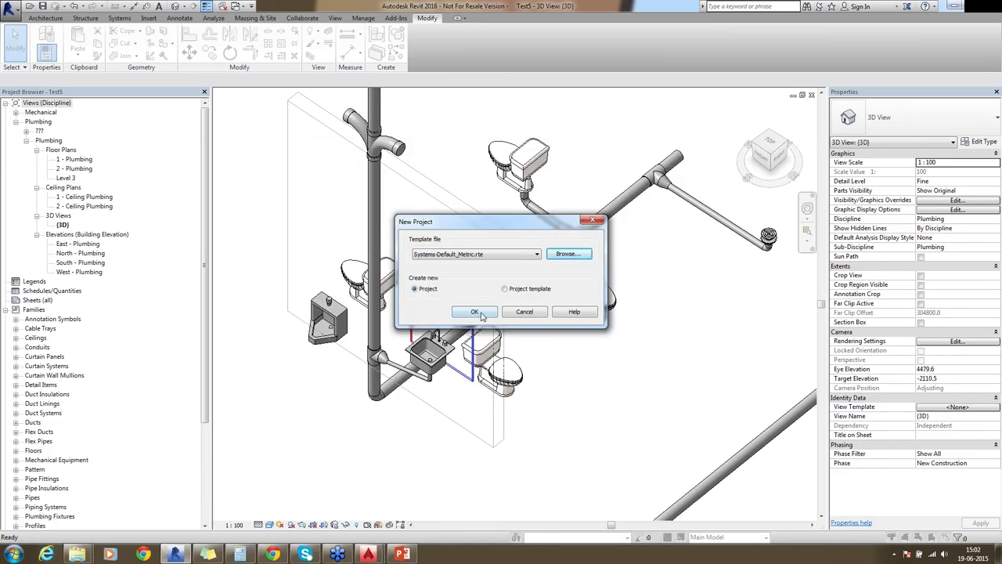
{"action": "left_click", "coordinate": [480, 312]}
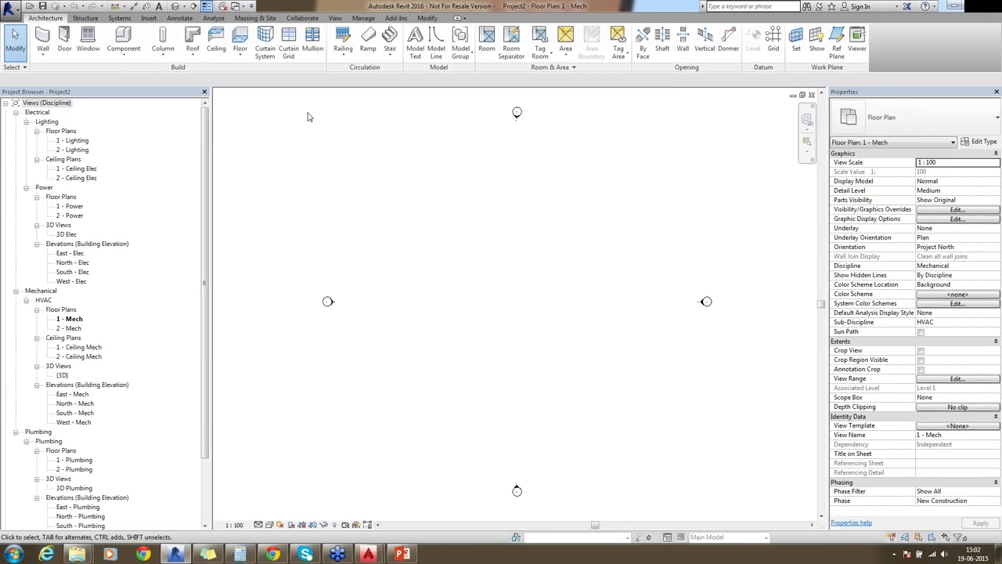
- Place a 600 x 600 Face 300 x 300 Connection supply diffuser on the 1 - Mech plan and enclose it with a rectangle of walls
{"action": "key", "text": "a"}
{"action": "key", "text": "t"}
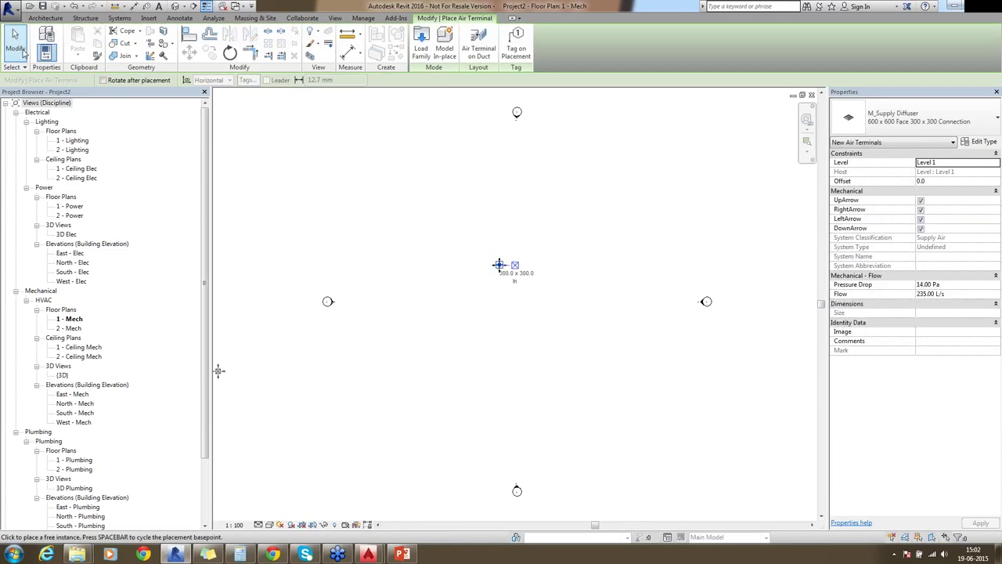
{"action": "left_click", "coordinate": [499, 265]}
{"action": "key", "text": "Escape"}
{"action": "key", "text": "Escape"}
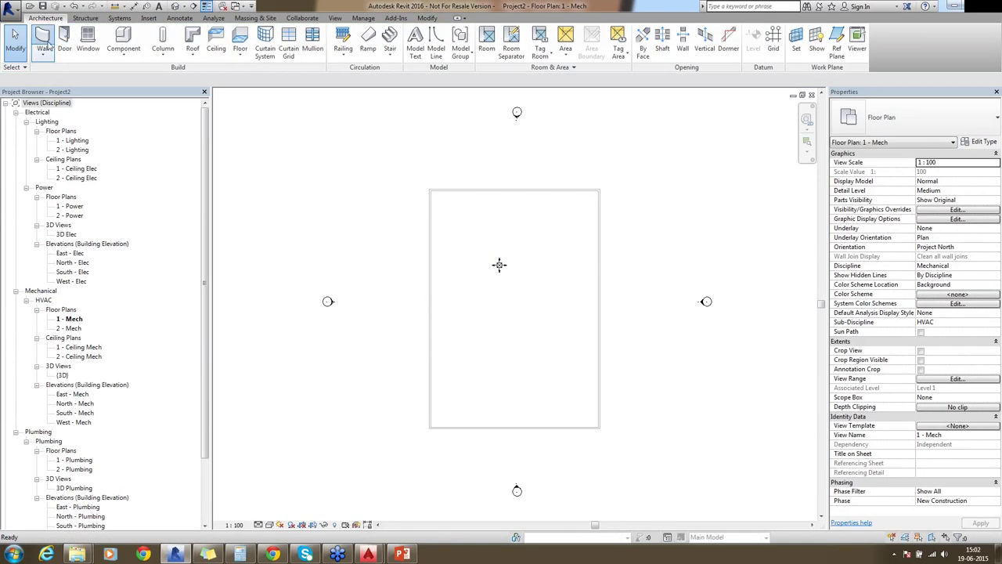
- Draw a horizontal Generic - 200mm wall about 21900 mm long across the rectangle, below the diffuser, dividing it into two rooms
{"action": "key", "text": "w"}
{"action": "key", "text": "a"}
{"action": "left_click", "coordinate": [430, 319]}
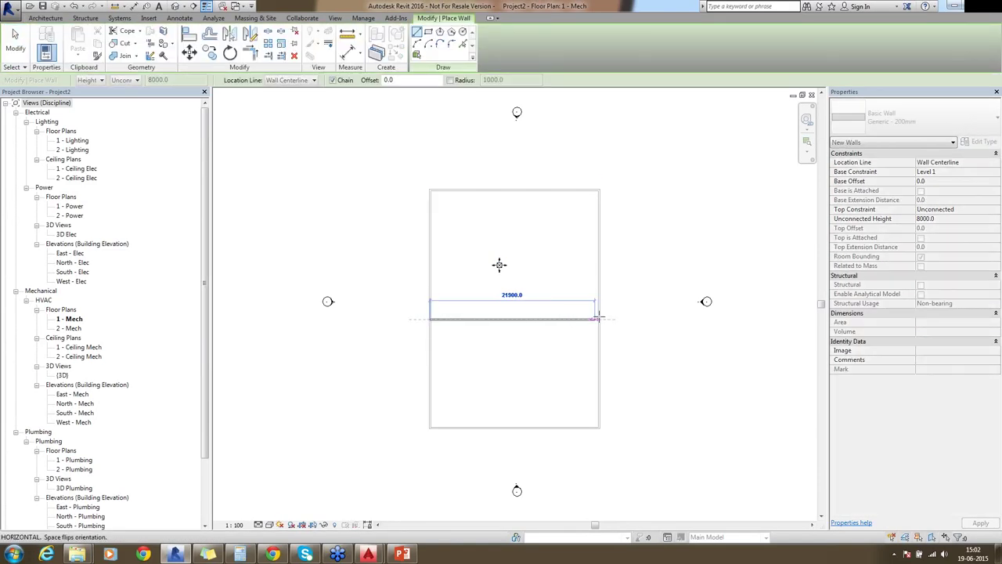
{"action": "left_click", "coordinate": [600, 319]}
{"action": "key", "text": "Escape"}
{"action": "key", "text": "Escape"}
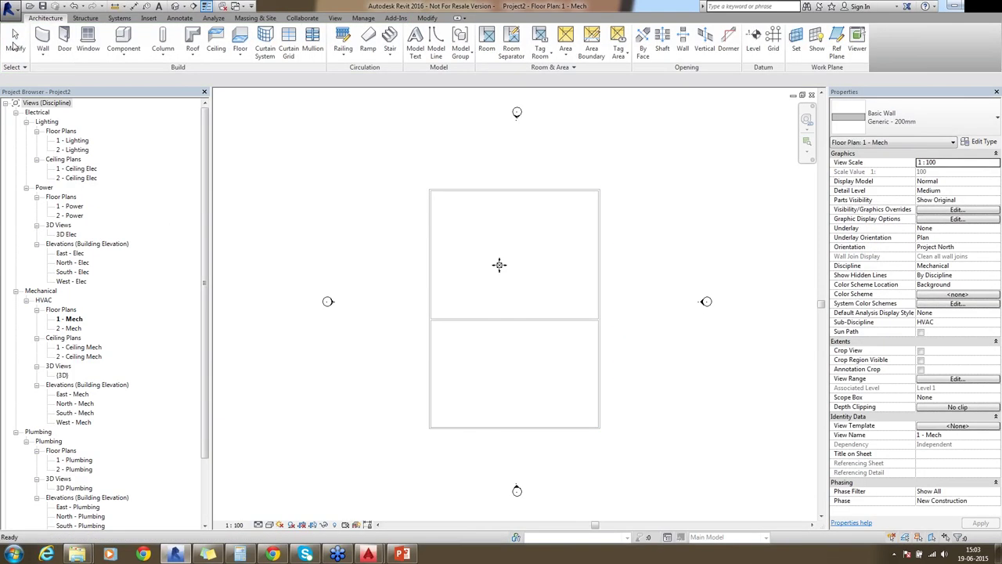
{"action": "left_click", "coordinate": [64, 37]}
{"action": "left_click", "coordinate": [535, 285]}
{"action": "left_click", "coordinate": [672, 385]}
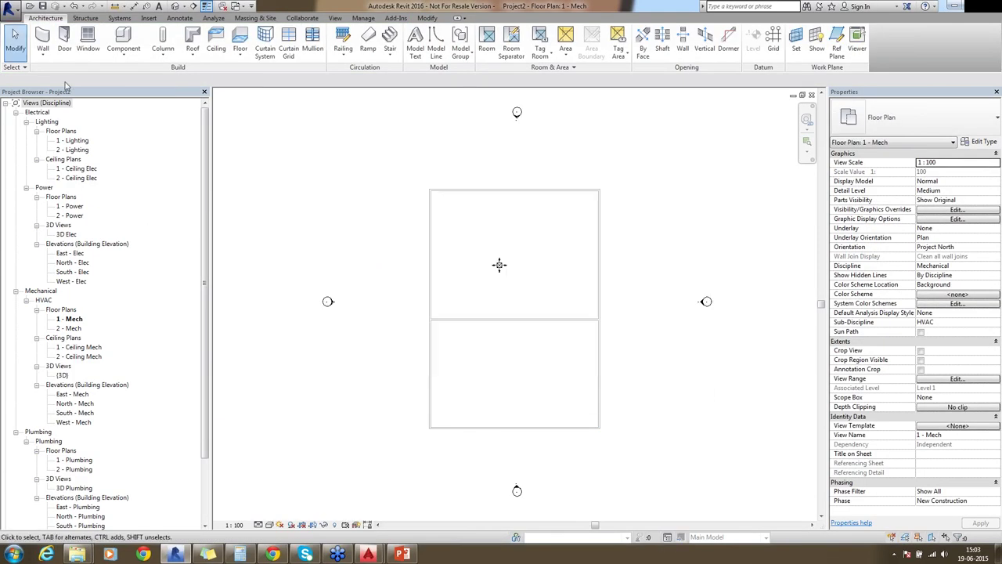
- Open the supply diffuser's family for editing, inspect its family category and parameters, and close it without changes
{"action": "left_click", "coordinate": [499, 266]}
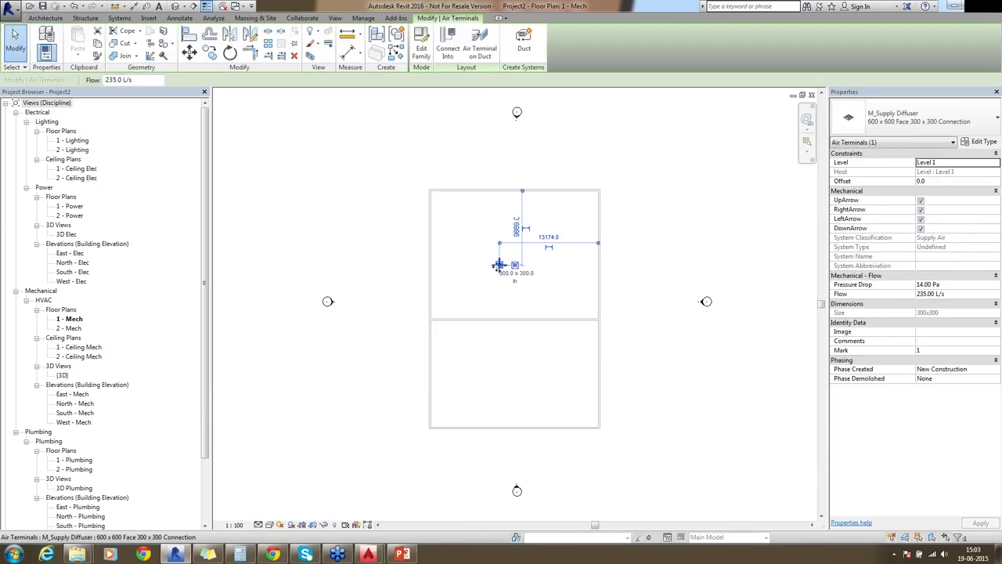
{"action": "left_click", "coordinate": [421, 52]}
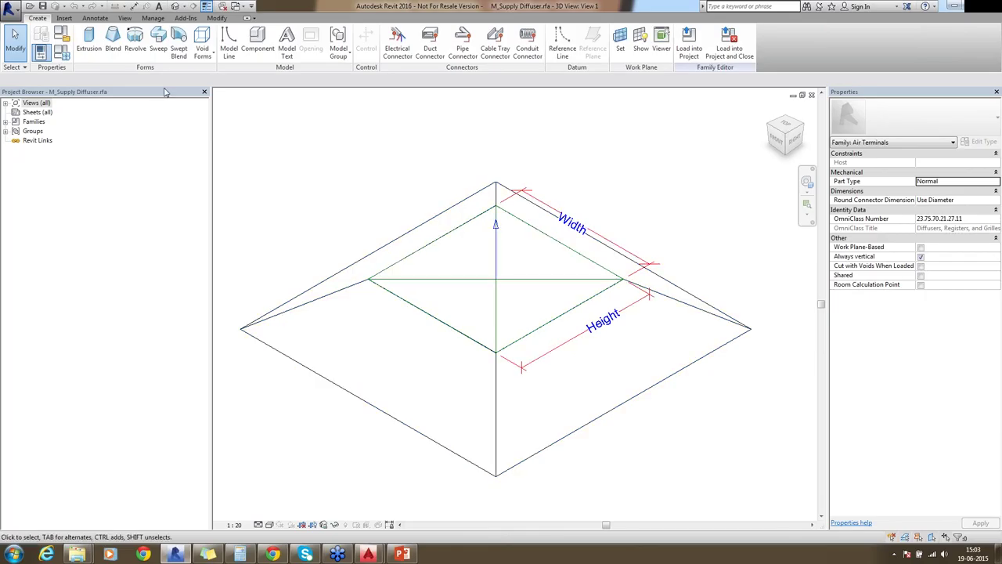
{"action": "left_click", "coordinate": [64, 33]}
{"action": "left_click_drag", "start_coordinate": [572, 198], "coordinate": [572, 224]}
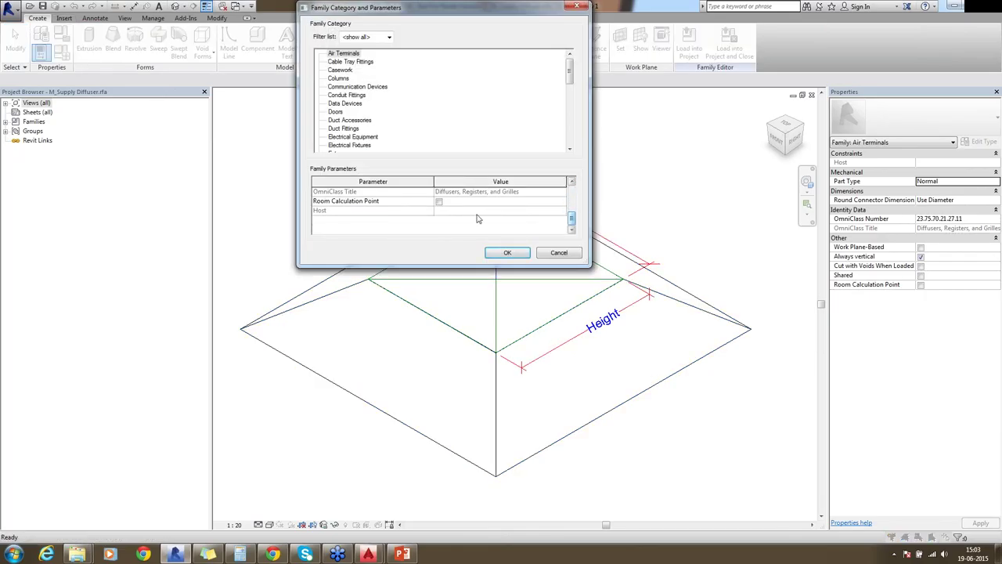
{"action": "left_click", "coordinate": [564, 253]}
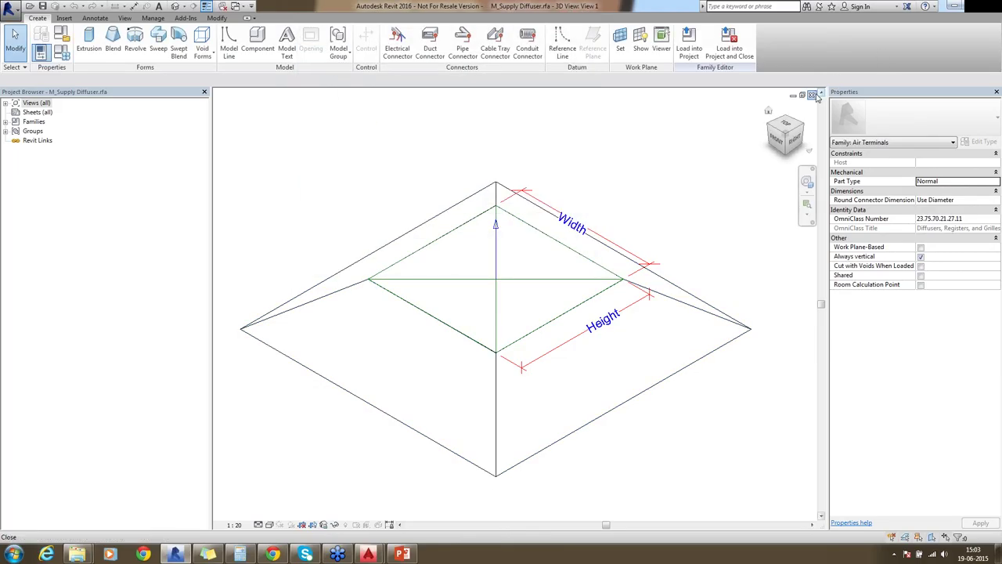
{"action": "left_click", "coordinate": [815, 94]}
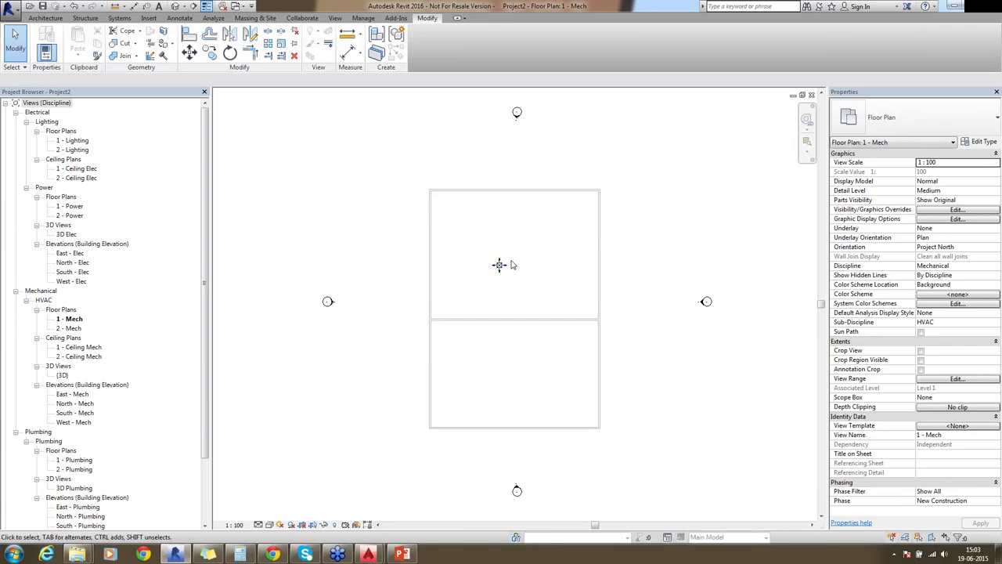
- Reopen the supply diffuser's family for editing and enable its Room Calculation Point parameter
{"action": "left_click_drag", "start_coordinate": [481, 245], "coordinate": [552, 302]}
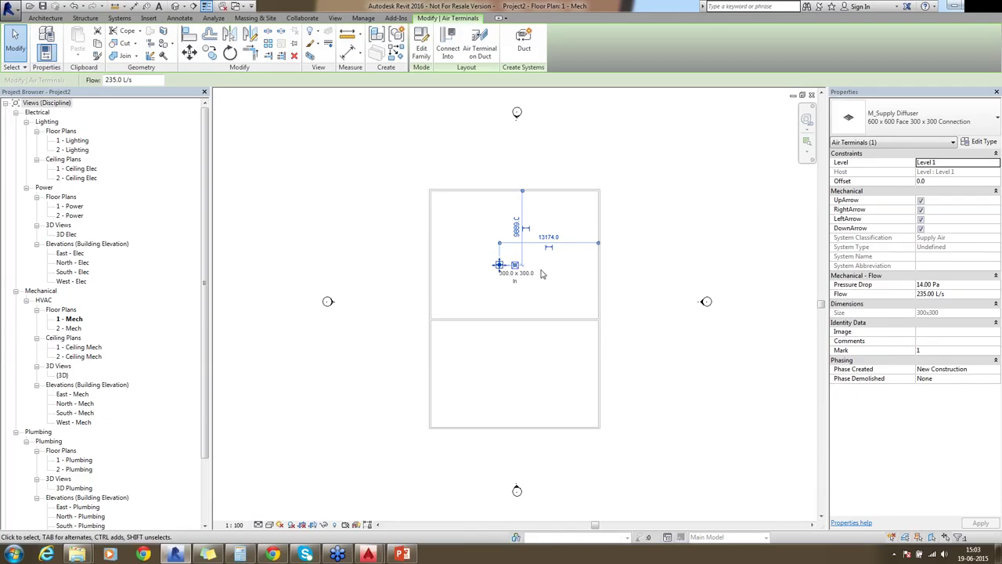
{"action": "left_click", "coordinate": [421, 43]}
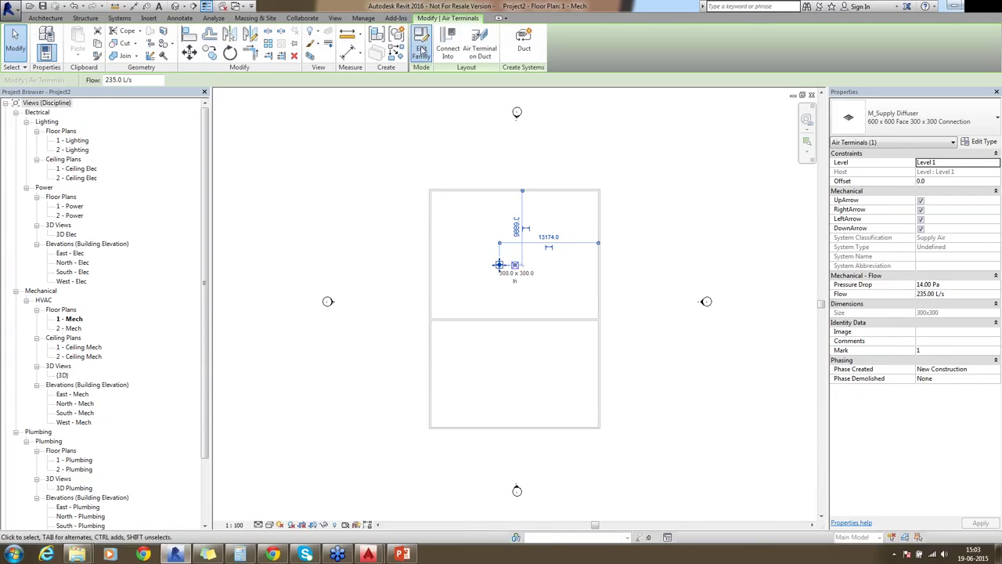
{"action": "left_click", "coordinate": [41, 51]}
{"action": "scroll", "coordinate": [439, 209], "scroll_direction": "down", "scroll_amount": 3}
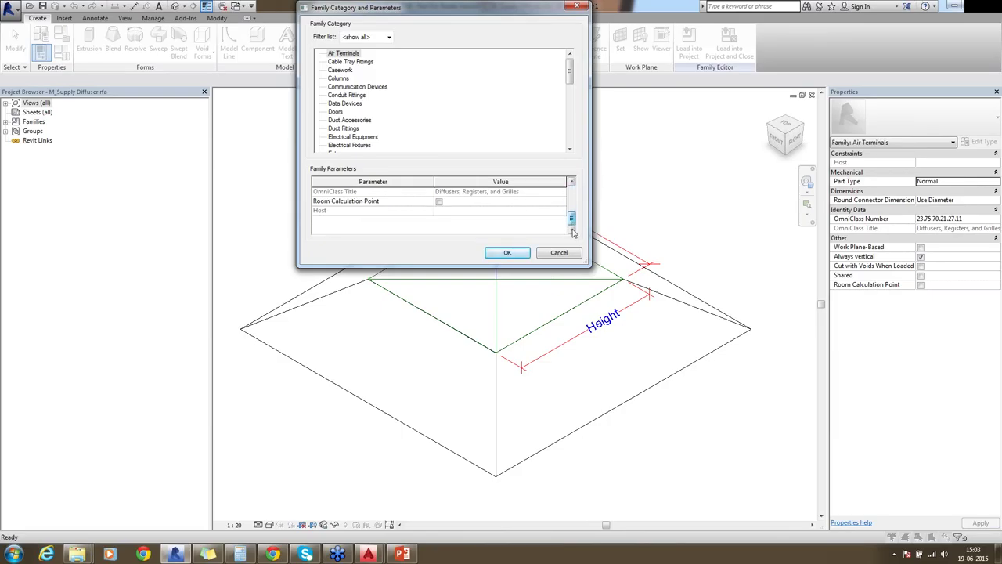
{"action": "left_click", "coordinate": [439, 202]}
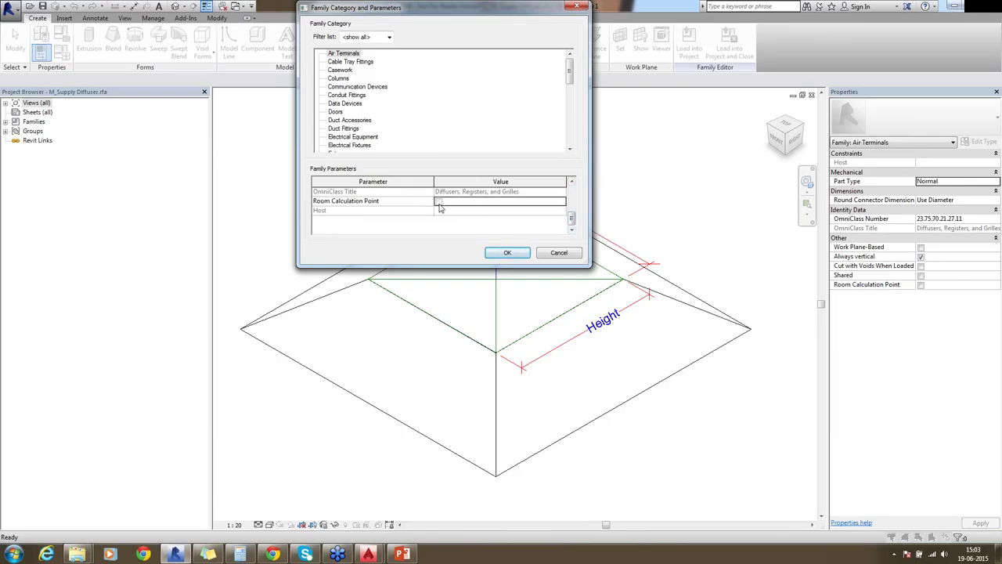
{"action": "left_click", "coordinate": [506, 252]}
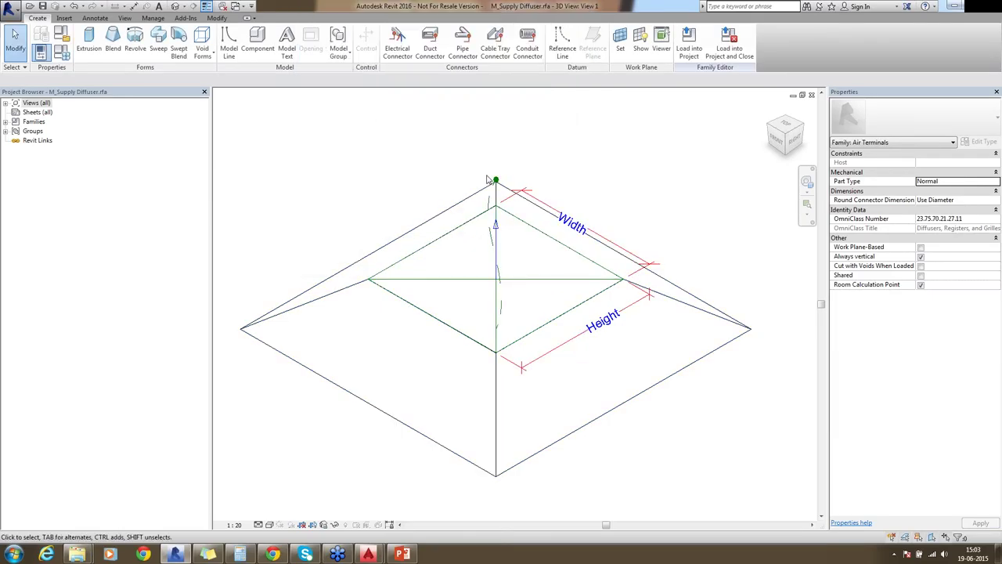
- Move the room calculation point higher above the diffuser, and close the family without saving the changes
{"action": "left_click", "coordinate": [495, 183]}
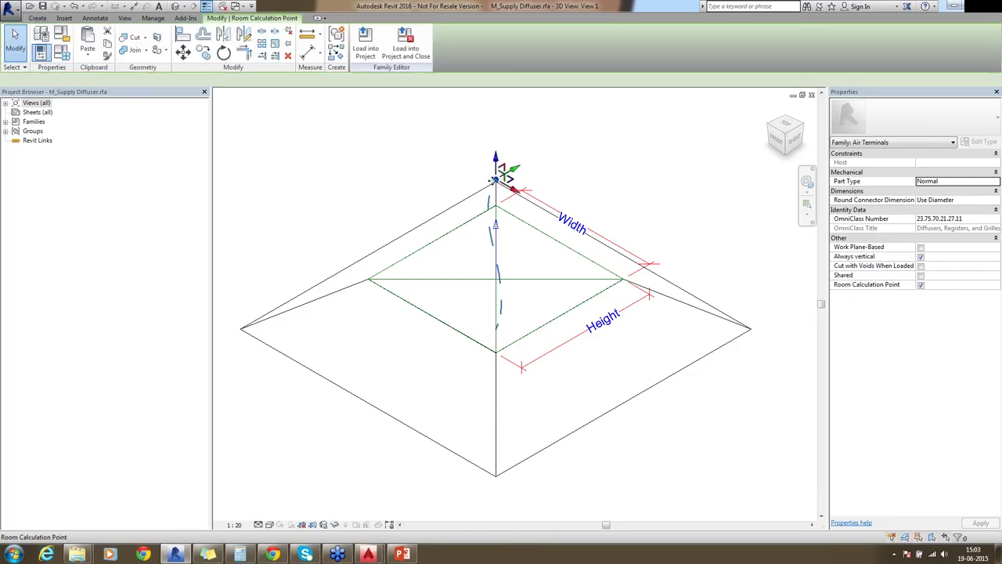
{"action": "left_click_drag", "start_coordinate": [495, 183], "coordinate": [497, 134]}
{"action": "left_click", "coordinate": [634, 155]}
{"action": "left_click", "coordinate": [811, 95]}
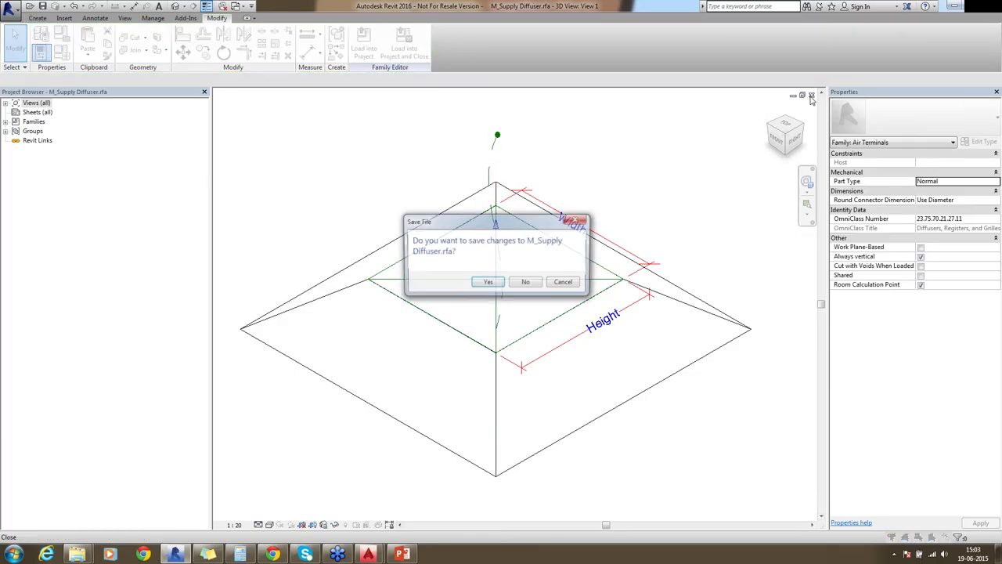
{"action": "left_click", "coordinate": [527, 283]}
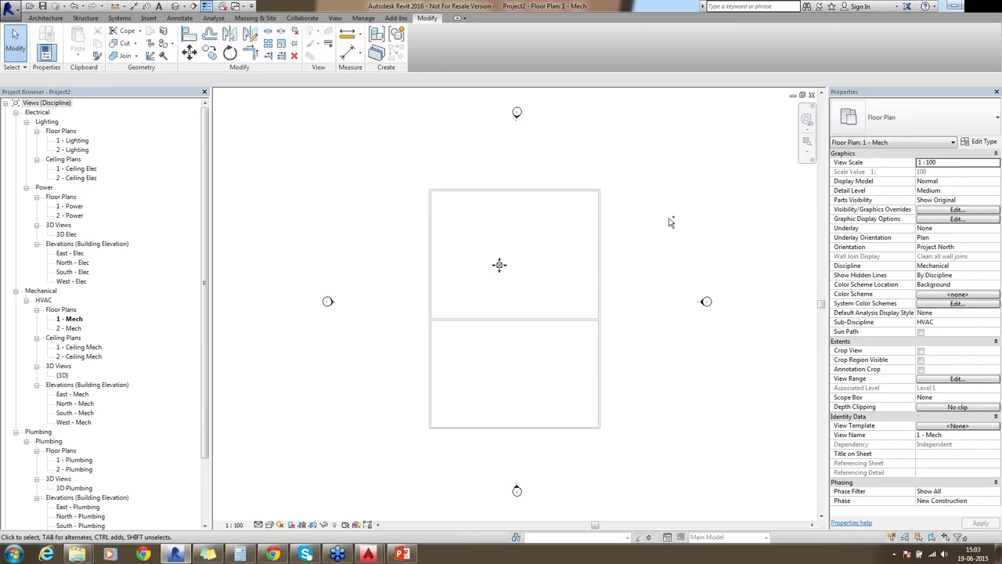
- Return to the Test5 3D view and examine the properties and hosting of the island sink and the wall-hung urinal
{"action": "key", "text": "ctrl+Tab"}
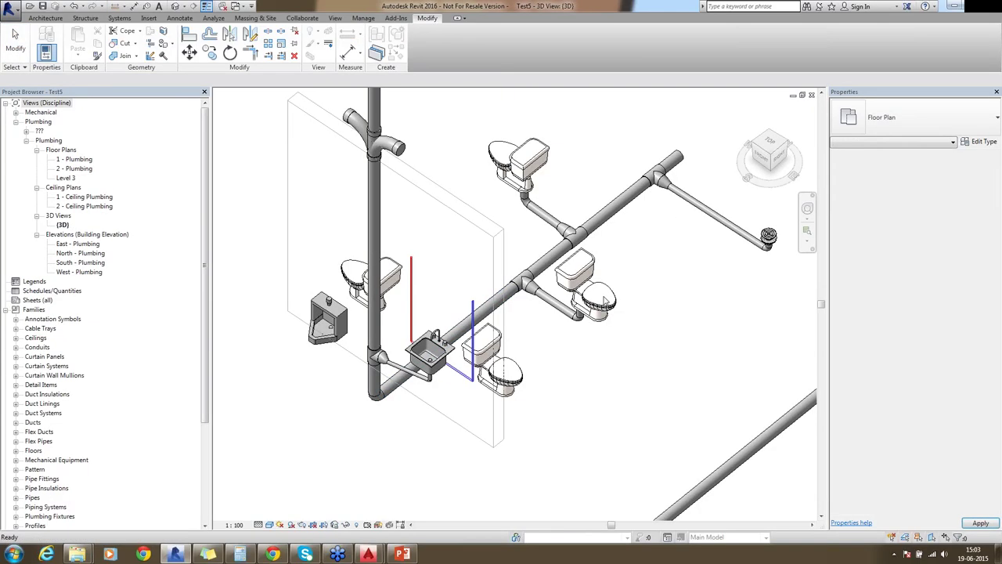
{"action": "left_click", "coordinate": [436, 361]}
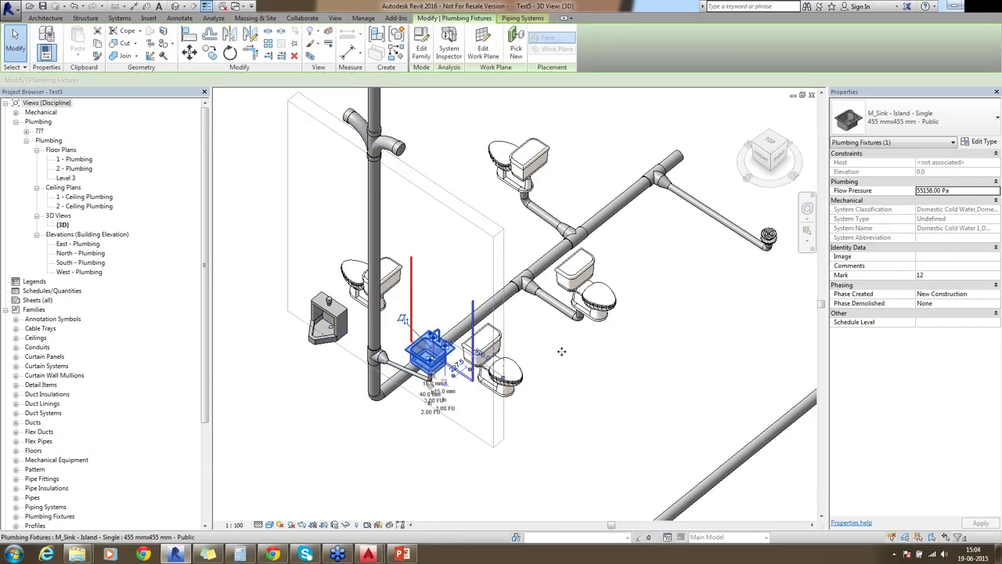
{"action": "left_click", "coordinate": [617, 366]}
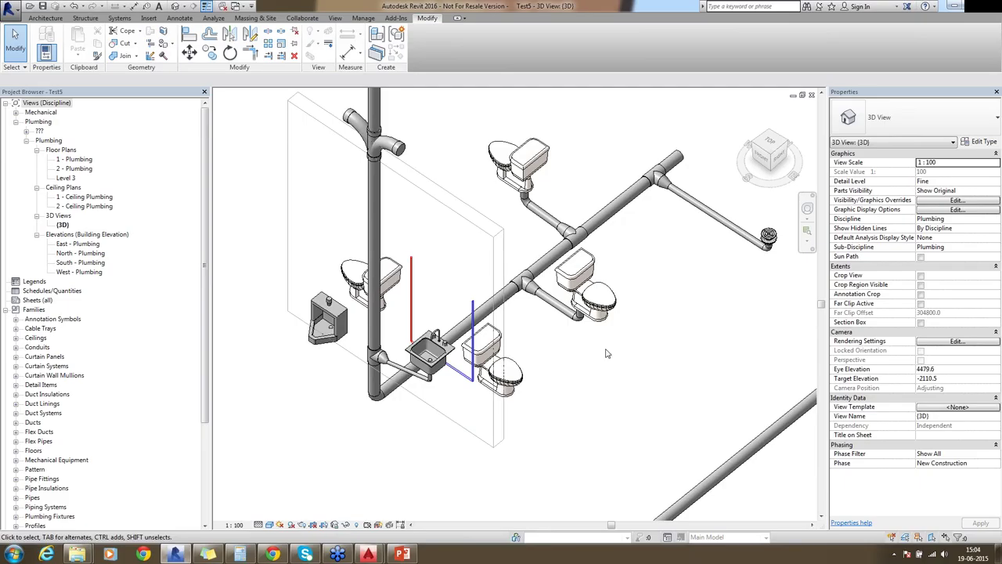
{"action": "scroll", "coordinate": [603, 375], "scroll_direction": "down", "scroll_amount": 2}
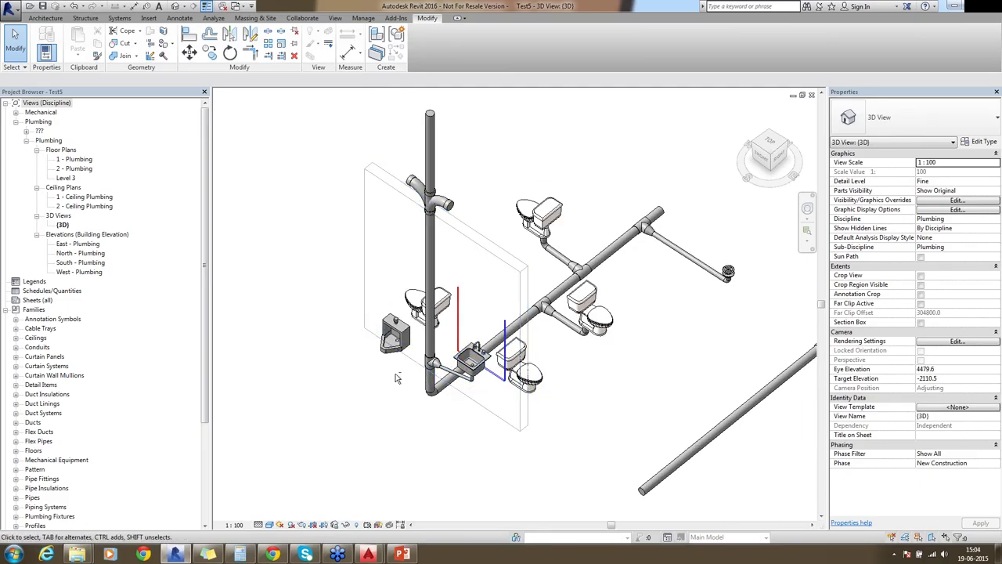
{"action": "mouse_move", "coordinate": [396, 378]}
{"action": "middle_mouse_down", "text": "shift"}
{"action": "mouse_move", "coordinate": [522, 410]}
{"action": "mouse_move", "coordinate": [535, 403]}
{"action": "mouse_move", "coordinate": [384, 335]}
{"action": "mouse_move", "coordinate": [408, 230]}
{"action": "mouse_move", "coordinate": [401, 366]}
{"action": "middle_mouse_up", "text": "shift"}
{"action": "left_click", "coordinate": [385, 335]}
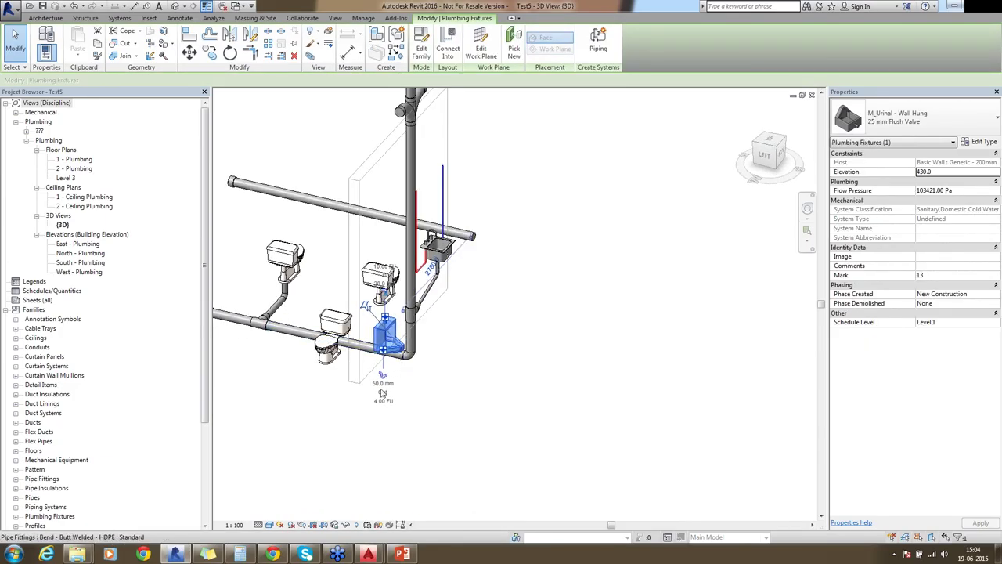
{"action": "scroll", "coordinate": [380, 328], "scroll_direction": "up", "scroll_amount": 2}
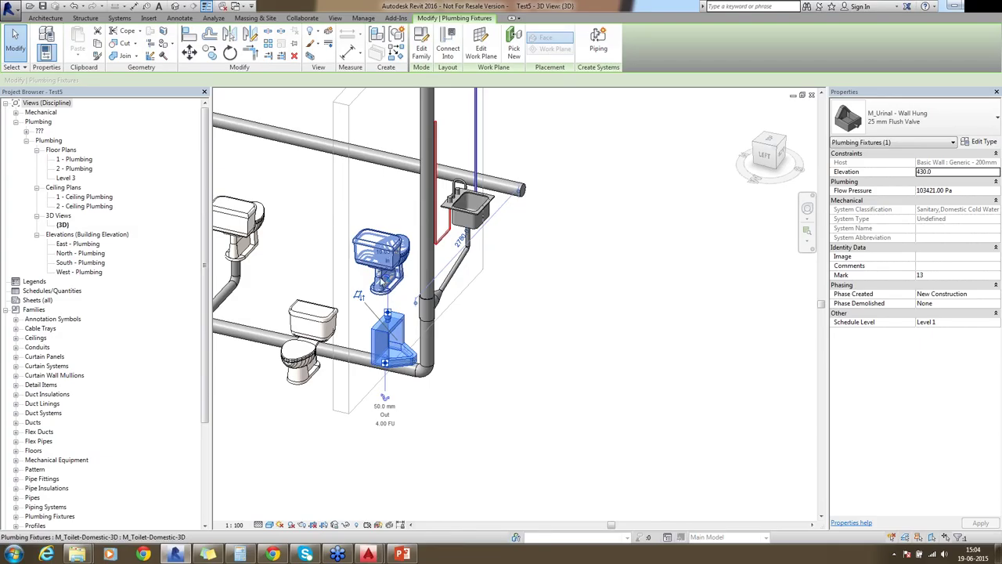
{"action": "left_click", "coordinate": [613, 354]}
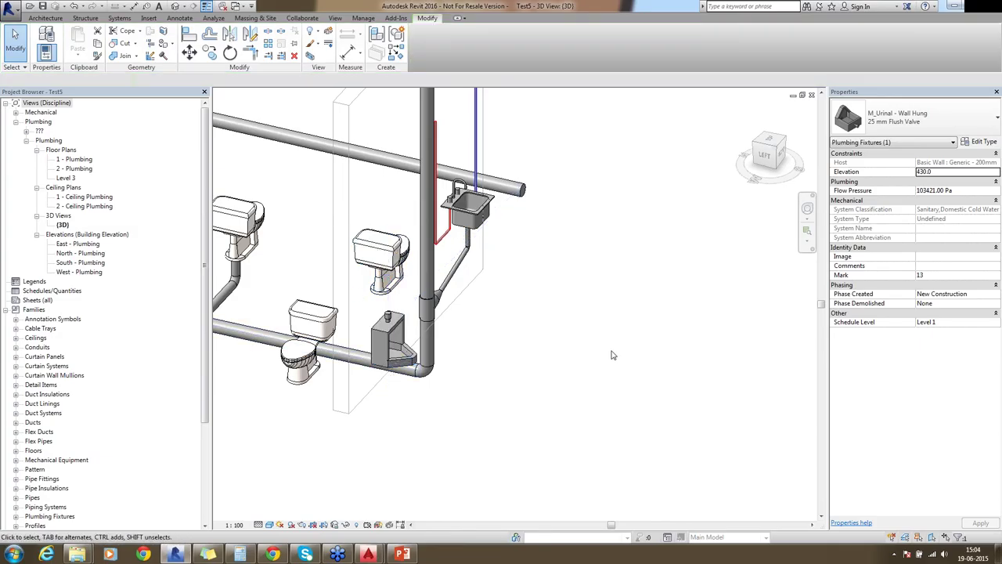
- Fit the whole plumbing model in the 3D view and open the 1 - Plumbing floor plan
{"action": "key", "text": "z"}
{"action": "key", "text": "f"}
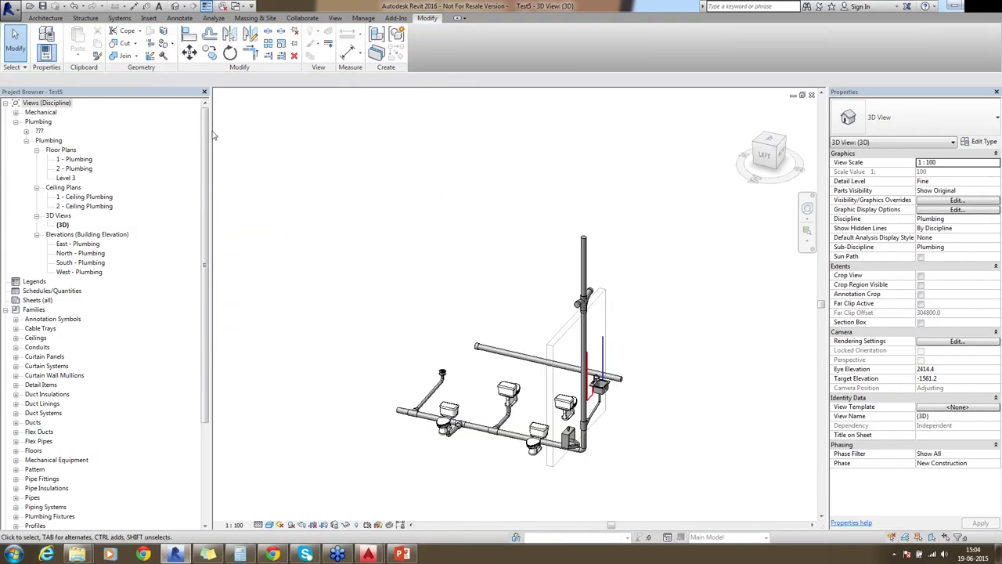
{"action": "double_click", "coordinate": [73, 160]}
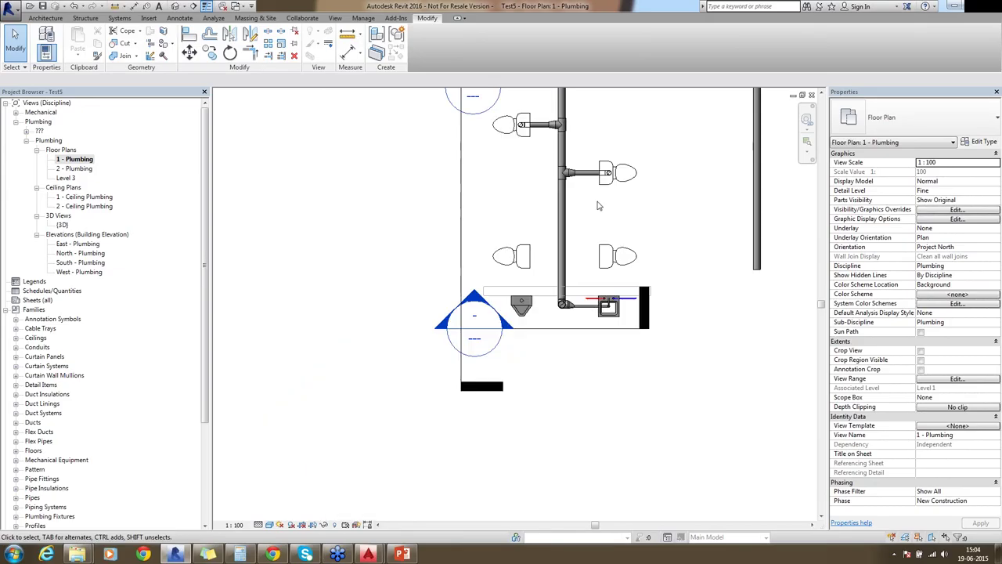
- Dismiss the save reminder, review the Standard pipe type's routing preferences, and leave the Pipe command without changes
{"action": "left_click", "coordinate": [119, 18]}
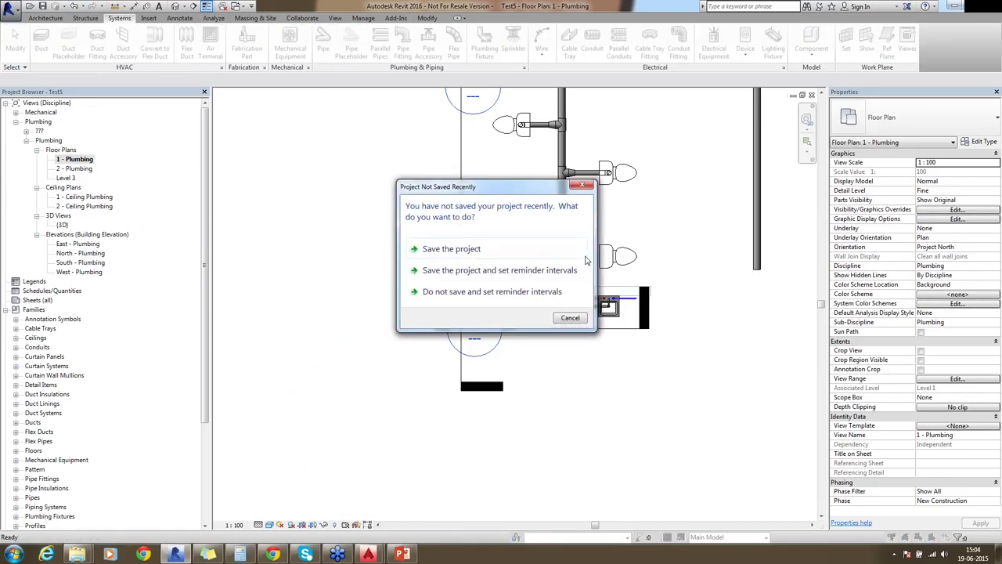
{"action": "left_click", "coordinate": [579, 321]}
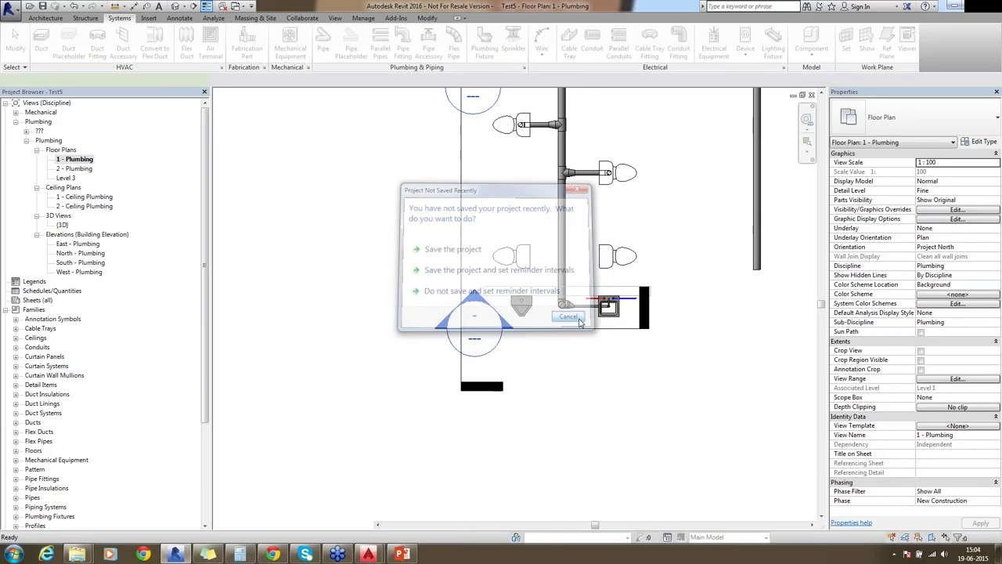
{"action": "left_click", "coordinate": [981, 142]}
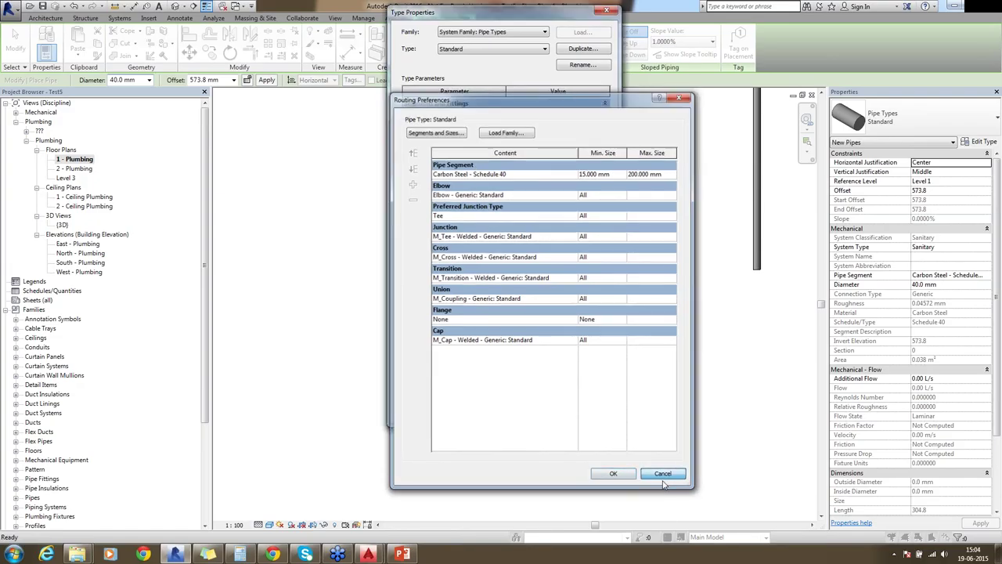
{"action": "left_click", "coordinate": [663, 475]}
{"action": "key", "text": "Escape"}
{"action": "key", "text": "Escape"}
{"action": "left_click", "coordinate": [15, 43]}
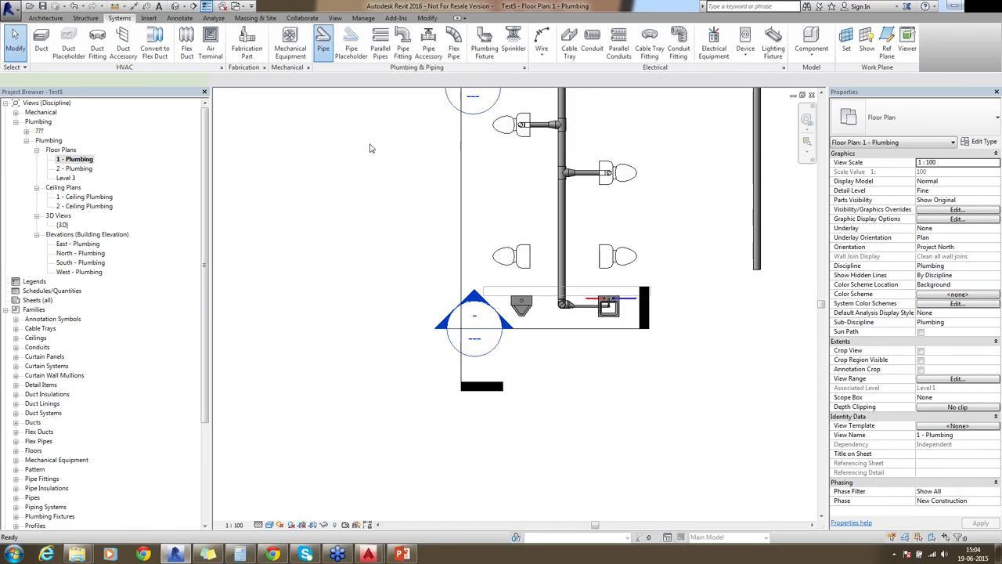
- Examine the cap at the upper end of the standalone vertical pipe in the floor plan
{"action": "key", "text": "p"}
{"action": "key", "text": "i"}
{"action": "scroll", "coordinate": [391, 402], "scroll_direction": "down", "scroll_amount": 2}
{"action": "key", "text": "Escape"}
{"action": "key", "text": "z"}
{"action": "key", "text": "r"}
{"action": "left_click_drag", "start_coordinate": [520, 229], "coordinate": [584, 387]}
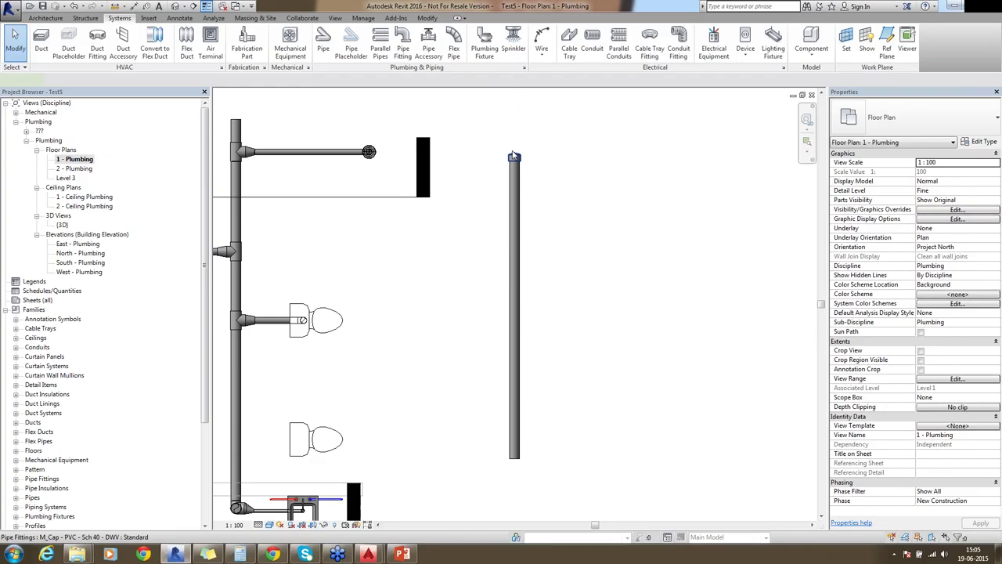
{"action": "left_click", "coordinate": [513, 156]}
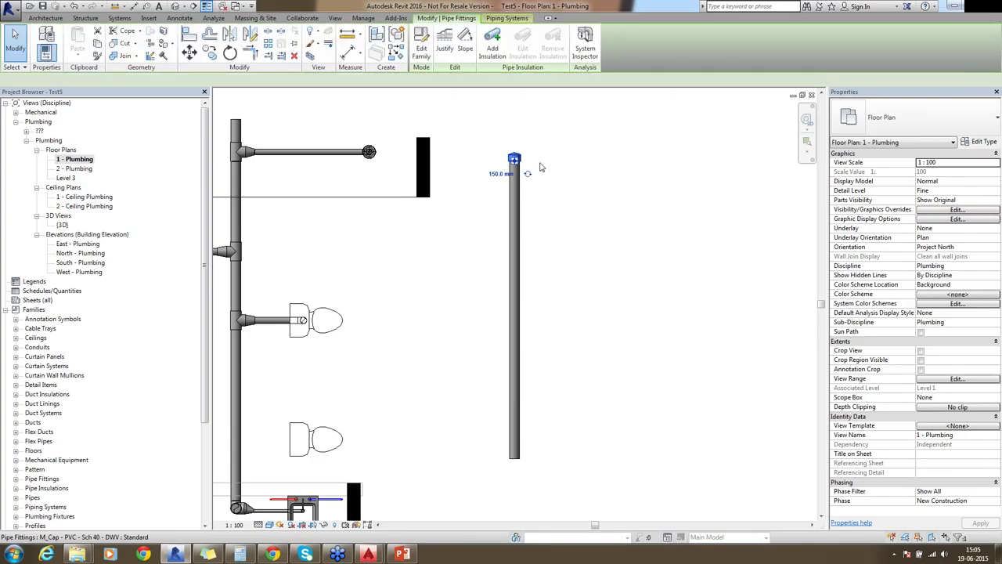
{"action": "left_click", "coordinate": [619, 208]}
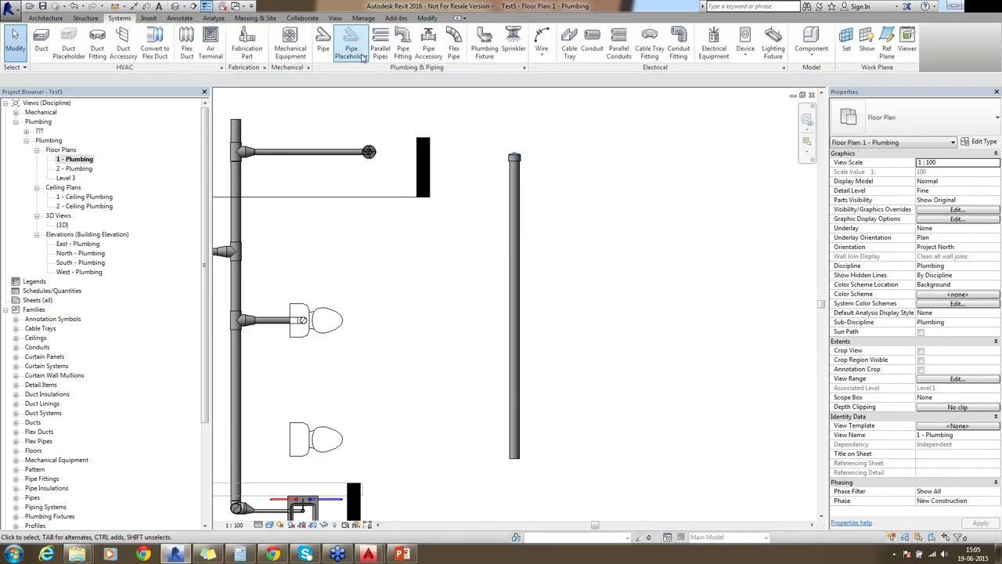
- Split the standalone vertical pipe near its middle and inspect the coupling fitting at the split
{"action": "left_click", "coordinate": [514, 305]}
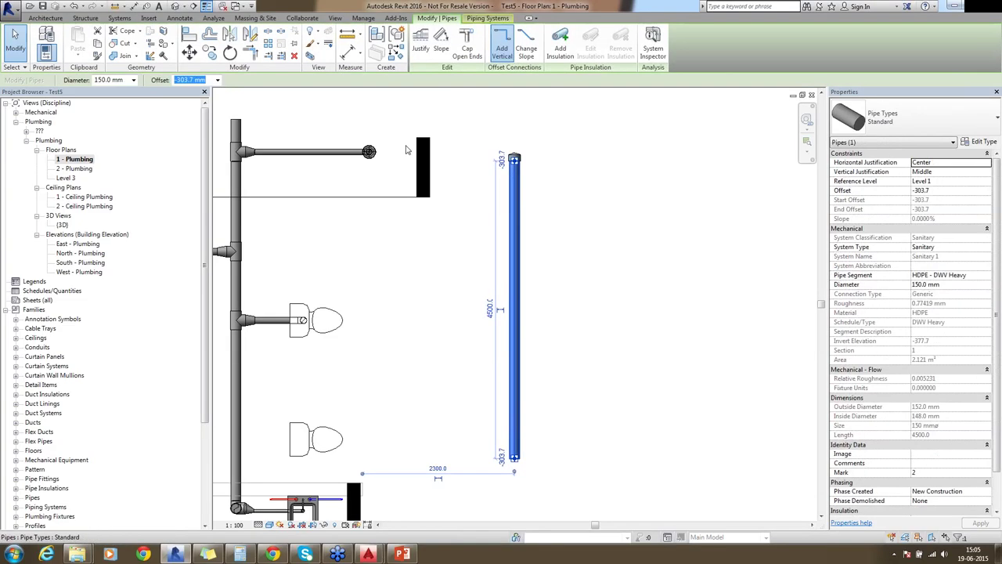
{"action": "left_click", "coordinate": [268, 33]}
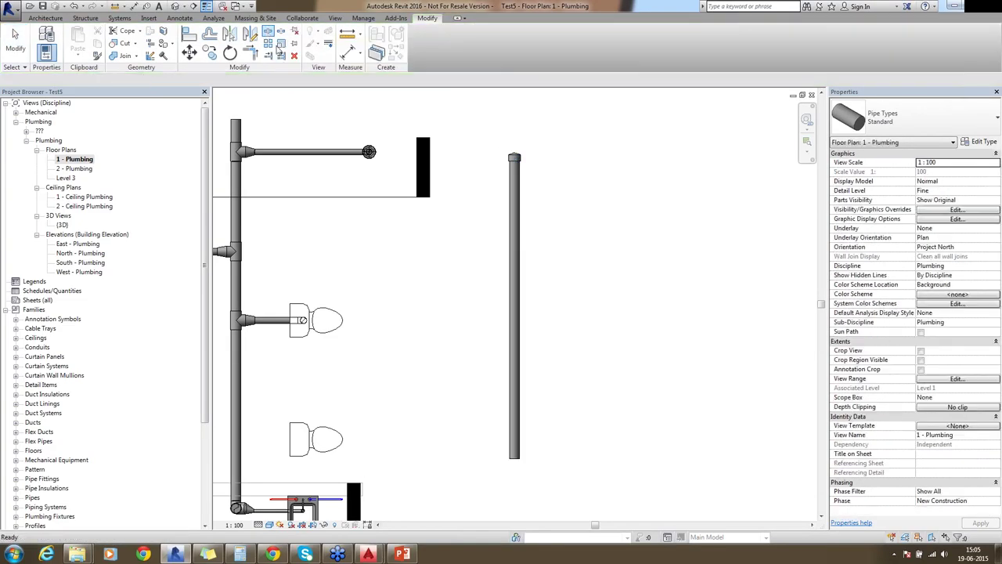
{"action": "left_click", "coordinate": [515, 305]}
{"action": "key", "text": "Escape"}
{"action": "scroll", "coordinate": [519, 308], "scroll_direction": "up", "scroll_amount": 3}
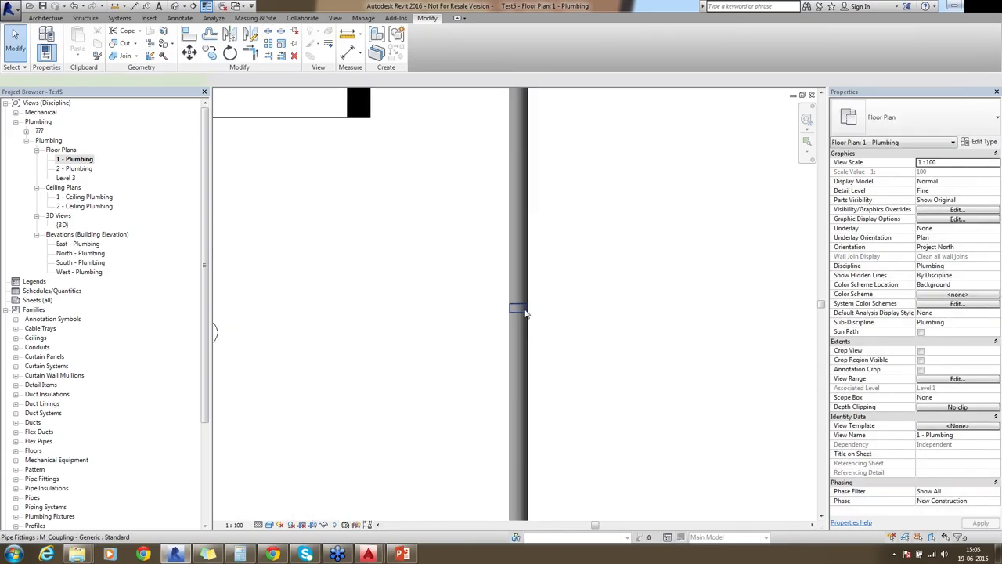
{"action": "left_click", "coordinate": [526, 314]}
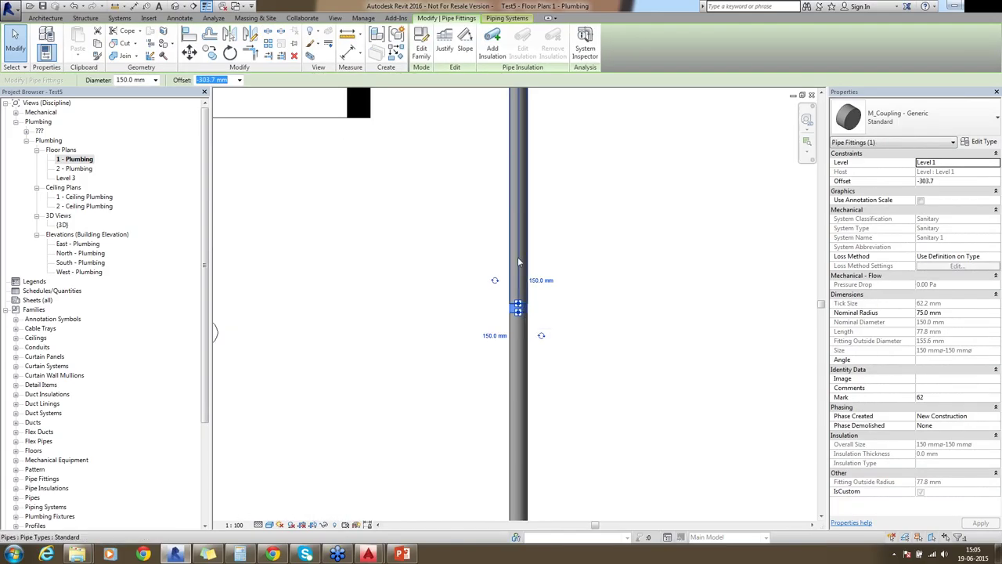
{"action": "left_click", "coordinate": [809, 169]}
- Set the Standard pipe type's union routing preference to None and try to split the lower pipe segment
{"action": "left_click", "coordinate": [519, 255]}
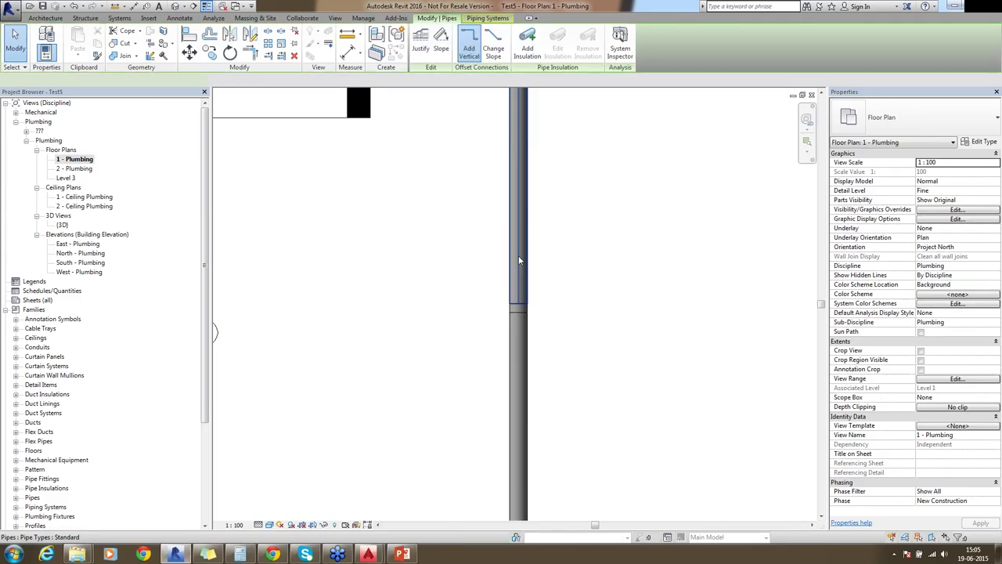
{"action": "left_click", "coordinate": [980, 143]}
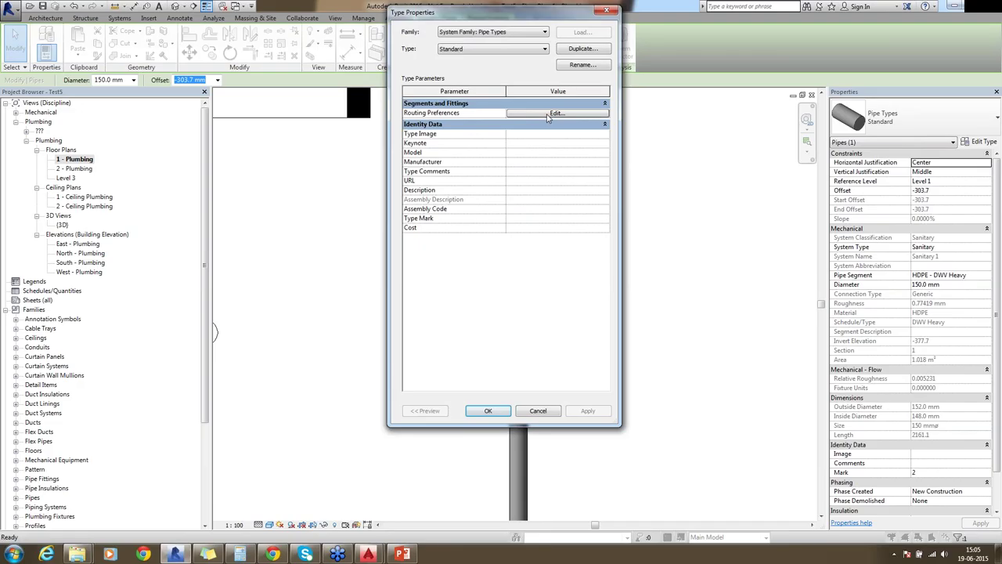
{"action": "left_click", "coordinate": [556, 114]}
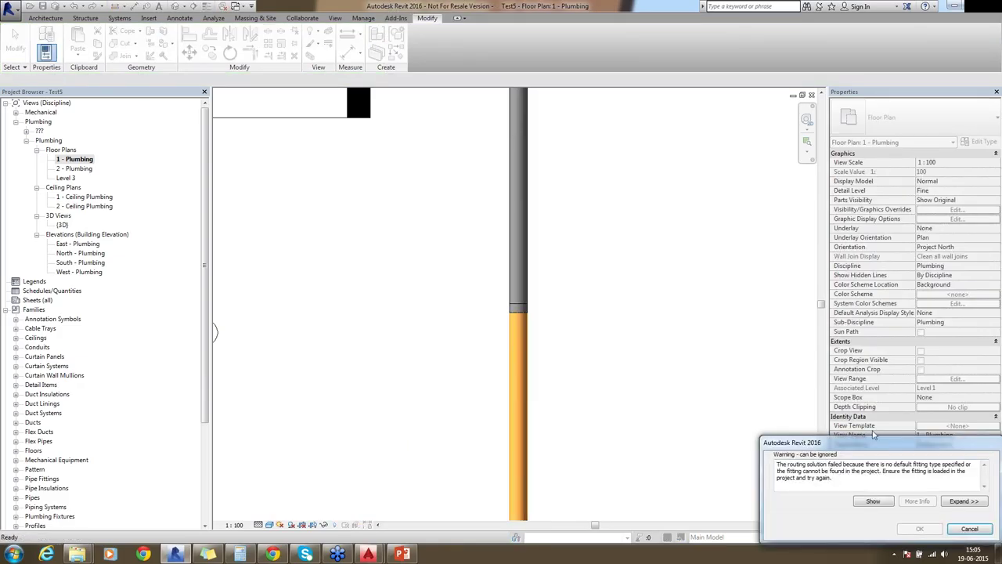
{"action": "left_click_drag", "start_coordinate": [860, 447], "coordinate": [567, 306]}
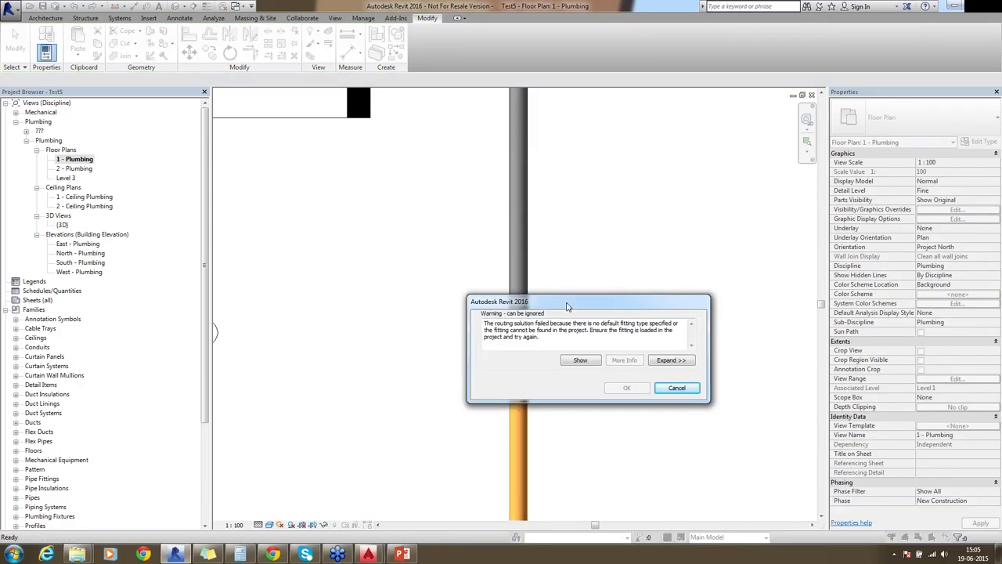
{"action": "left_click", "coordinate": [677, 388]}
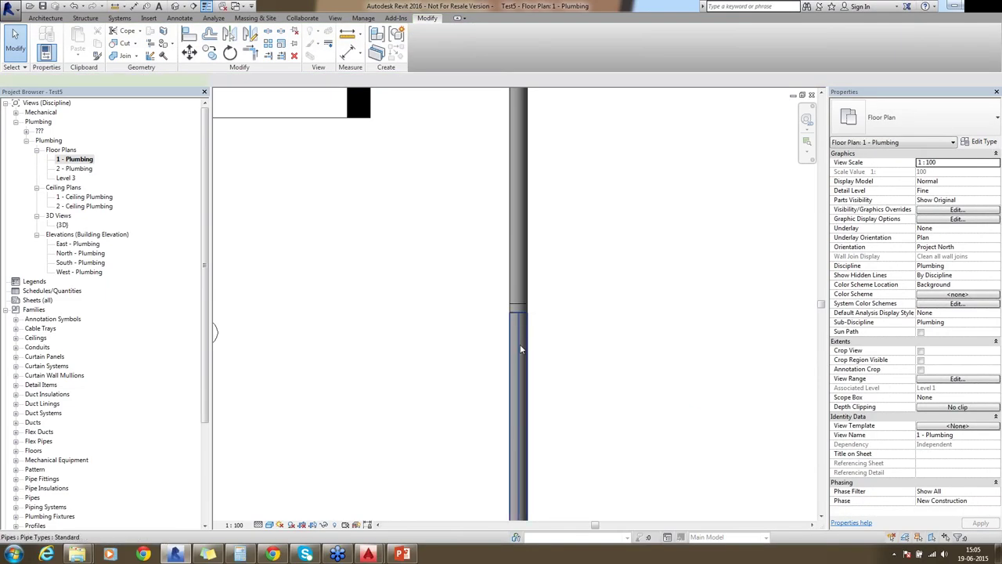
- Set the Standard pipe type's union routing preference to M_Coupling - Generic: Standard, with a minimum size of All
{"action": "left_click", "coordinate": [615, 298]}
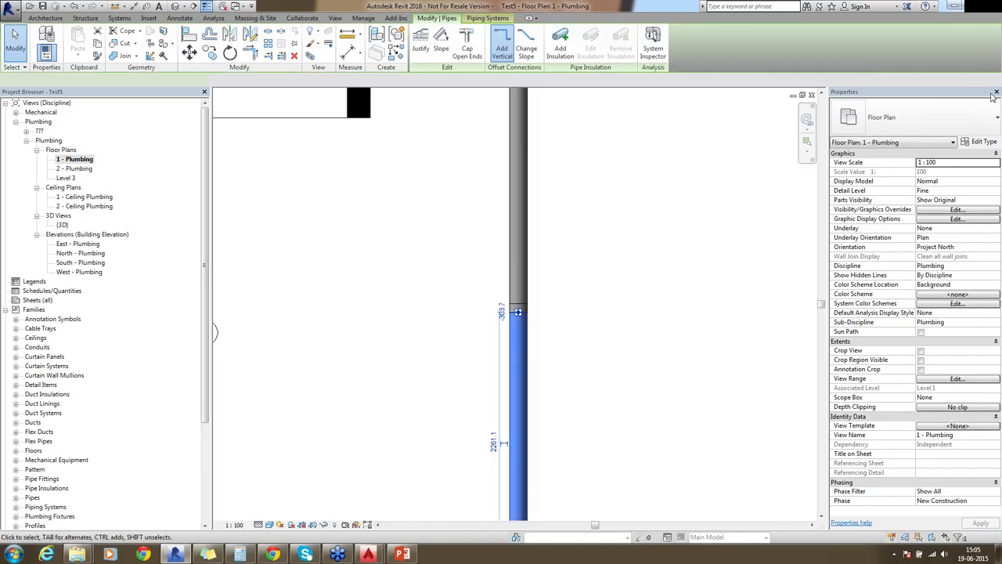
{"action": "left_click", "coordinate": [979, 142]}
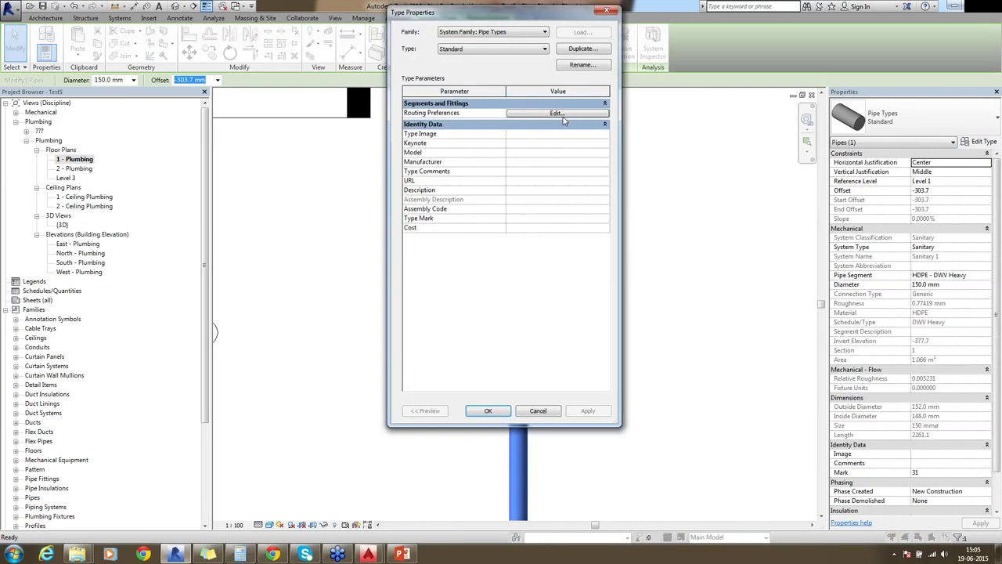
{"action": "left_click", "coordinate": [557, 114]}
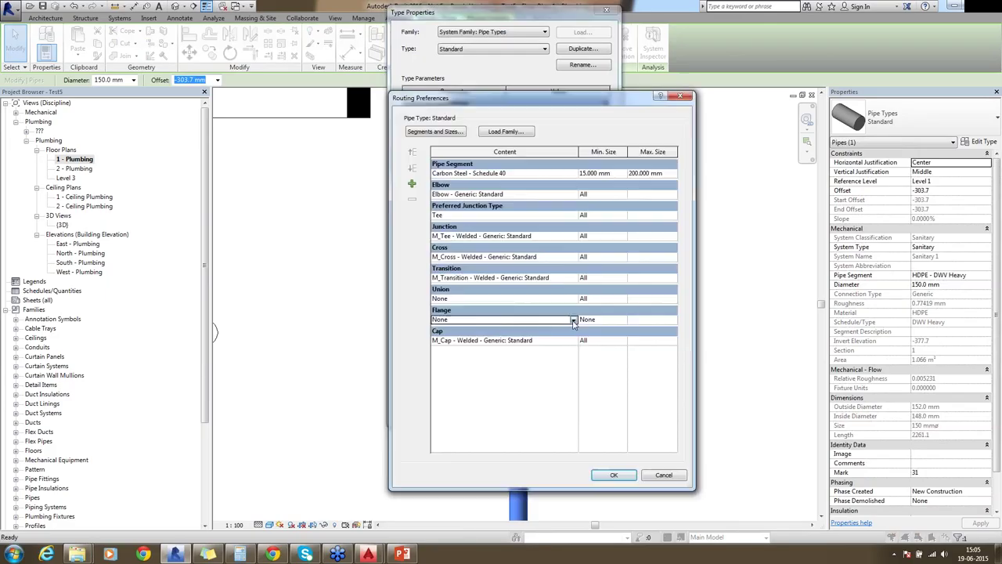
{"action": "left_click", "coordinate": [609, 297]}
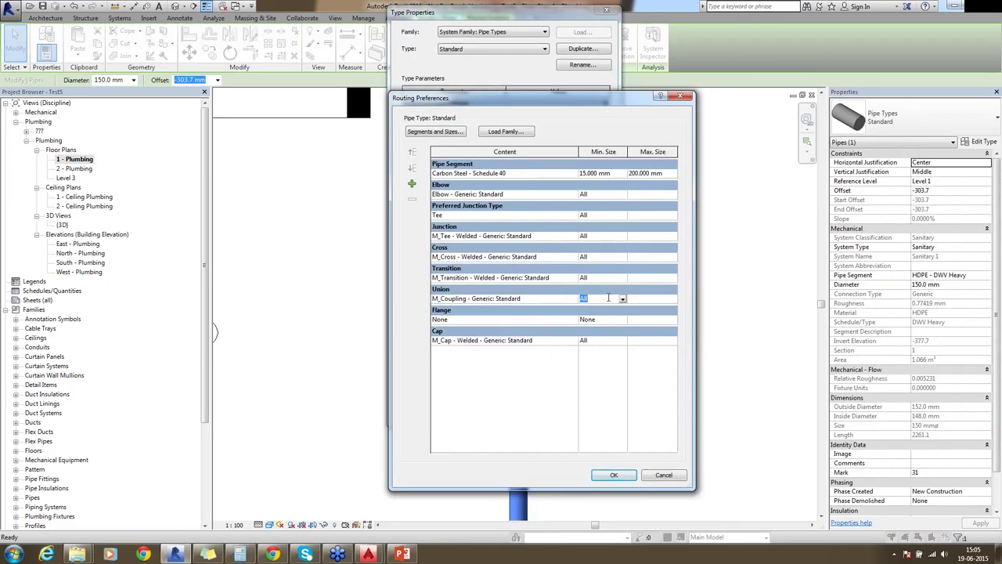
{"action": "left_click", "coordinate": [623, 299]}
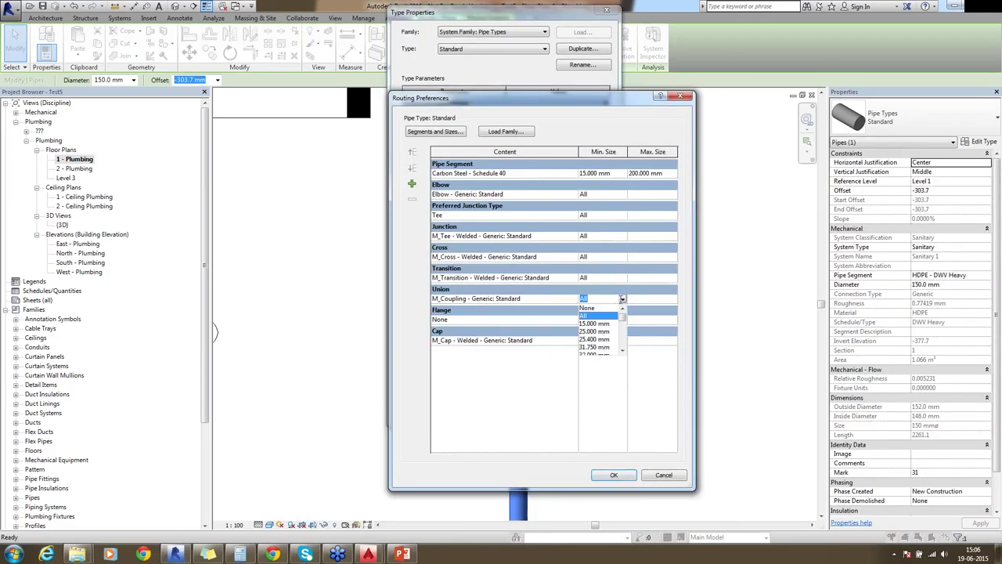
{"action": "left_click", "coordinate": [597, 314]}
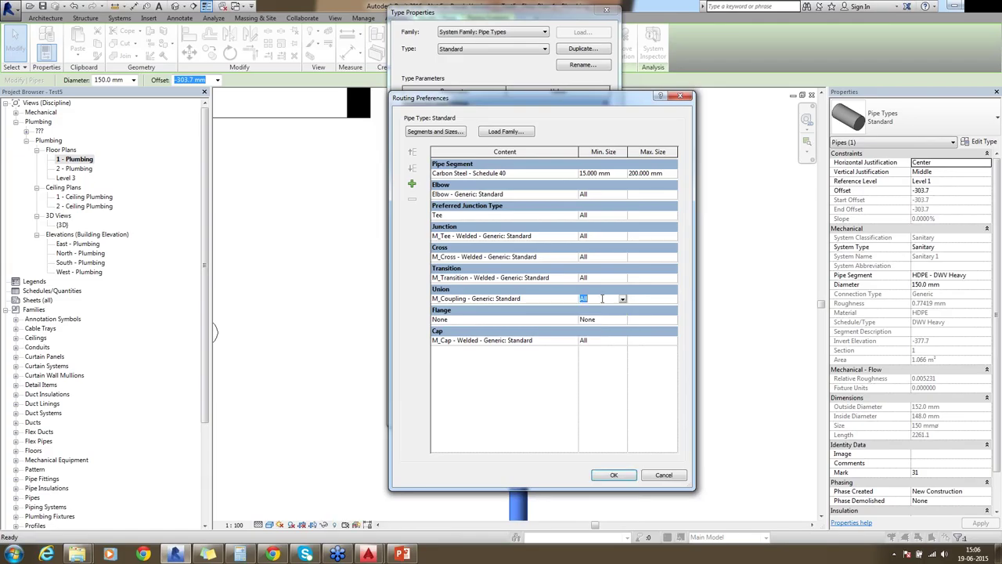
{"action": "left_click", "coordinate": [603, 474]}
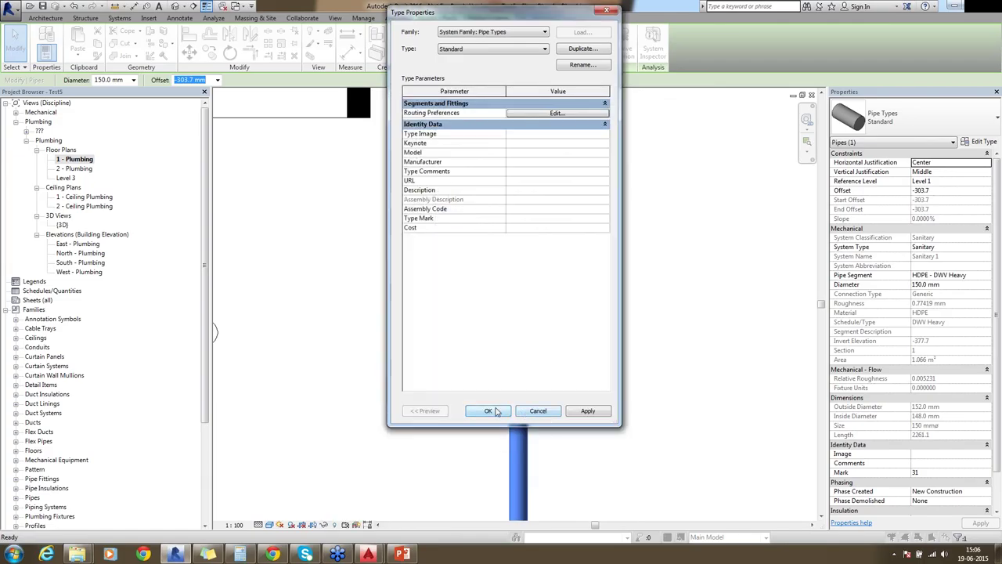
{"action": "left_click", "coordinate": [488, 412]}
- Split the lower segment of the standalone vertical pipe a short distance below the existing coupling
{"action": "key", "text": "s"}
{"action": "key", "text": "l"}
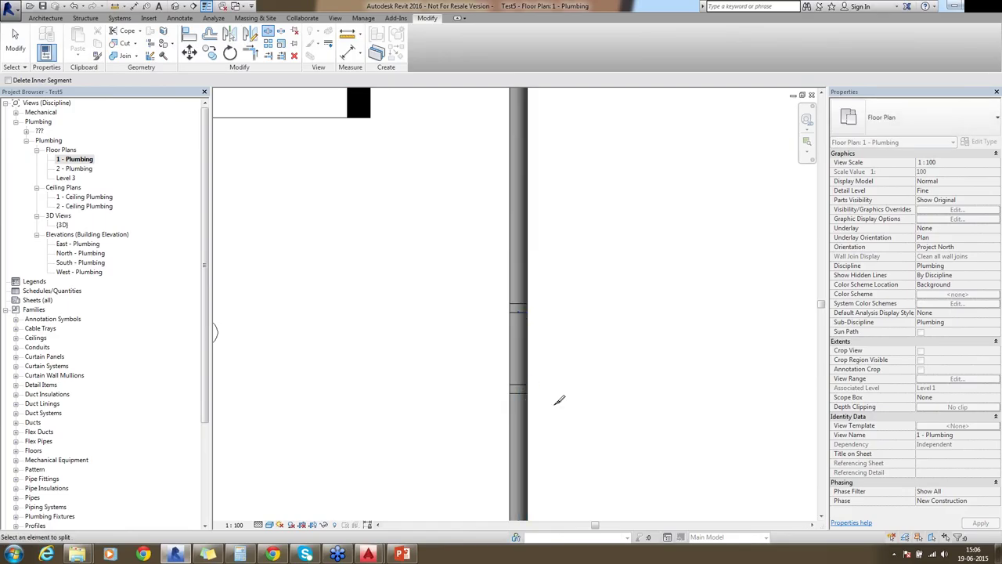
{"action": "scroll", "coordinate": [564, 307], "scroll_direction": "down", "scroll_amount": 3}
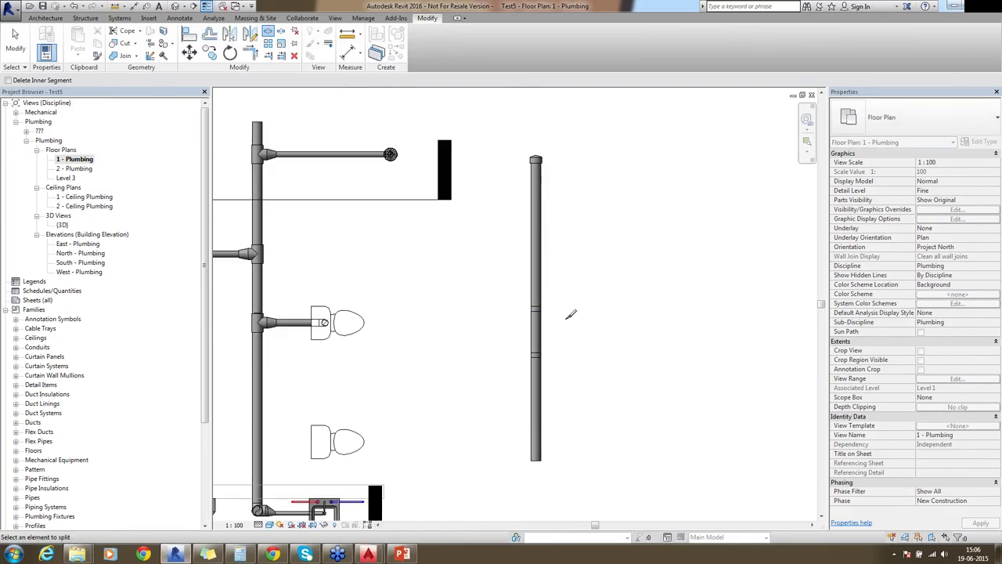
{"action": "key", "text": "Escape"}
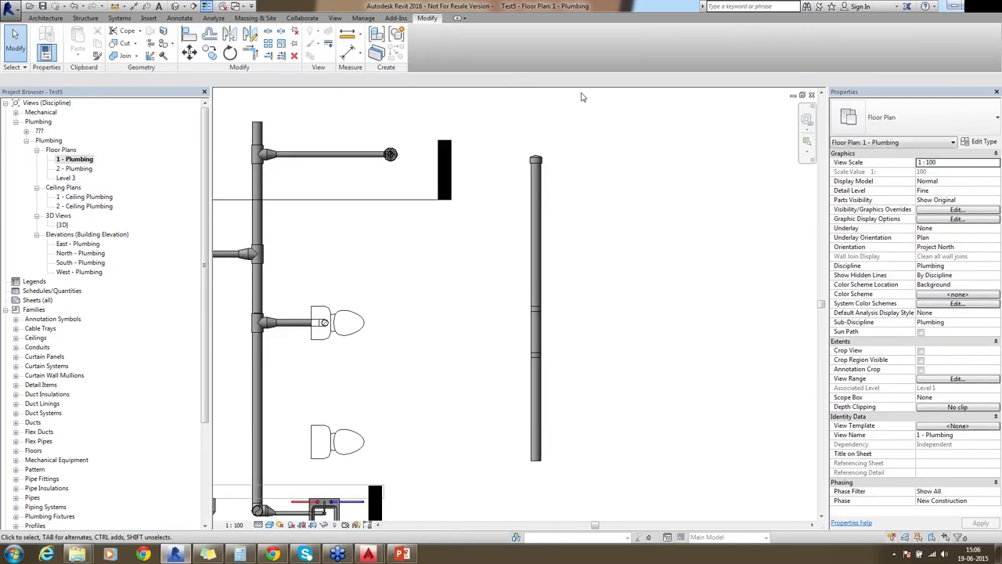
- Select the upper segment of the split vertical pipe
{"action": "left_click", "coordinate": [539, 253]}
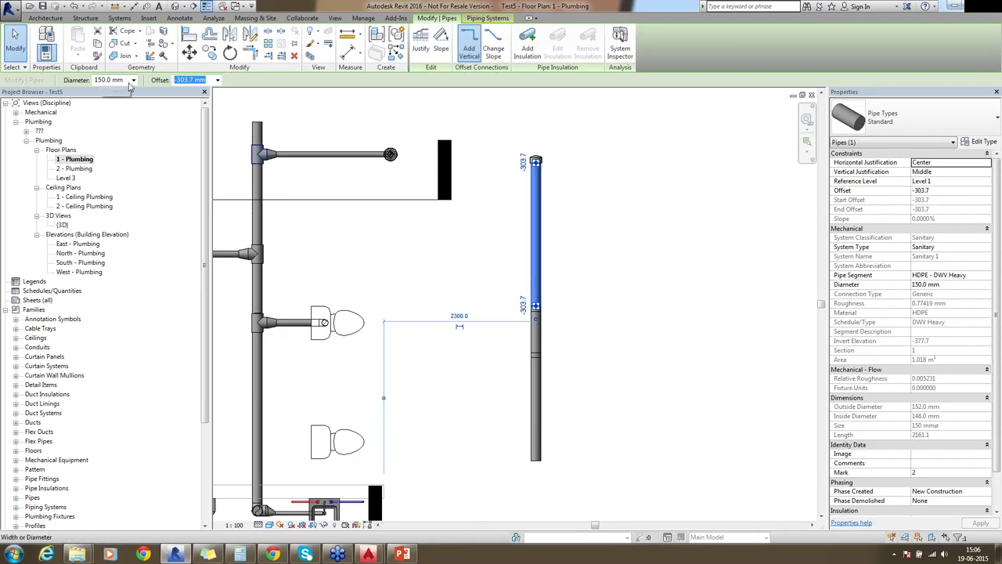
- Draw a vertical 40 mm diameter pipe about 4617 mm long at a 573.8 mm offset, alongside the existing 150 mm pipe run
{"action": "left_click", "coordinate": [684, 260]}
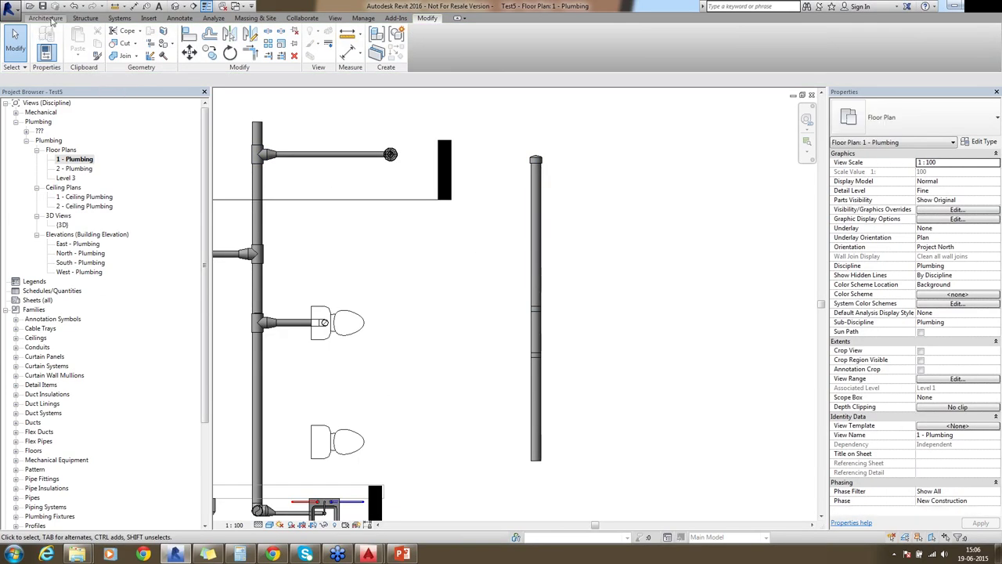
{"action": "left_click", "coordinate": [122, 19]}
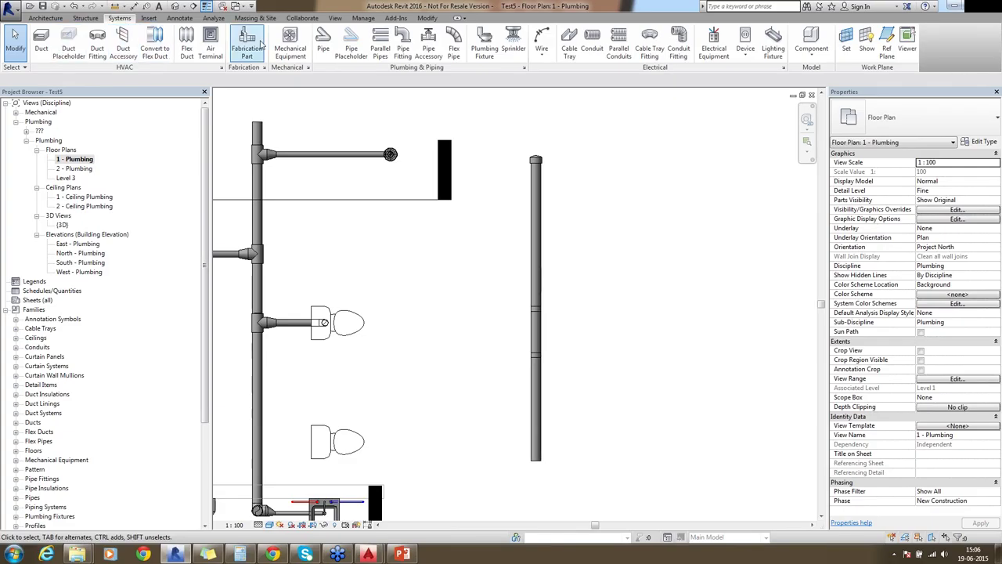
{"action": "left_click", "coordinate": [324, 43]}
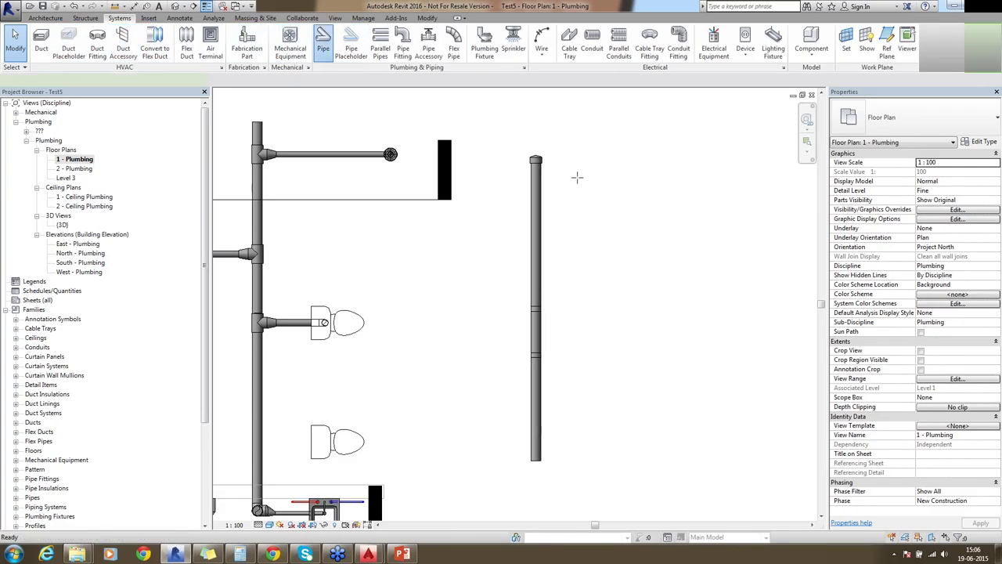
{"action": "left_click", "coordinate": [598, 156]}
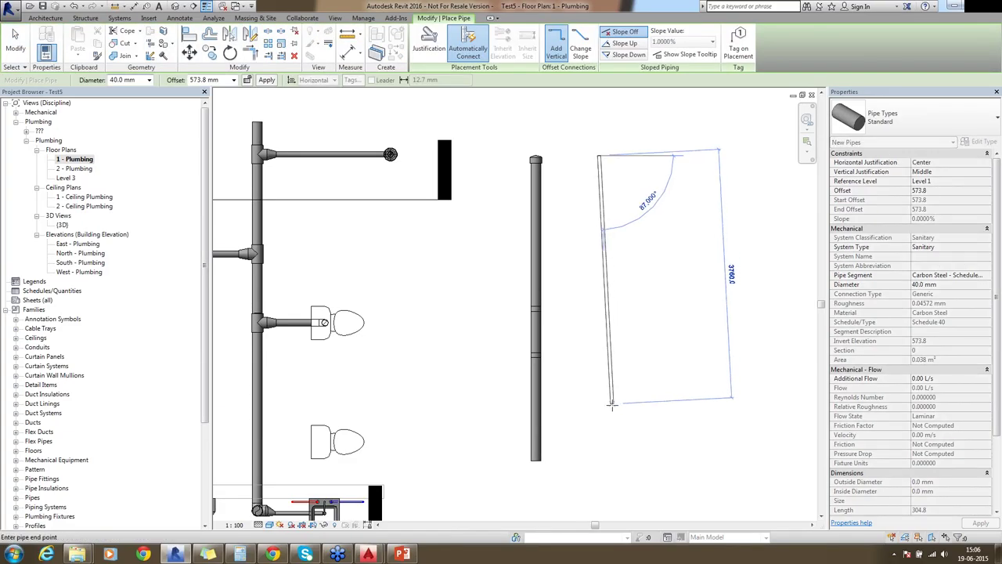
{"action": "left_click", "coordinate": [598, 461]}
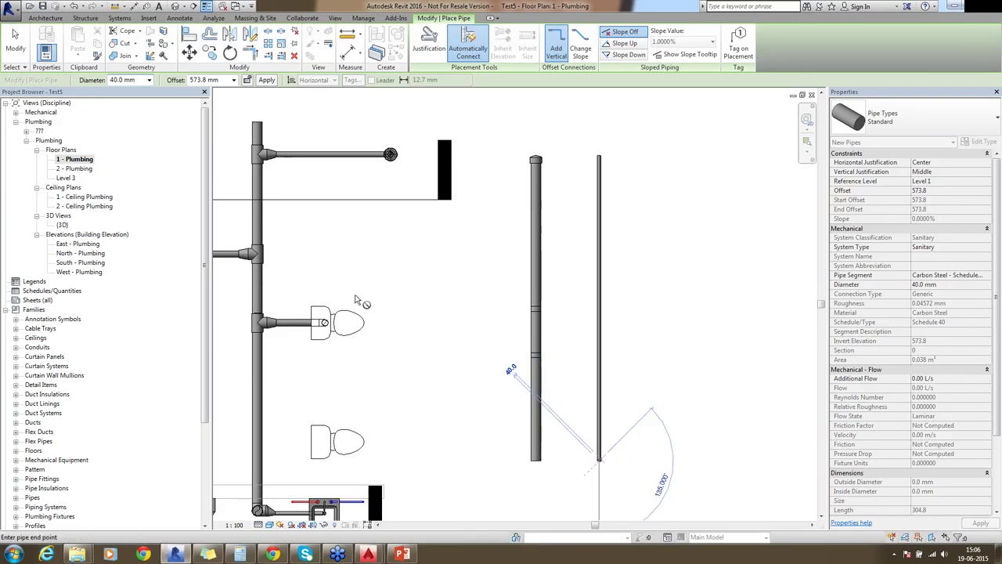
{"action": "left_click", "coordinate": [15, 35]}
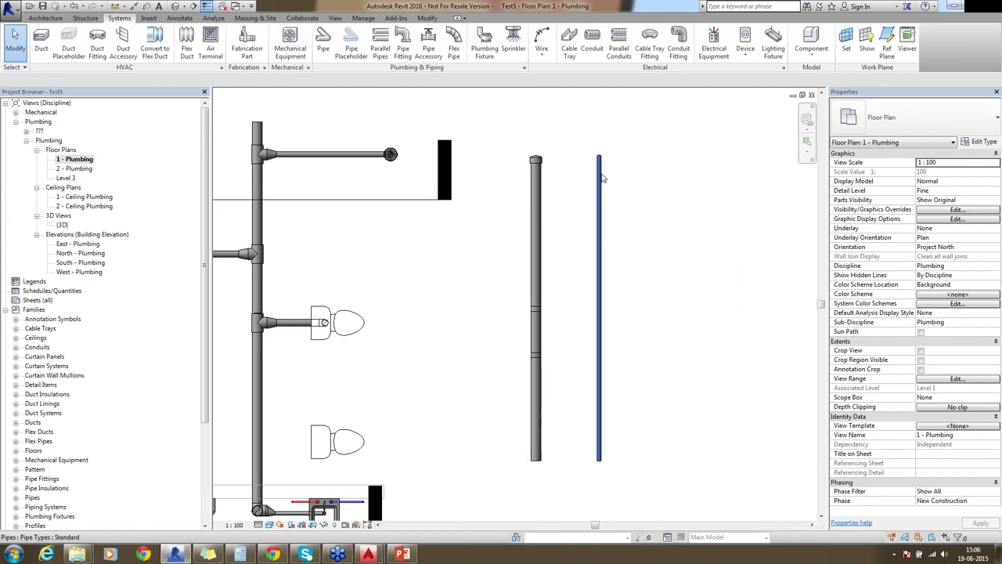
{"action": "left_click", "coordinate": [599, 305]}
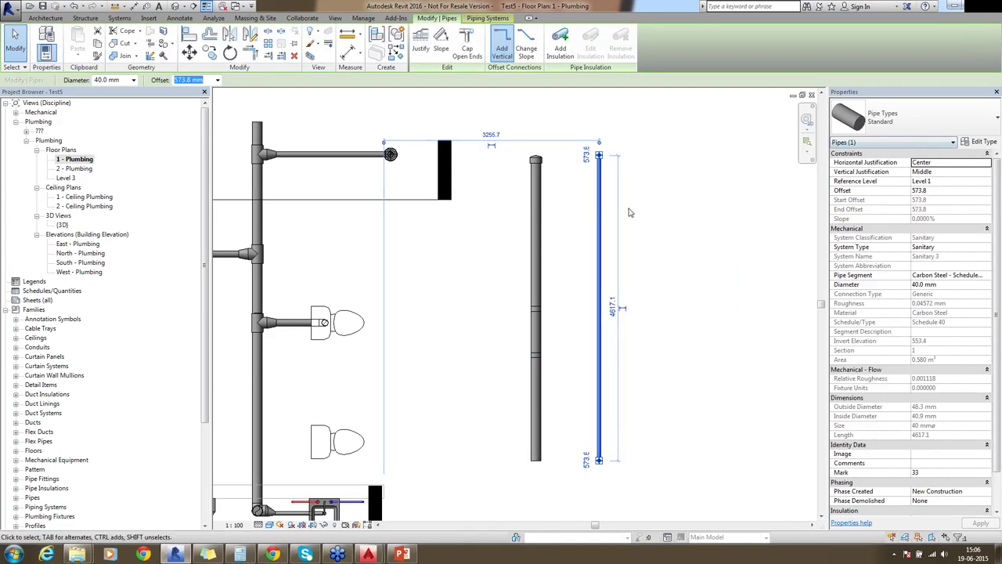
{"action": "left_click", "coordinate": [534, 227]}
{"action": "left_click", "coordinate": [660, 220]}
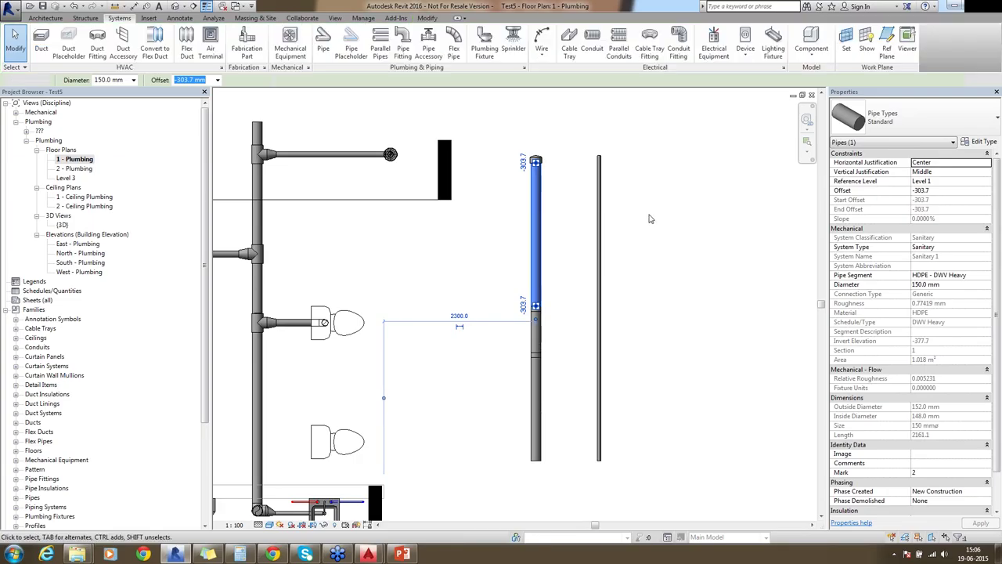
- In the 40 mm pipe type's routing preferences, set the minimum size of the M_Coupling - Generic: Standard union to 50 mm
{"action": "left_click", "coordinate": [599, 210]}
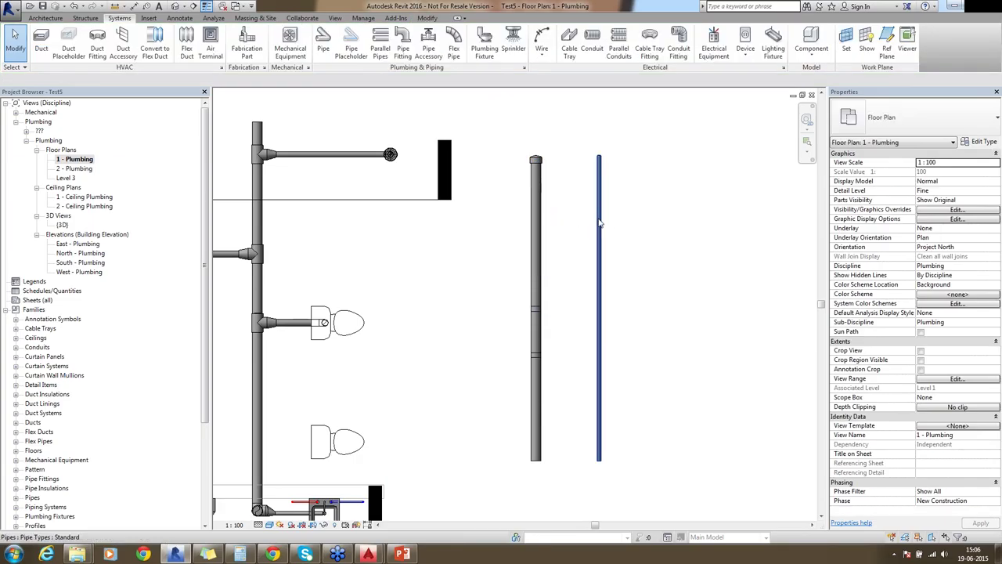
{"action": "left_click", "coordinate": [980, 141]}
{"action": "left_click", "coordinate": [556, 114]}
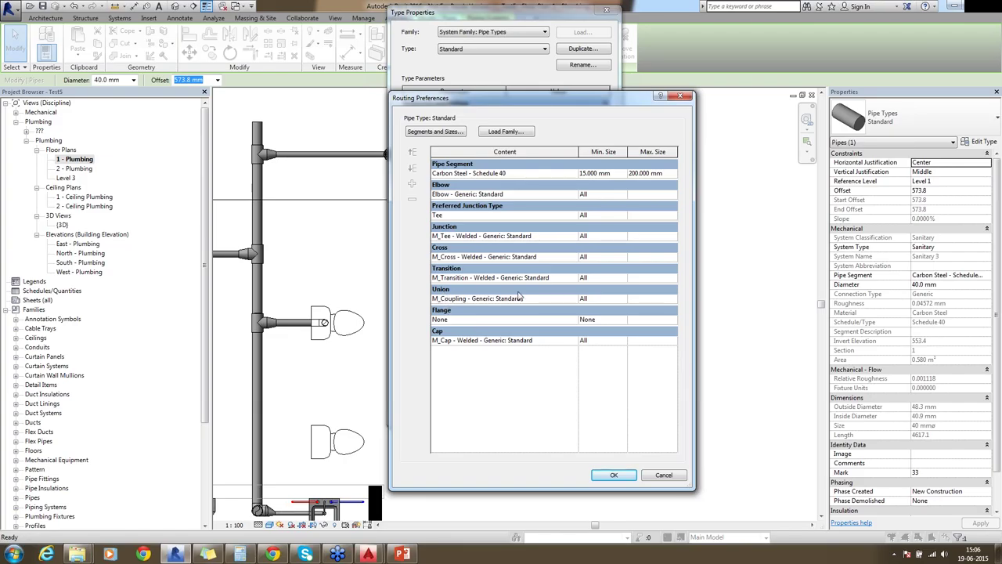
{"action": "left_click", "coordinate": [625, 301]}
{"action": "left_click", "coordinate": [624, 300]}
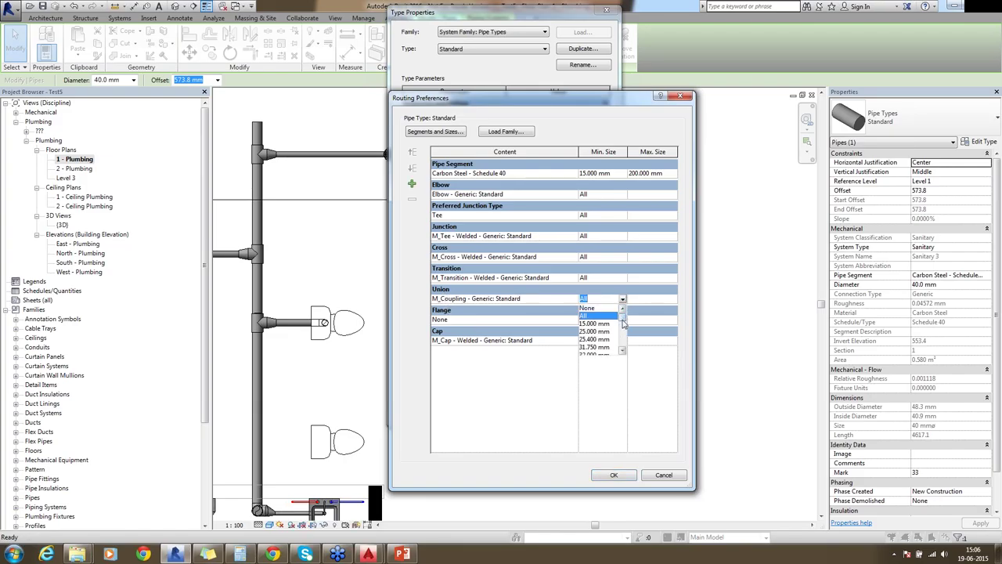
{"action": "left_click_drag", "start_coordinate": [623, 323], "coordinate": [623, 334]}
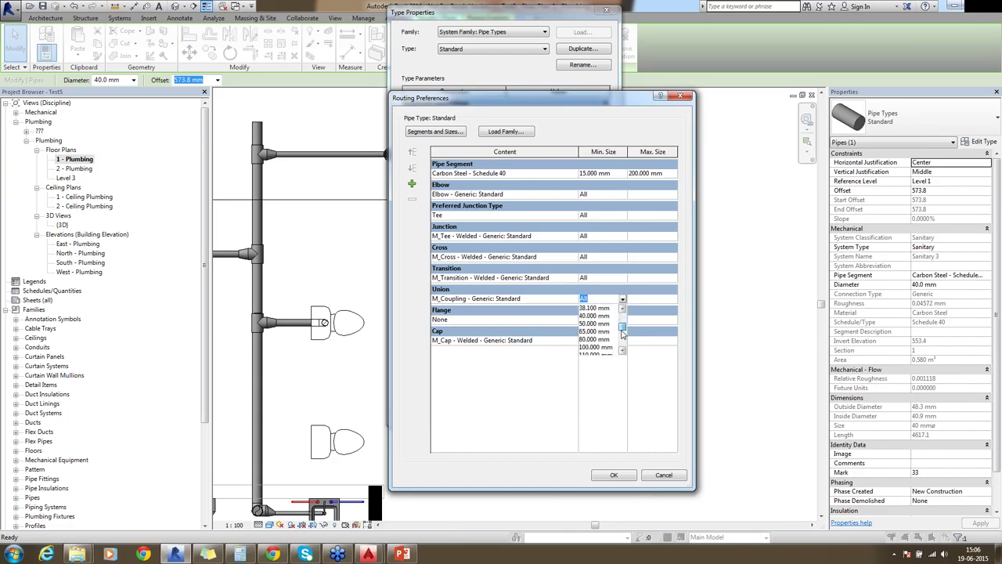
{"action": "left_click", "coordinate": [595, 324]}
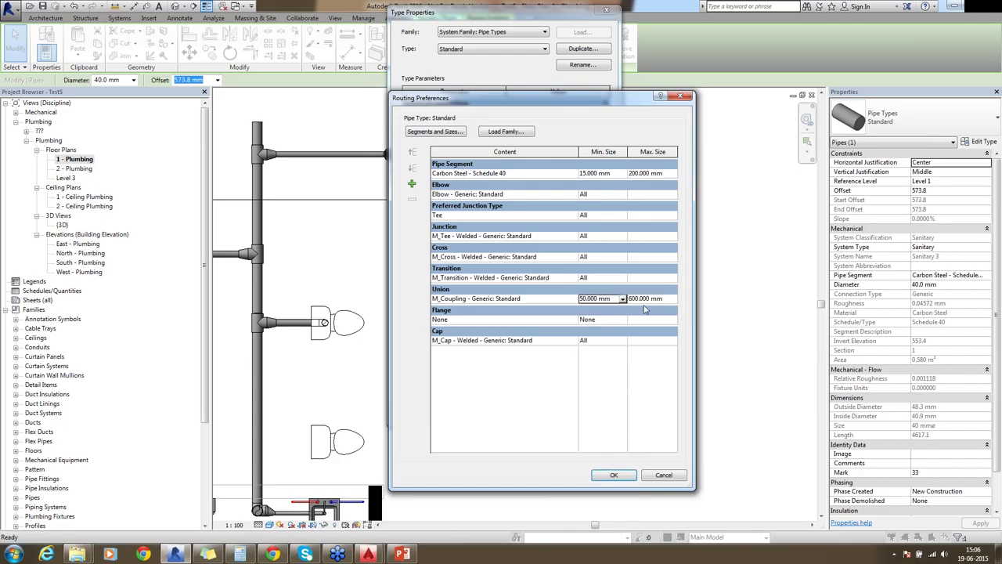
{"action": "left_click", "coordinate": [616, 476]}
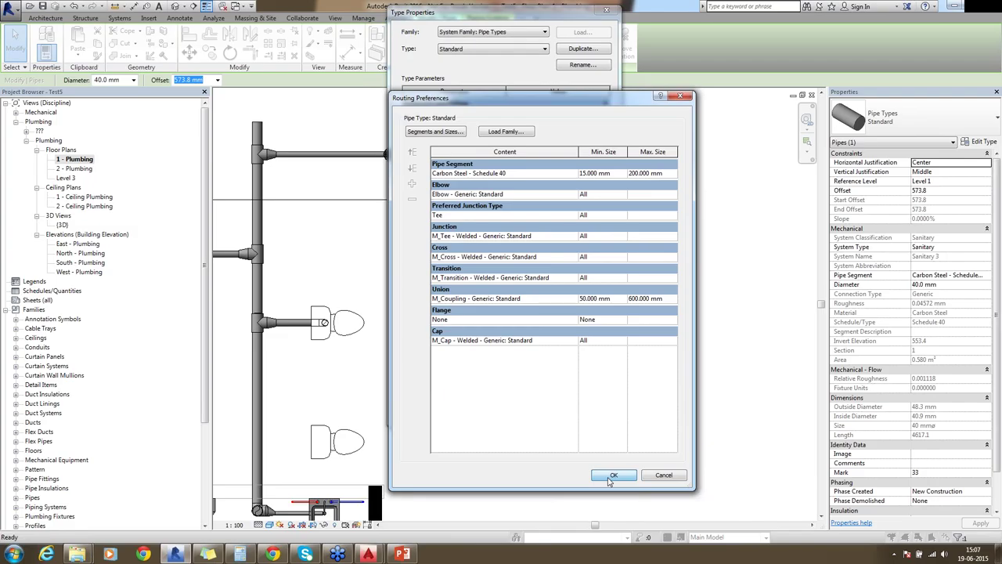
{"action": "left_click", "coordinate": [613, 476]}
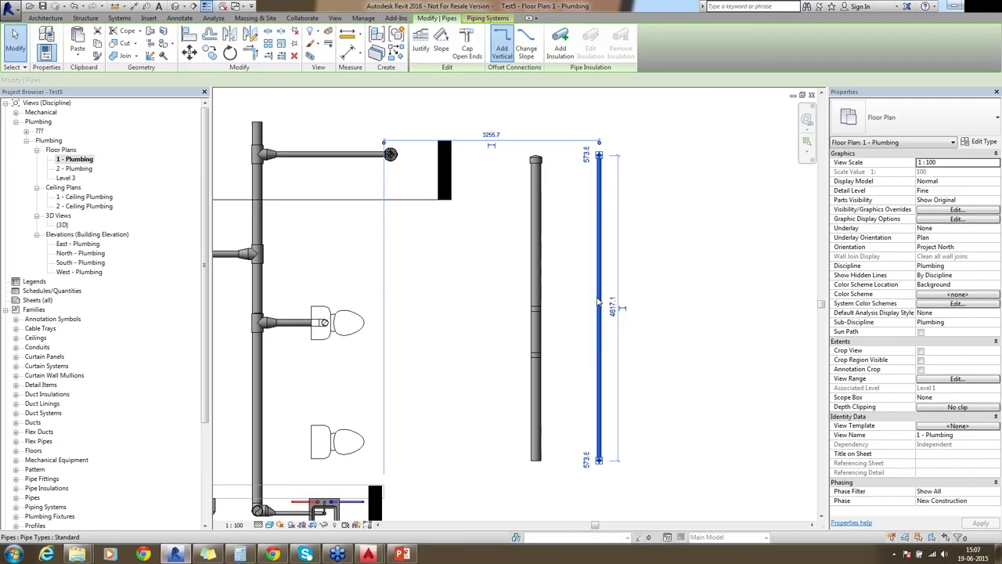
- Create a similar vertical pipe with 80 mm diameter, about 4.5 m long, parallel to the 40 mm pipe on its right
{"action": "key", "text": "c"}
{"action": "key", "text": "s"}
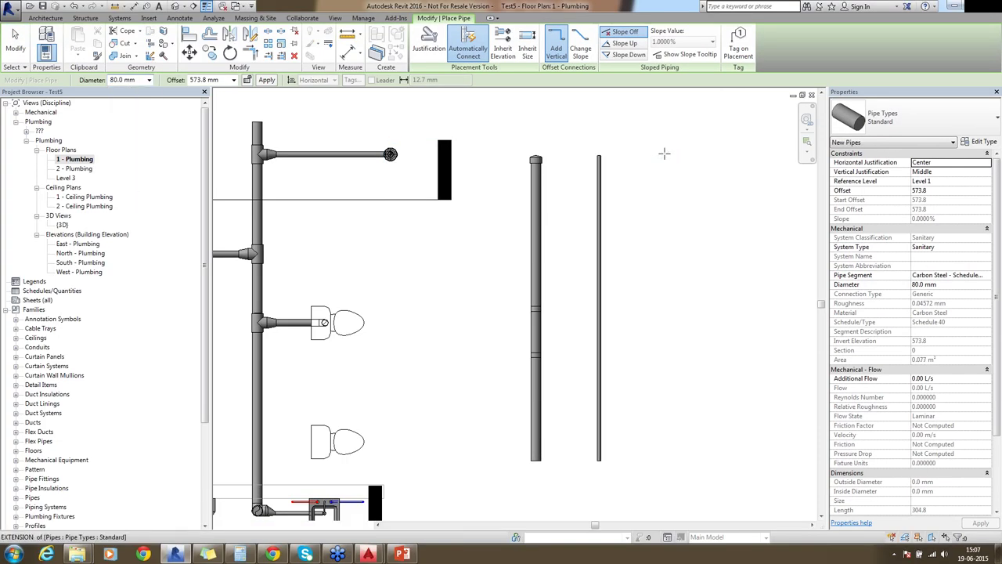
{"action": "left_click", "coordinate": [664, 154]}
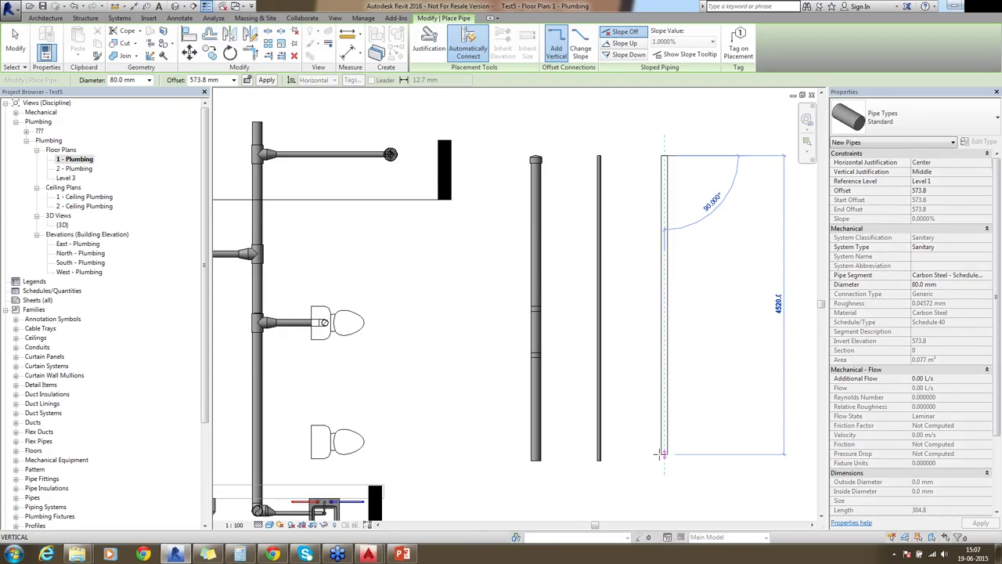
{"action": "left_click", "coordinate": [661, 454]}
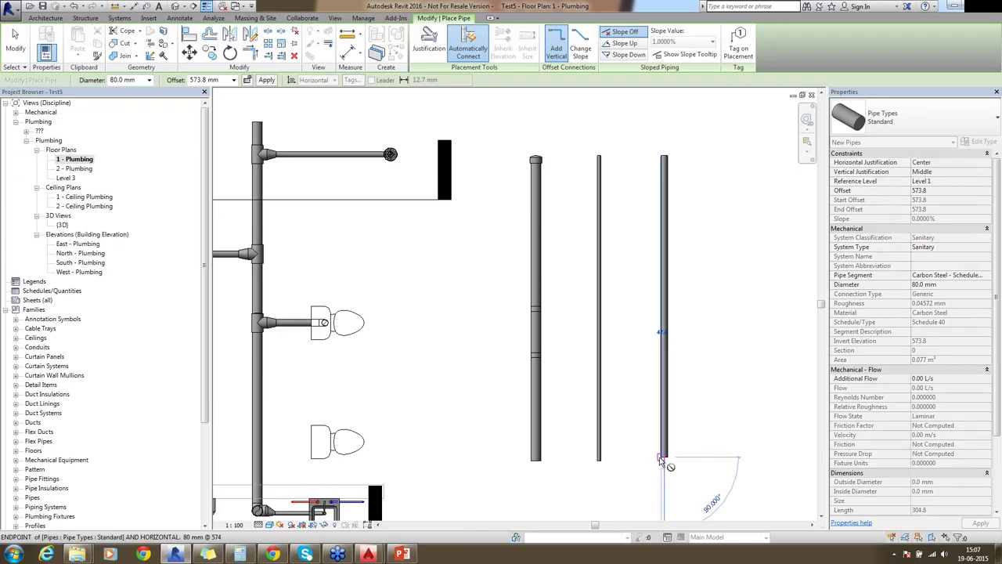
{"action": "key", "text": "Escape"}
{"action": "key", "text": "Escape"}
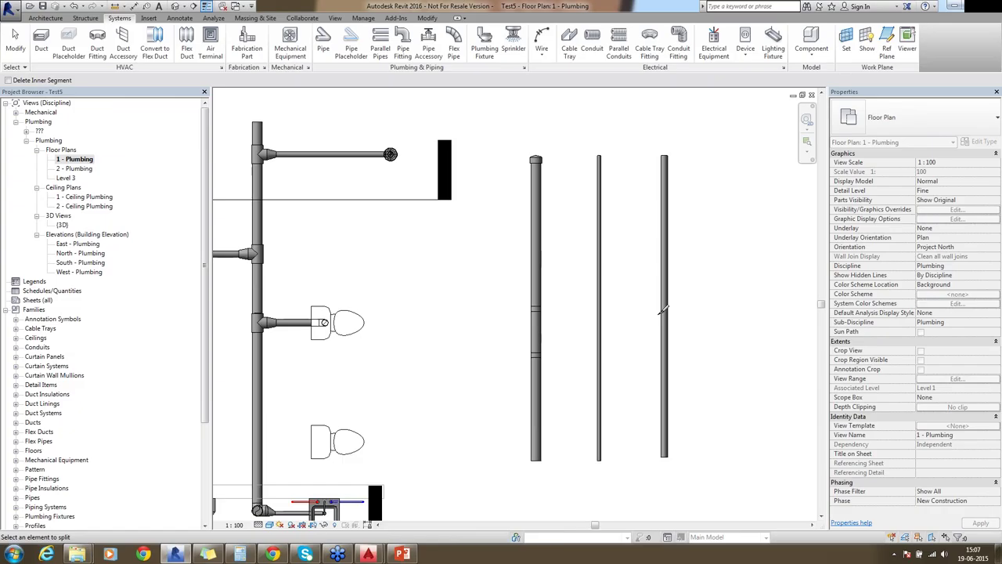
- Split the new 80 mm pipe near its midpoint
{"action": "scroll", "coordinate": [569, 352], "scroll_direction": "up", "scroll_amount": 1}
{"action": "key", "text": "s"}
{"action": "key", "text": "l"}
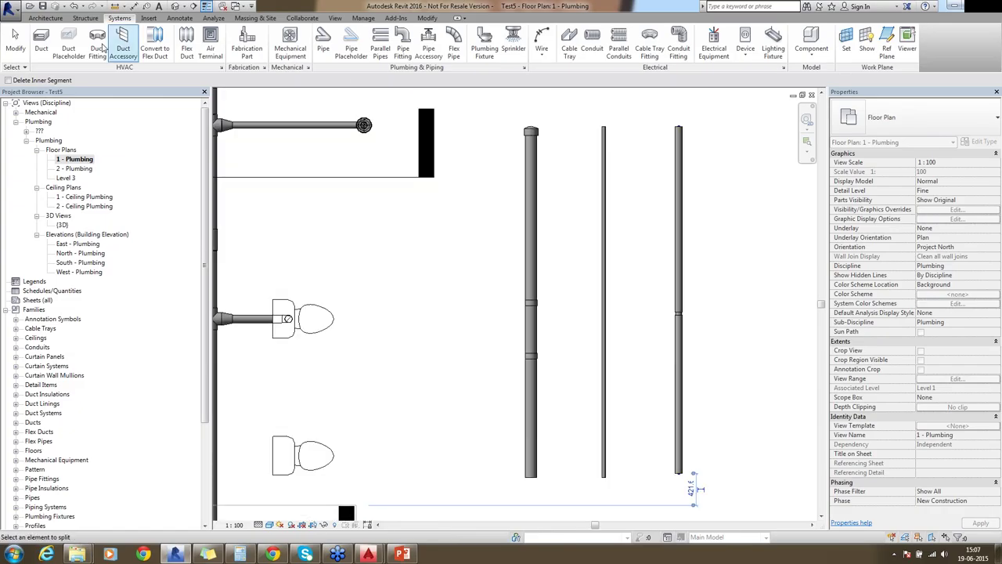
{"action": "left_click", "coordinate": [15, 43]}
- Inspect the union size range in the 40 mm pipe type's routing preferences and leave them without changes
{"action": "left_click", "coordinate": [603, 157]}
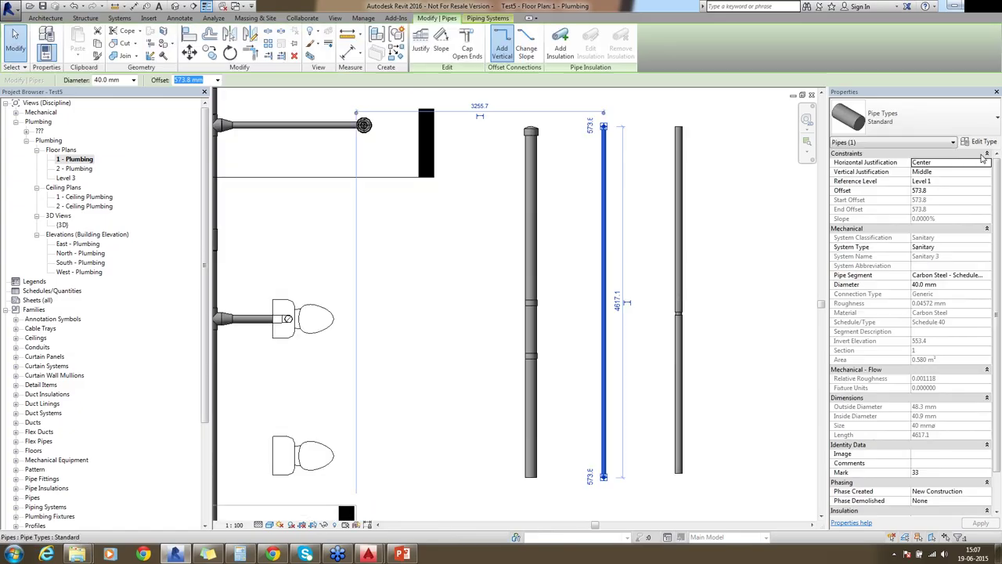
{"action": "left_click", "coordinate": [983, 142]}
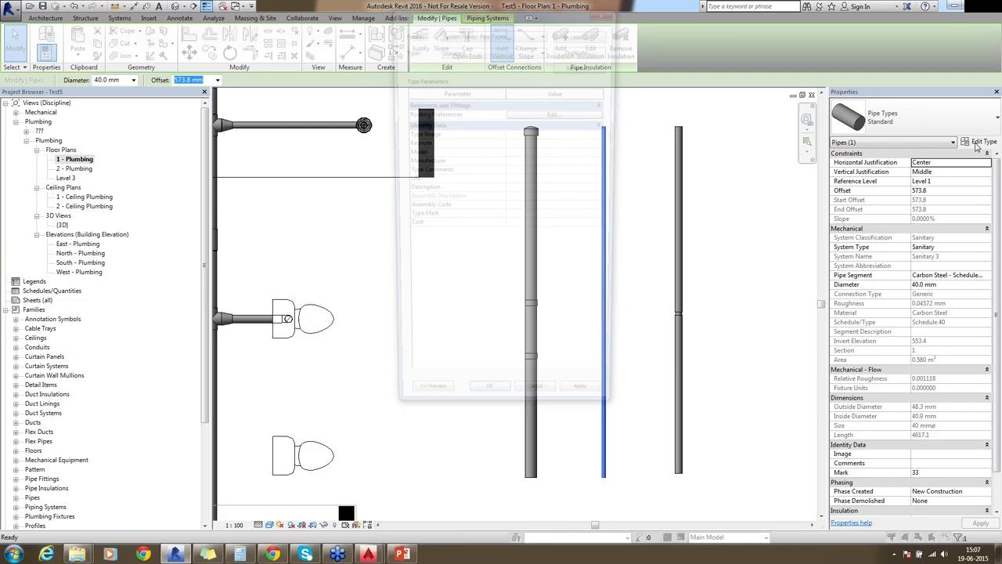
{"action": "left_click", "coordinate": [554, 114]}
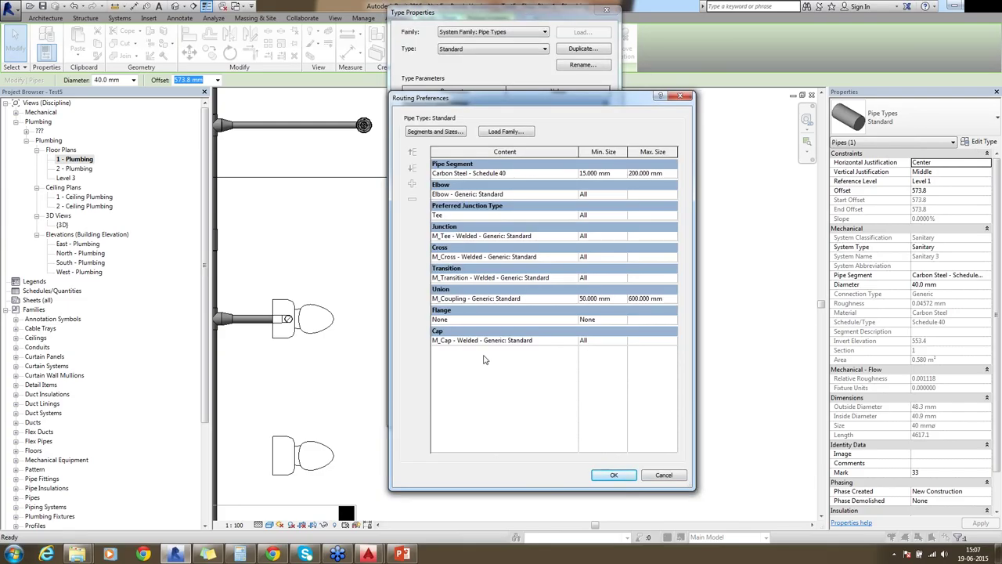
{"action": "left_click", "coordinate": [664, 475]}
{"action": "key", "text": "Escape"}
{"action": "key", "text": "Escape"}
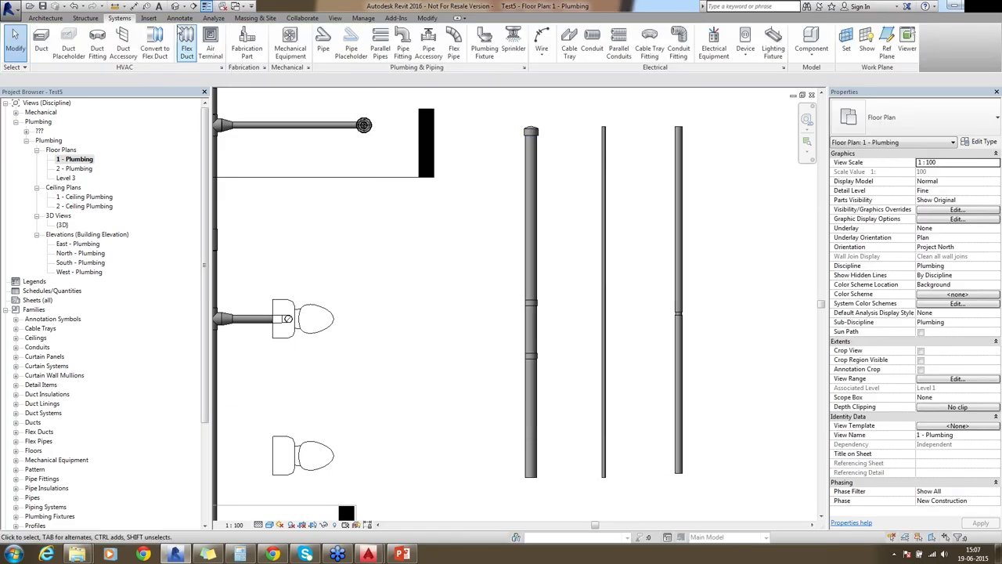
{"action": "left_click", "coordinate": [604, 206]}
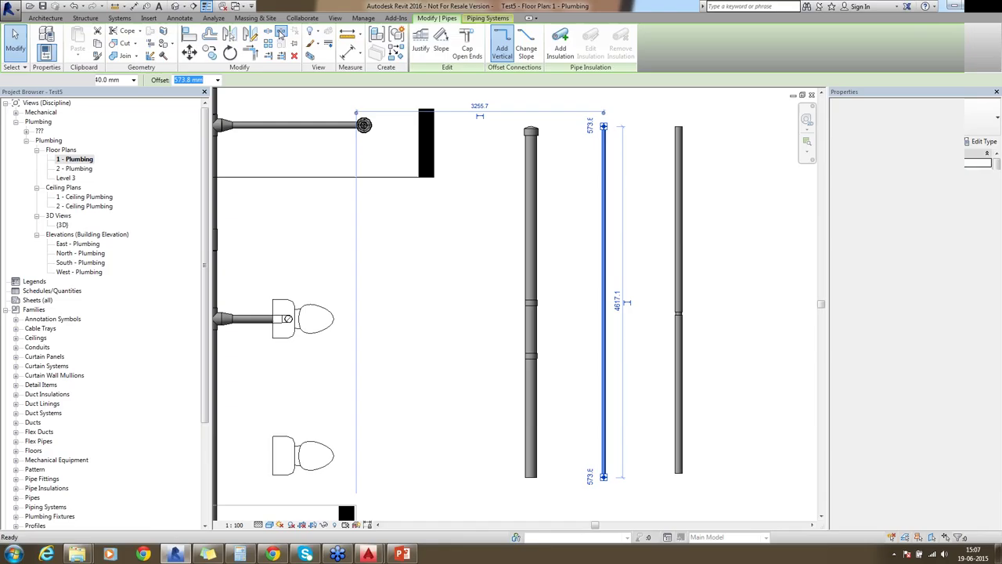
{"action": "key", "text": "Escape"}
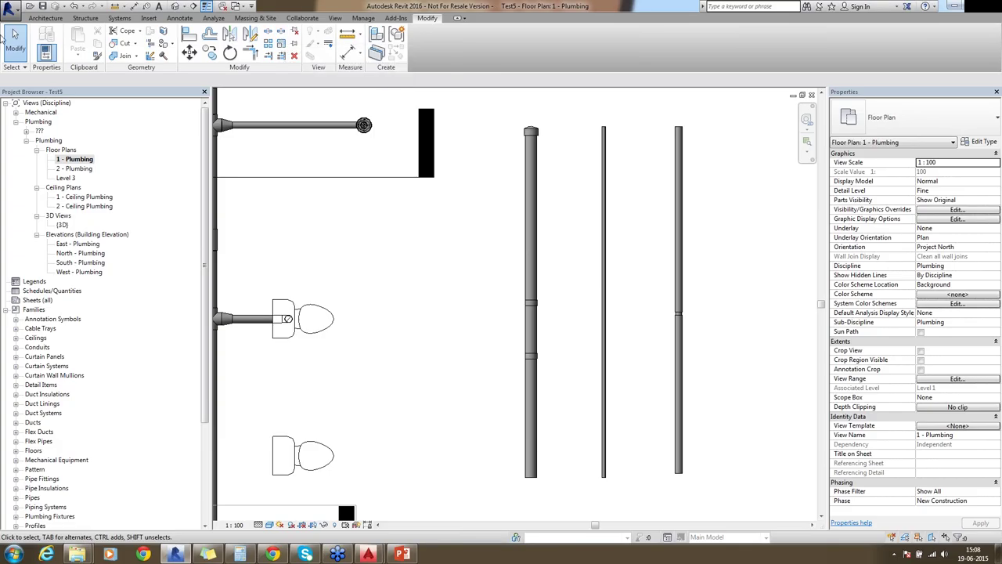
- Draw a vertical Generic - 200mm wall from Level 1 up to Level 2, to the right of the 80 mm pipe
{"action": "left_click", "coordinate": [47, 18]}
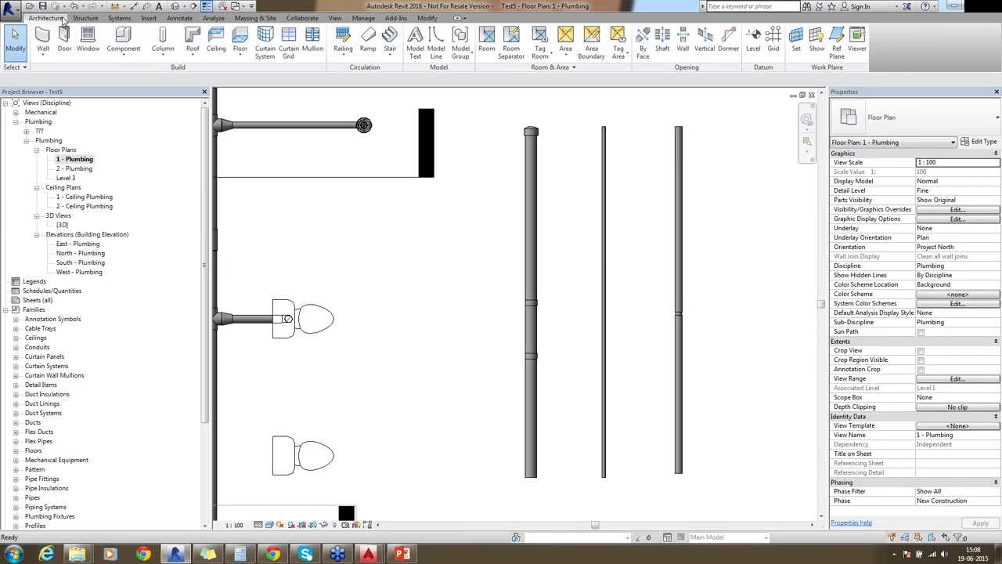
{"action": "left_click", "coordinate": [42, 39]}
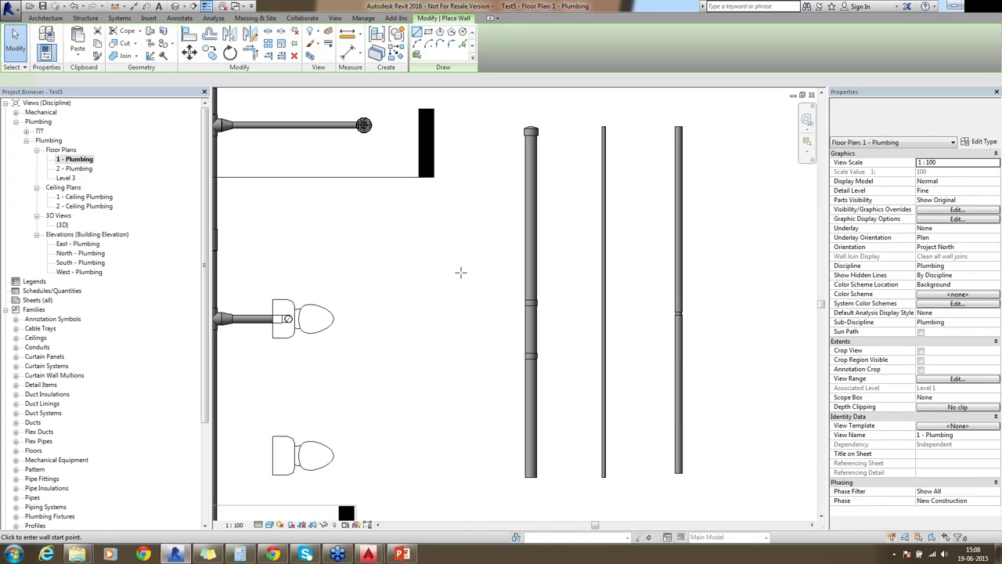
{"action": "left_click", "coordinate": [736, 163]}
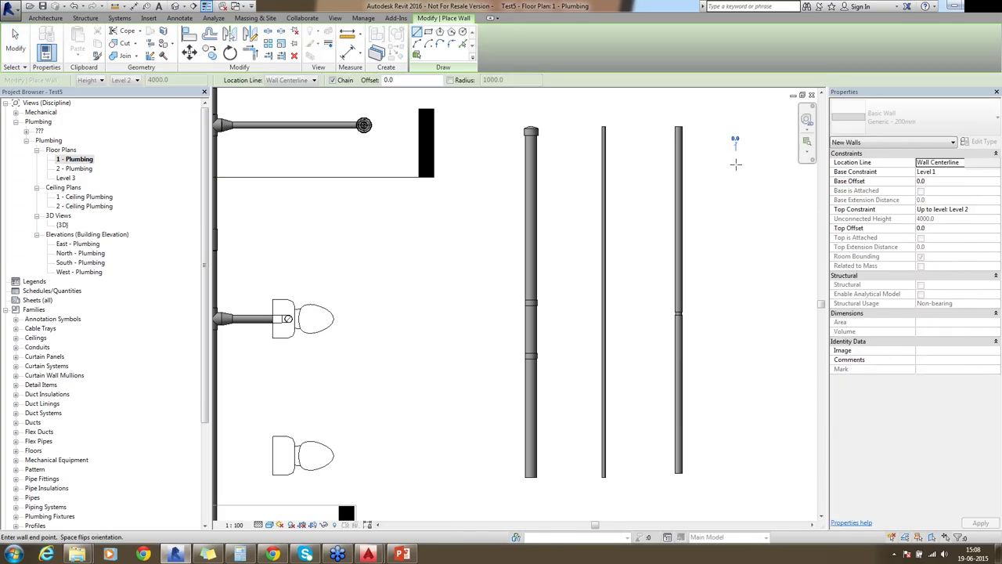
{"action": "left_click", "coordinate": [735, 476]}
{"action": "key", "text": "Escape"}
{"action": "key", "text": "Escape"}
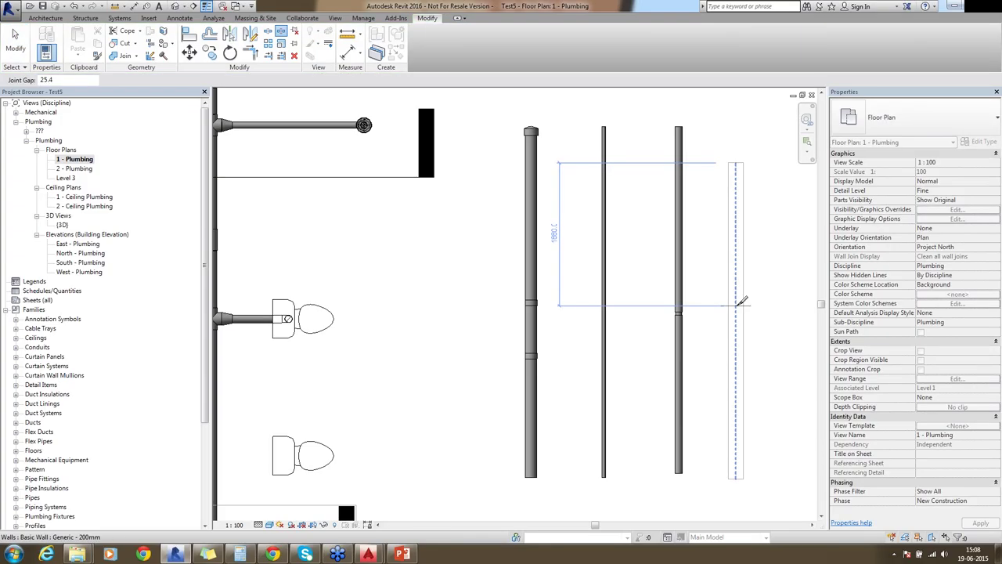
- Split the new wall with a 25.4 mm joint gap about 1880 mm below its upper end
{"action": "left_click", "coordinate": [741, 300]}
{"action": "key", "text": "Escape"}
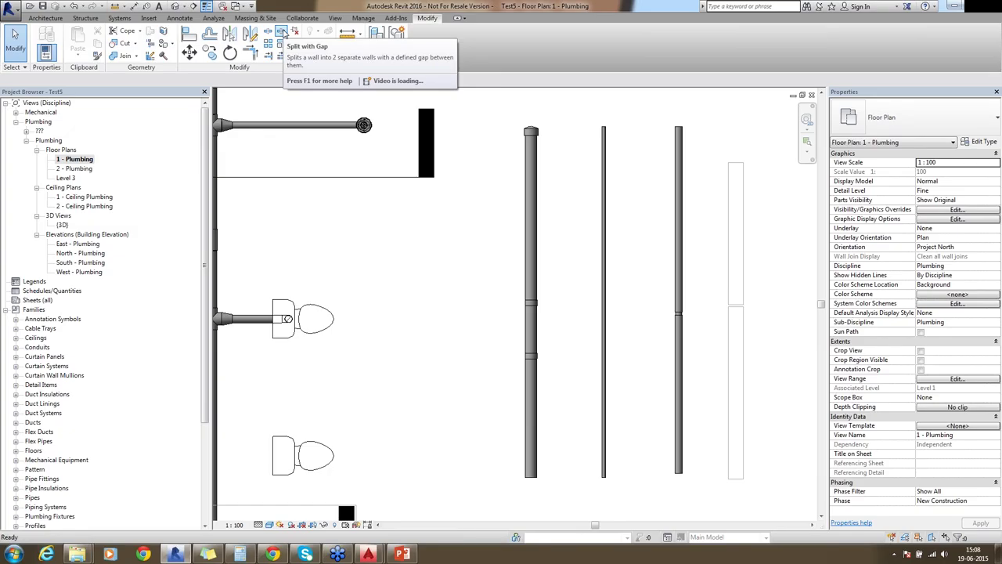
{"action": "left_click", "coordinate": [741, 198]}
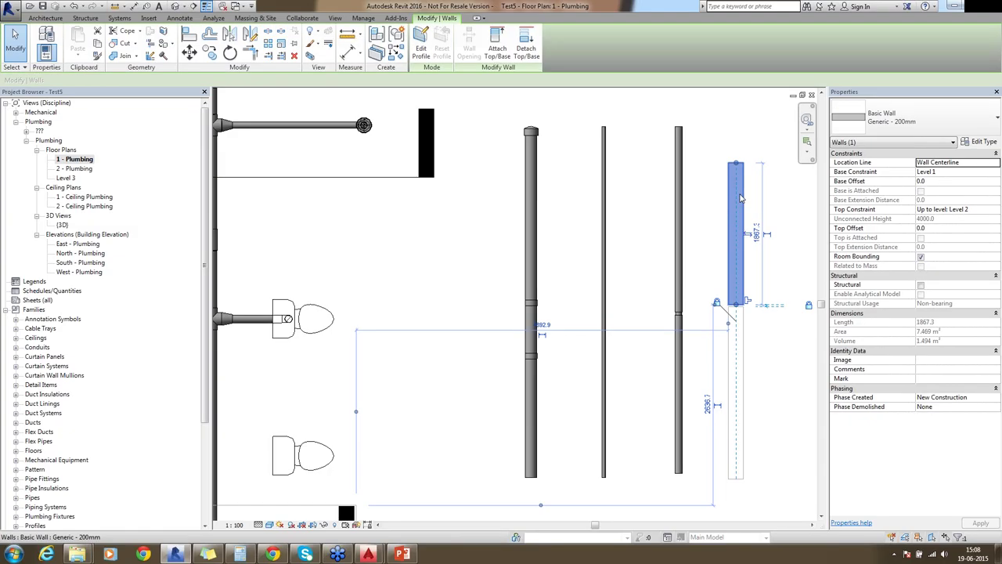
{"action": "key", "text": "Escape"}
- Fit the whole floor plan in view and open the 3D view of the model
{"action": "middle_click", "coordinate": [583, 256]}
{"action": "middle_click", "coordinate": [582, 257]}
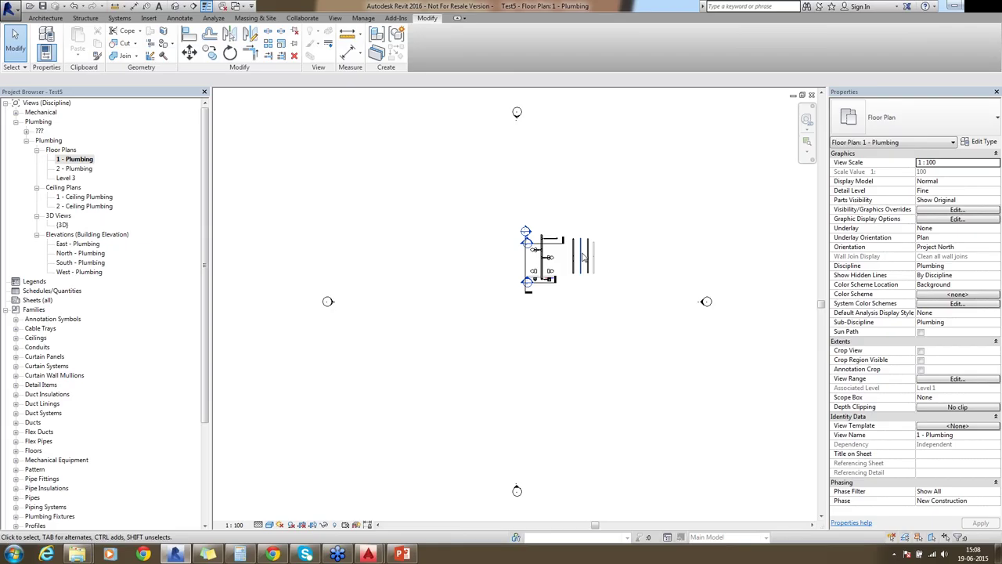
{"action": "key", "text": "3"}
{"action": "key", "text": "d"}
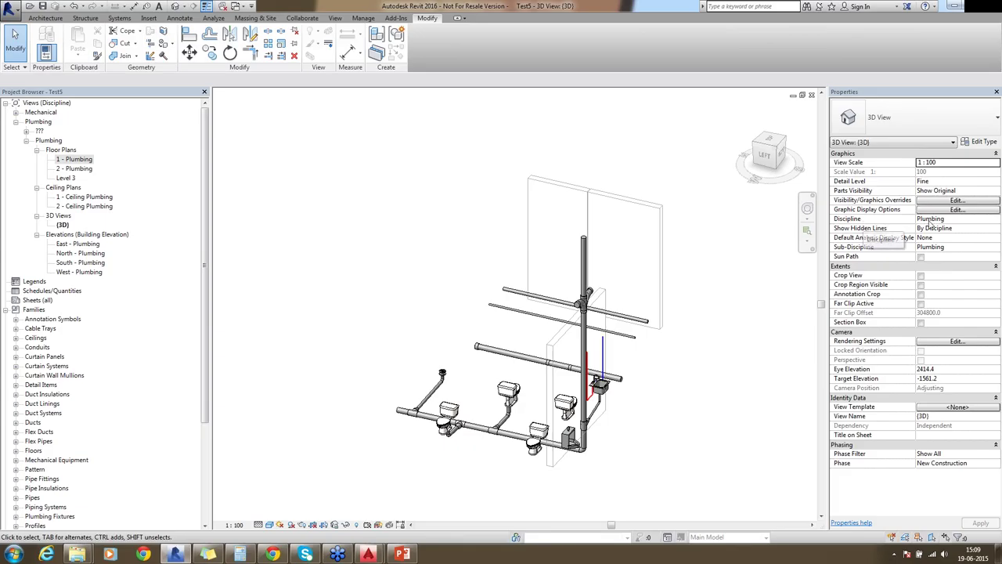
- Switch the 3D view's discipline to Coordination and, after comparing how the walls display, to Mechanical
{"action": "left_click", "coordinate": [973, 220]}
{"action": "left_click", "coordinate": [994, 222]}
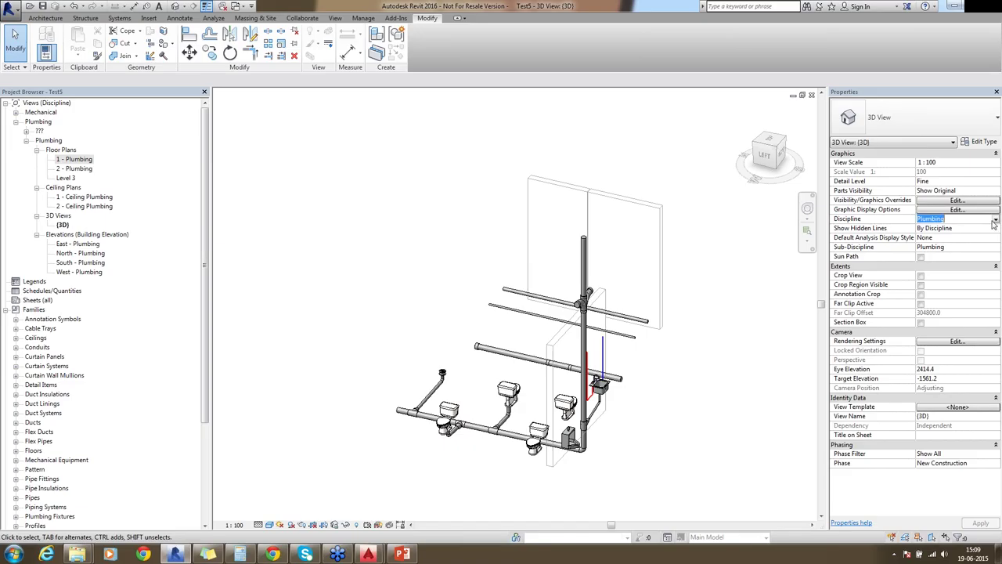
{"action": "scroll", "coordinate": [994, 223], "scroll_direction": "down", "scroll_amount": 1}
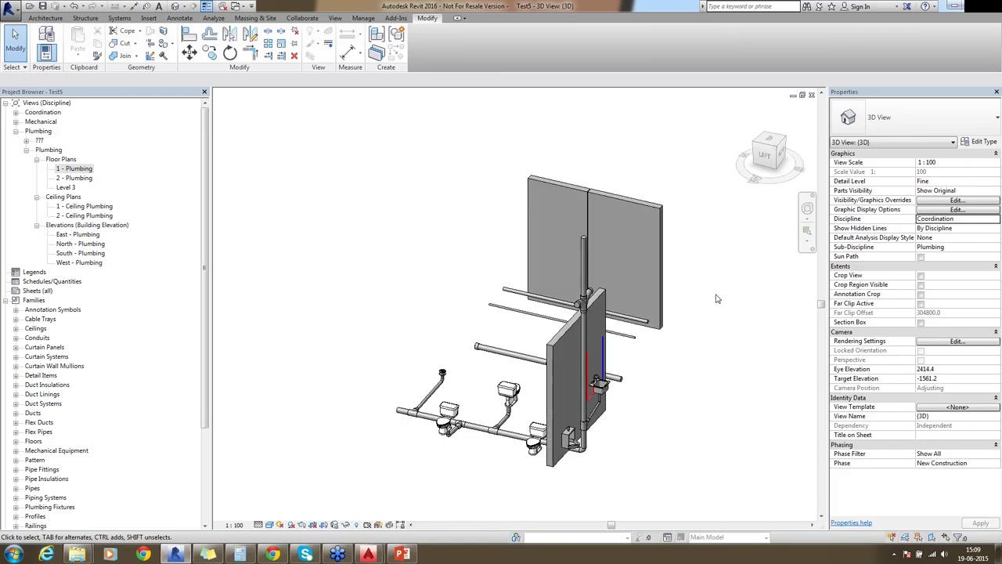
{"action": "left_click", "coordinate": [996, 220]}
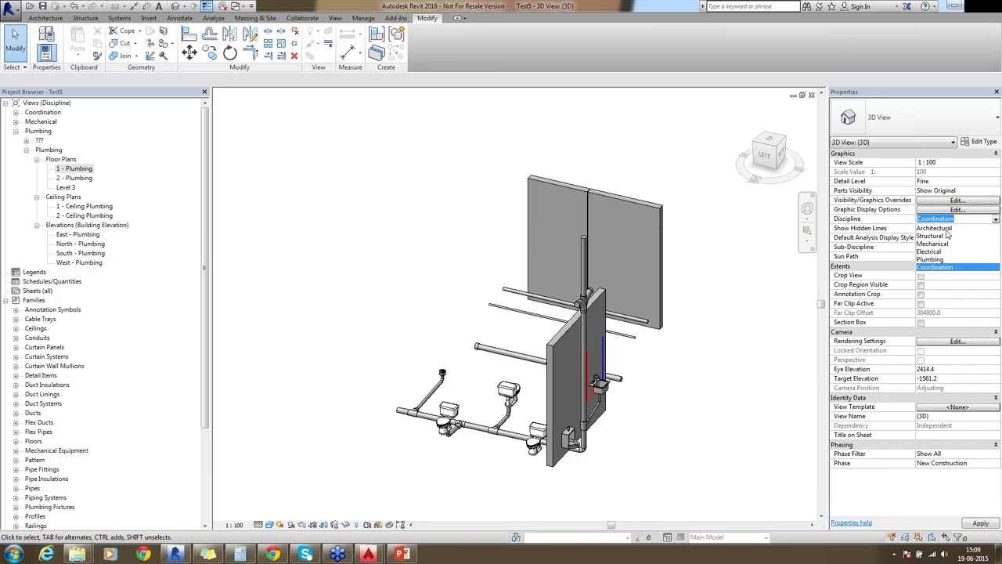
{"action": "left_click", "coordinate": [932, 244]}
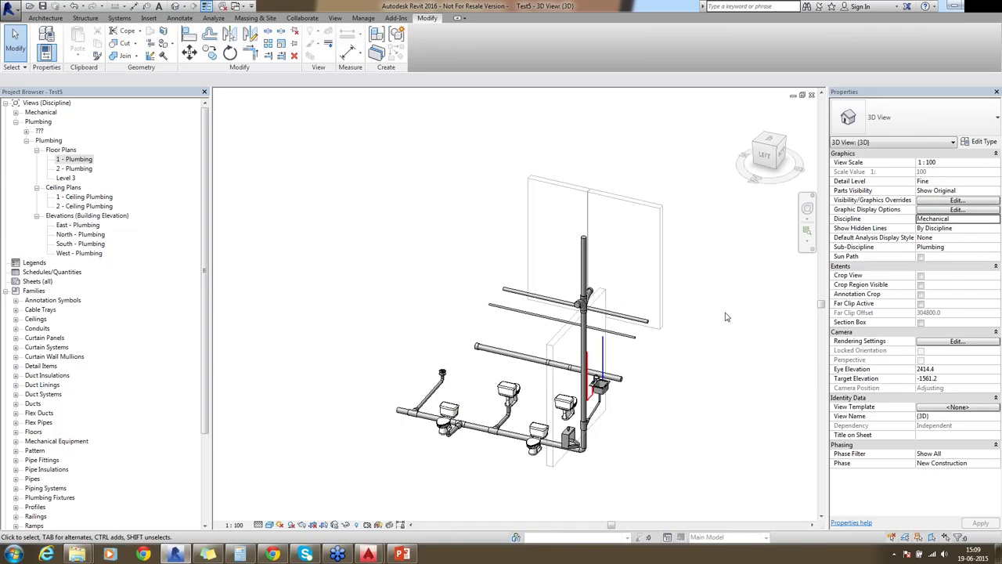
- Try the Electrical discipline on the 3D view and set it back to Plumbing
{"action": "left_click", "coordinate": [995, 220]}
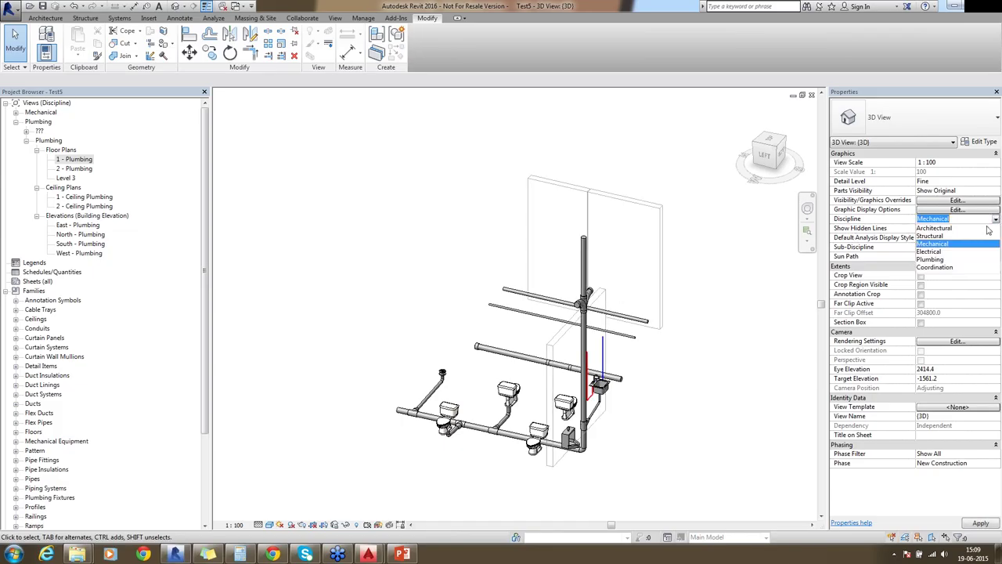
{"action": "left_click", "coordinate": [939, 253]}
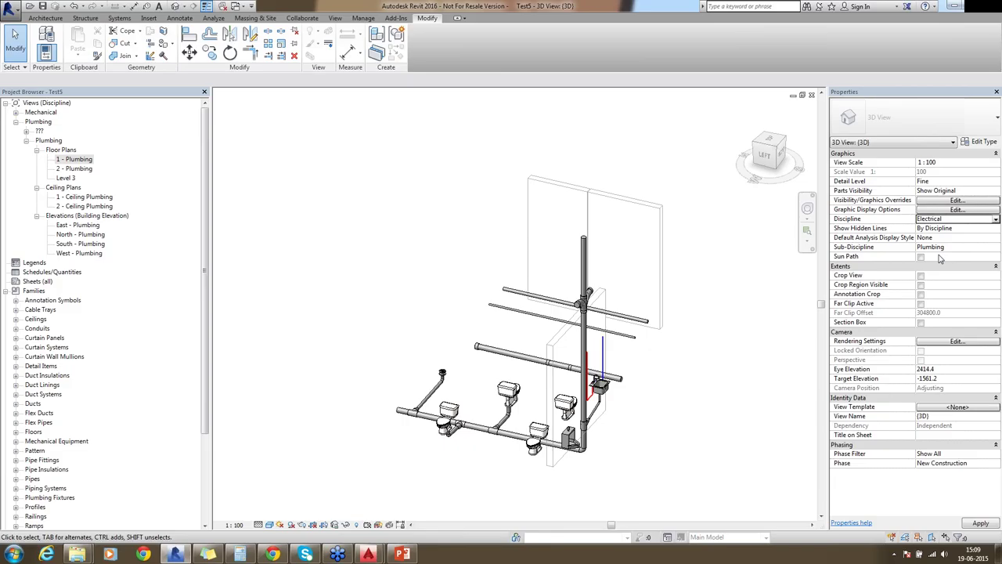
{"action": "left_click", "coordinate": [995, 219]}
{"action": "left_click", "coordinate": [940, 260]}
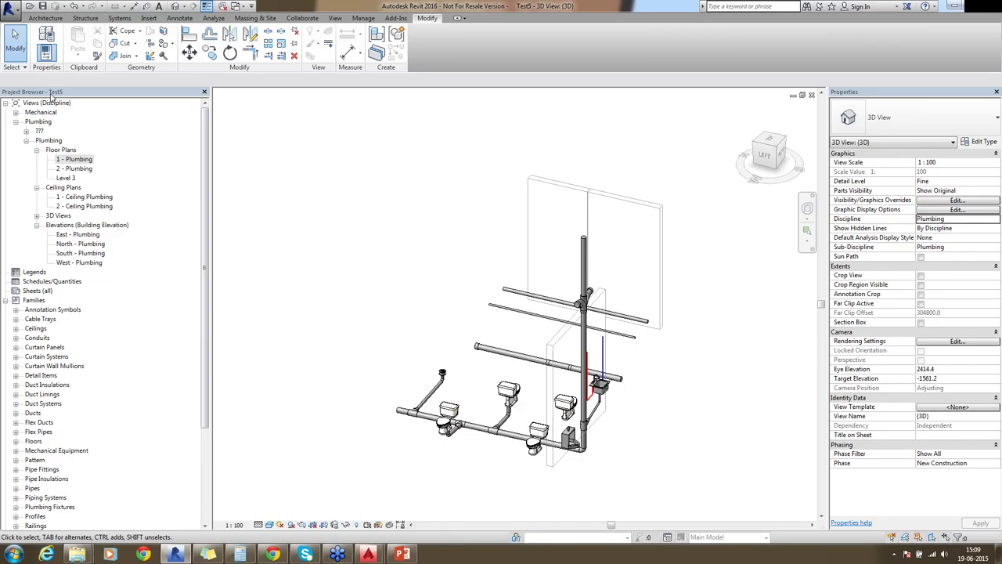
- Open Section 1 from the uncategorised ??? group of plumbing views and set its Sub-Discipline to Plumbing
{"action": "left_click", "coordinate": [26, 141]}
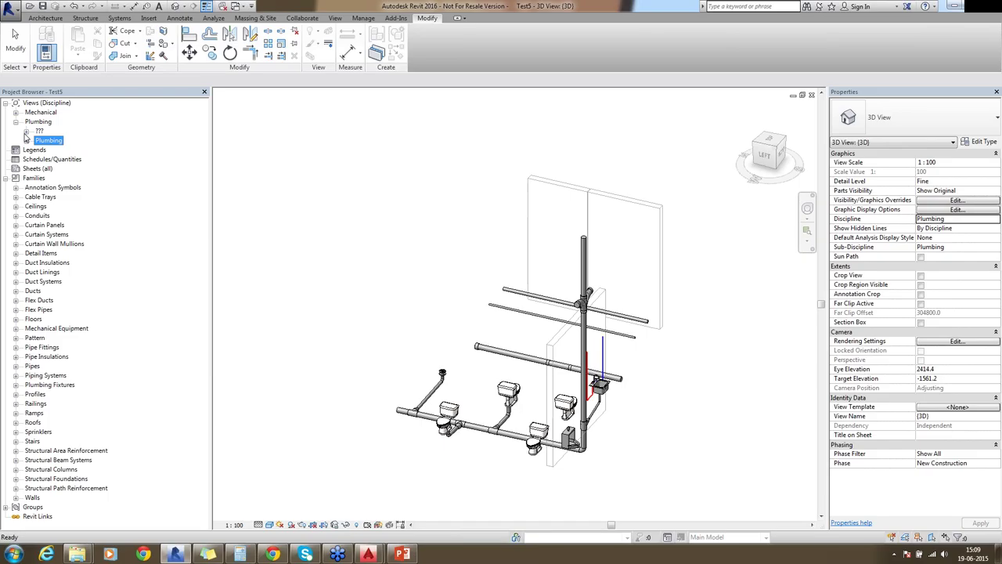
{"action": "left_click", "coordinate": [26, 132]}
{"action": "left_click", "coordinate": [36, 149]}
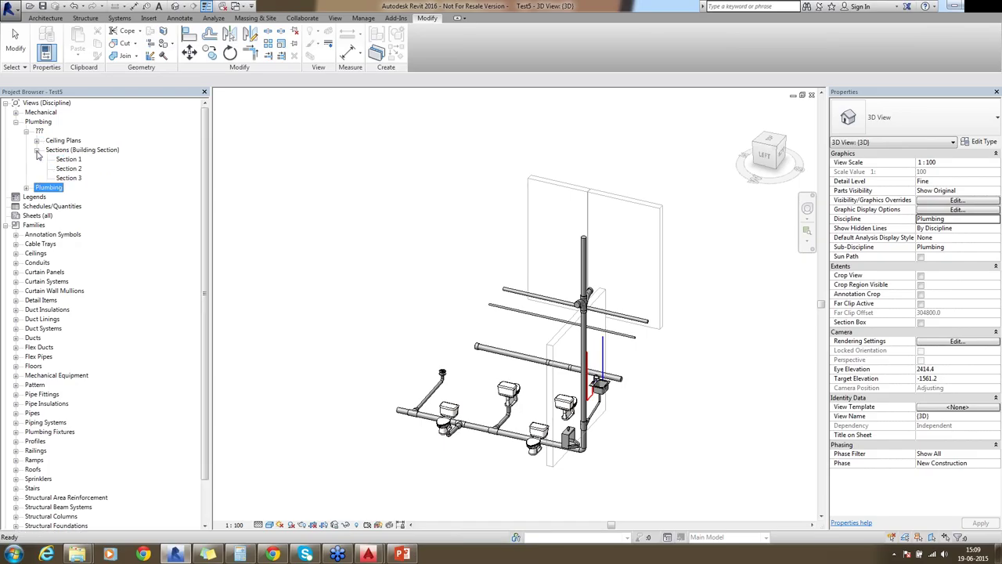
{"action": "double_click", "coordinate": [67, 159]}
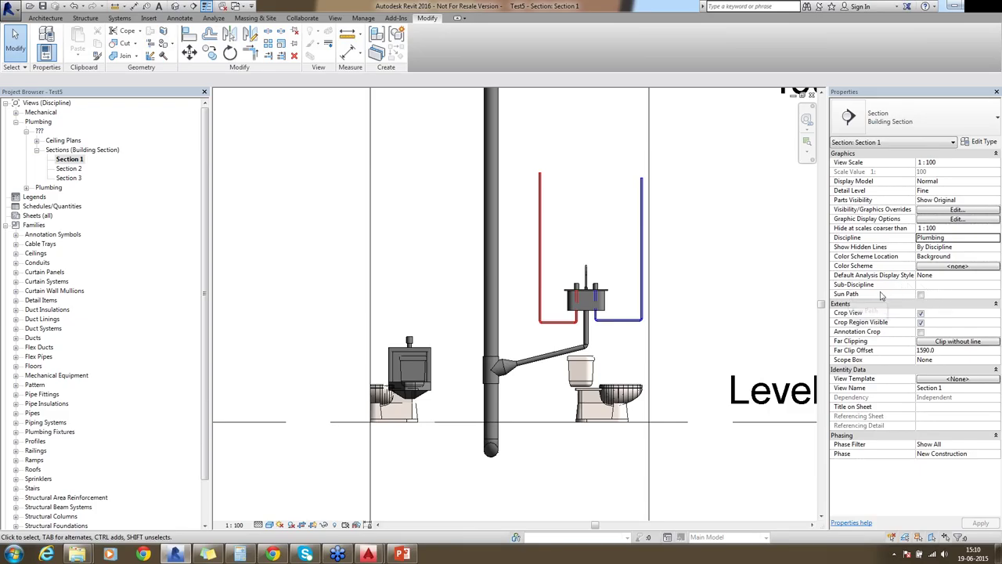
{"action": "left_click", "coordinate": [945, 285]}
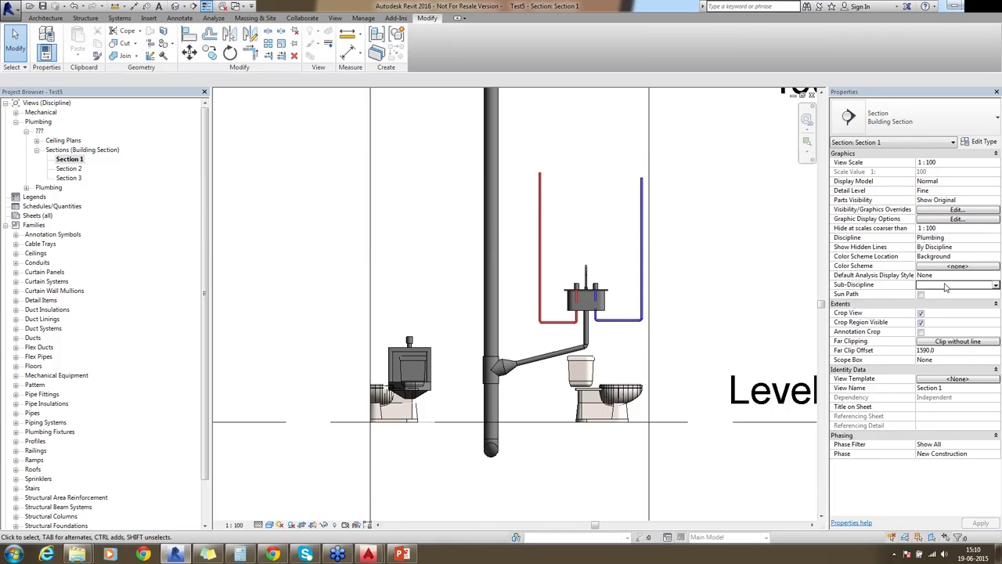
{"action": "left_click", "coordinate": [945, 285]}
{"action": "left_click", "coordinate": [945, 296]}
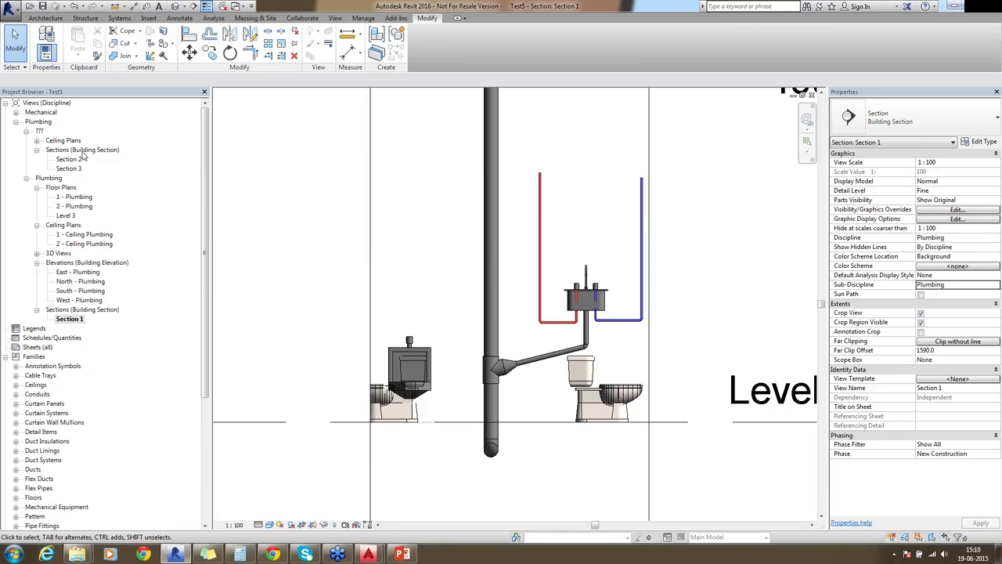
- Set the Sub-Discipline of the uncategorised Level 3 ceiling plan to Plumbing
{"action": "left_click", "coordinate": [36, 141]}
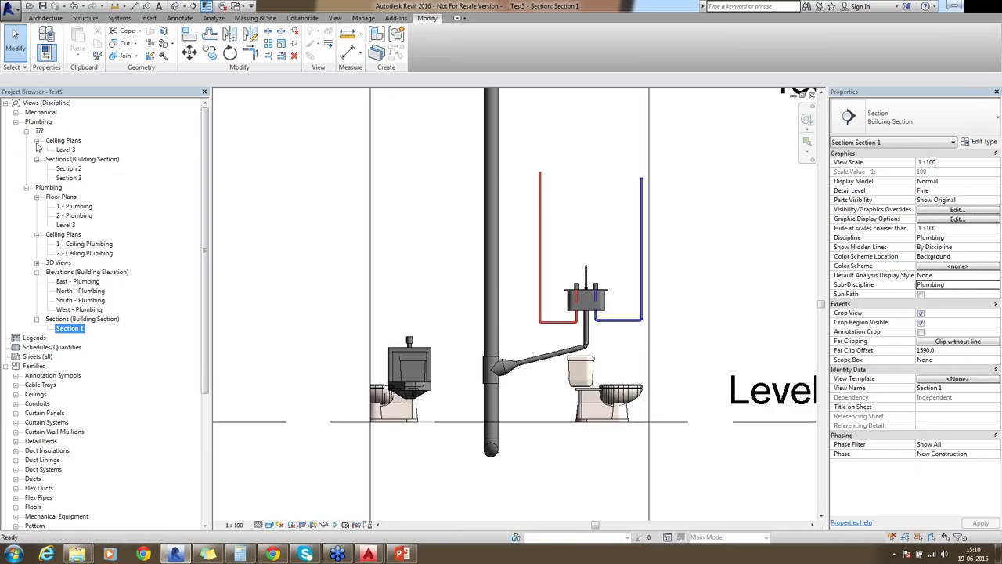
{"action": "left_click", "coordinate": [65, 150]}
{"action": "left_click", "coordinate": [957, 294]}
{"action": "left_click", "coordinate": [951, 313]}
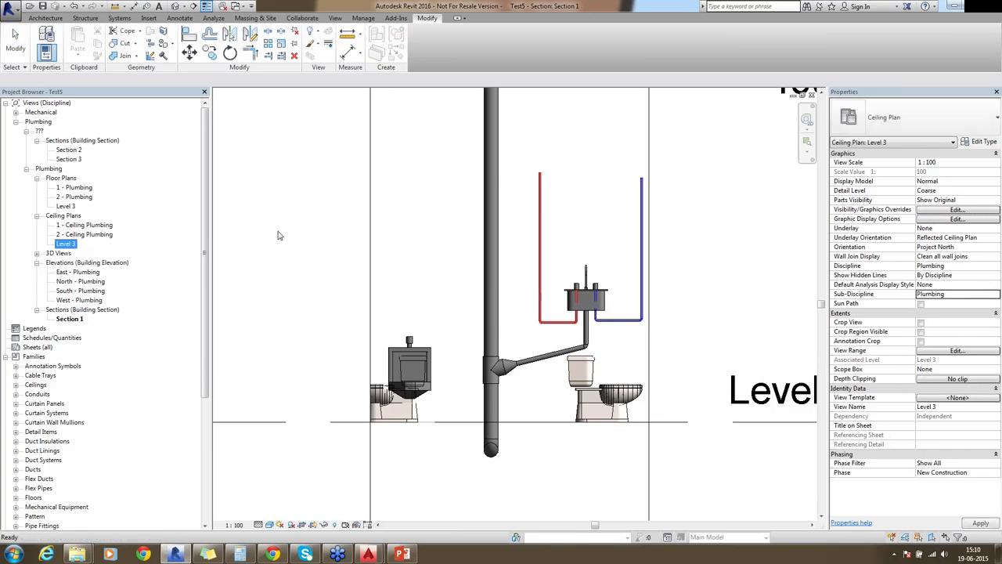
- Set the Sub-Discipline of Section 2 and Section 3 to Plumbing
{"action": "left_click", "coordinate": [68, 159]}
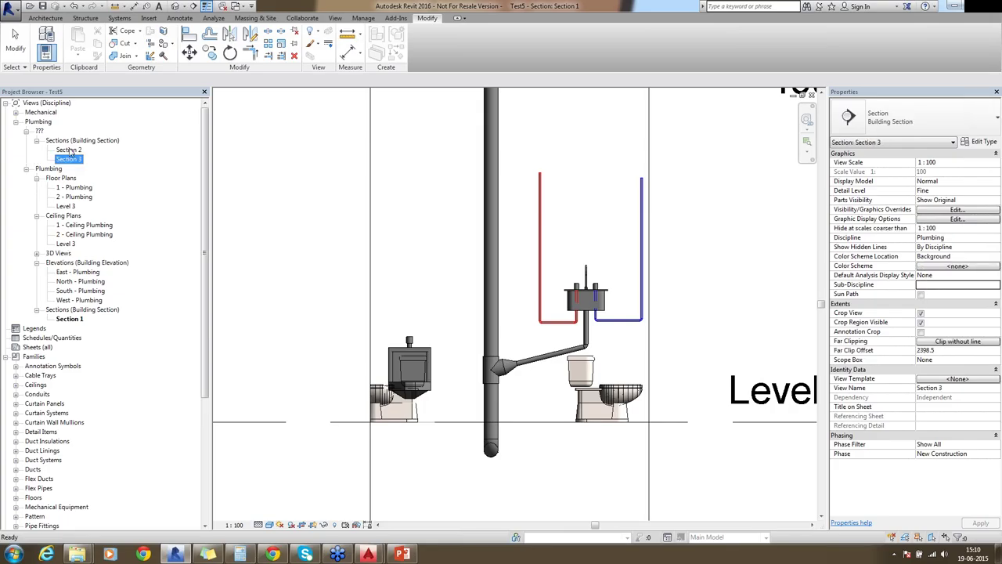
{"action": "left_click", "coordinate": [957, 284]}
{"action": "left_click", "coordinate": [942, 283]}
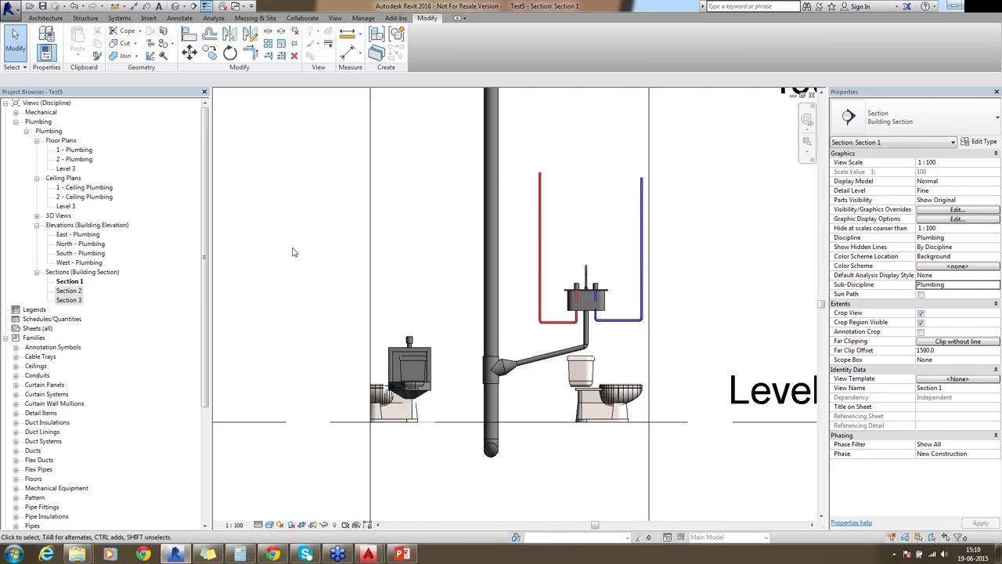
- Expand the Mechanical views down to the HVAC group and review how the views are organised by discipline
{"action": "left_click", "coordinate": [16, 112]}
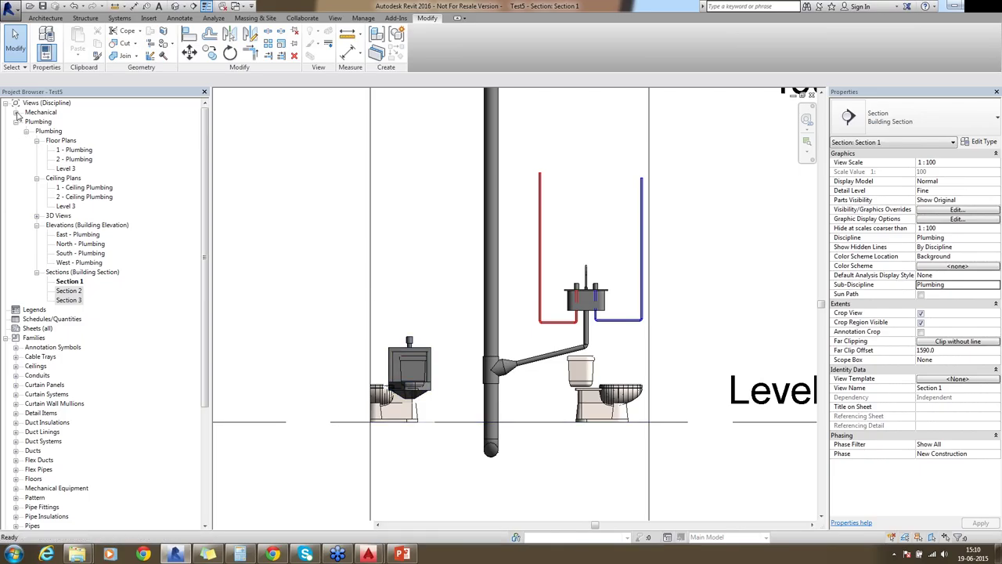
{"action": "left_click", "coordinate": [26, 122]}
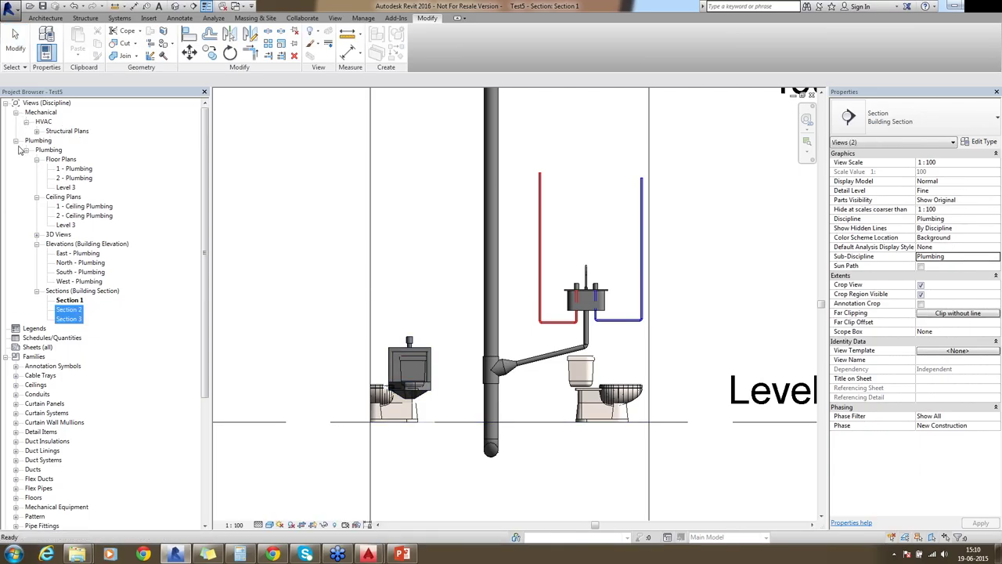
{"action": "left_click", "coordinate": [16, 140]}
{"action": "left_click", "coordinate": [16, 140]}
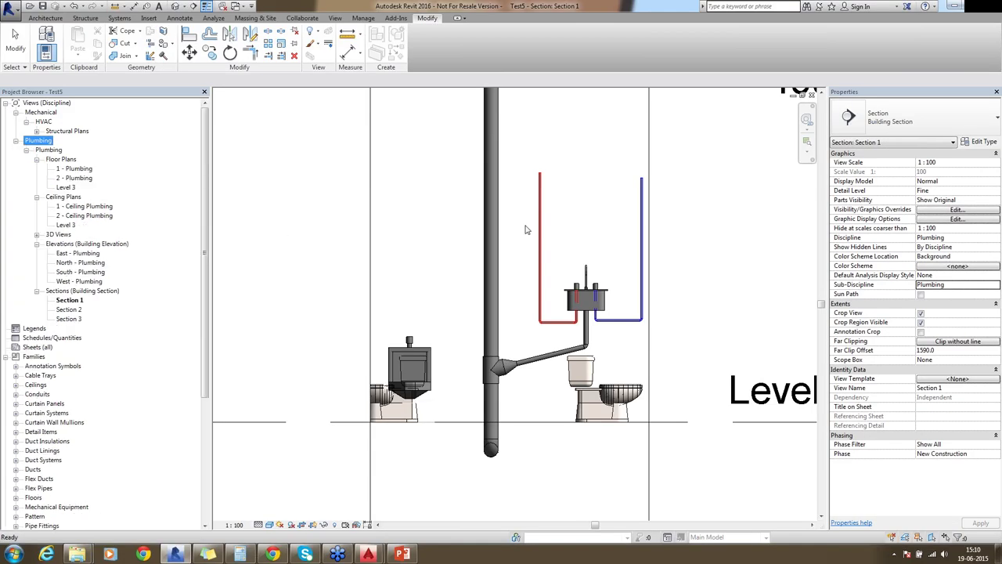
- Fit the whole of Section 1 in view and open the 3D view of the model
{"action": "left_click", "coordinate": [711, 160]}
{"action": "key", "text": "f"}
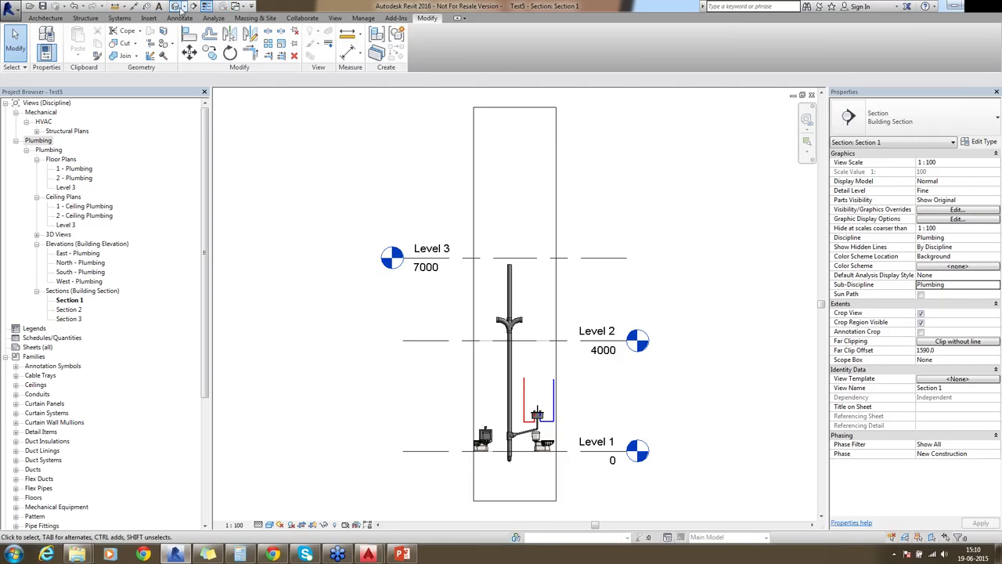
{"action": "left_click", "coordinate": [177, 6]}
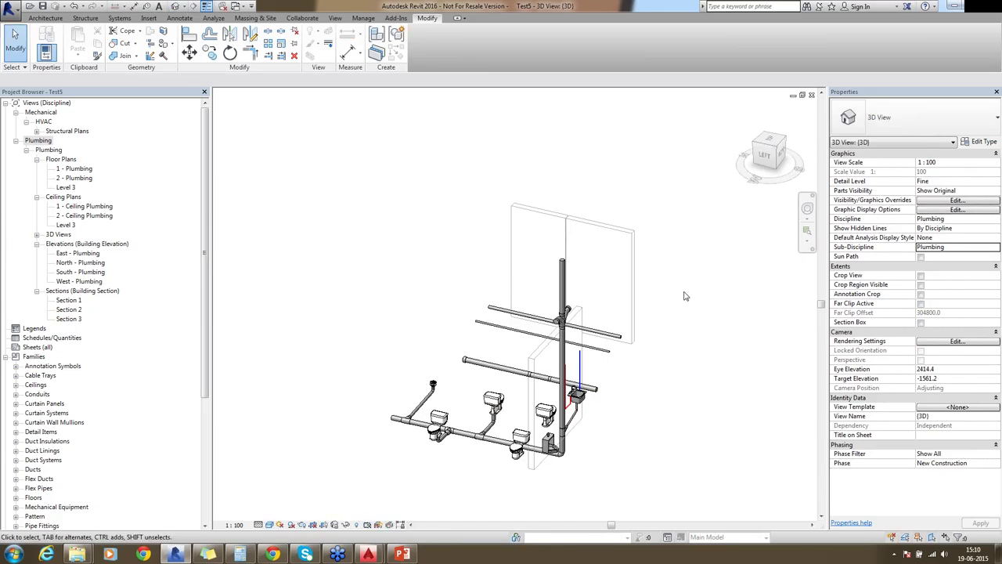
- Open the 1 - Plumbing floor plan framed around the pipes and fixtures
{"action": "left_click", "coordinate": [71, 169]}
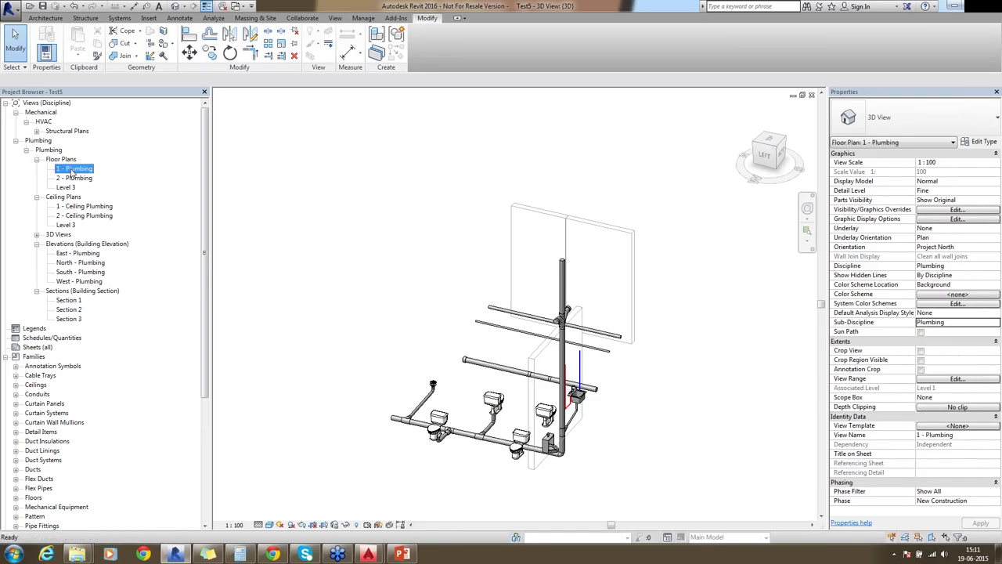
{"action": "double_click", "coordinate": [71, 170]}
{"action": "key", "text": "z"}
{"action": "key", "text": "r"}
{"action": "left_click_drag", "start_coordinate": [502, 208], "coordinate": [614, 307]}
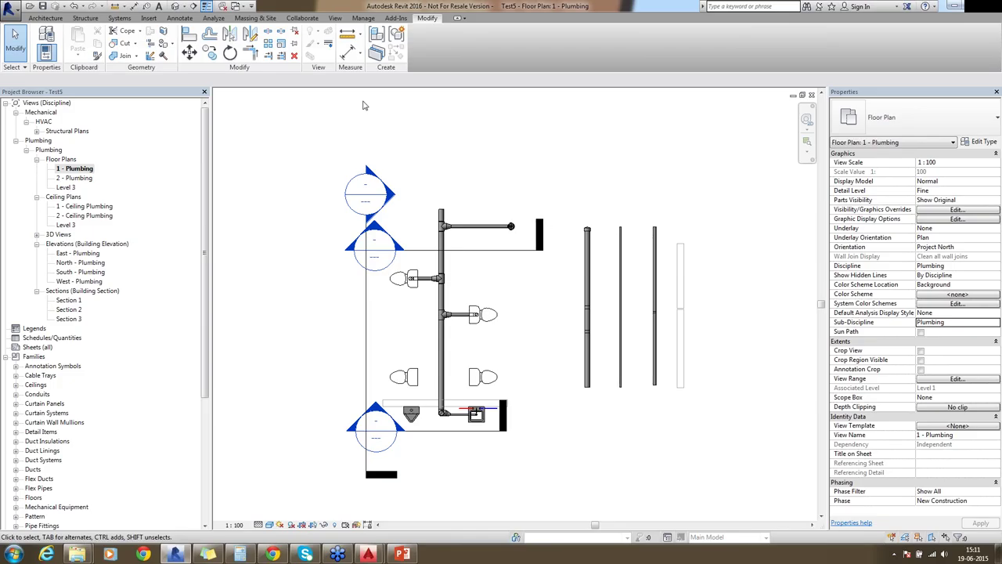
- Browse the plumbing fixture types available for placement, from floor drains to water closets, and leave without placing any
{"action": "left_click", "coordinate": [119, 18]}
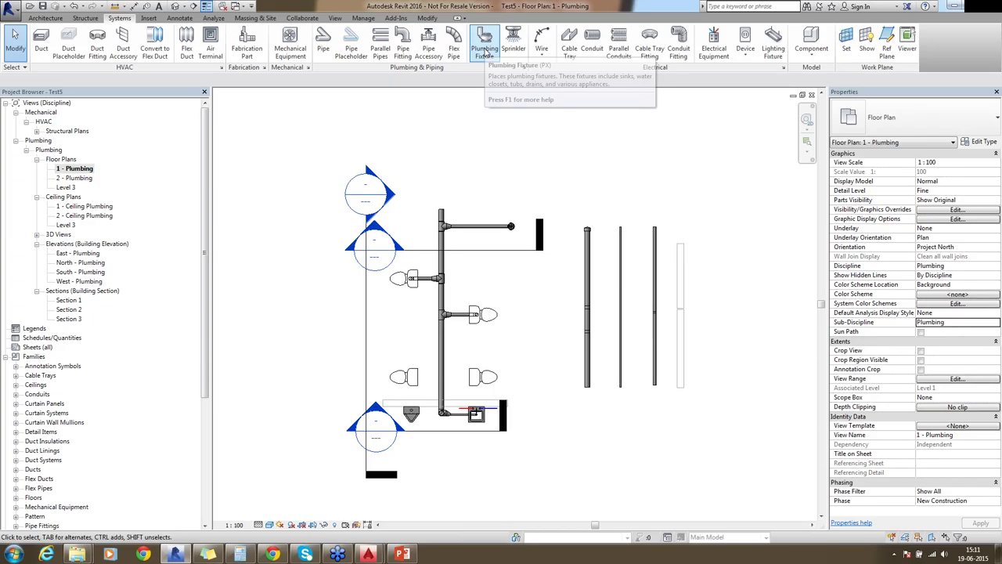
{"action": "left_click", "coordinate": [486, 52]}
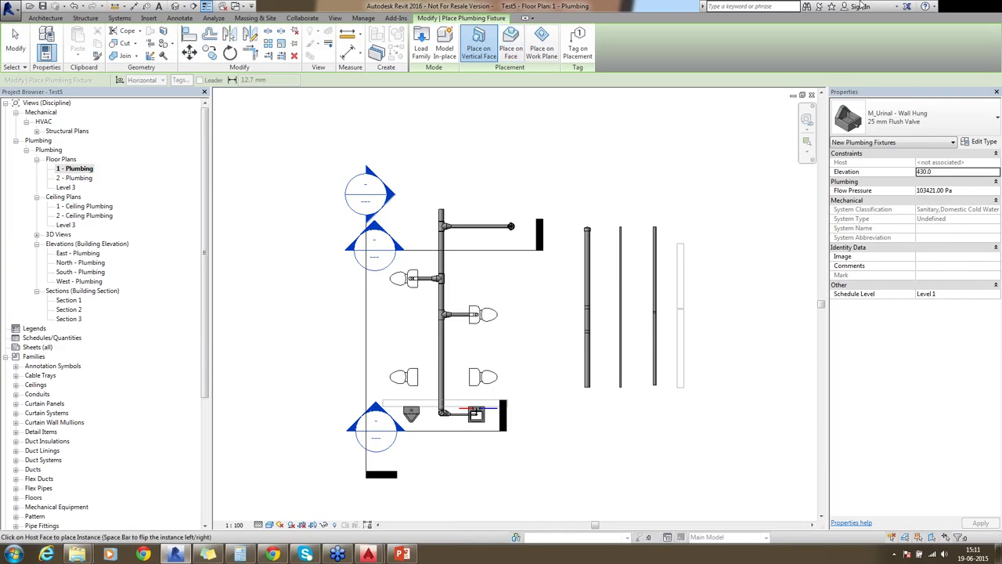
{"action": "left_click", "coordinate": [916, 117]}
{"action": "scroll", "coordinate": [990, 229], "scroll_direction": "up", "scroll_amount": 5}
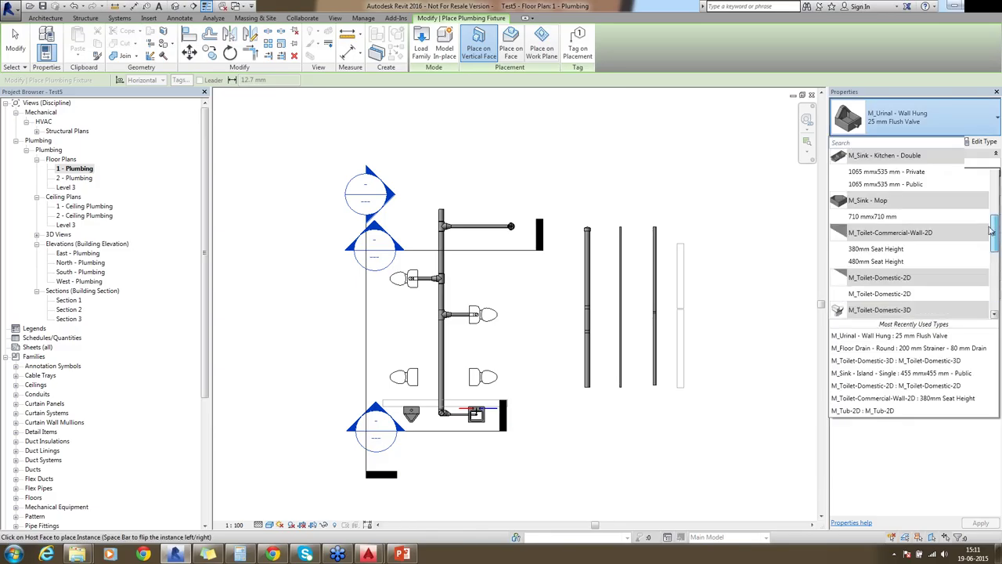
{"action": "scroll", "coordinate": [991, 230], "scroll_direction": "up", "scroll_amount": 5}
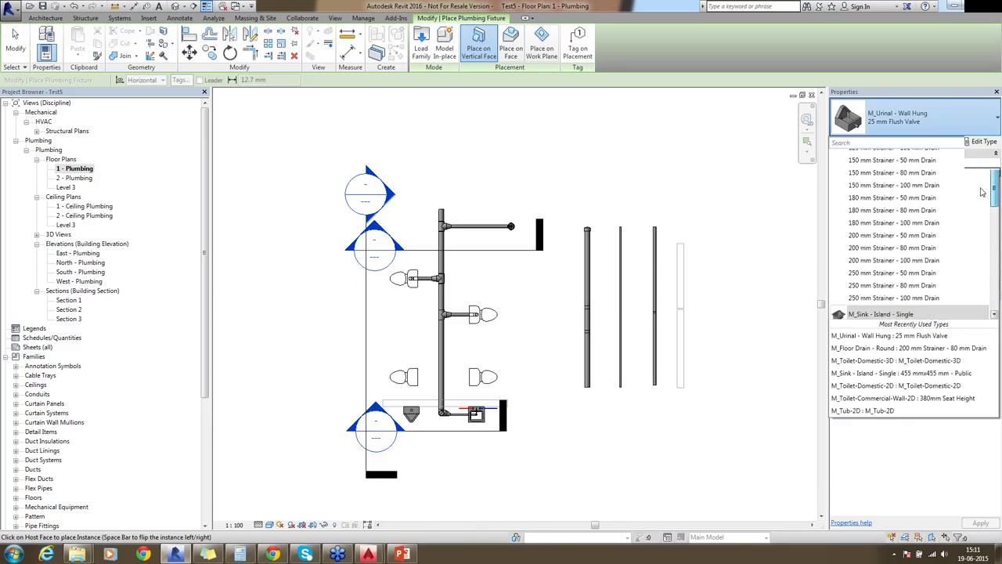
{"action": "scroll", "coordinate": [983, 210], "scroll_direction": "down", "scroll_amount": 2}
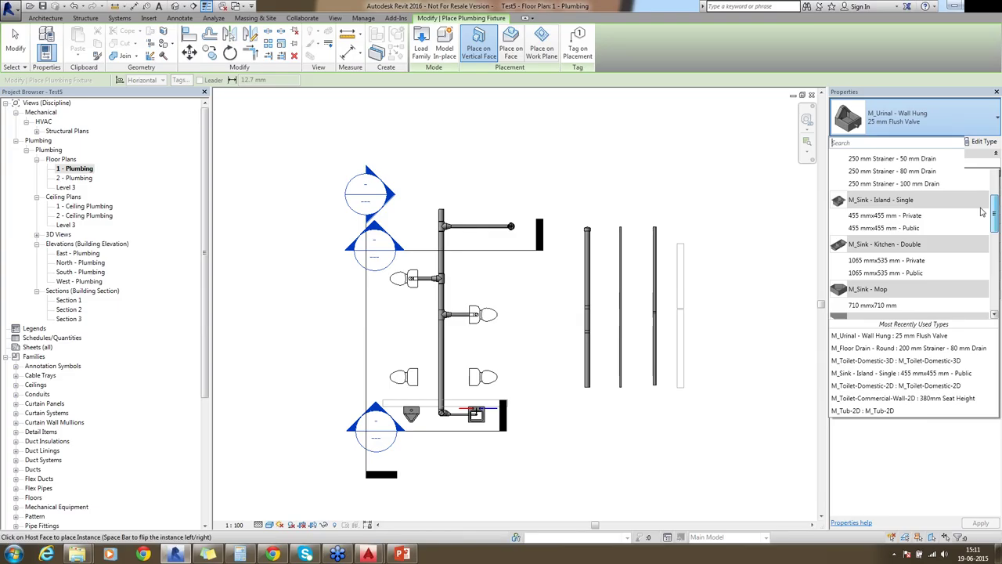
{"action": "scroll", "coordinate": [983, 227], "scroll_direction": "down", "scroll_amount": 5}
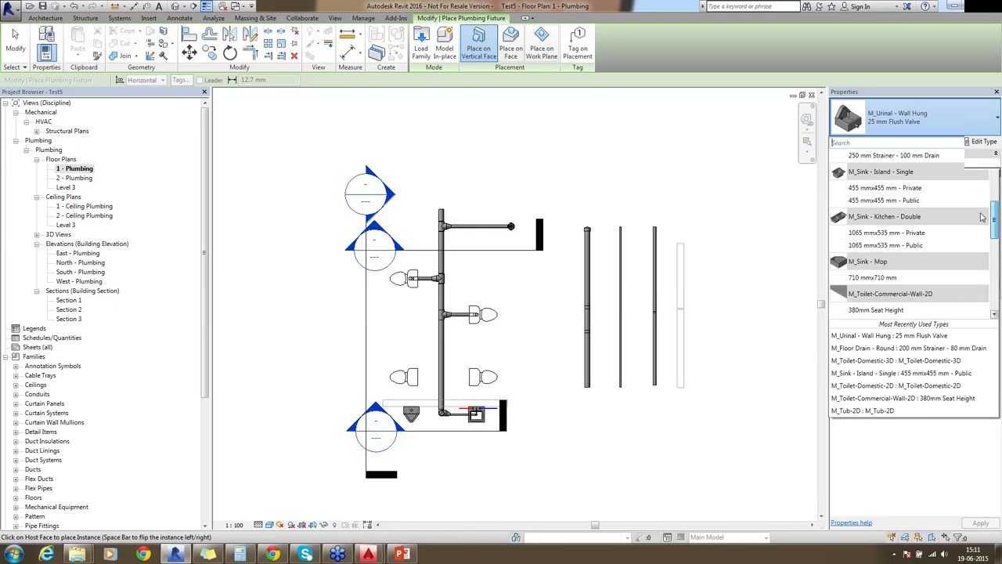
{"action": "left_click_drag", "start_coordinate": [983, 252], "coordinate": [985, 301]}
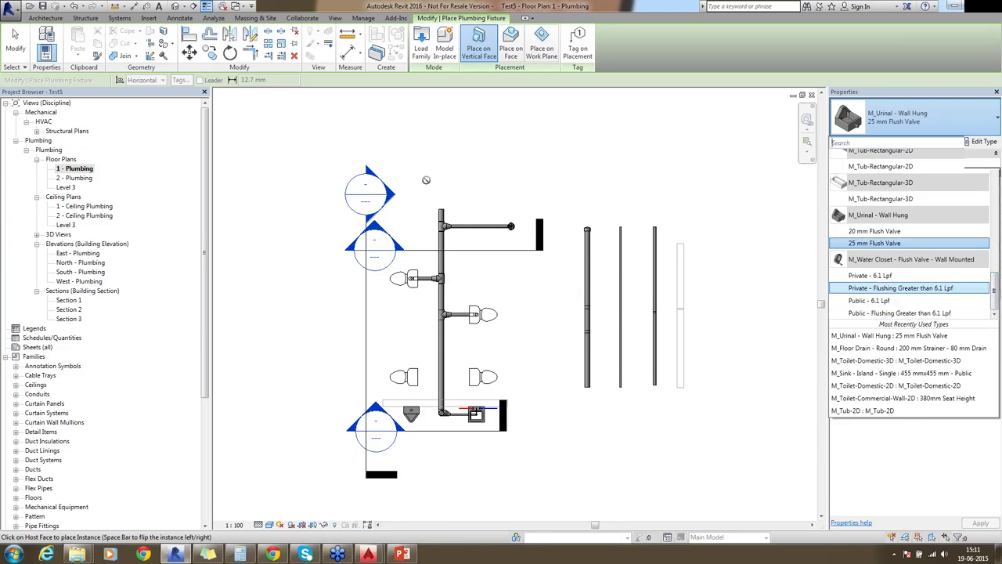
{"action": "left_click", "coordinate": [837, 43]}
{"action": "key", "text": "Escape"}
{"action": "key", "text": "Escape"}
- Draw a 150 mm Flex - Round flex pipe from the upper end of the pipe beside the split wall, ending to the upper right, and show it in 3D
{"action": "scroll", "coordinate": [656, 345], "scroll_direction": "up", "scroll_amount": 3}
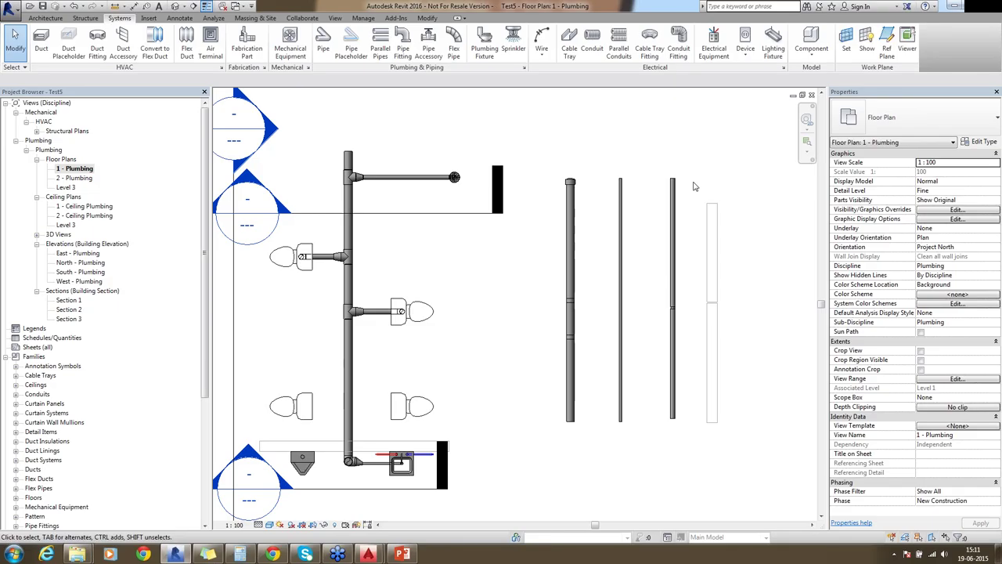
{"action": "middle_click_drag", "start_coordinate": [693, 187], "coordinate": [539, 284]}
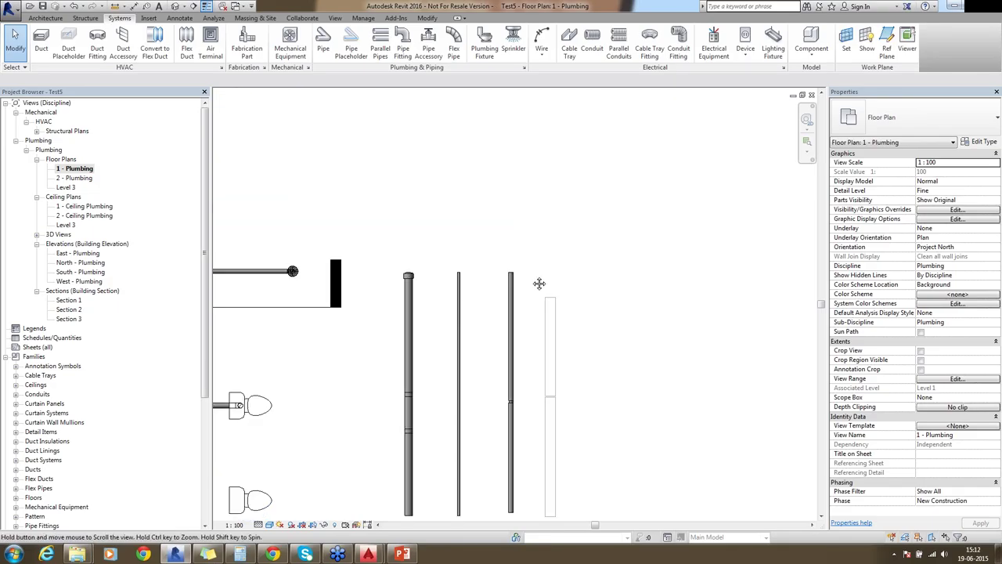
{"action": "left_click", "coordinate": [455, 50]}
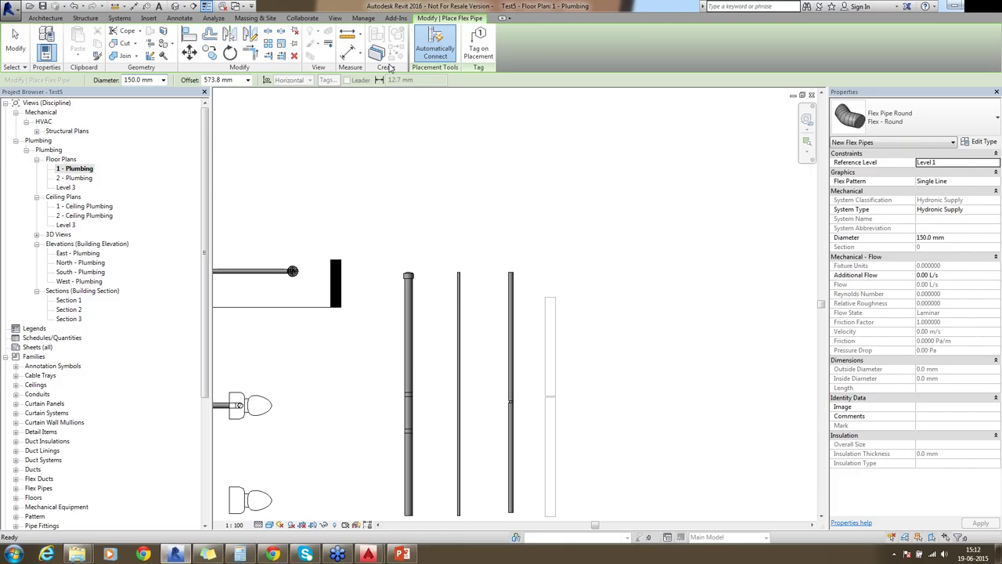
{"action": "left_click", "coordinate": [511, 271]}
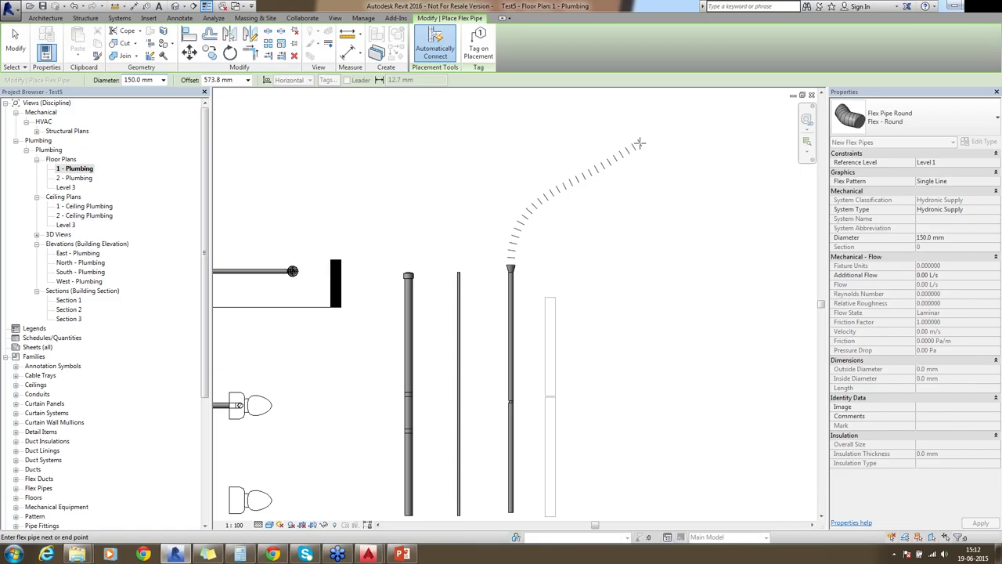
{"action": "left_click", "coordinate": [639, 143]}
{"action": "key", "text": "Escape"}
{"action": "key", "text": "Escape"}
{"action": "left_click", "coordinate": [176, 7]}
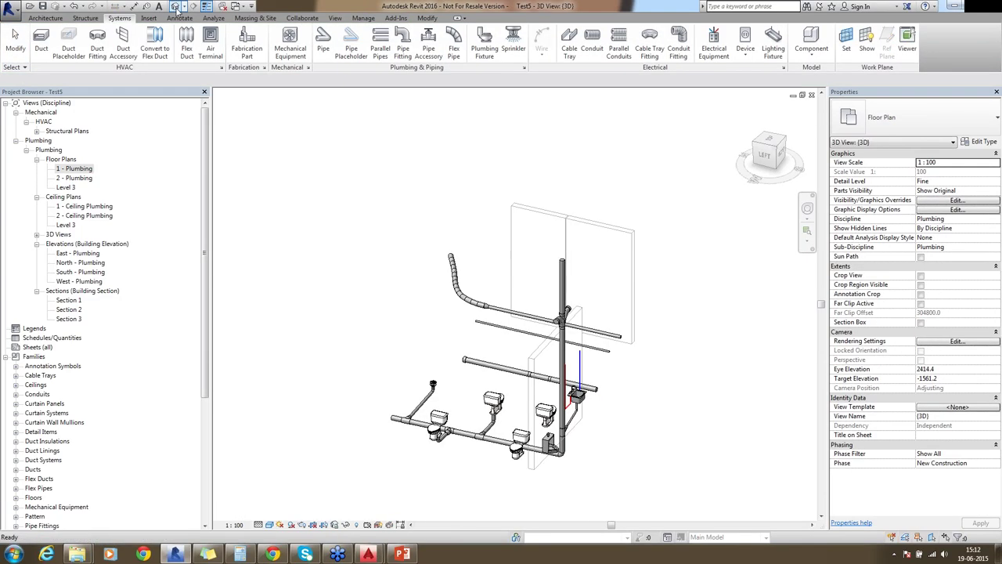
- Reduce the diameter of the flex pipe in the 3D view using a smaller size from the available list
{"action": "scroll", "coordinate": [376, 218], "scroll_direction": "up", "scroll_amount": 5}
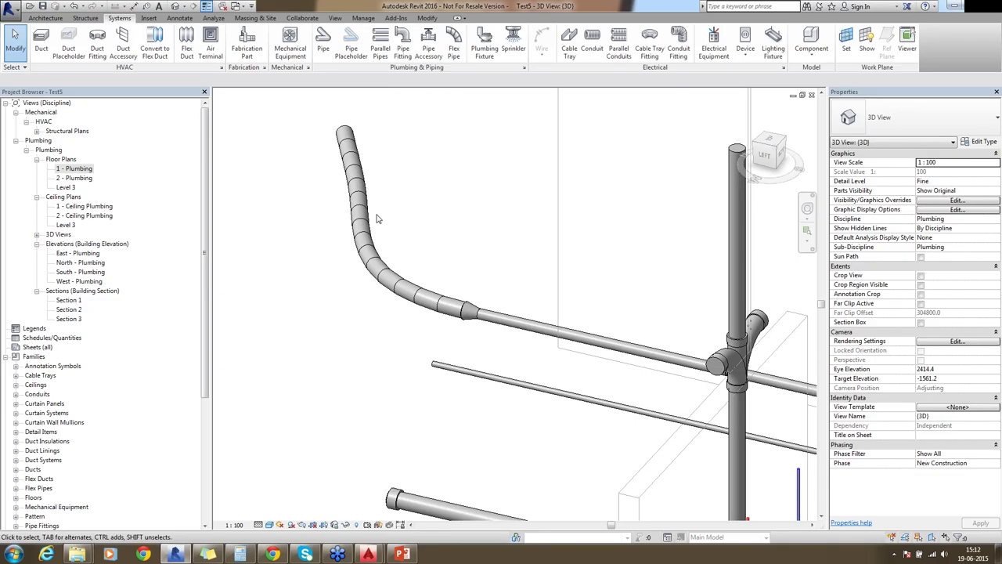
{"action": "left_click", "coordinate": [371, 216]}
{"action": "left_click", "coordinate": [147, 80]}
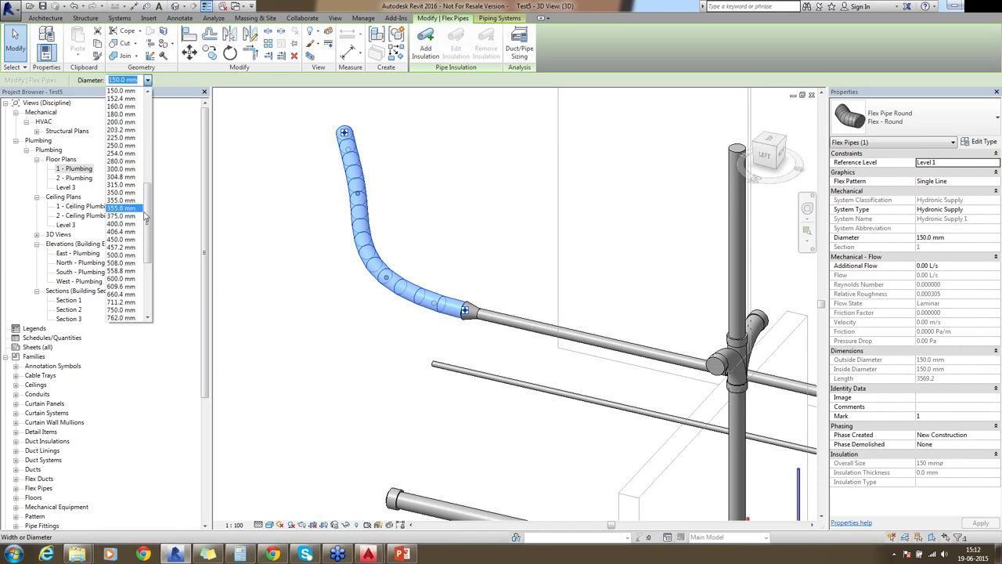
{"action": "scroll", "coordinate": [133, 204], "scroll_direction": "up", "scroll_amount": 5}
{"action": "left_click", "coordinate": [132, 149]}
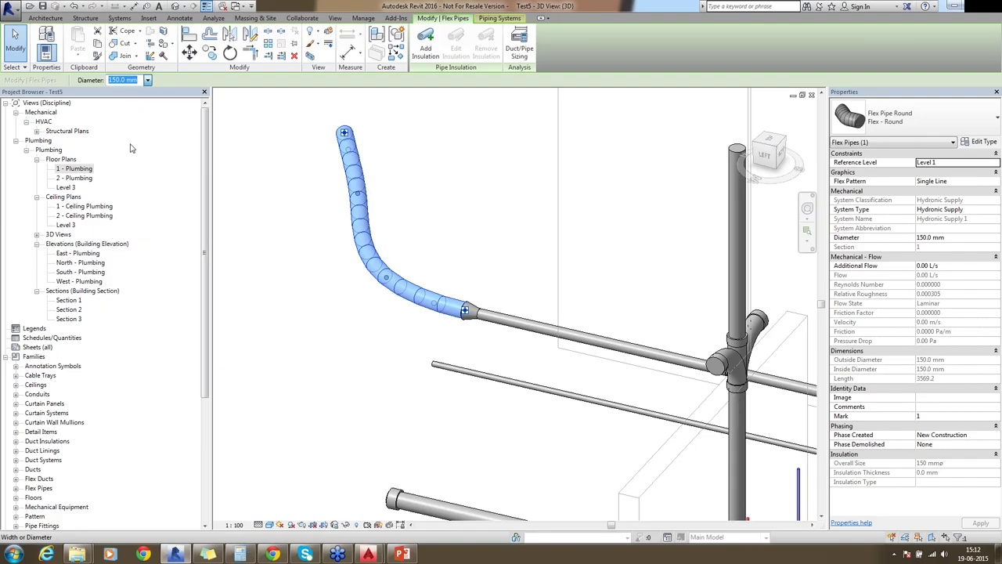
{"action": "left_click", "coordinate": [518, 198]}
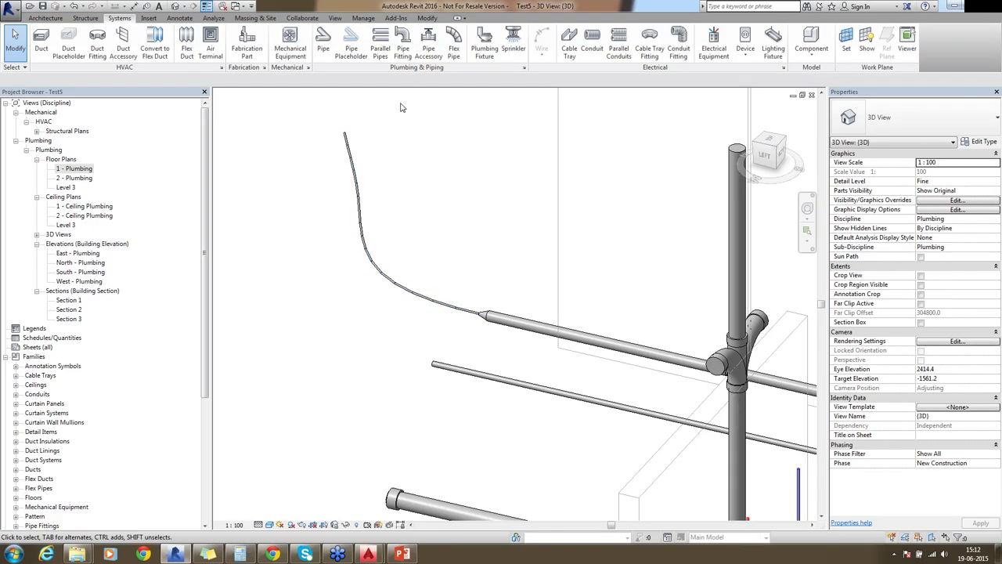
- In the 1 - Plumbing floor plan, create a parallel run of the thin middle pipe with horizontal number 2 and offset 304.8, and show it in 3D
{"action": "key", "text": "ctrl+Tab"}
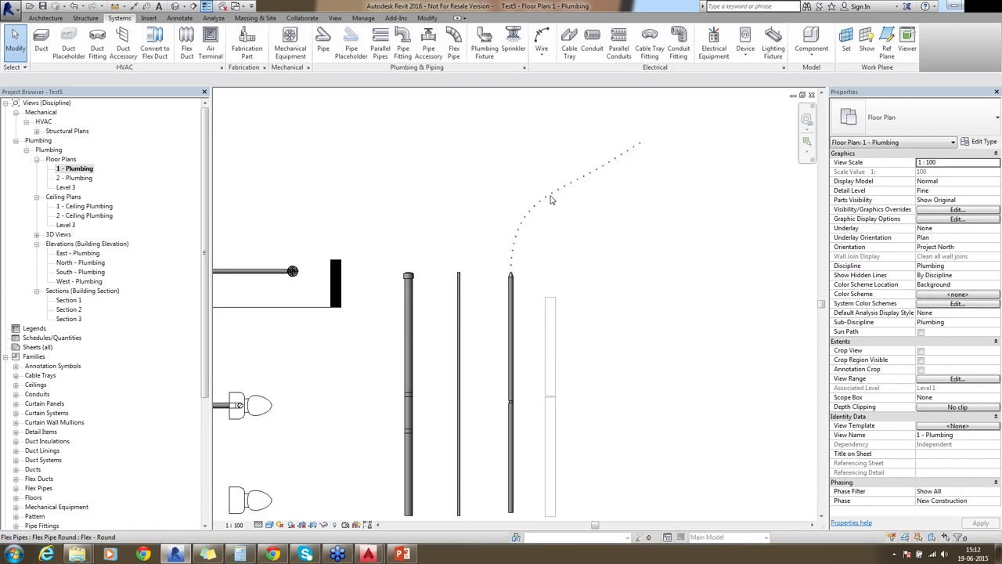
{"action": "left_click", "coordinate": [591, 179]}
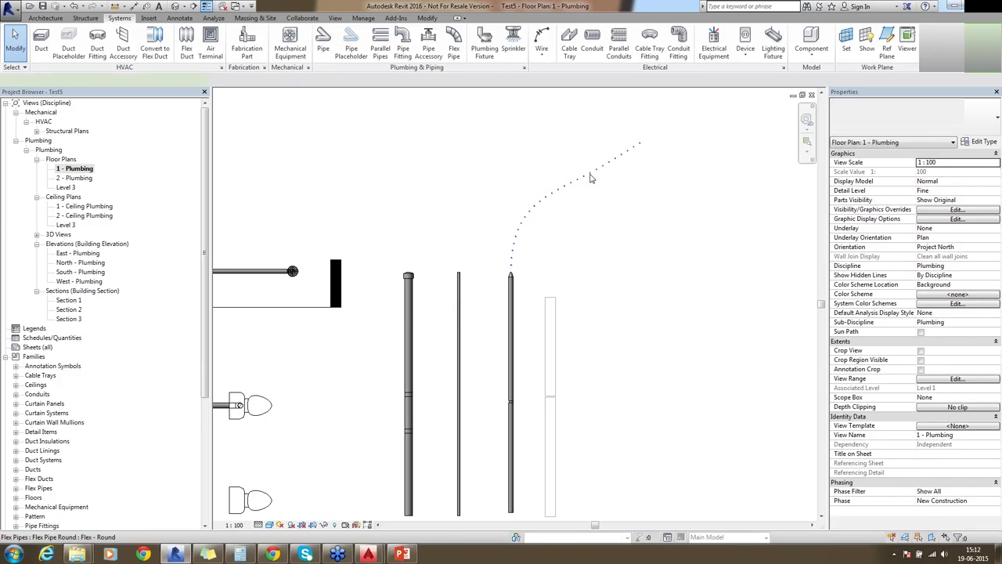
{"action": "key", "text": "Escape"}
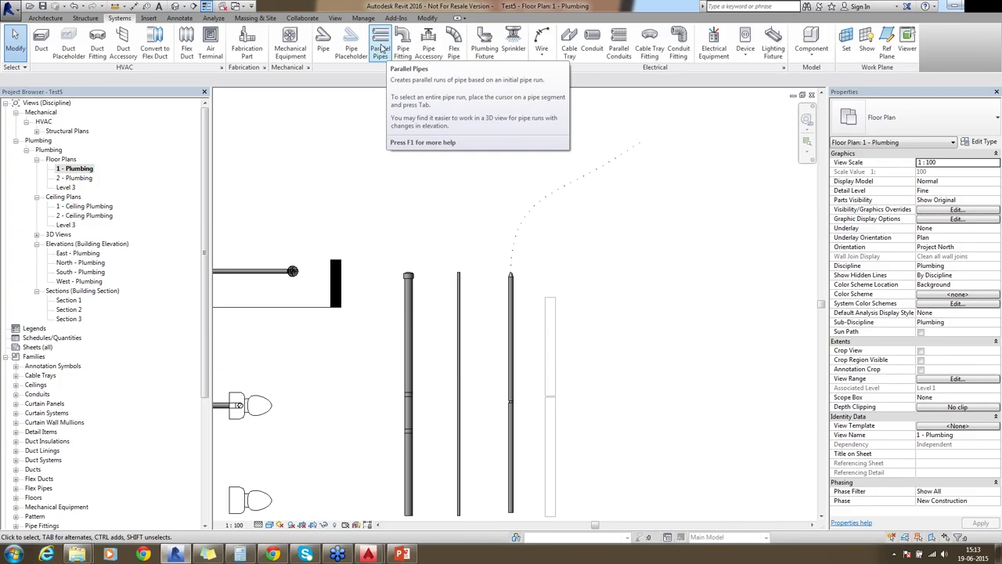
{"action": "left_click", "coordinate": [381, 48]}
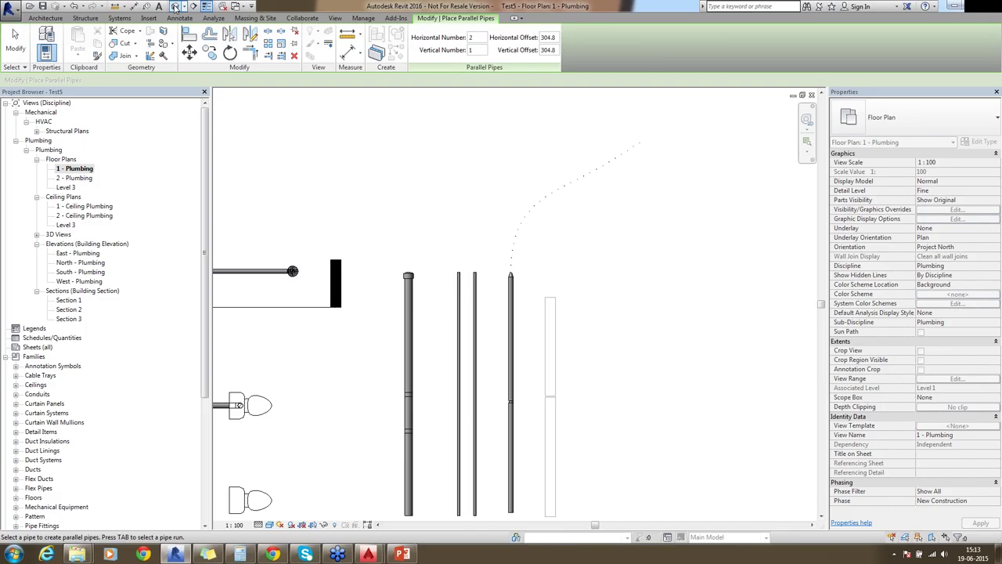
{"action": "left_click", "coordinate": [175, 6]}
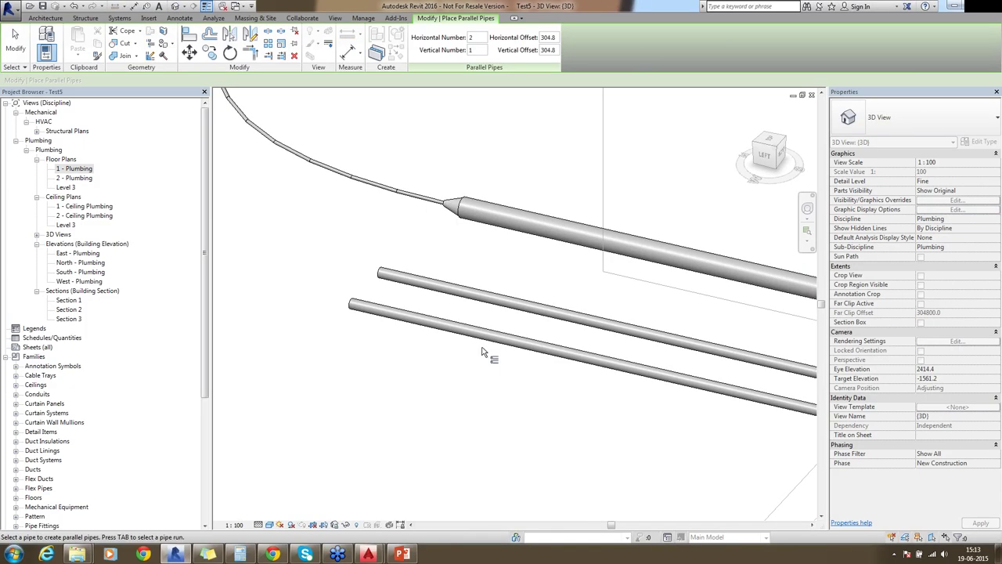
- Try a parallel pipe array of 20 horizontal by 10 vertical from the thin pipe, and discard the parallel pipes
{"action": "scroll", "coordinate": [482, 353], "scroll_direction": "down", "scroll_amount": 5}
{"action": "type", "text": "00"}
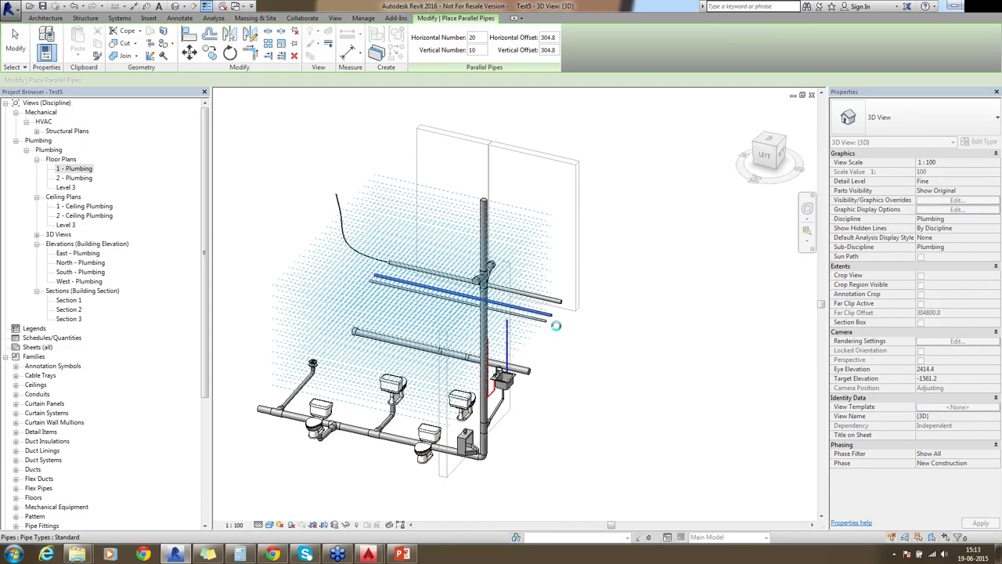
{"action": "key", "text": "Escape"}
{"action": "middle_click_drag", "start_coordinate": [526, 274], "coordinate": [576, 344], "text": "shift"}
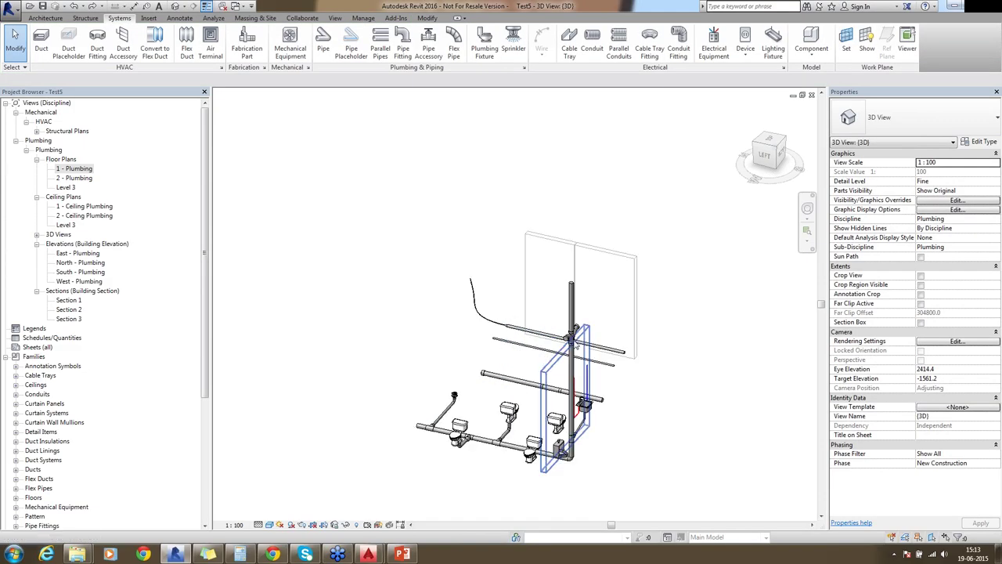
- Create a 5 by 5 array of parallel pipes from the thin pipe with 304.8 offsets, and undo it
{"action": "scroll", "coordinate": [587, 348], "scroll_direction": "up", "scroll_amount": 2}
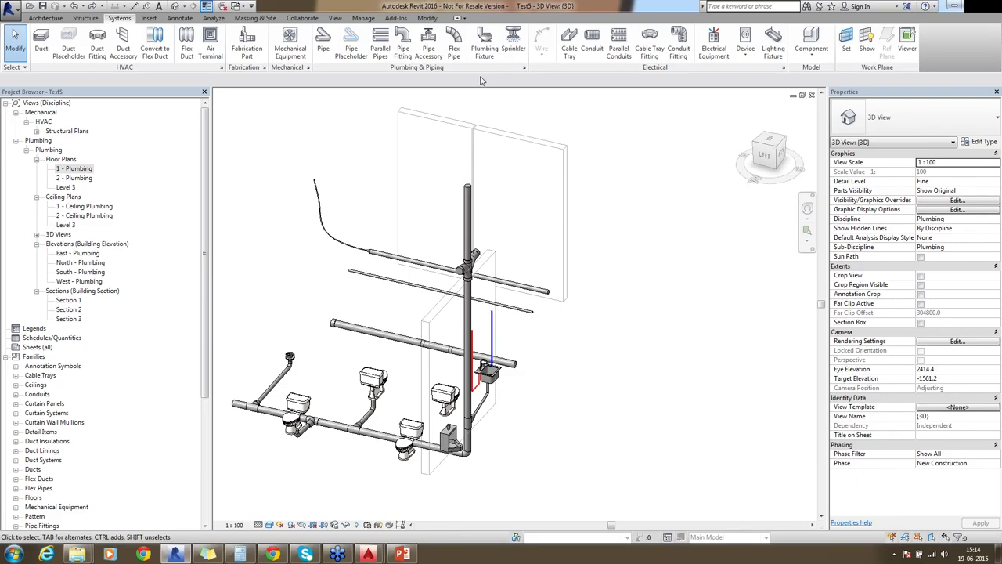
{"action": "left_click", "coordinate": [381, 48]}
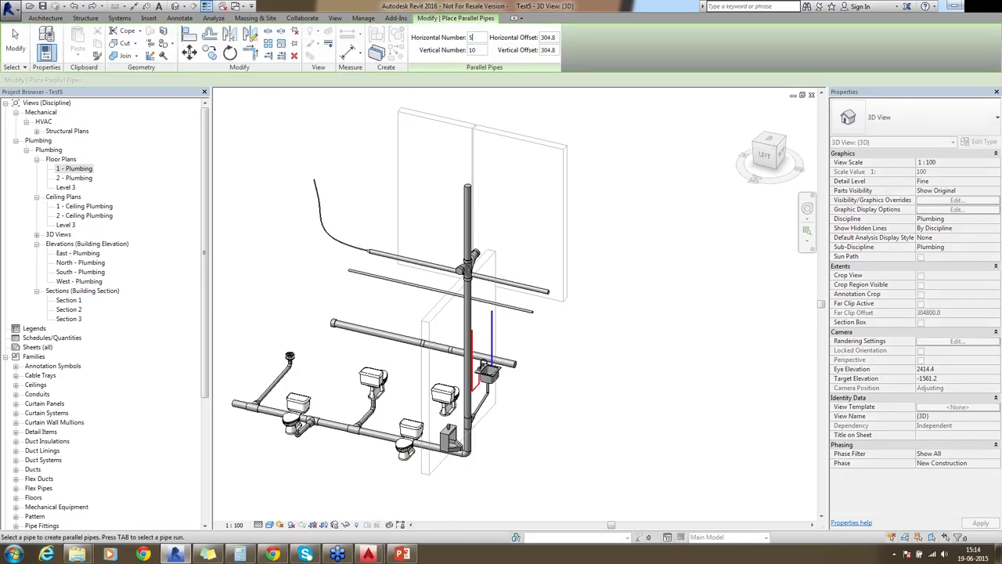
{"action": "left_click", "coordinate": [480, 50]}
{"action": "type", "text": "5"}
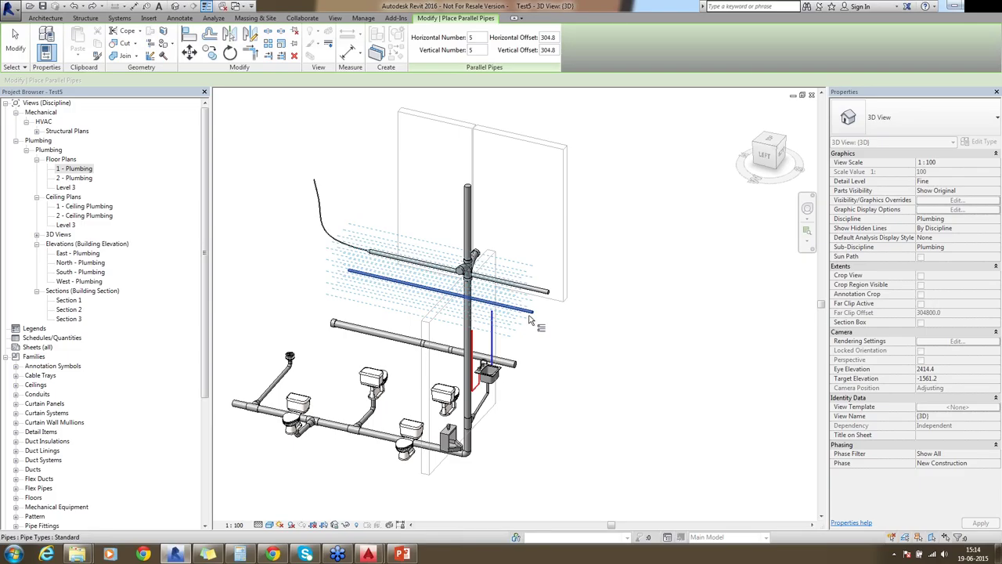
{"action": "left_click", "coordinate": [530, 320]}
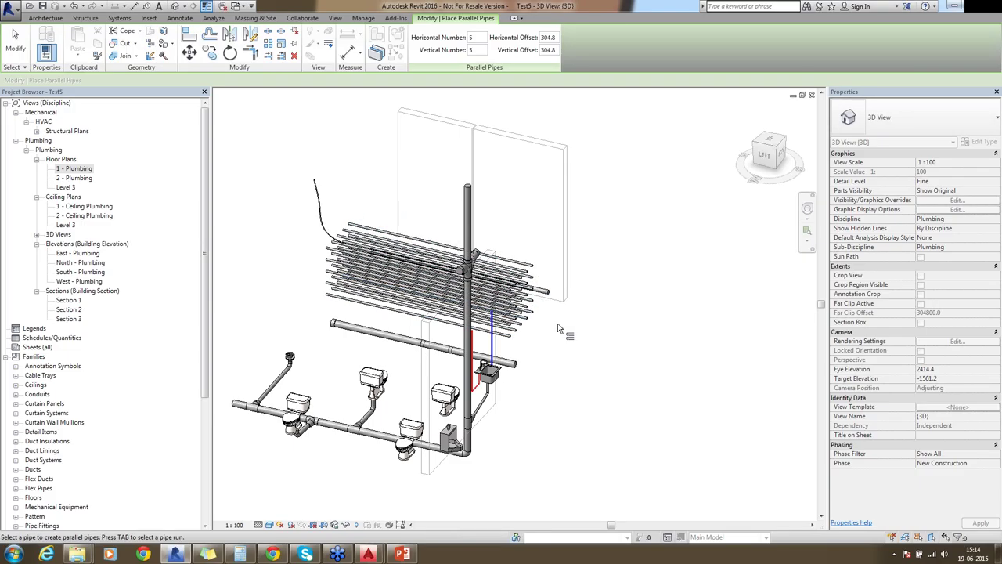
{"action": "key", "text": "ctrl+z"}
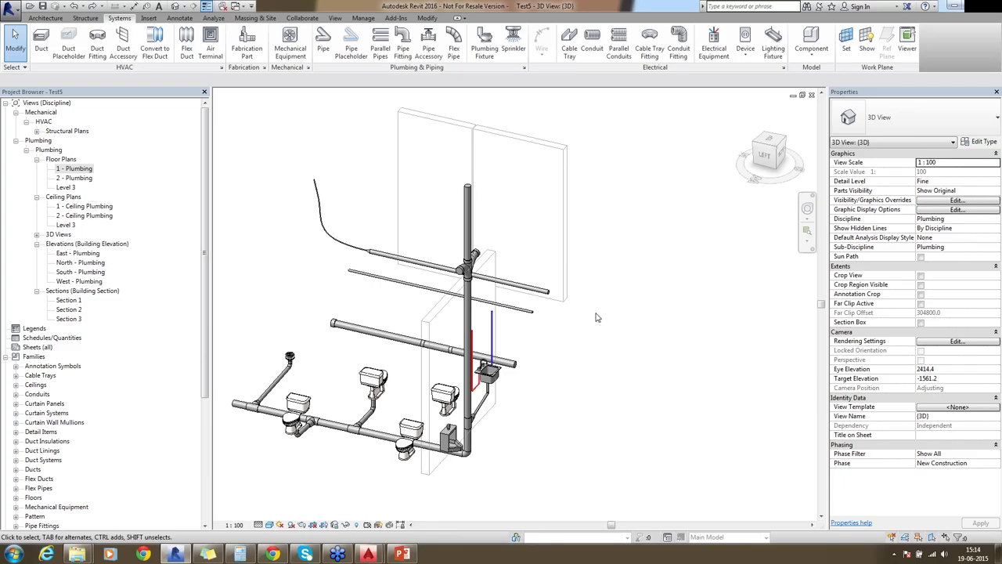
- Examine the pipes and fixtures from another corner in 3D and in the 1 - Plumbing floor plan
{"action": "scroll", "coordinate": [598, 318], "scroll_direction": "down", "scroll_amount": 2}
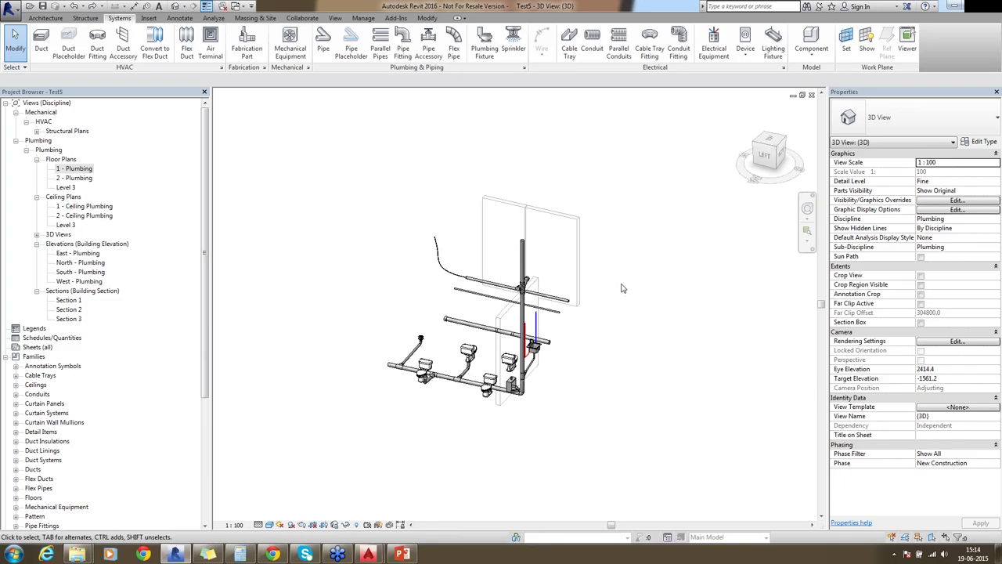
{"action": "left_click", "coordinate": [790, 141]}
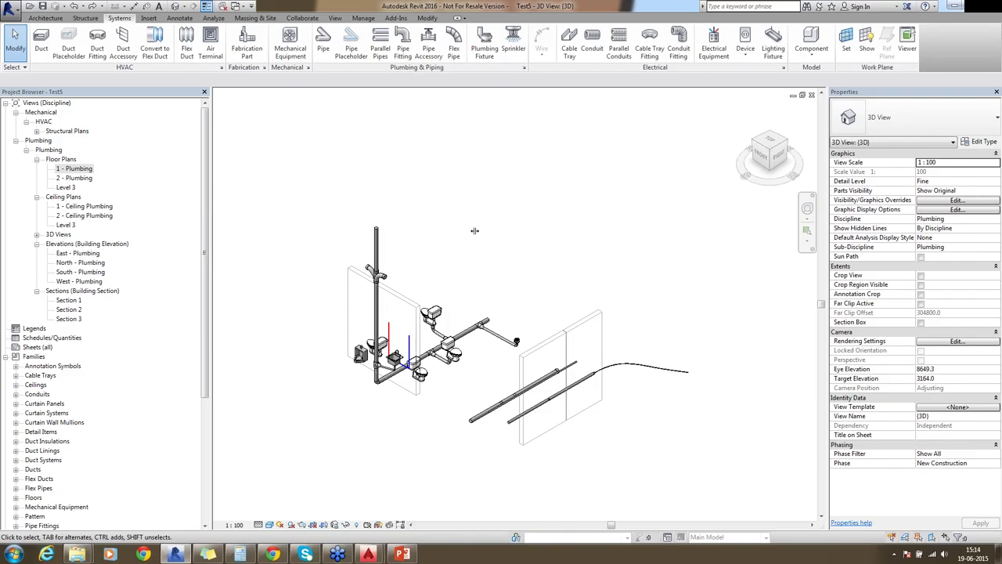
{"action": "double_click", "coordinate": [83, 169]}
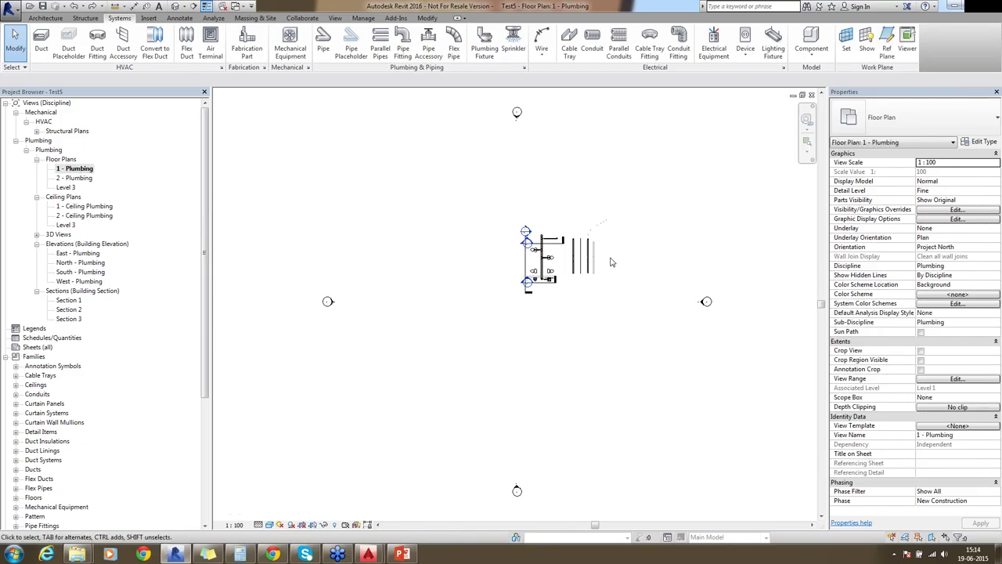
{"action": "scroll", "coordinate": [604, 262], "scroll_direction": "up", "scroll_amount": 3}
{"action": "scroll", "coordinate": [509, 257], "scroll_direction": "up", "scroll_amount": 2}
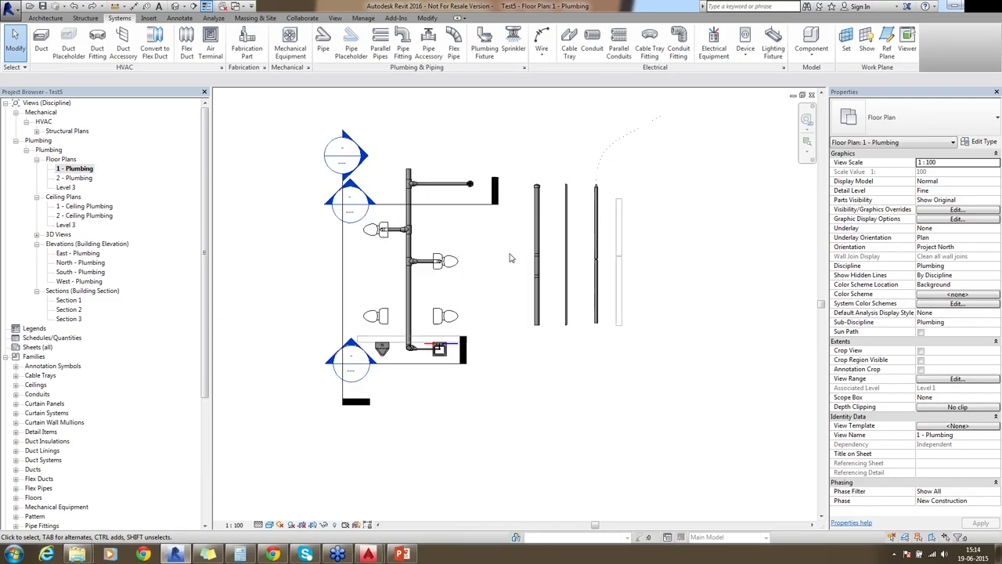
{"action": "left_click", "coordinate": [206, 6]}
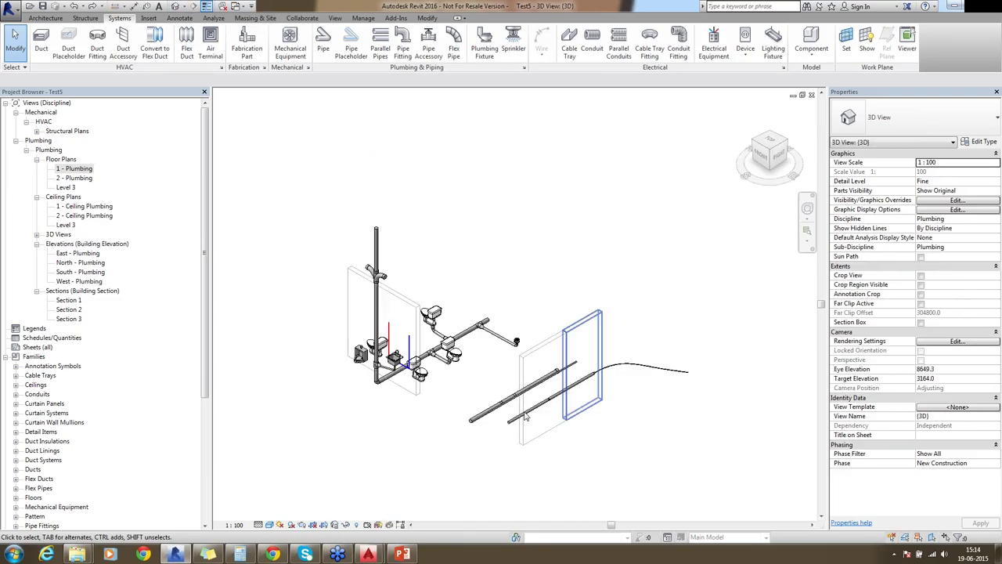
{"action": "scroll", "coordinate": [490, 297], "scroll_direction": "up", "scroll_amount": 2}
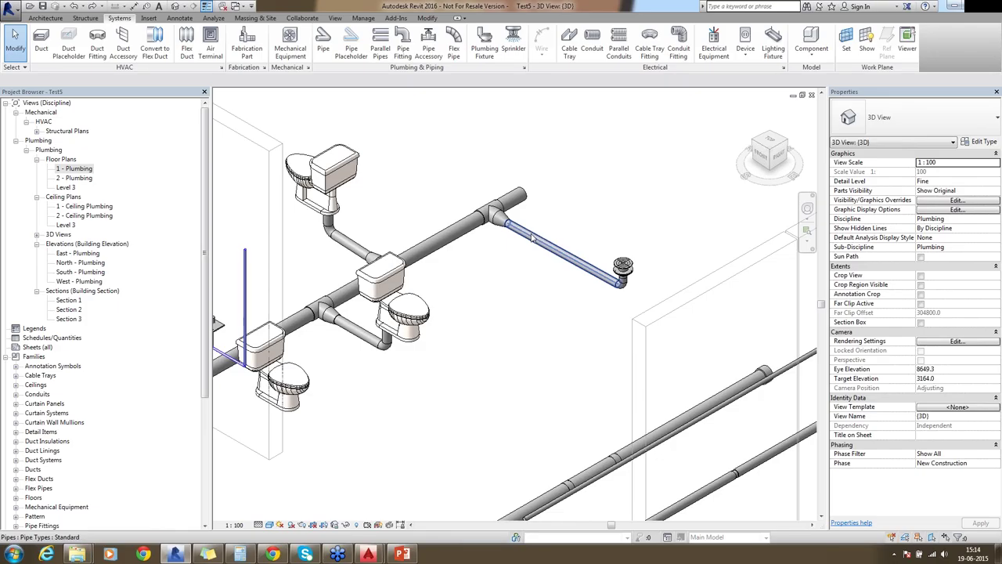
{"action": "scroll", "coordinate": [532, 238], "scroll_direction": "down", "scroll_amount": 1}
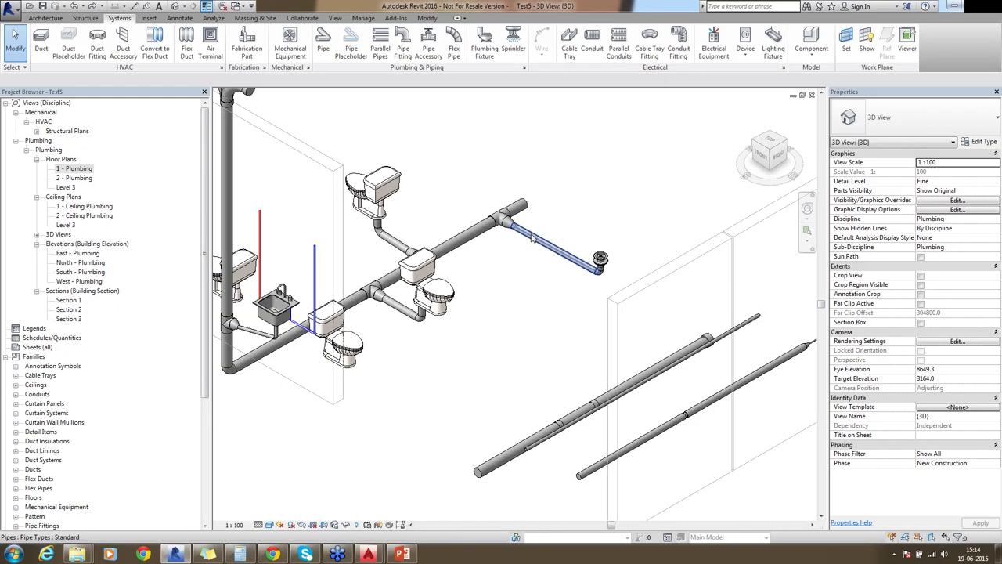
{"action": "scroll", "coordinate": [544, 240], "scroll_direction": "down", "scroll_amount": 1}
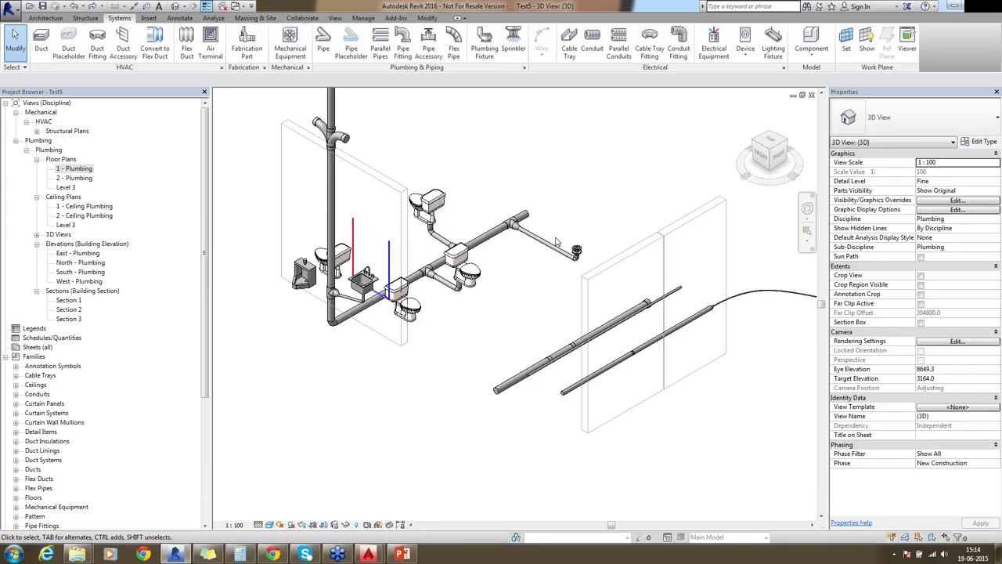
- Draw an 80 mm Hydronic Supply pipe about 8600 mm long, running horizontally below the fixtures in the 1 - Plumbing plan, and show it in 3D
{"action": "key", "text": "p"}
{"action": "key", "text": "i"}
{"action": "key", "text": "ctrl+Tab"}
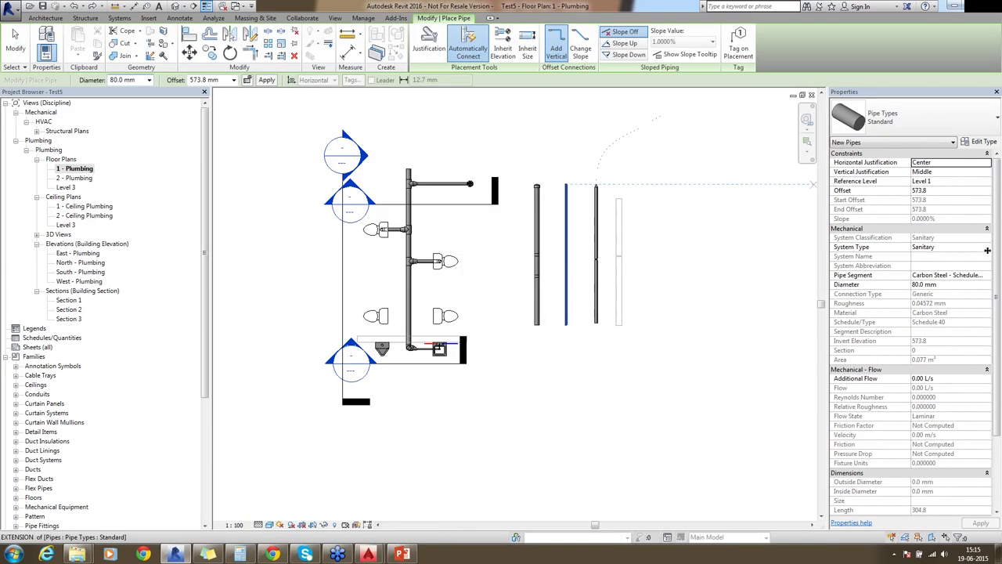
{"action": "left_click", "coordinate": [987, 247]}
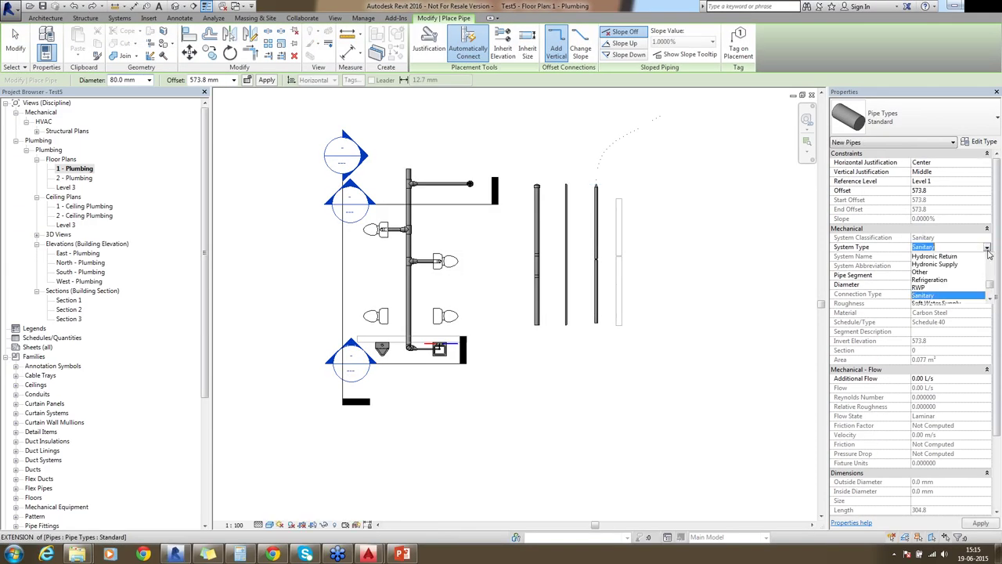
{"action": "left_click", "coordinate": [950, 265]}
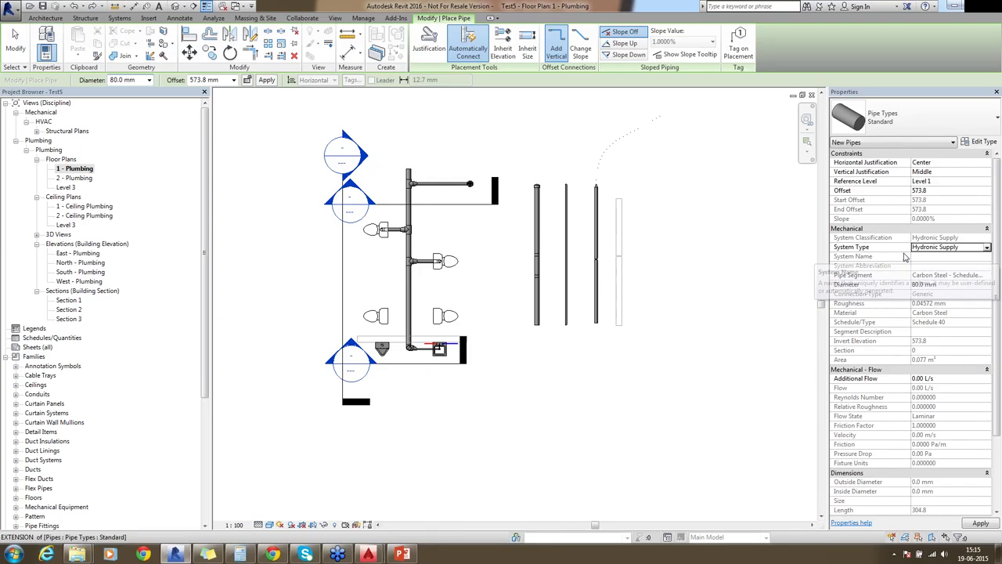
{"action": "left_click", "coordinate": [462, 399]}
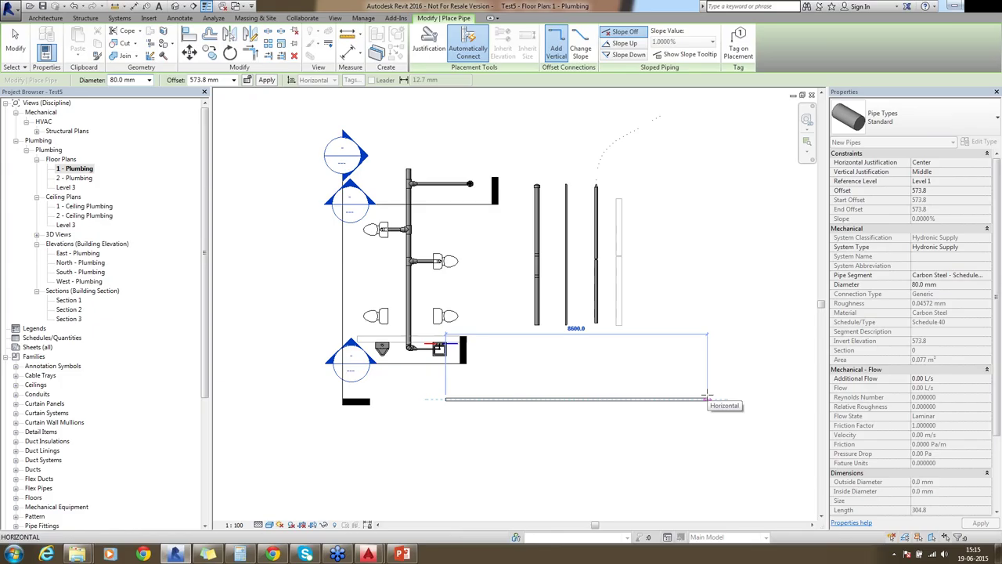
{"action": "left_click", "coordinate": [707, 398]}
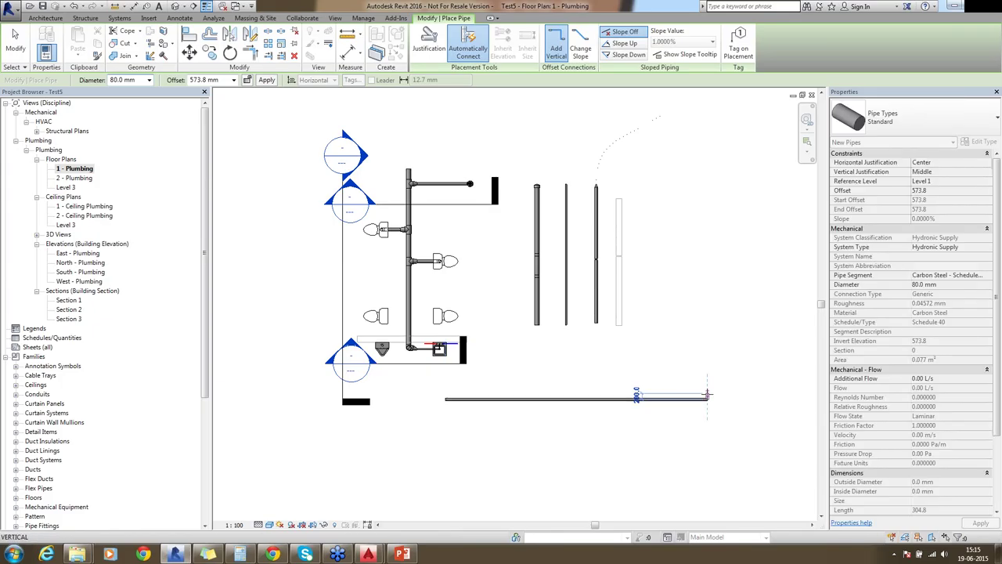
{"action": "key", "text": "Escape"}
{"action": "key", "text": "ctrl+Tab"}
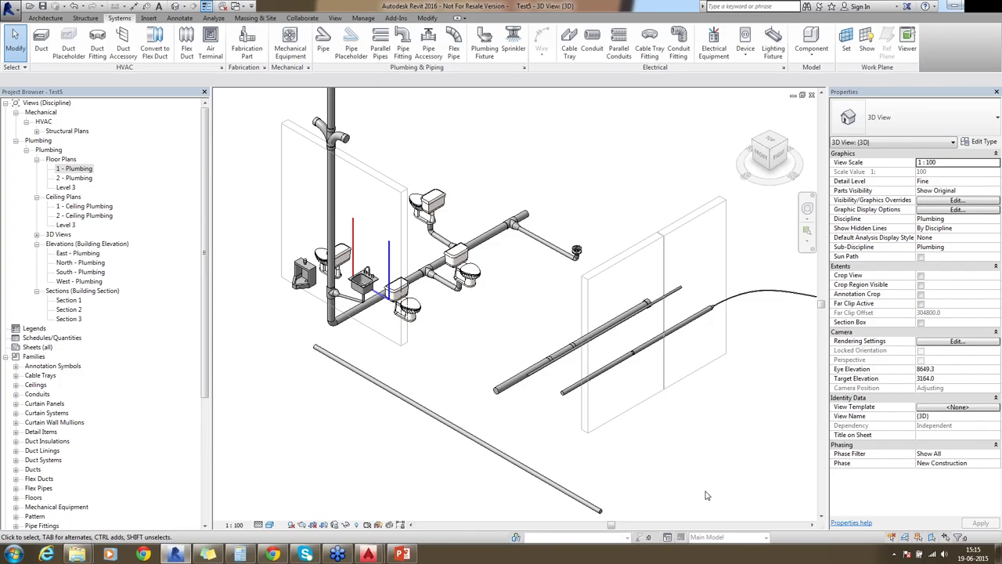
- Add 25 mm thick Fiberglass insulation to the long 80 mm Hydronic Supply pipe below the fixtures, after checking the insulation type's material
{"action": "middle_click_drag", "start_coordinate": [707, 494], "coordinate": [667, 373]}
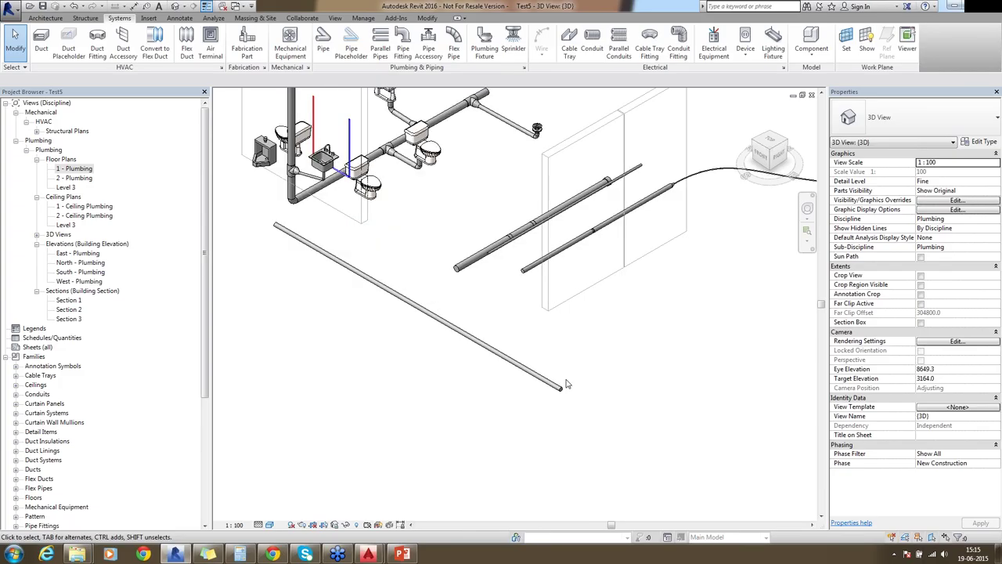
{"action": "left_click", "coordinate": [556, 387]}
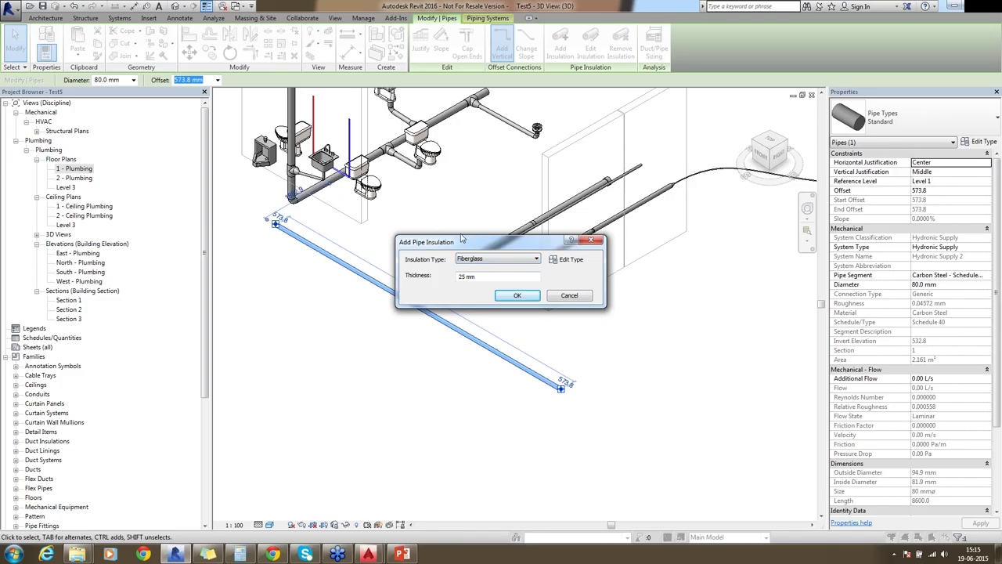
{"action": "left_click", "coordinate": [527, 258]}
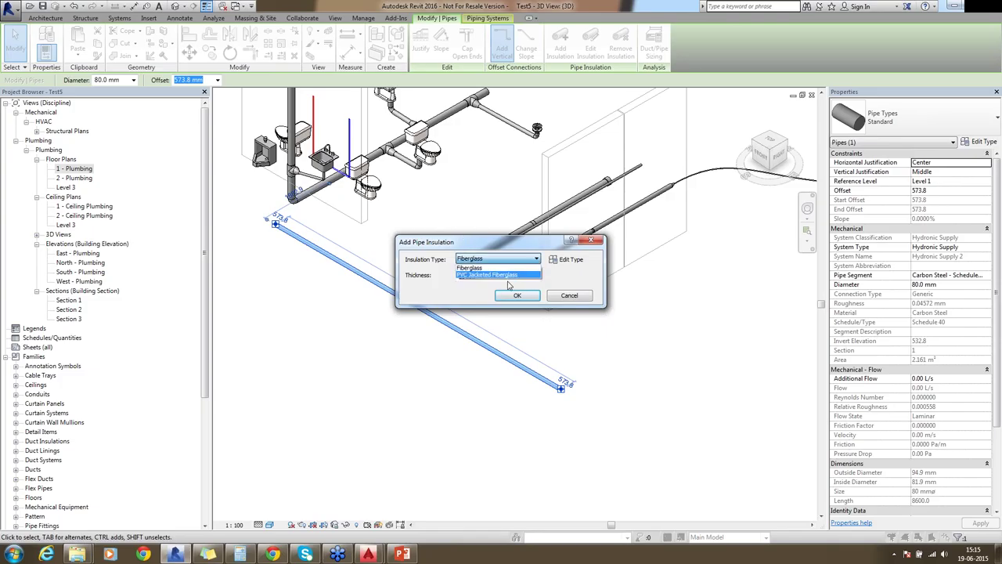
{"action": "left_click", "coordinate": [521, 240]}
{"action": "left_click", "coordinate": [570, 260]}
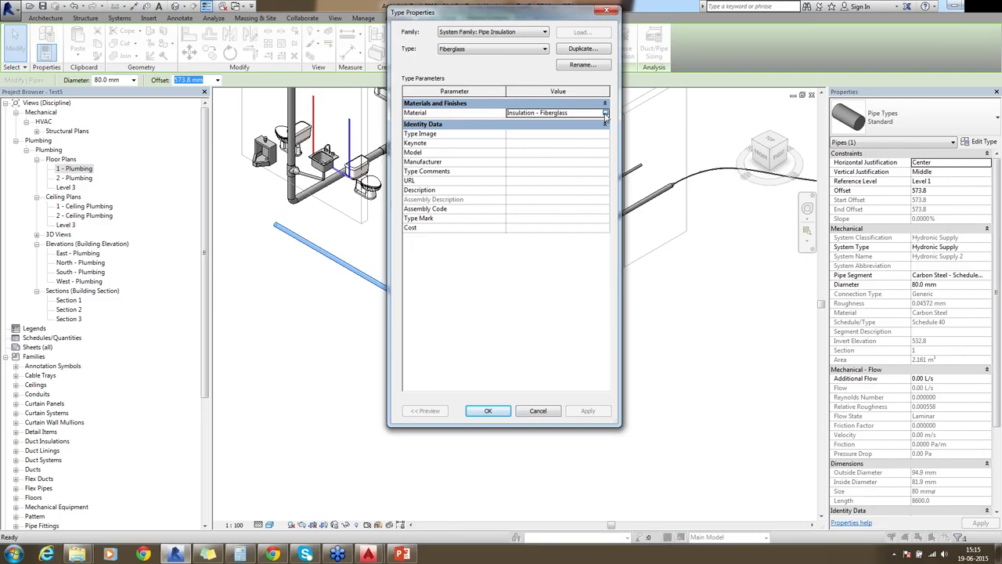
{"action": "left_click", "coordinate": [606, 114]}
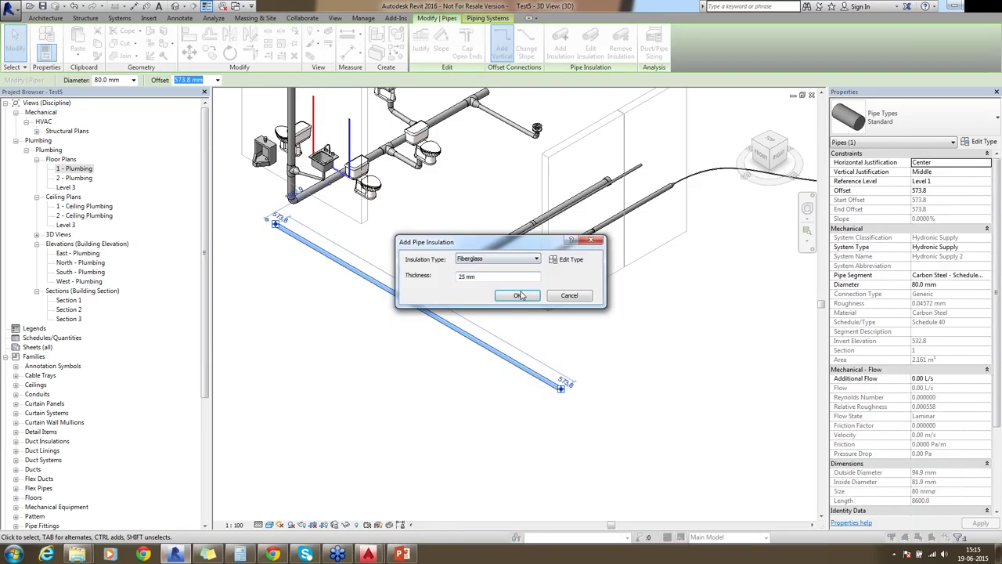
{"action": "left_click", "coordinate": [519, 295]}
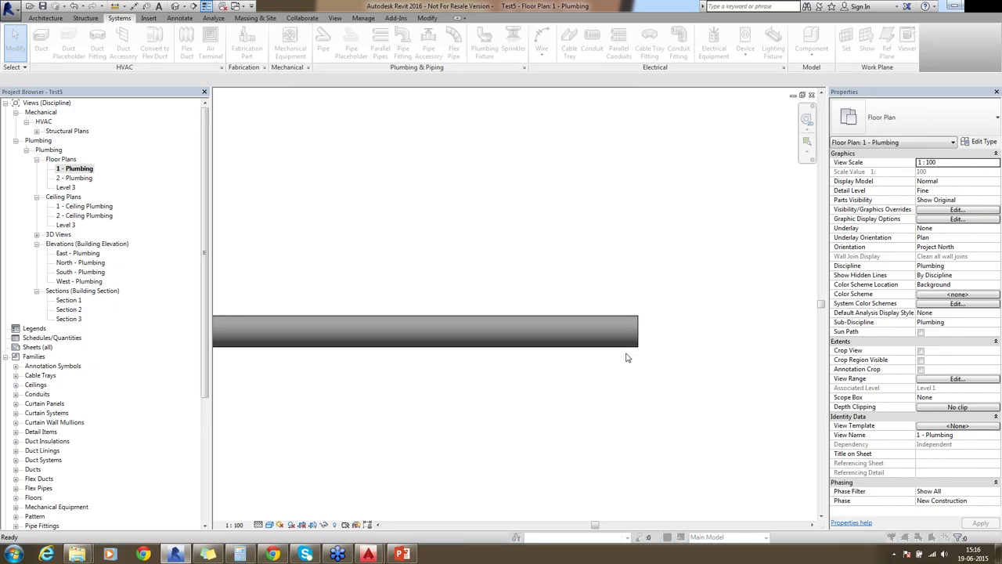
- Hide the Pipes category in the 1 - Plumbing floor plan through its visibility overrides, leaving Pipe Insulations on
{"action": "key", "text": "v"}
{"action": "key", "text": "g"}
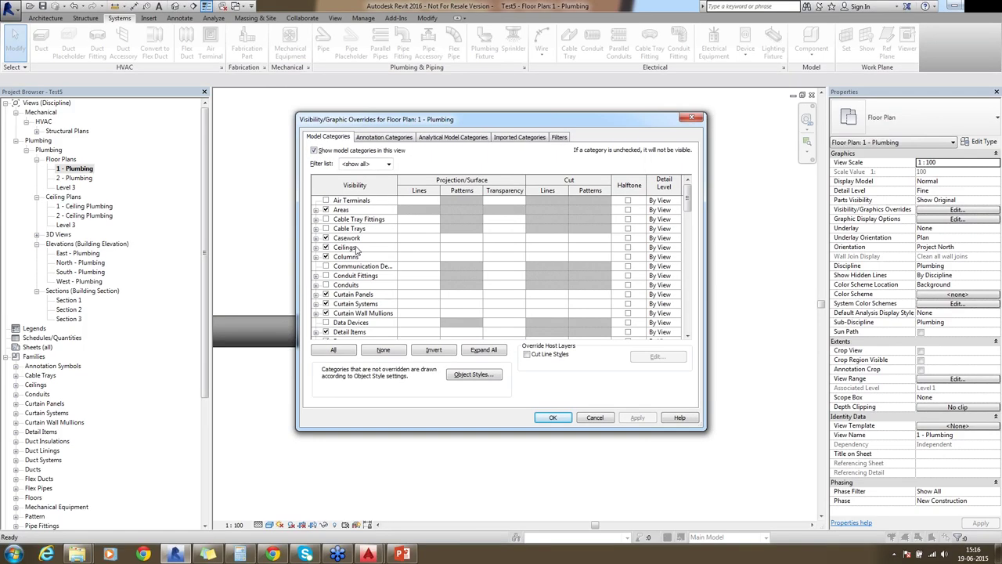
{"action": "scroll", "coordinate": [352, 259], "scroll_direction": "down", "scroll_amount": 10}
{"action": "left_click", "coordinate": [342, 275]}
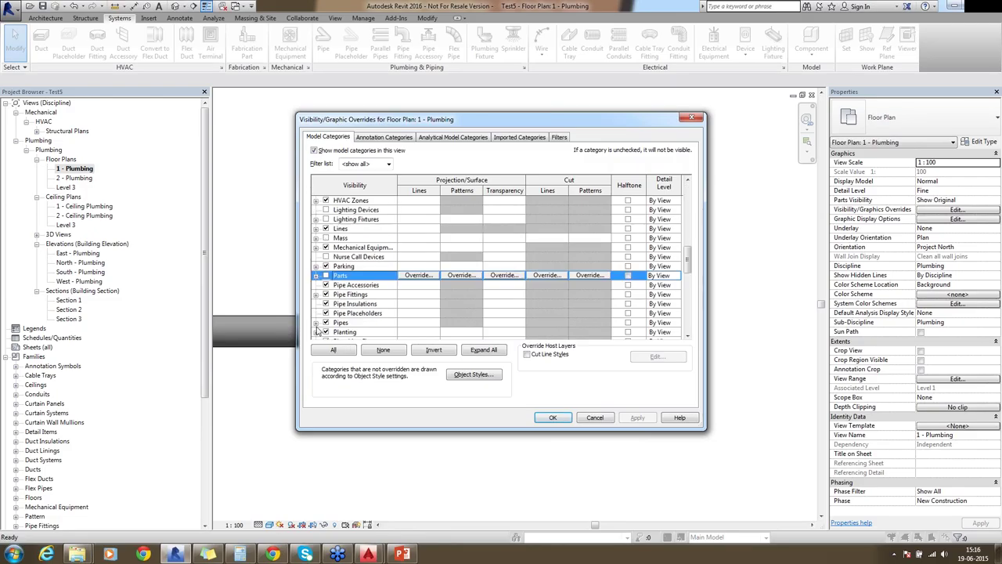
{"action": "left_click", "coordinate": [316, 322]}
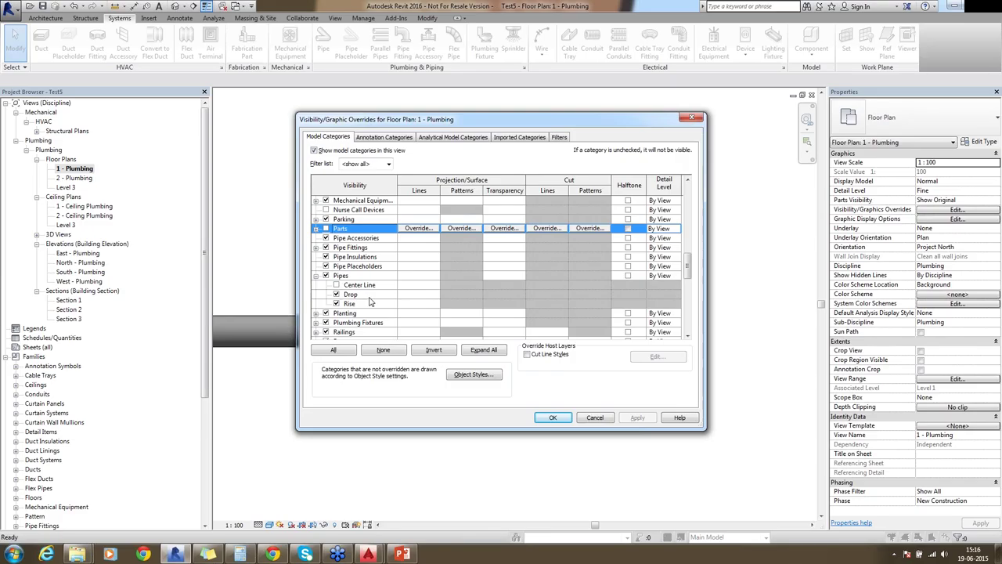
{"action": "left_click", "coordinate": [553, 417]}
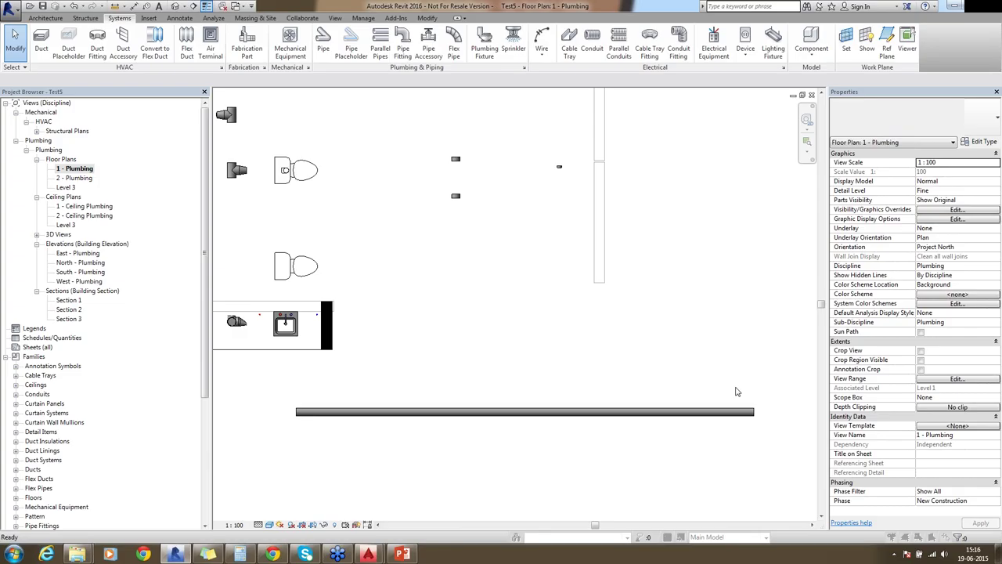
- Hide the Pipe Insulations category in the 1 - Plumbing floor plan and turn the Pipes category on
{"action": "key", "text": "Delete"}
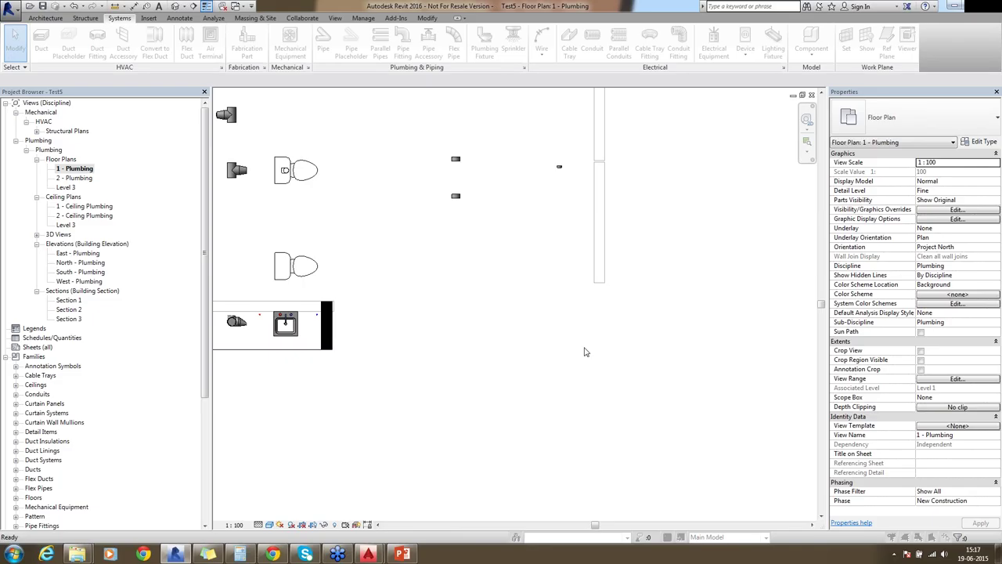
{"action": "key", "text": "v"}
{"action": "key", "text": "g"}
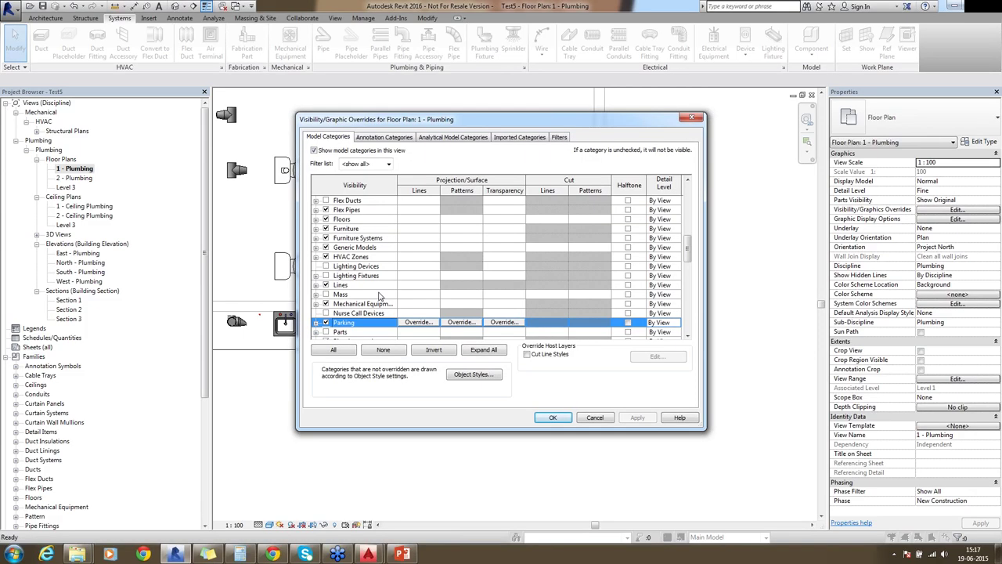
{"action": "scroll", "coordinate": [379, 295], "scroll_direction": "down", "scroll_amount": 2}
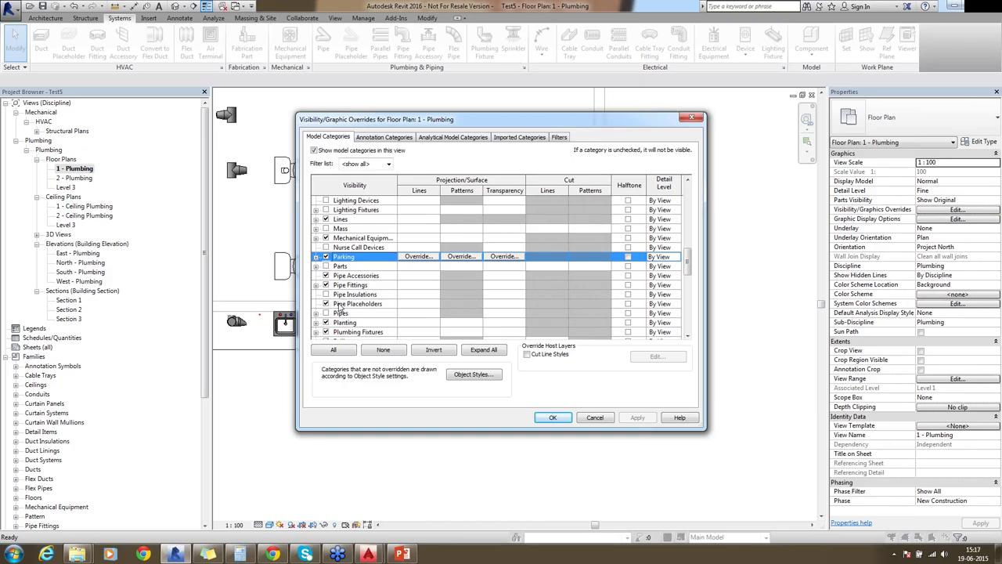
{"action": "left_click", "coordinate": [339, 312]}
{"action": "scroll", "coordinate": [335, 322], "scroll_direction": "down", "scroll_amount": 2}
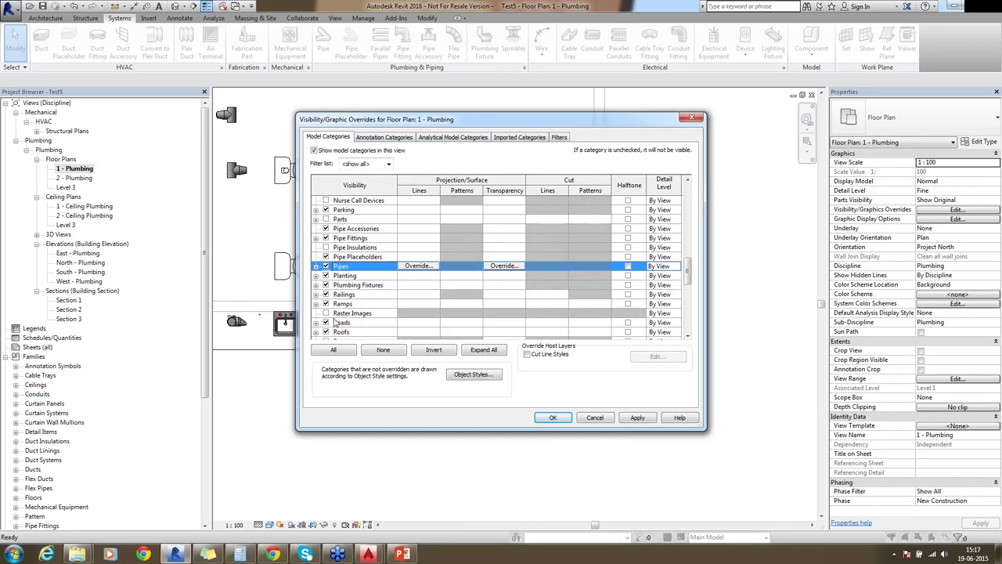
{"action": "scroll", "coordinate": [335, 322], "scroll_direction": "down", "scroll_amount": 1}
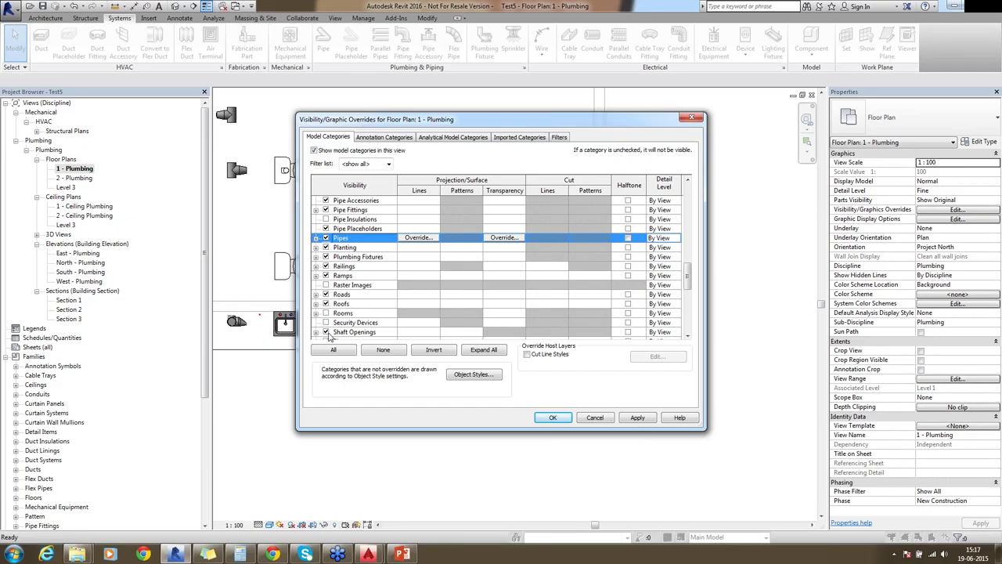
{"action": "key", "text": "Return"}
- Examine all the pipes in the 1 - Plumbing floor plan and the insulated horizontal pipe in the 3D view
{"action": "key", "text": "z"}
{"action": "key", "text": "a"}
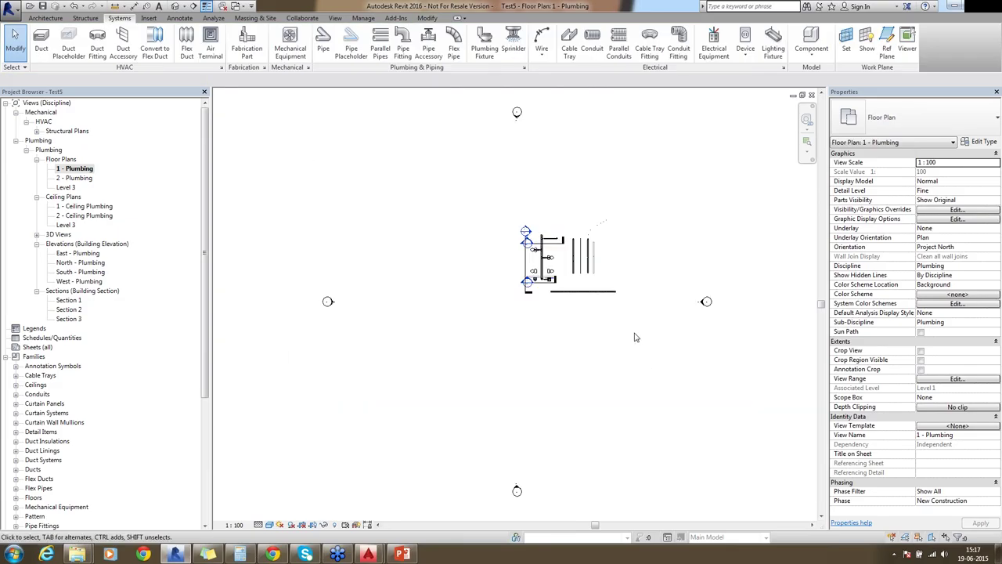
{"action": "key", "text": "z"}
{"action": "key", "text": "r"}
{"action": "left_click", "coordinate": [517, 228]}
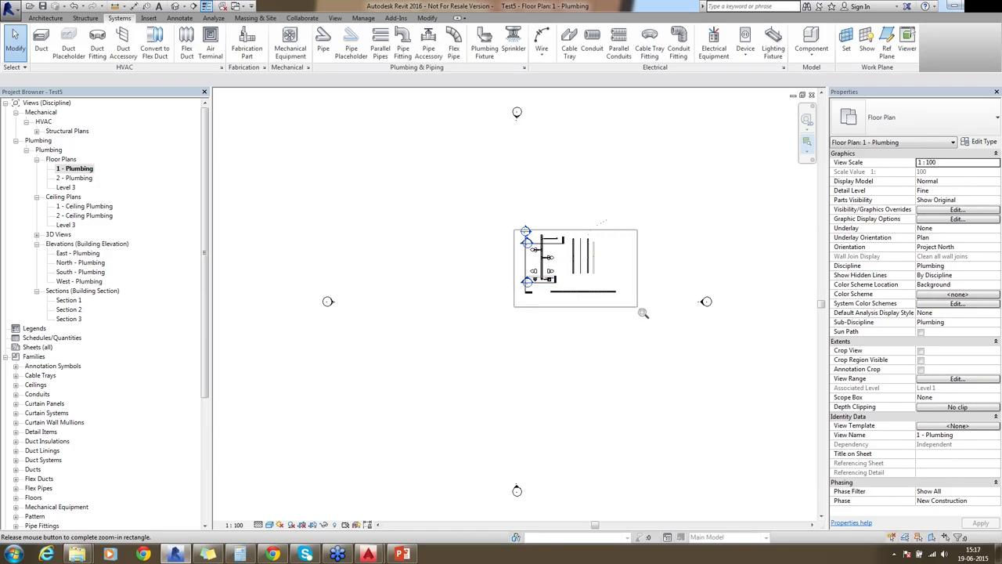
{"action": "left_click", "coordinate": [638, 312]}
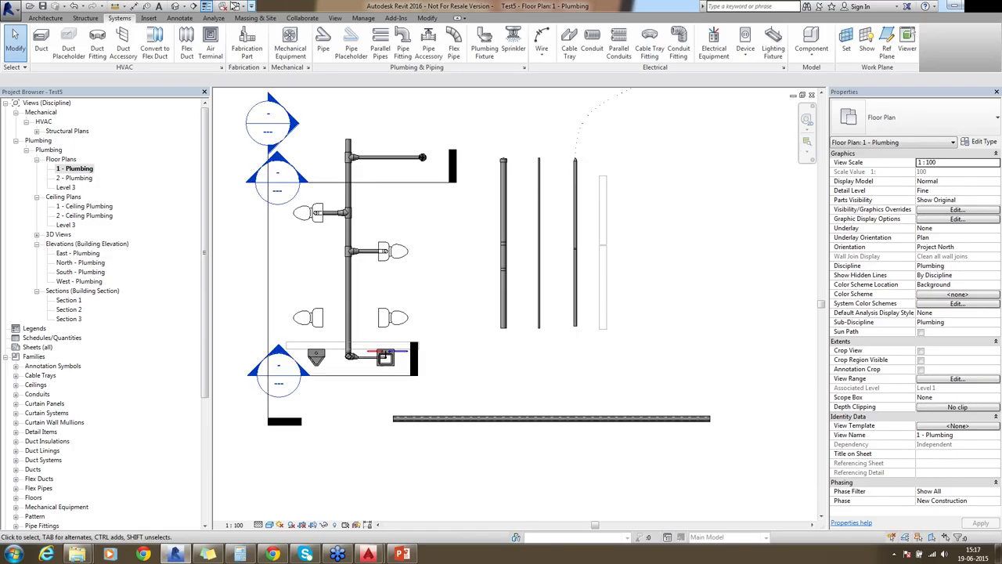
{"action": "left_click", "coordinate": [177, 7]}
{"action": "scroll", "coordinate": [527, 394], "scroll_direction": "up", "scroll_amount": 5}
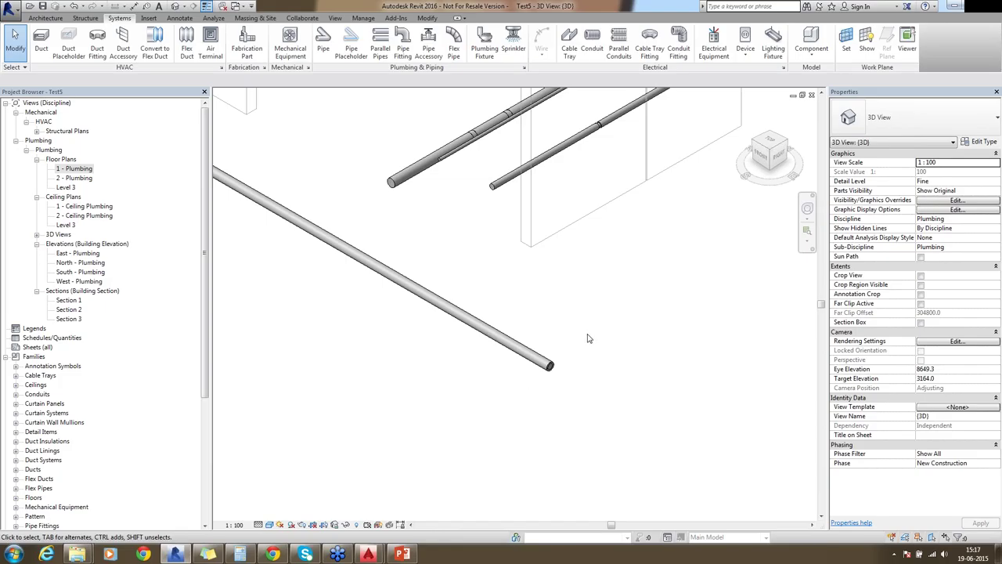
{"action": "scroll", "coordinate": [589, 338], "scroll_direction": "down", "scroll_amount": 3}
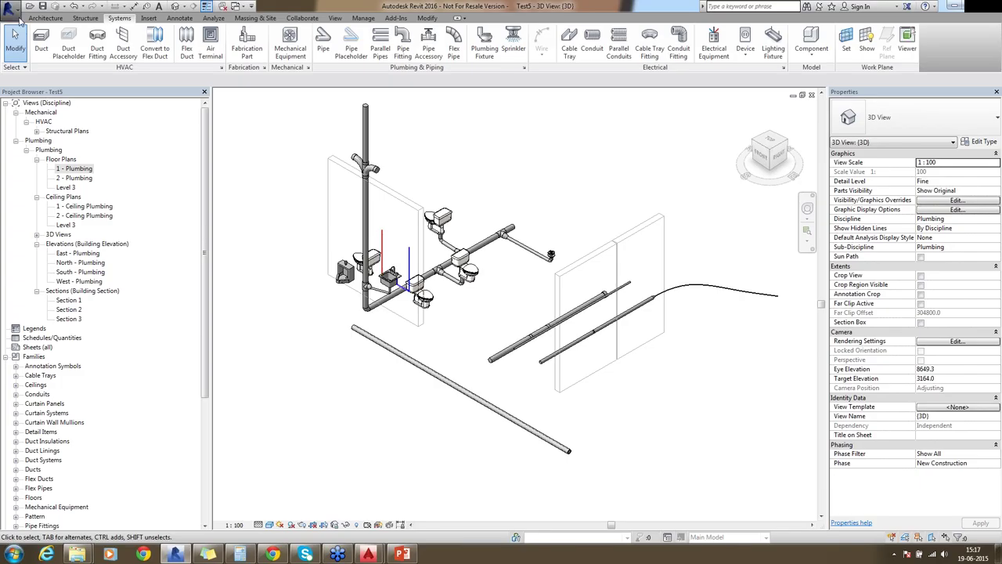
- Create a new project from the Systems-Default_Metric template
{"action": "left_click", "coordinate": [18, 20]}
{"action": "mouse_move", "coordinate": [33, 51]}
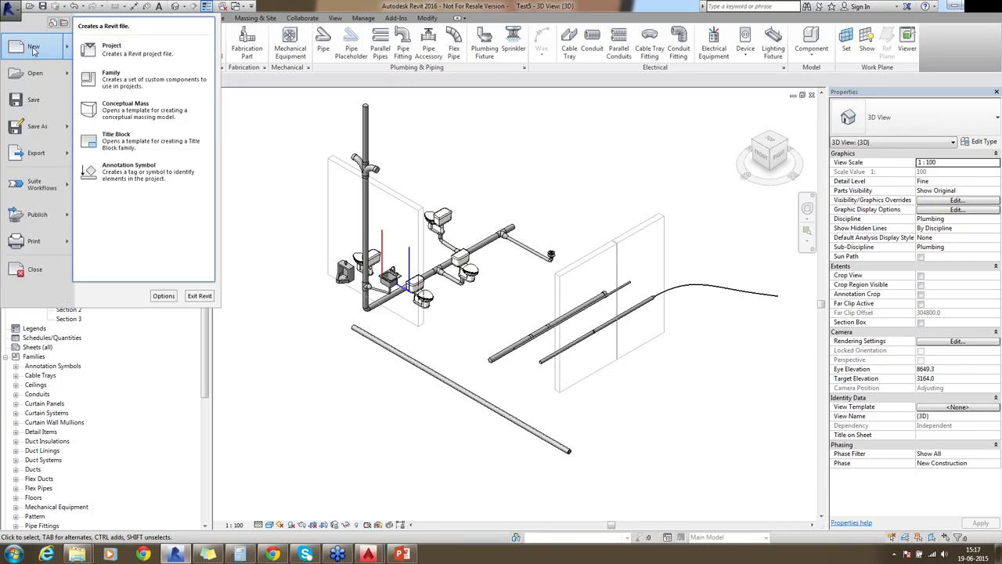
{"action": "key", "text": "Escape"}
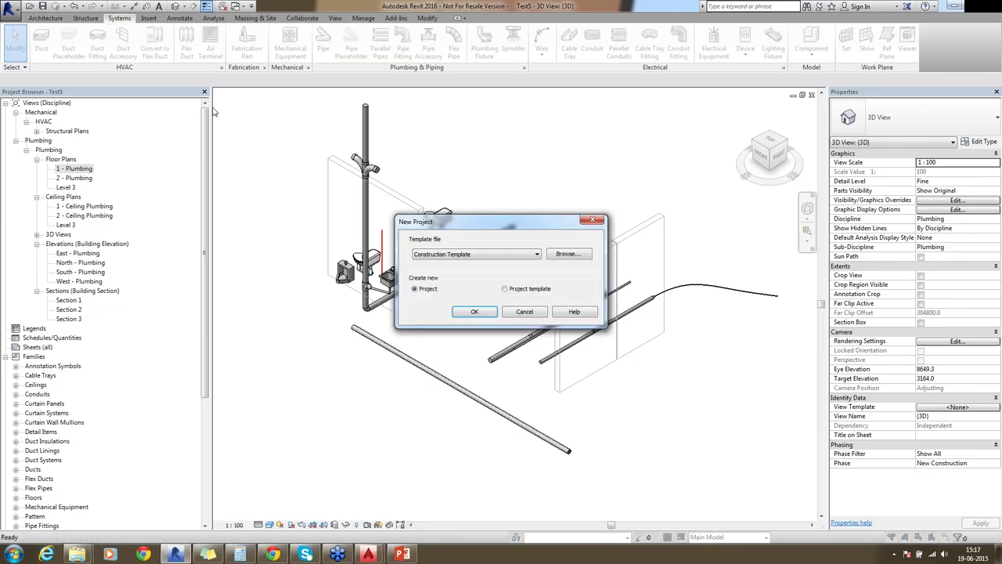
{"action": "left_click", "coordinate": [569, 254]}
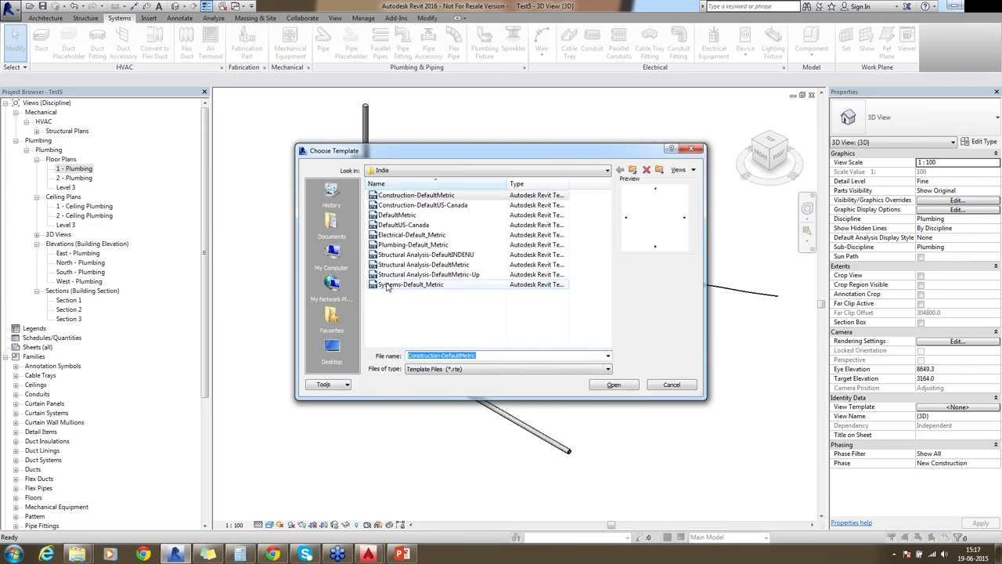
{"action": "left_click", "coordinate": [386, 285]}
{"action": "left_click", "coordinate": [607, 386]}
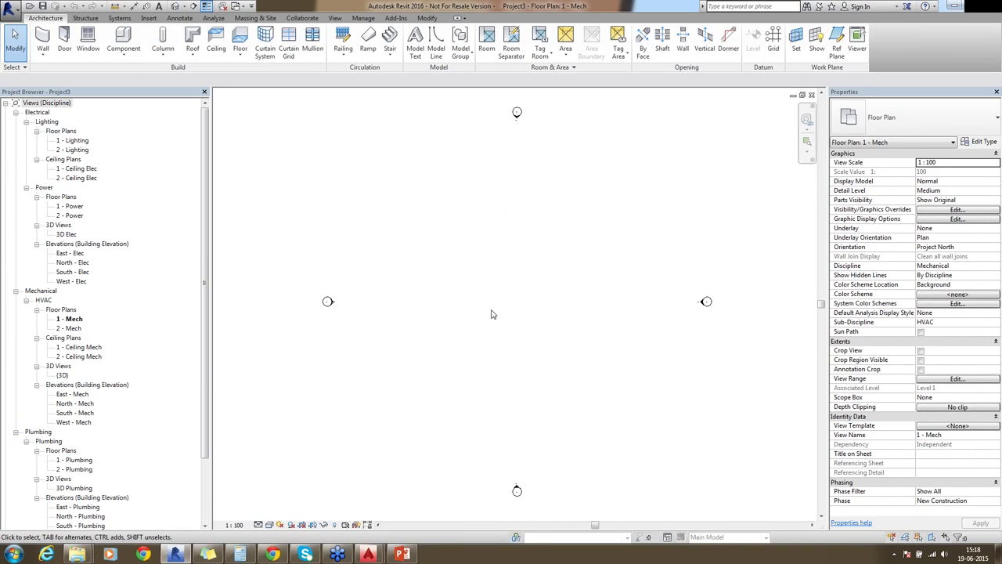
- Save the new project as Test6 with a maximum of 1 backup
{"action": "key", "text": "ctrl+s"}
{"action": "left_click", "coordinate": [670, 369]}
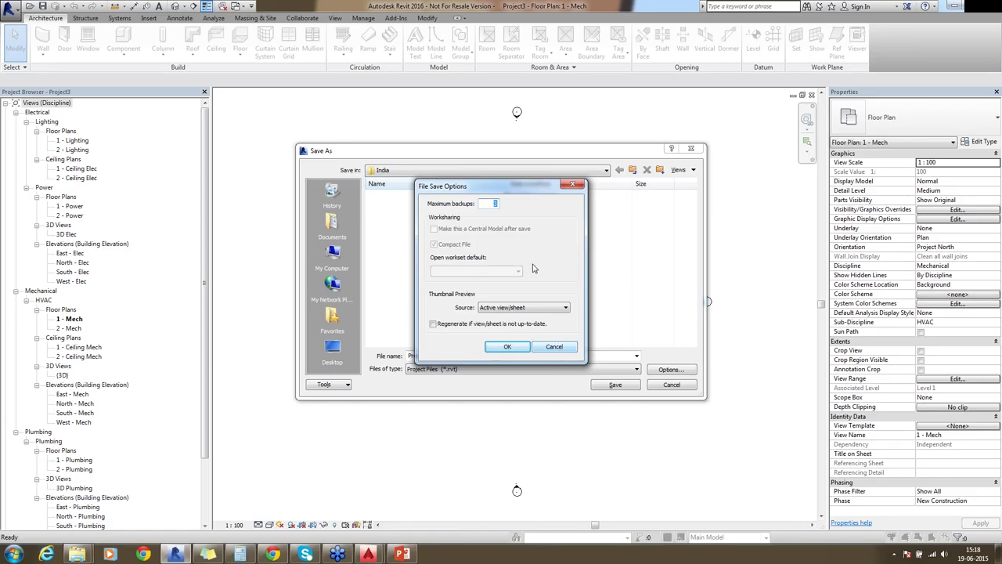
{"action": "type", "text": "1"}
{"action": "left_click", "coordinate": [508, 346]}
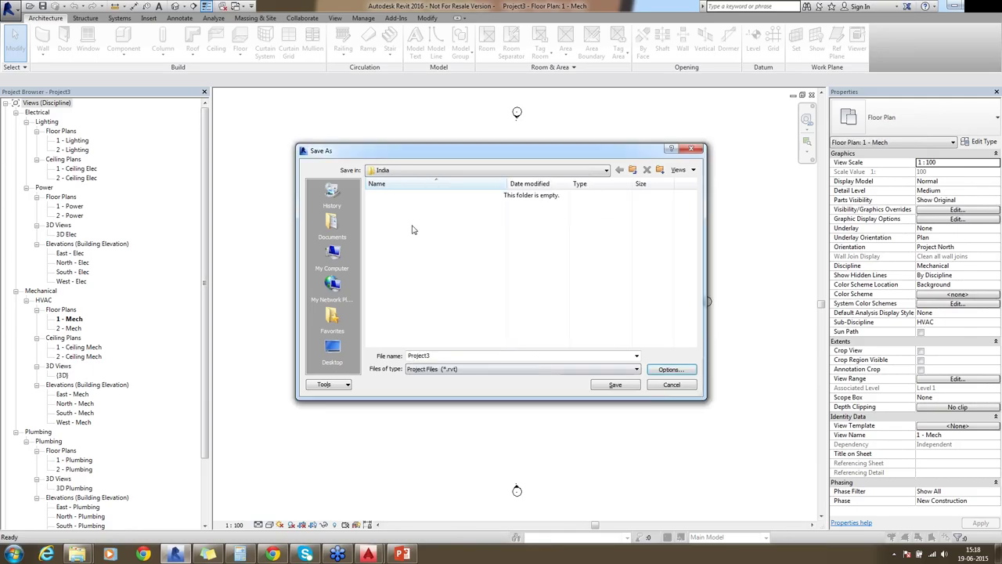
{"action": "left_click", "coordinate": [395, 170]}
{"action": "left_click", "coordinate": [418, 245]}
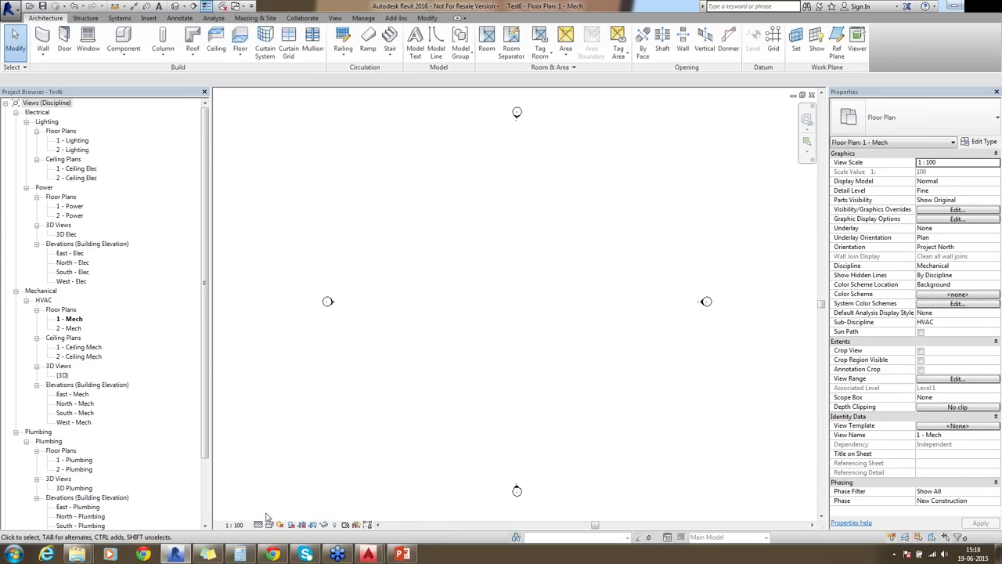
- Change the visual style of the 1 - Mech floor plan and collapse the Electrical views, leaving Mechanical and Plumbing expanded
{"action": "left_click", "coordinate": [268, 524]}
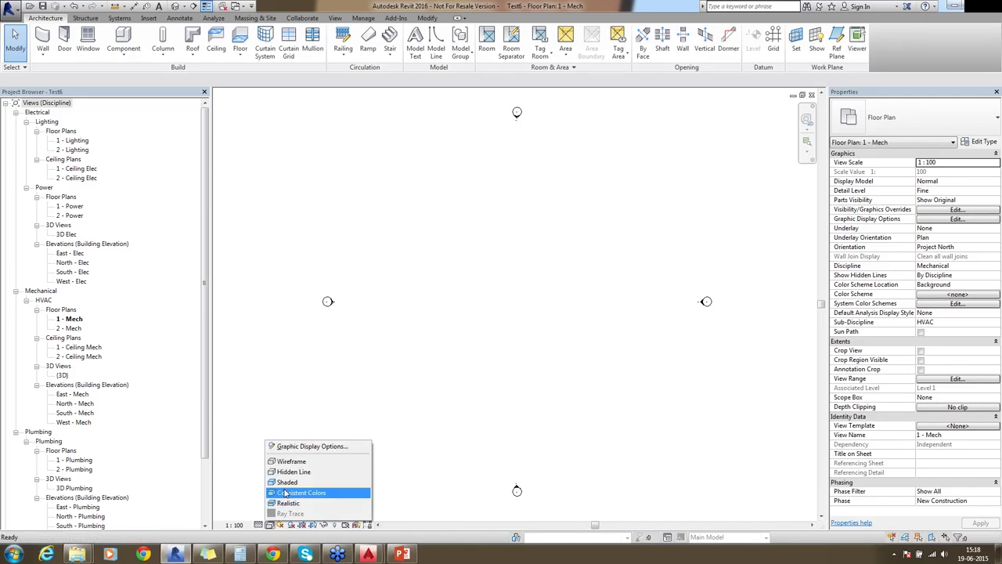
{"action": "left_click", "coordinate": [16, 112]}
{"action": "left_click", "coordinate": [16, 121]}
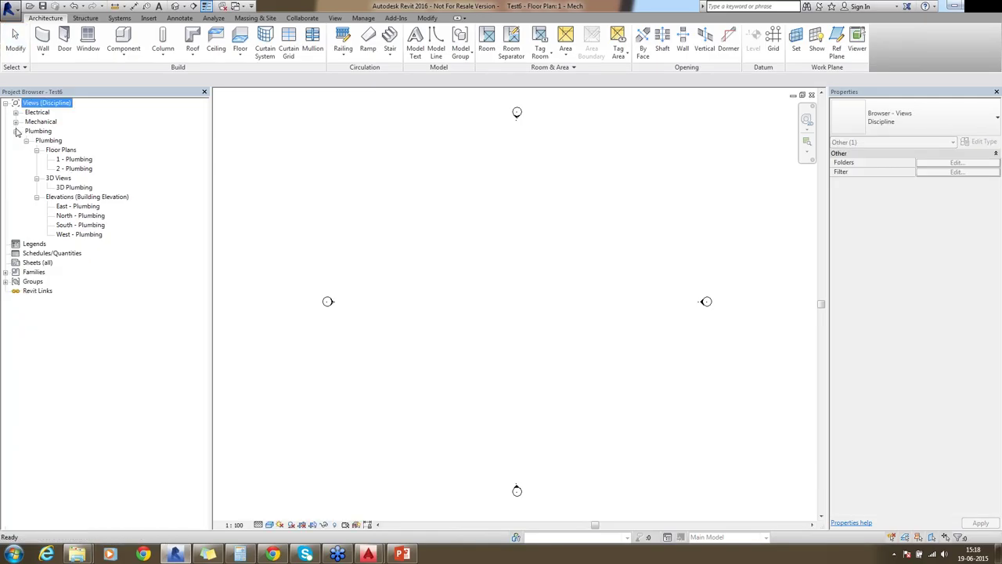
{"action": "left_click", "coordinate": [16, 131]}
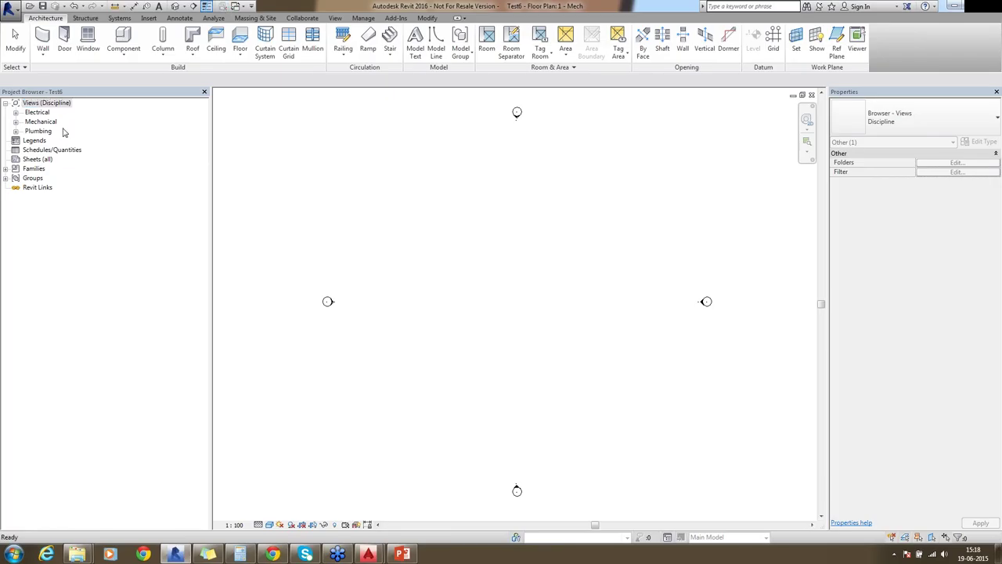
{"action": "left_click", "coordinate": [16, 130]}
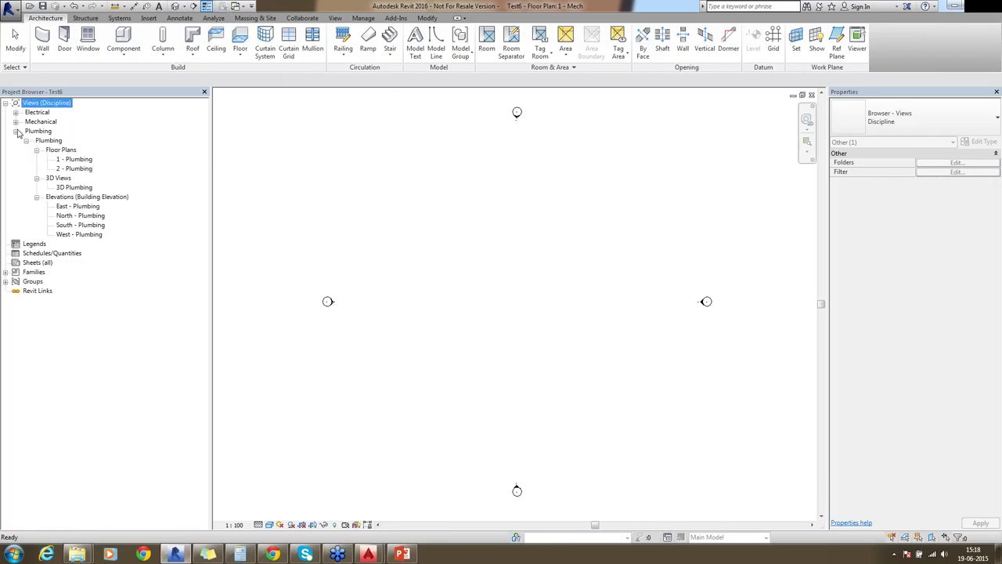
{"action": "left_click", "coordinate": [16, 122]}
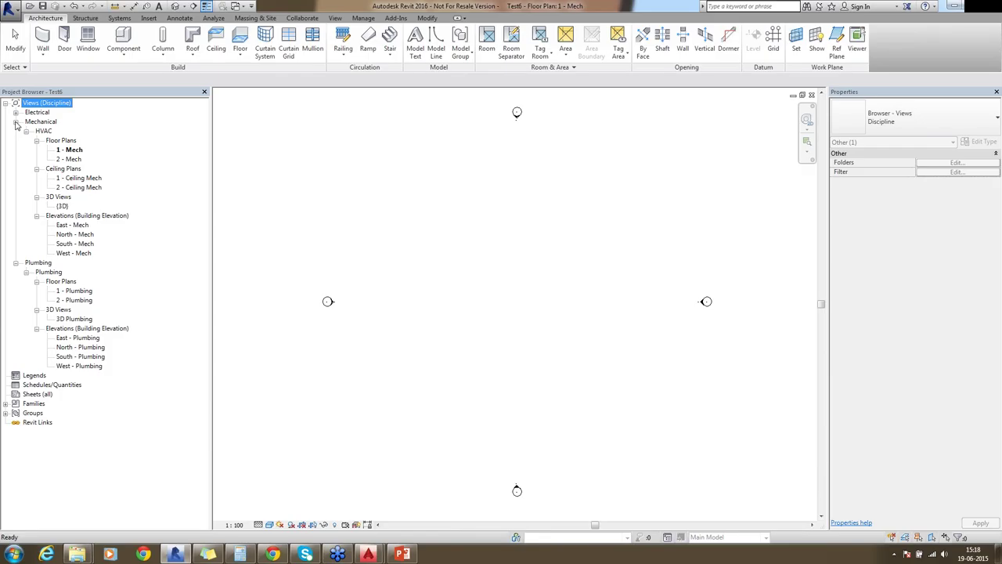
- Draw a horizontal Sanitary pipe about 29100 mm long in the 1 - Mech floor plan
{"action": "left_click", "coordinate": [72, 150]}
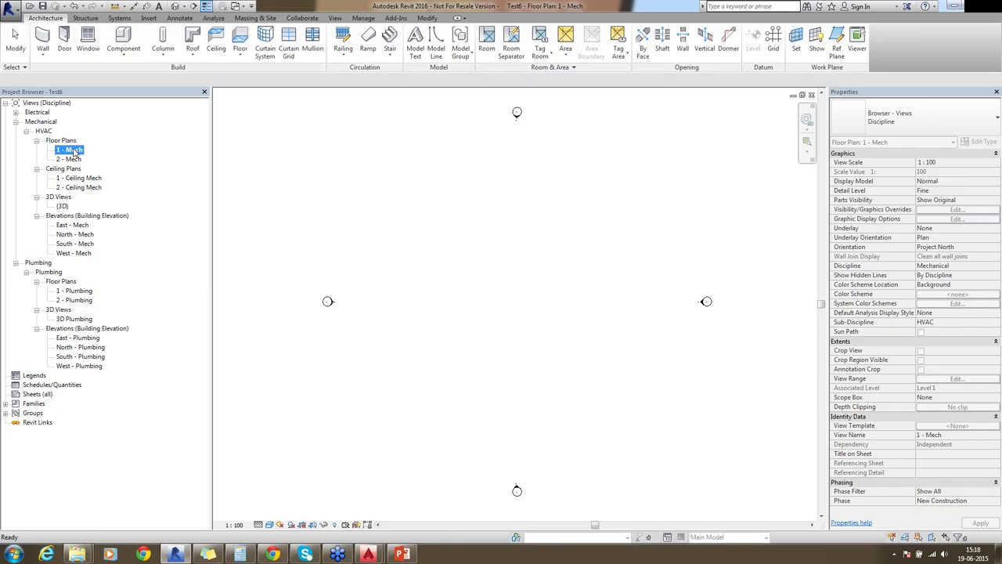
{"action": "double_click", "coordinate": [72, 149]}
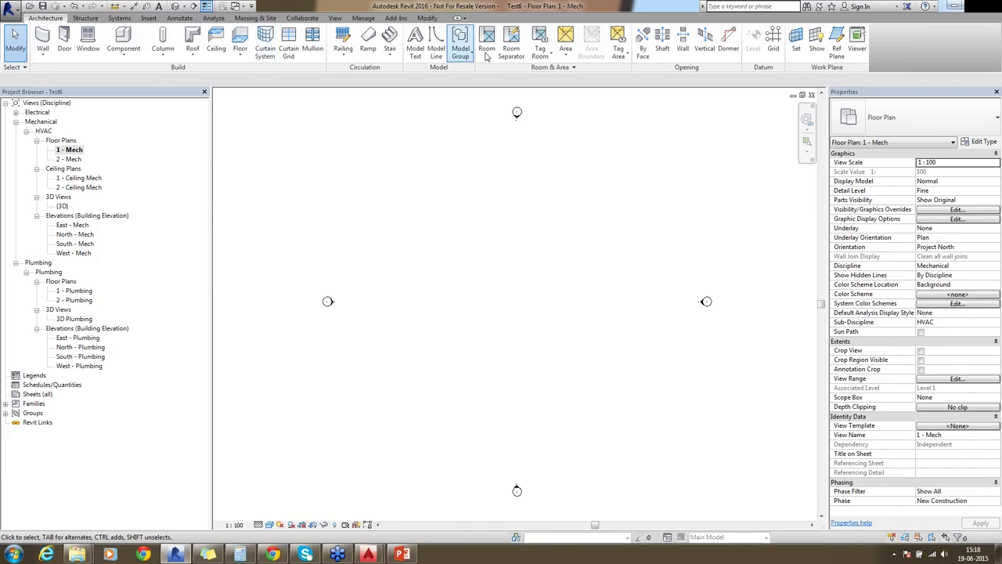
{"action": "key", "text": "p"}
{"action": "key", "text": "i"}
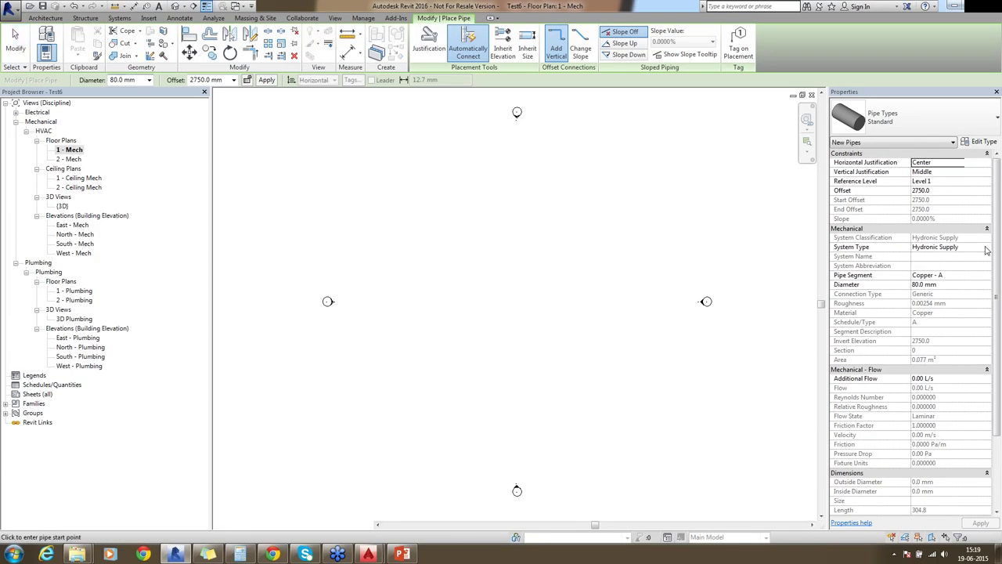
{"action": "left_click", "coordinate": [987, 247]}
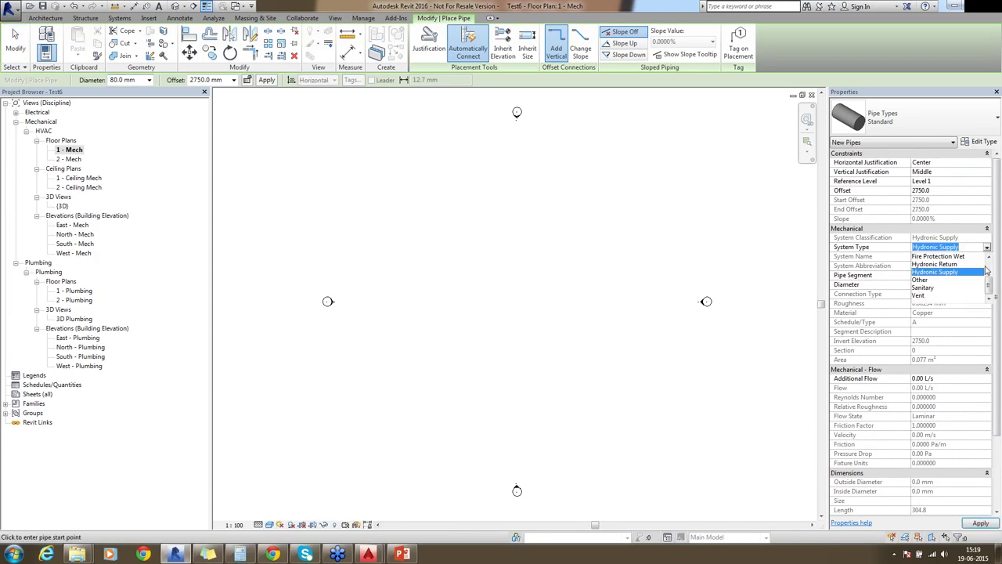
{"action": "left_click", "coordinate": [922, 287]}
{"action": "left_click", "coordinate": [626, 269]}
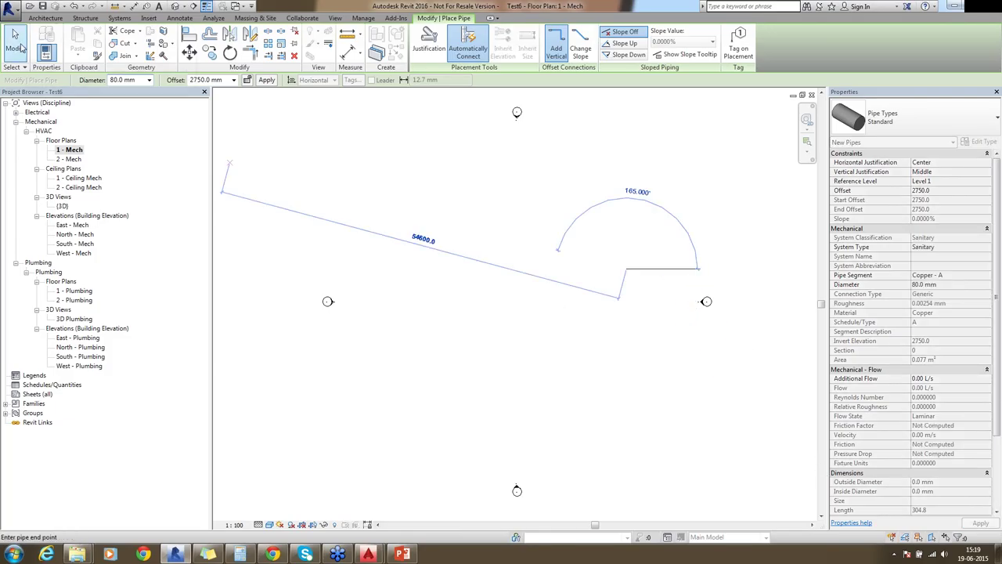
{"action": "left_click", "coordinate": [21, 47]}
- Draw a horizontal Hydronic Supply pipe between the east and west elevation markers of the 1 - Mech floor plan
{"action": "left_click", "coordinate": [70, 149]}
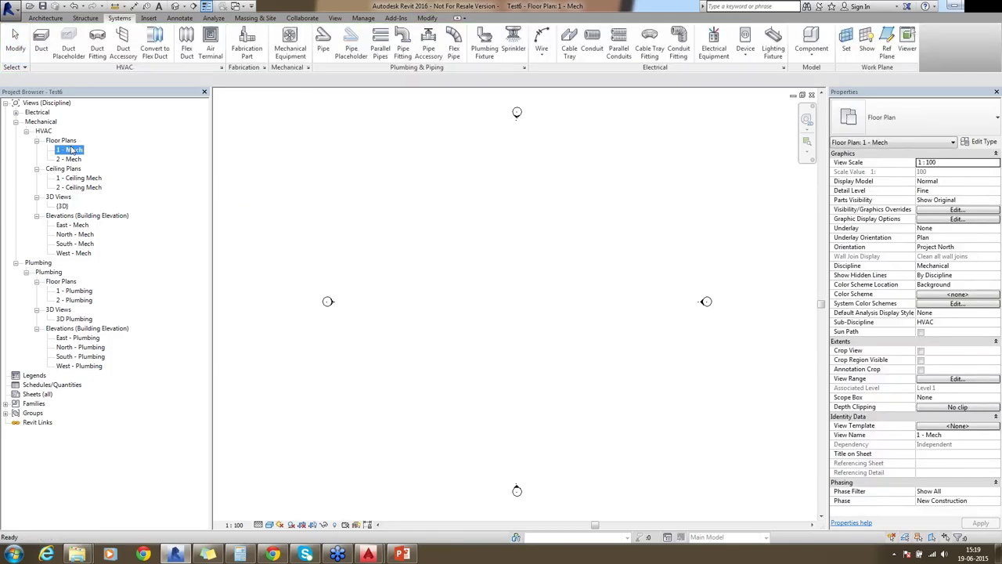
{"action": "key", "text": "p"}
{"action": "key", "text": "i"}
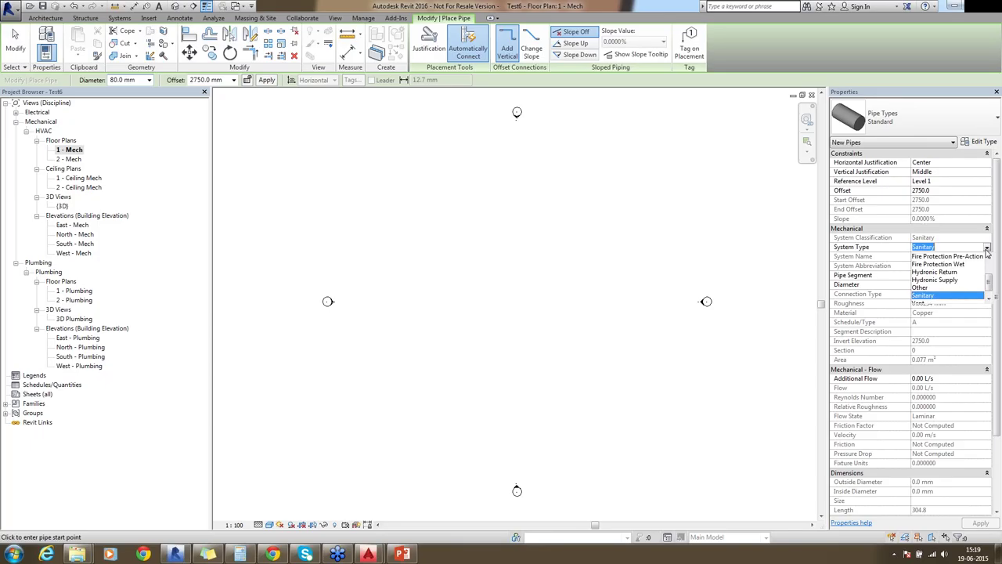
{"action": "left_click", "coordinate": [934, 279]}
{"action": "left_click", "coordinate": [375, 266]}
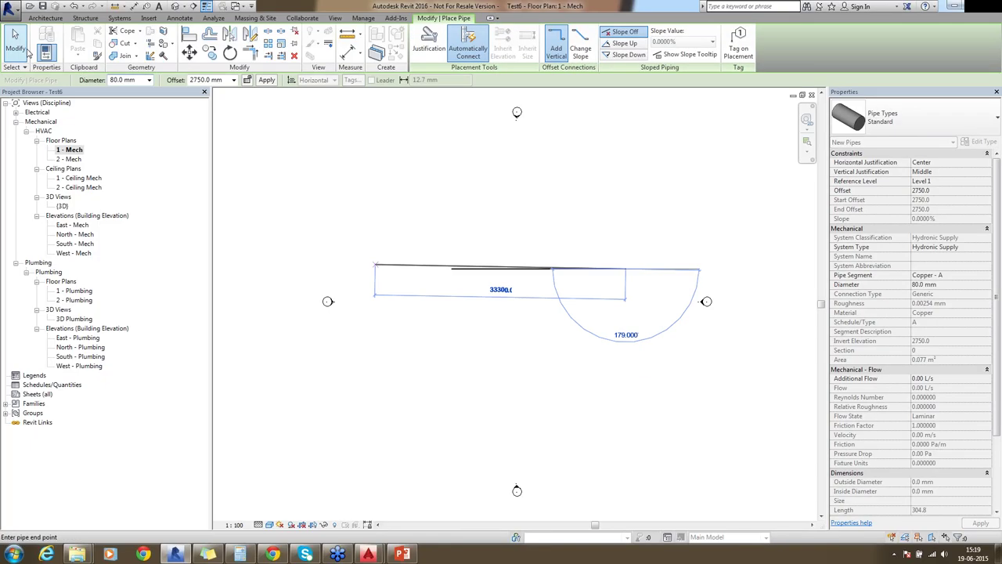
{"action": "left_click", "coordinate": [27, 51]}
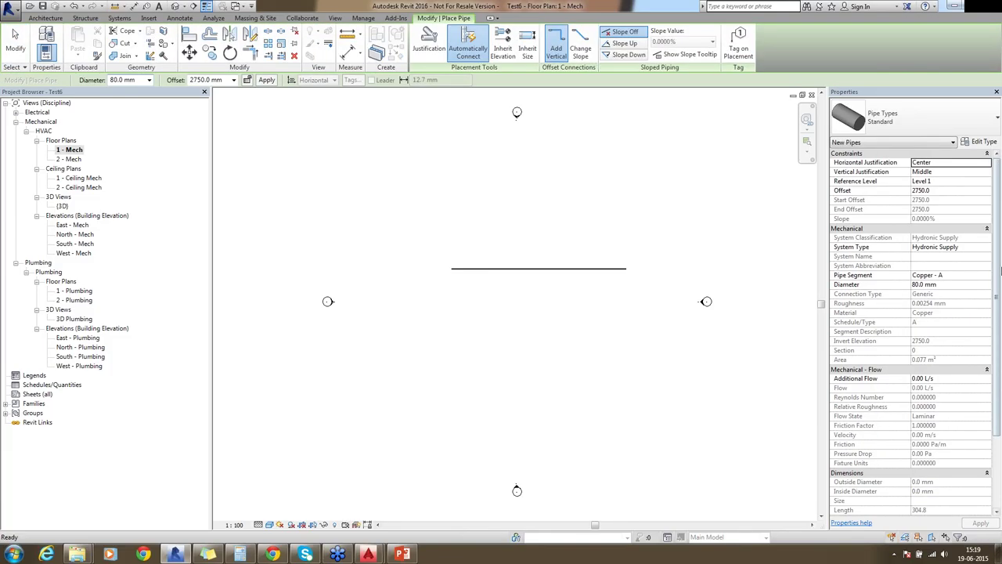
- Draw a horizontal Hydronic Return pipe just below and parallel to the Hydronic Supply pipe
{"action": "left_click", "coordinate": [948, 247]}
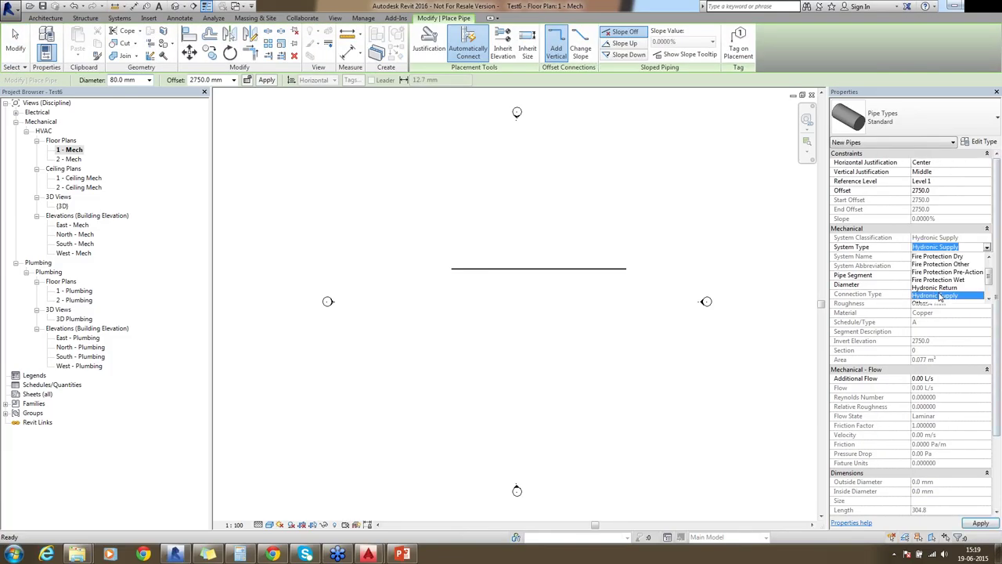
{"action": "left_click", "coordinate": [936, 287]}
{"action": "left_click", "coordinate": [452, 293]}
{"action": "left_click", "coordinate": [632, 292]}
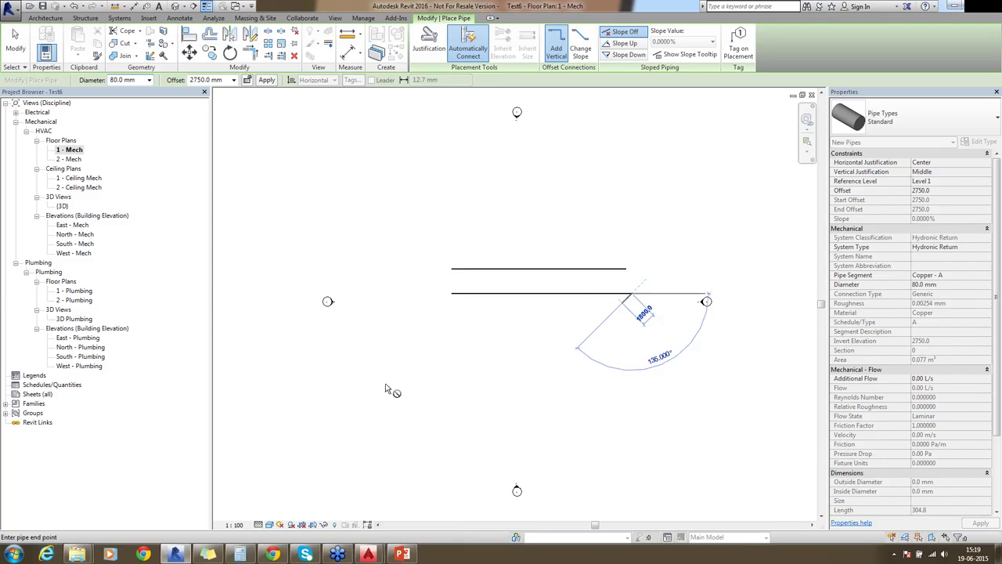
{"action": "key", "text": "Escape"}
{"action": "key", "text": "Escape"}
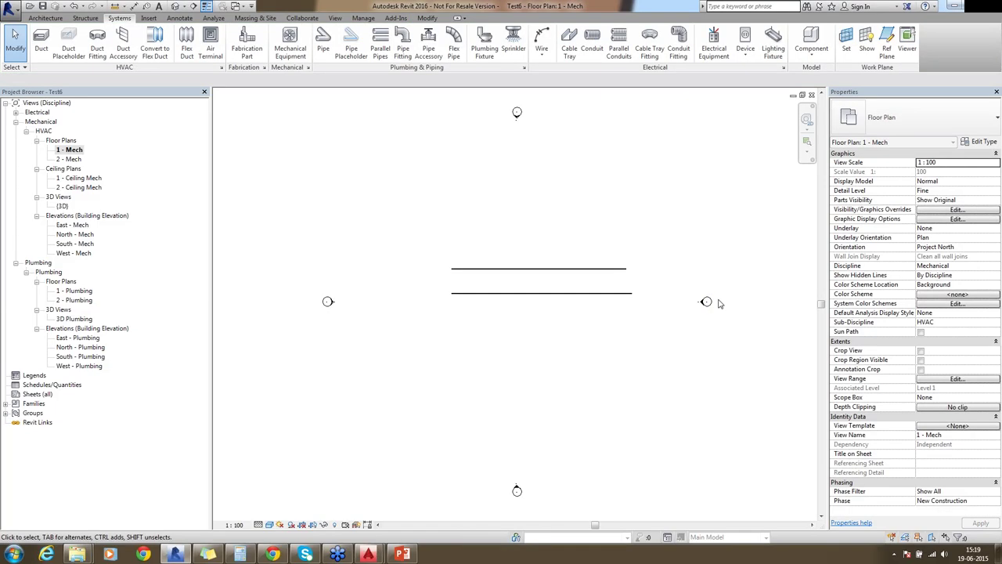
- Try turning on the visibility of the Sanitary filter in the graphic overrides of the 1 - Mech floor plan
{"action": "scroll", "coordinate": [501, 305], "scroll_direction": "up", "scroll_amount": 3}
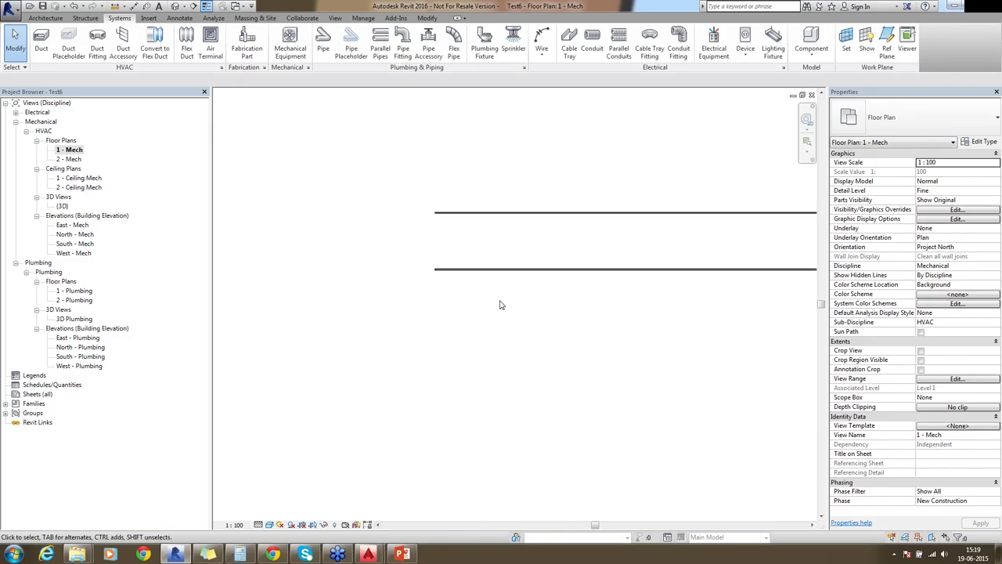
{"action": "scroll", "coordinate": [407, 317], "scroll_direction": "down", "scroll_amount": 3}
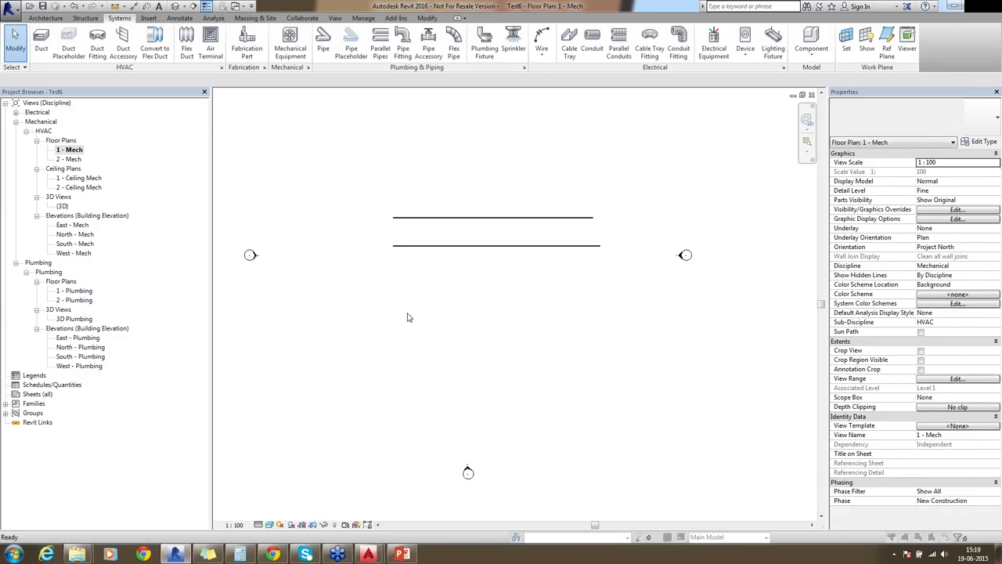
{"action": "key", "text": "v"}
{"action": "key", "text": "g"}
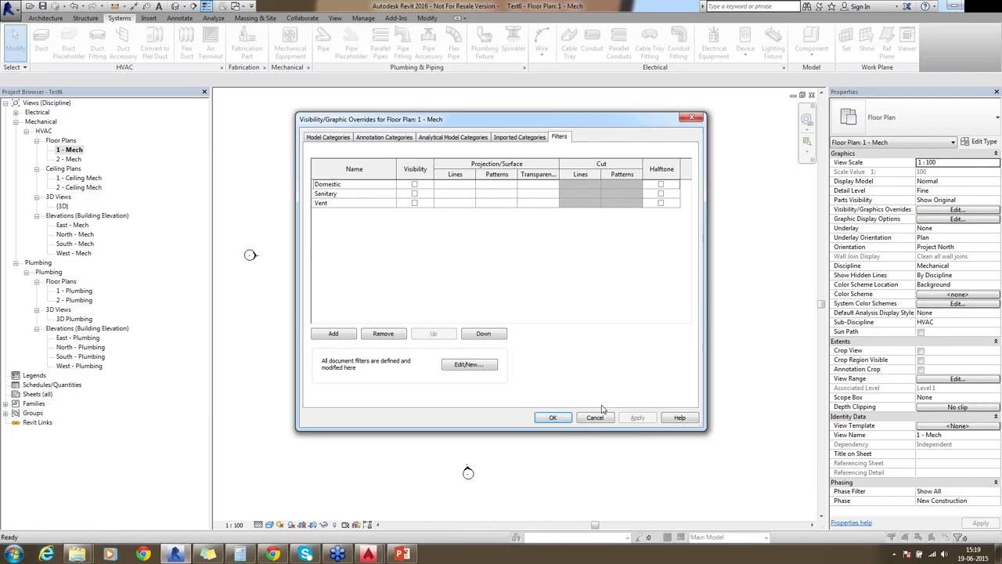
{"action": "left_click", "coordinate": [414, 194]}
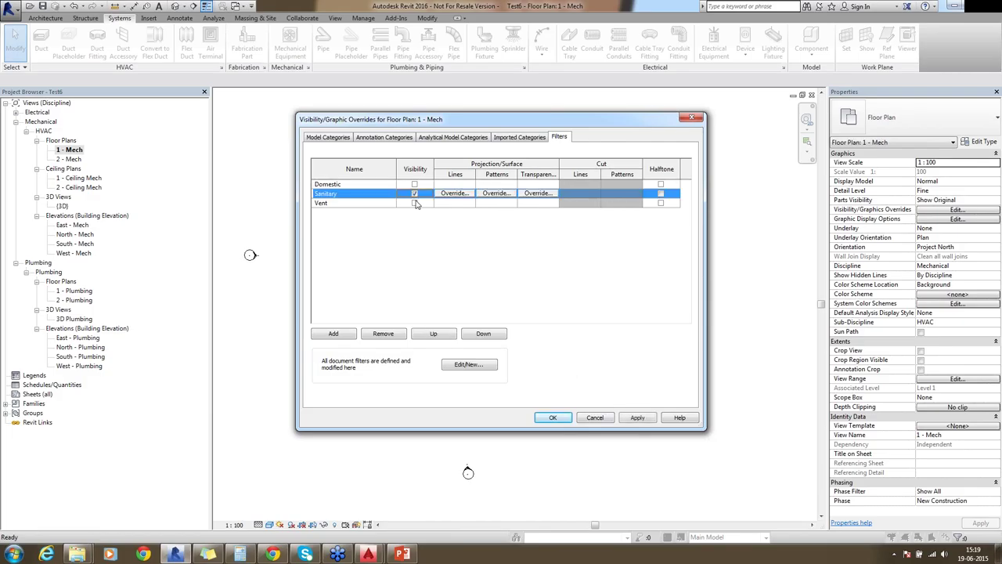
{"action": "left_click", "coordinate": [557, 421]}
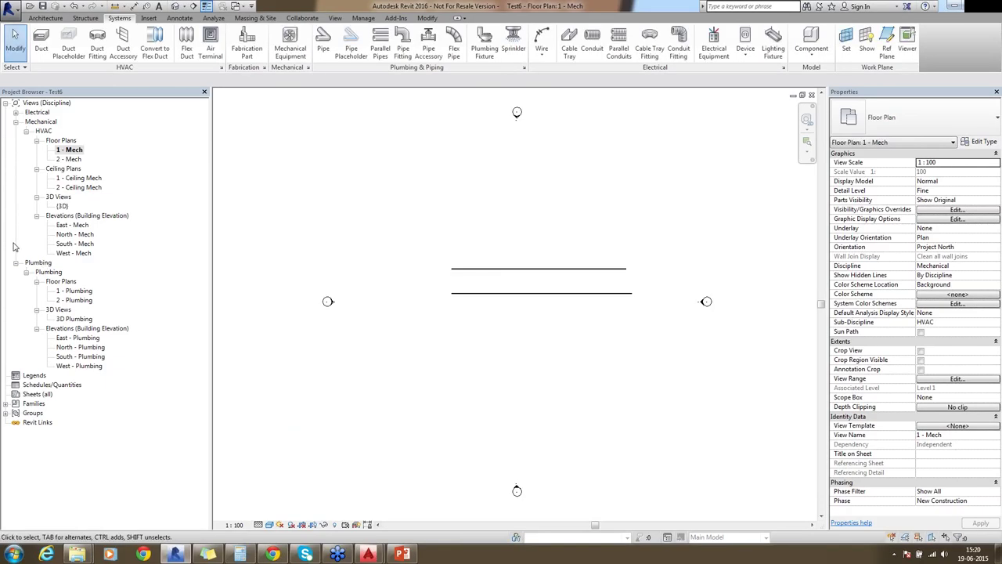
- In the 1 - Plumbing floor plan, draw a horizontal Hydronic Return pipe about 29100 mm long just below the Sanitary pipe
{"action": "left_click", "coordinate": [75, 291]}
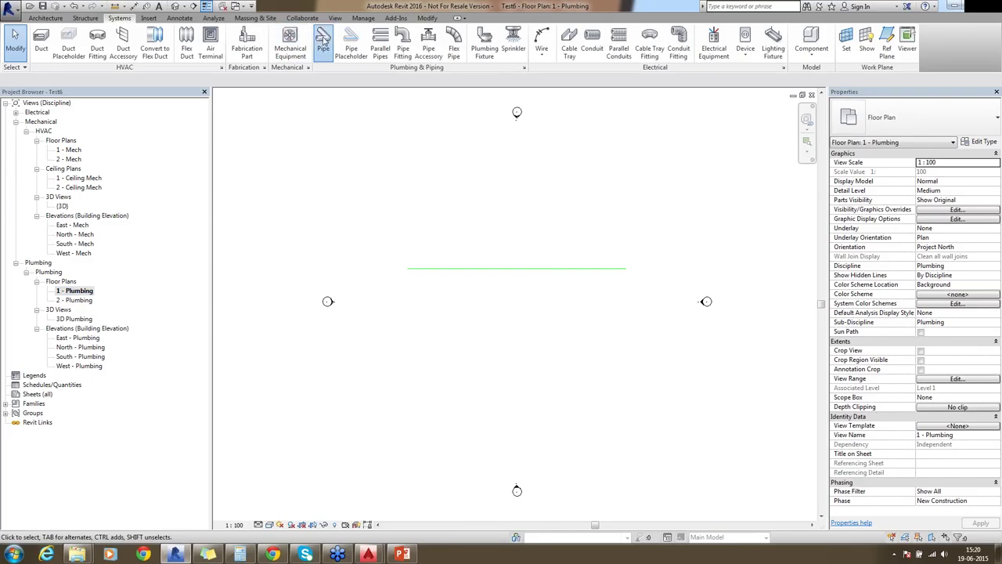
{"action": "left_click", "coordinate": [323, 41]}
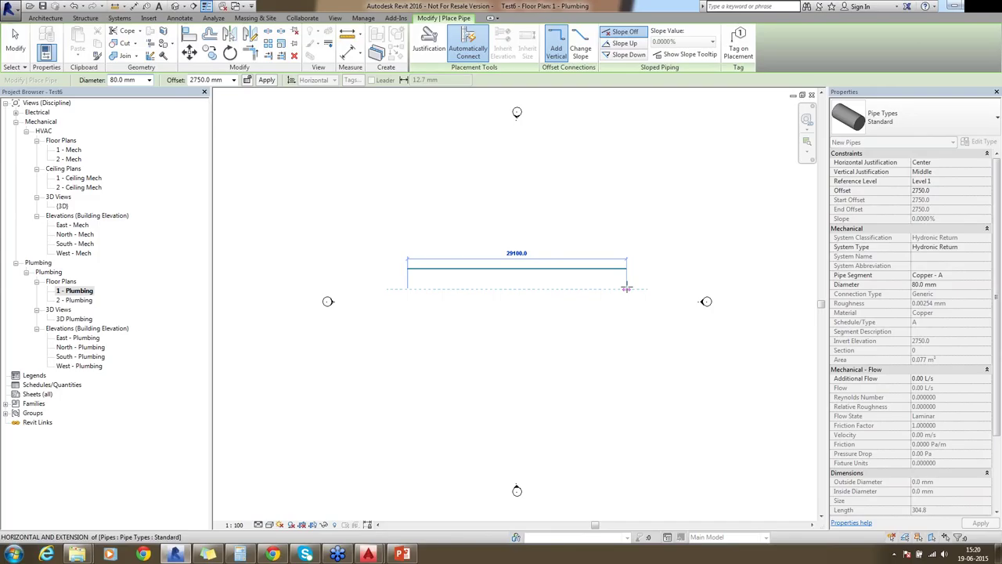
{"action": "left_click", "coordinate": [15, 39]}
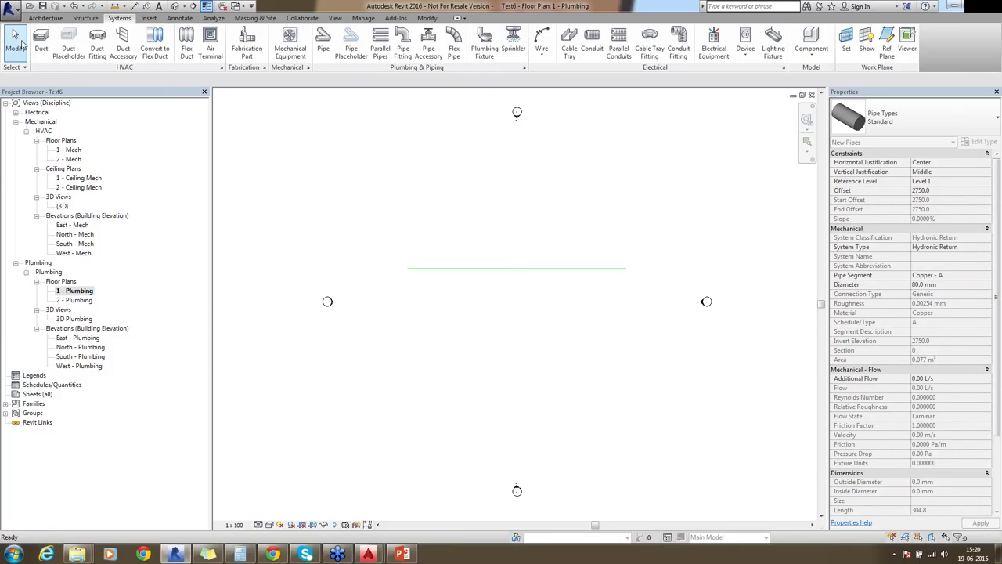
{"action": "left_click", "coordinate": [16, 39]}
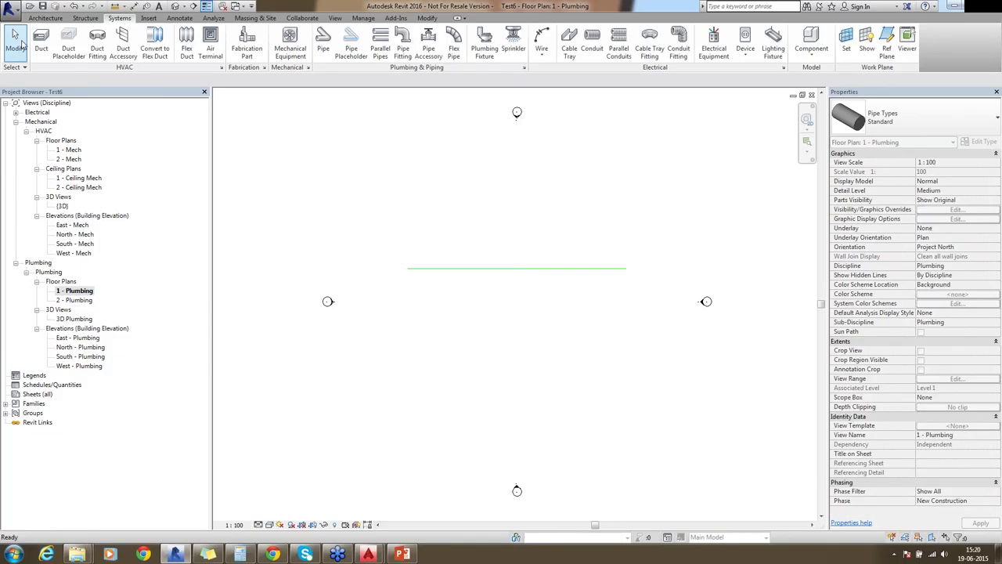
- Check the model category visibility settings of the 1 - Plumbing floor plan and view all the pipes in the {3D} view
{"action": "key", "text": "v"}
{"action": "key", "text": "g"}
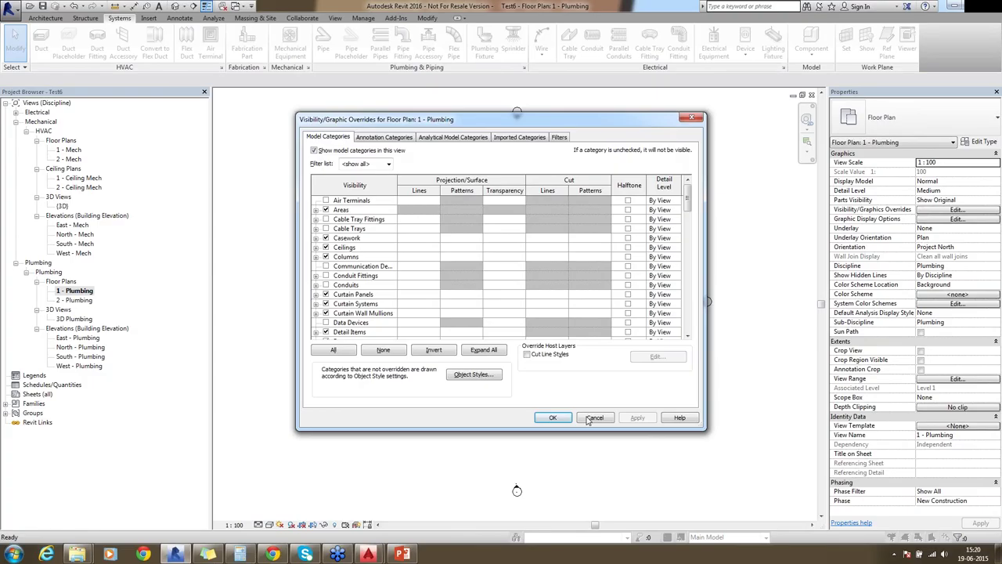
{"action": "left_click", "coordinate": [594, 418]}
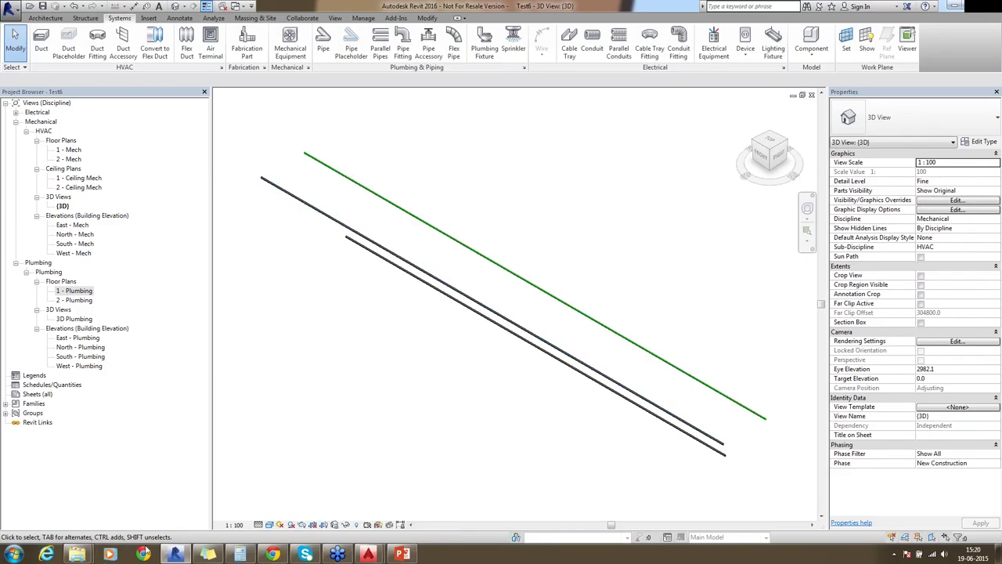
- Switch to the M_Sink - Island - Single family and close it without saving the changes
{"action": "left_click", "coordinate": [175, 555]}
{"action": "key", "text": "ctrl+Tab"}
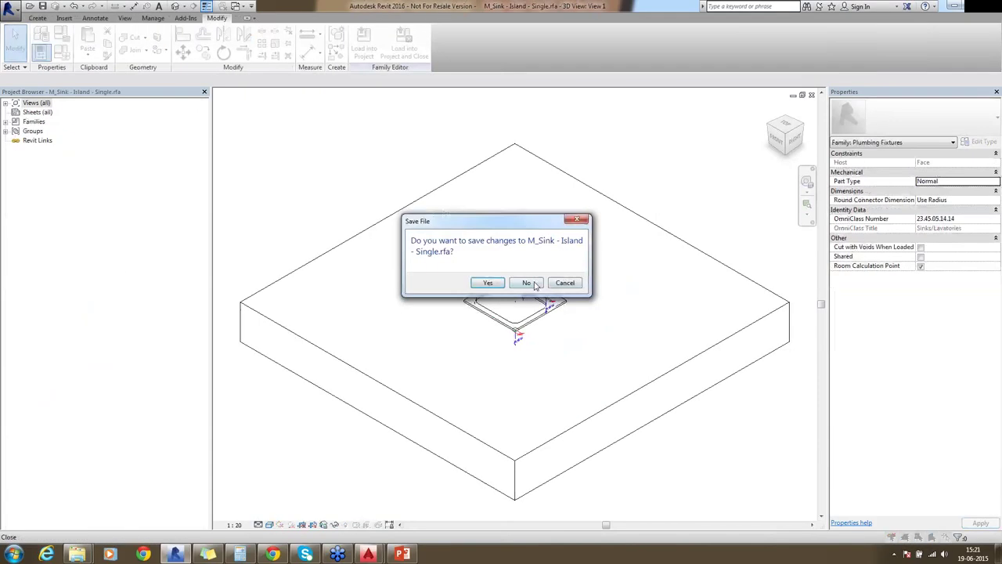
{"action": "left_click", "coordinate": [527, 283]}
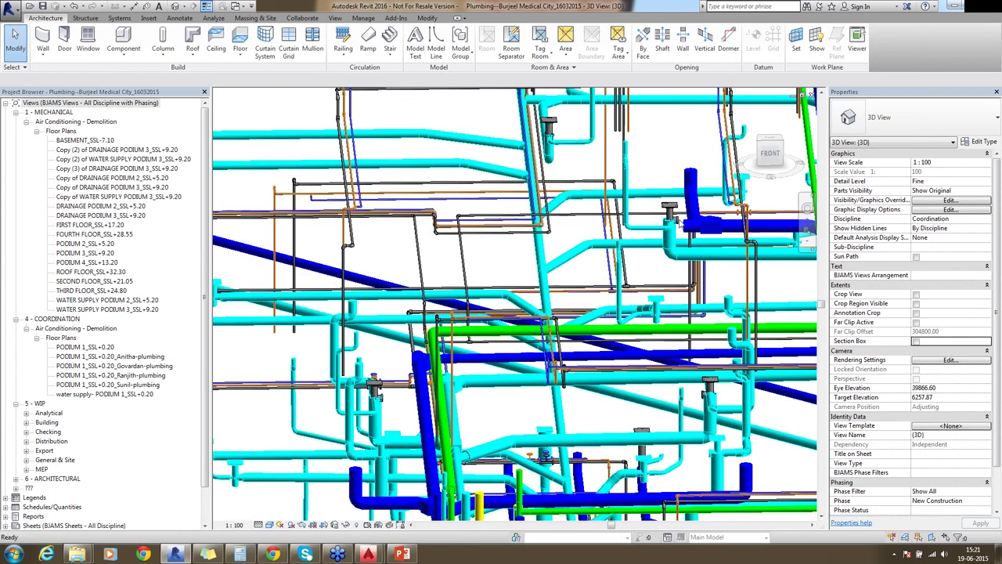
- Examine the whole Burjeel Medical City plumbing model in 3D from the home orientation, closing in on the piping along its outer edge
{"action": "key", "text": "z"}
{"action": "key", "text": "f"}
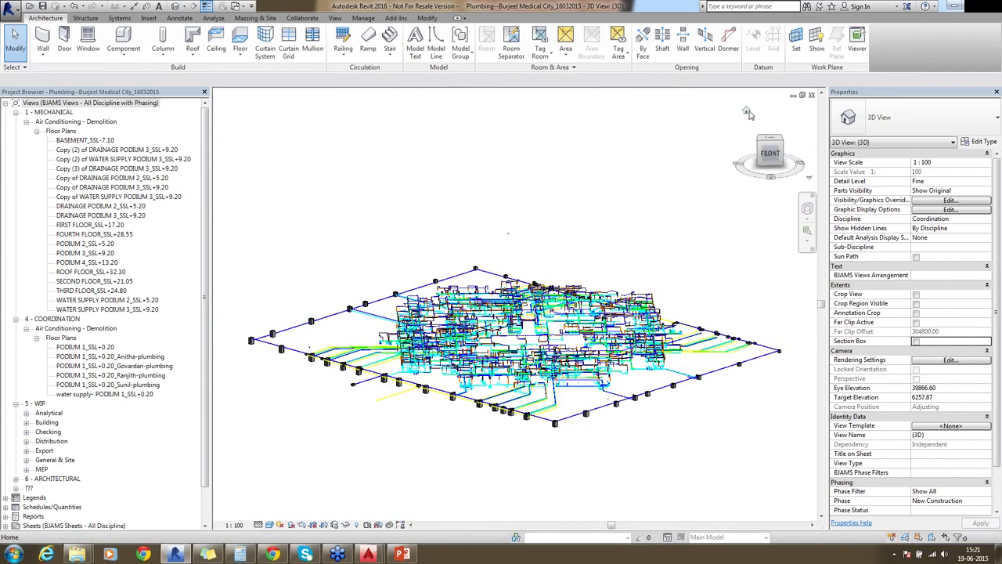
{"action": "left_click", "coordinate": [746, 112]}
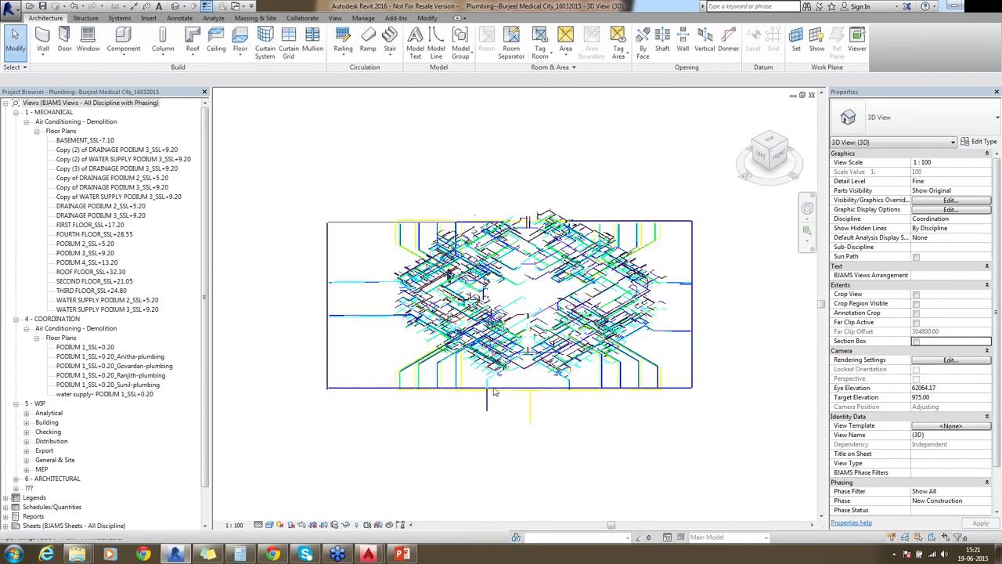
{"action": "key", "text": "z"}
{"action": "key", "text": "r"}
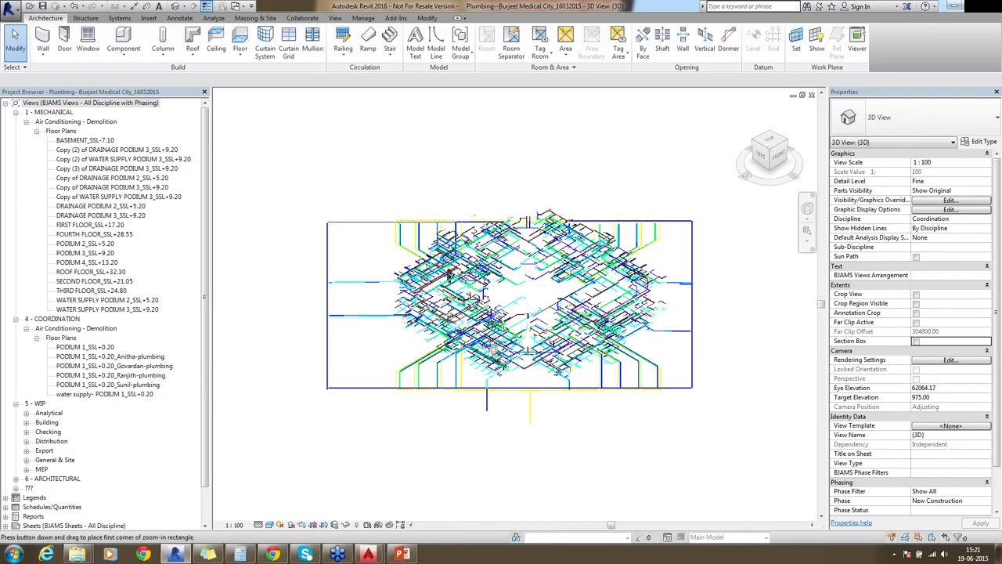
{"action": "left_click_drag", "start_coordinate": [446, 311], "coordinate": [528, 370]}
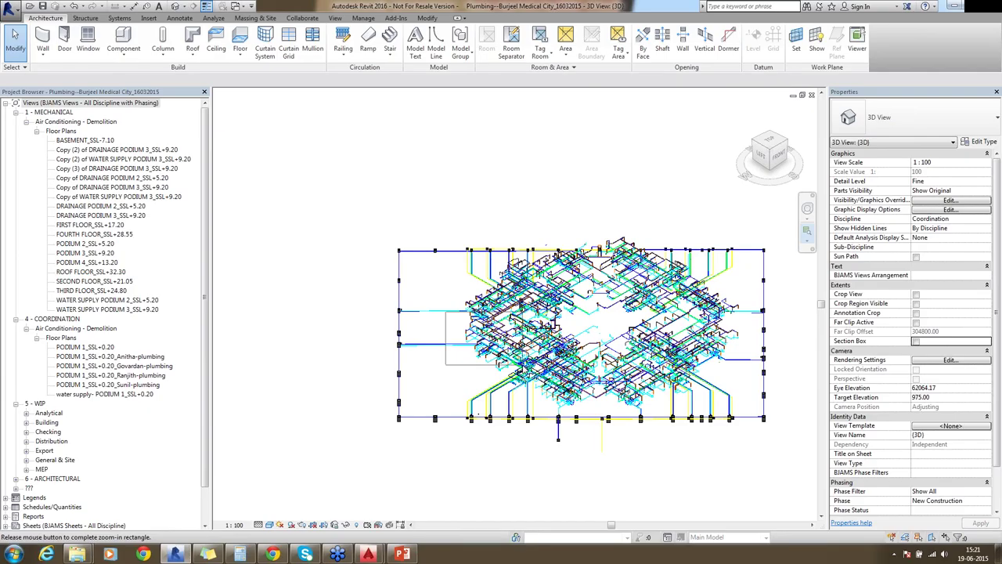
{"action": "left_click_drag", "start_coordinate": [528, 368], "coordinate": [528, 369]}
{"action": "left_click_drag", "start_coordinate": [340, 202], "coordinate": [525, 295]}
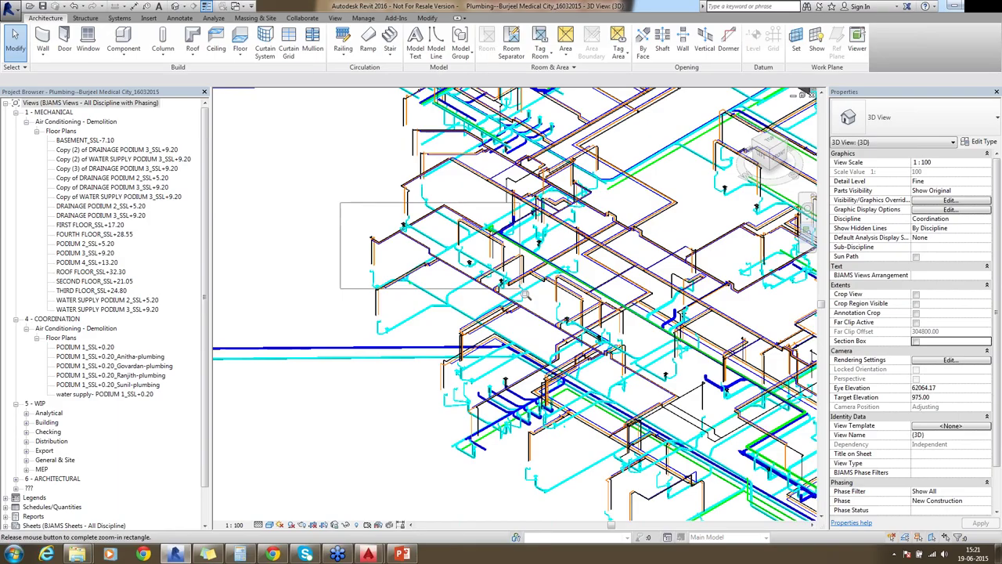
{"action": "left_click_drag", "start_coordinate": [525, 294], "coordinate": [525, 292]}
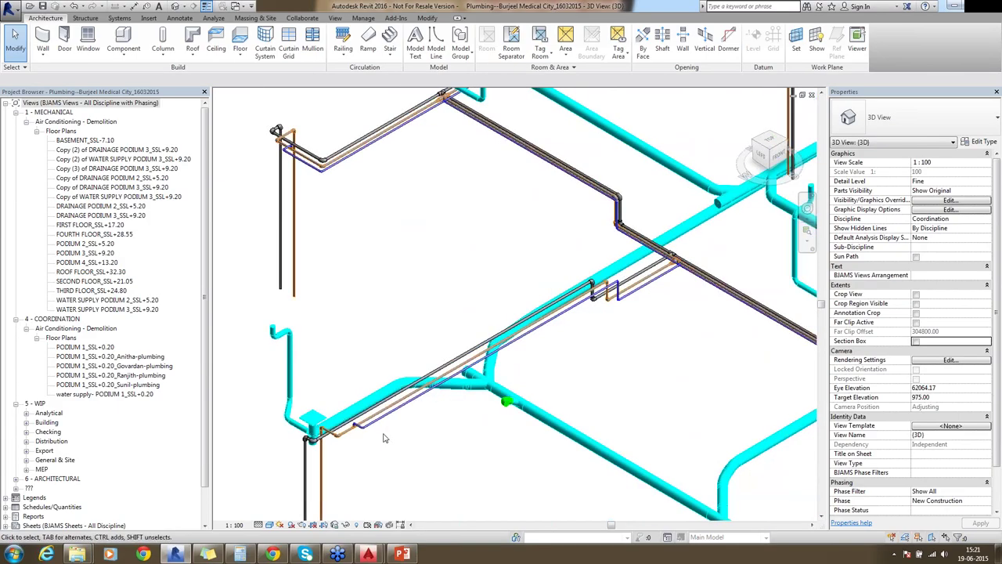
- Examine the drainage branches, floor drains and parallel water supply lines of the plumbing model at close range
{"action": "middle_click_drag", "start_coordinate": [384, 438], "coordinate": [599, 189]}
{"action": "scroll", "coordinate": [682, 356], "scroll_direction": "down", "scroll_amount": 2}
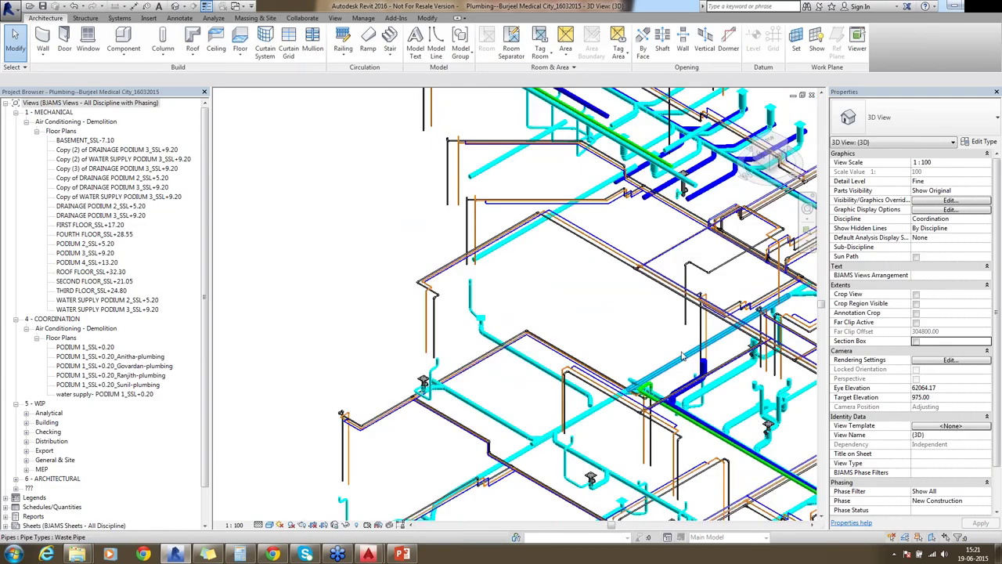
{"action": "middle_click_drag", "start_coordinate": [683, 356], "coordinate": [557, 288]}
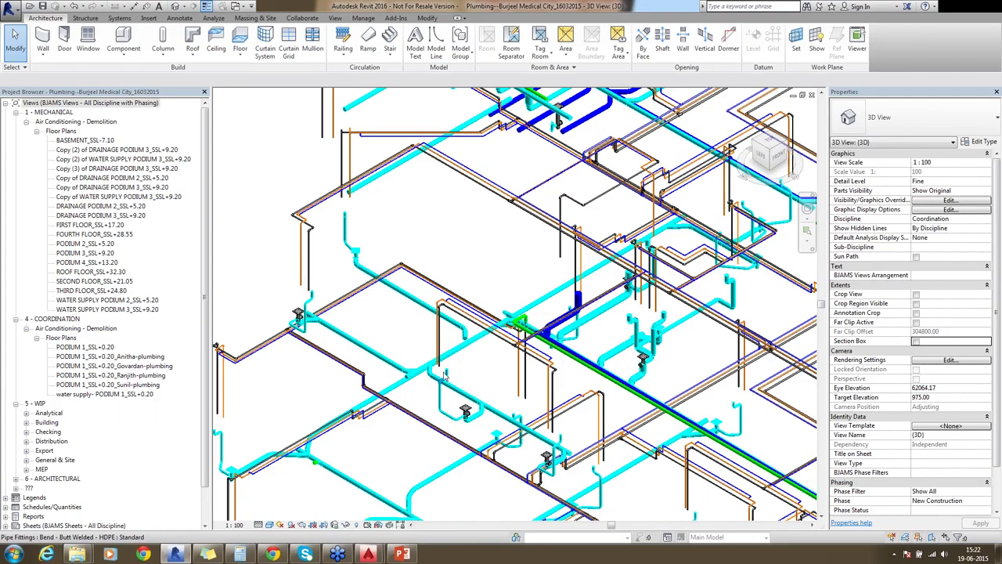
{"action": "scroll", "coordinate": [444, 376], "scroll_direction": "up", "scroll_amount": 3}
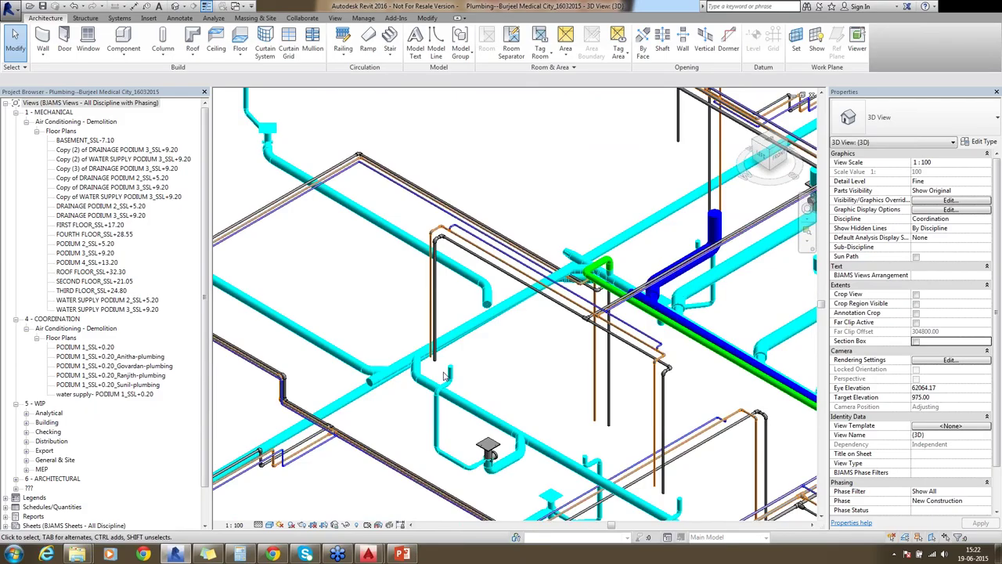
{"action": "scroll", "coordinate": [444, 376], "scroll_direction": "up", "scroll_amount": 1}
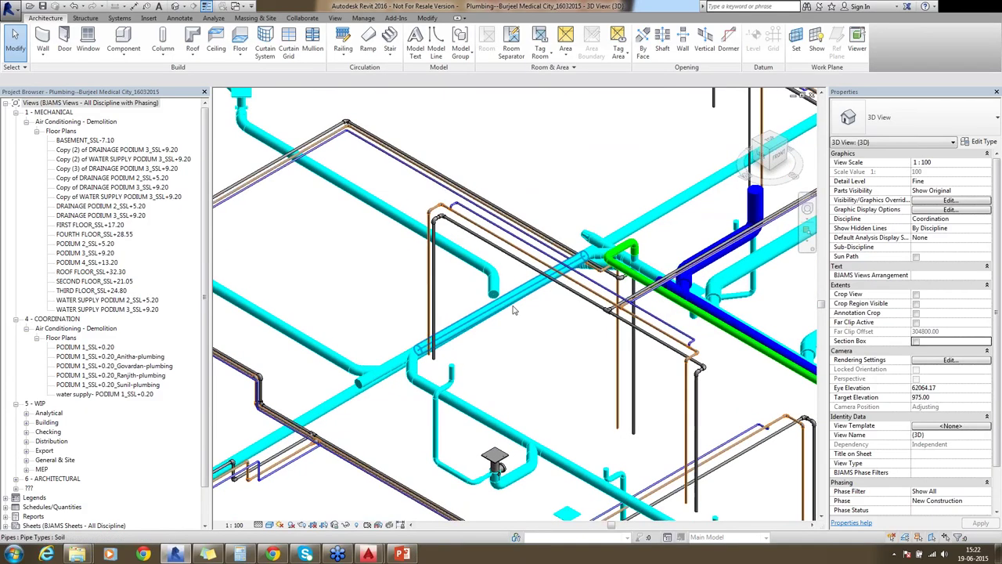
- Examine the water supply lines near the floor drain and inspect the vent cap fitting on the drainage main
{"action": "middle_click_drag", "start_coordinate": [545, 377], "coordinate": [544, 377]}
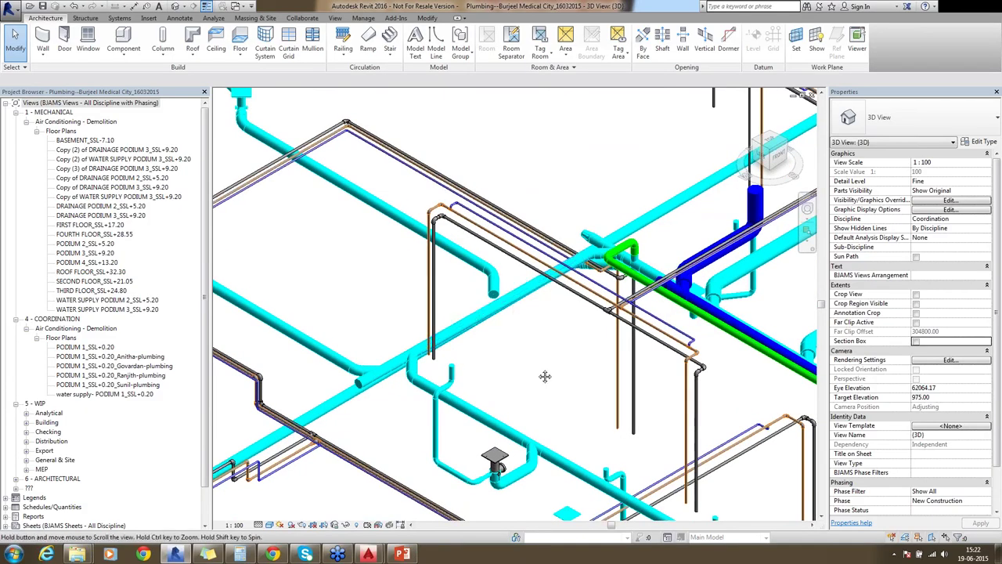
{"action": "scroll", "coordinate": [517, 197], "scroll_direction": "down", "scroll_amount": 3}
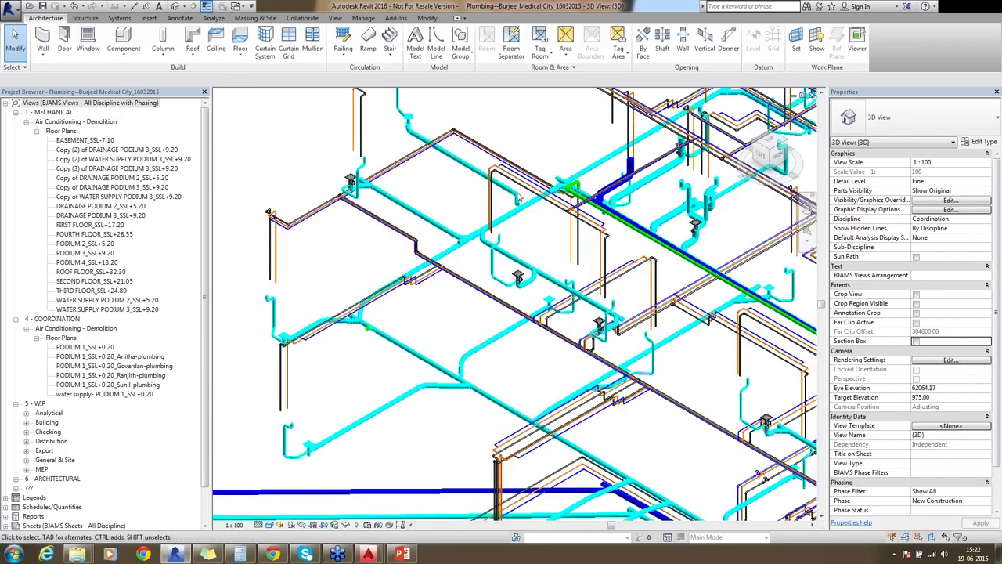
{"action": "scroll", "coordinate": [516, 197], "scroll_direction": "up", "scroll_amount": 5}
{"action": "middle_click_drag", "start_coordinate": [662, 282], "coordinate": [473, 384]}
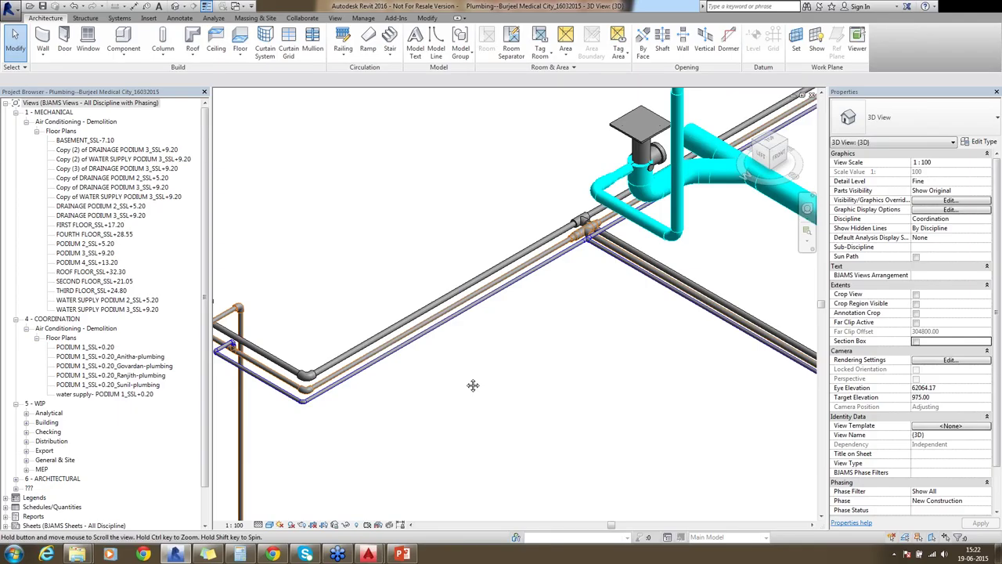
{"action": "middle_click_drag", "start_coordinate": [473, 384], "coordinate": [401, 426]}
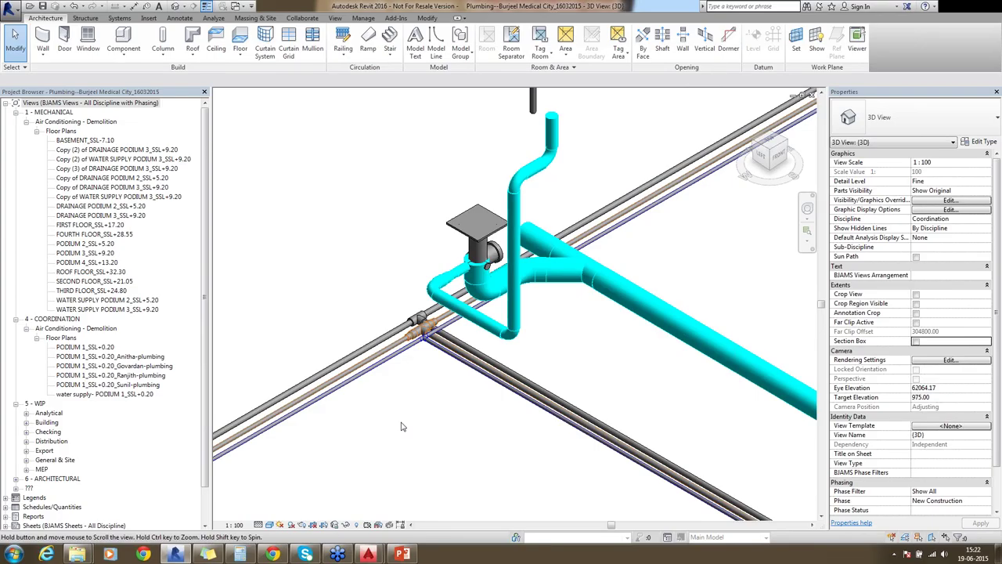
{"action": "middle_click_drag", "start_coordinate": [401, 427], "coordinate": [369, 128]}
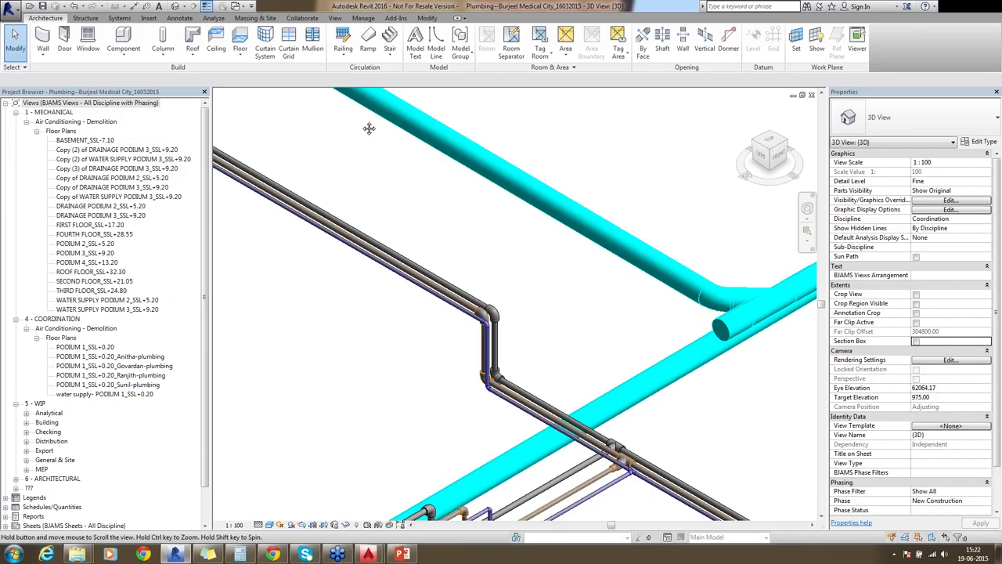
{"action": "middle_click_drag", "start_coordinate": [368, 127], "coordinate": [625, 255]}
{"action": "left_click", "coordinate": [625, 255]}
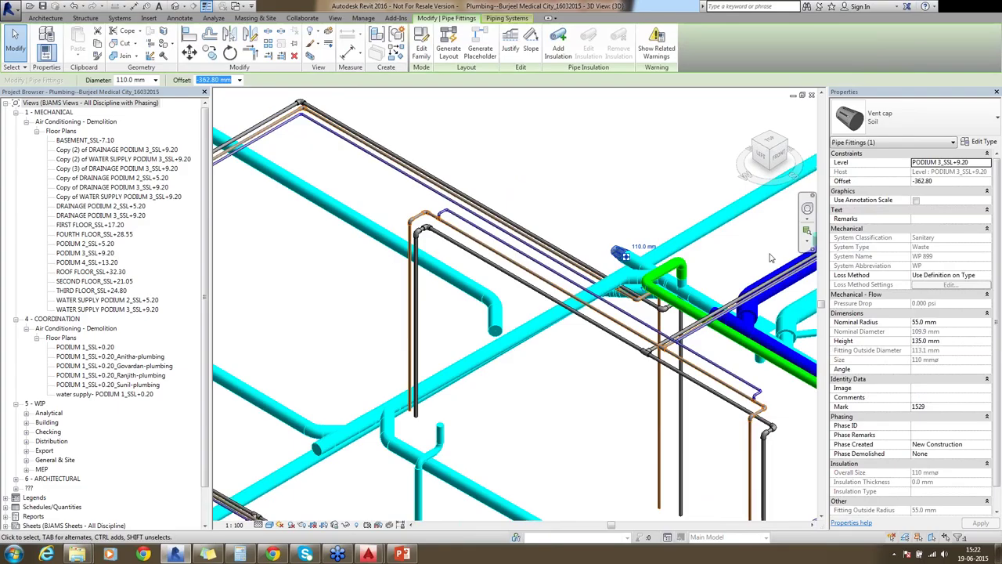
{"action": "middle_click_drag", "start_coordinate": [770, 259], "coordinate": [560, 370]}
{"action": "left_click", "coordinate": [560, 370]}
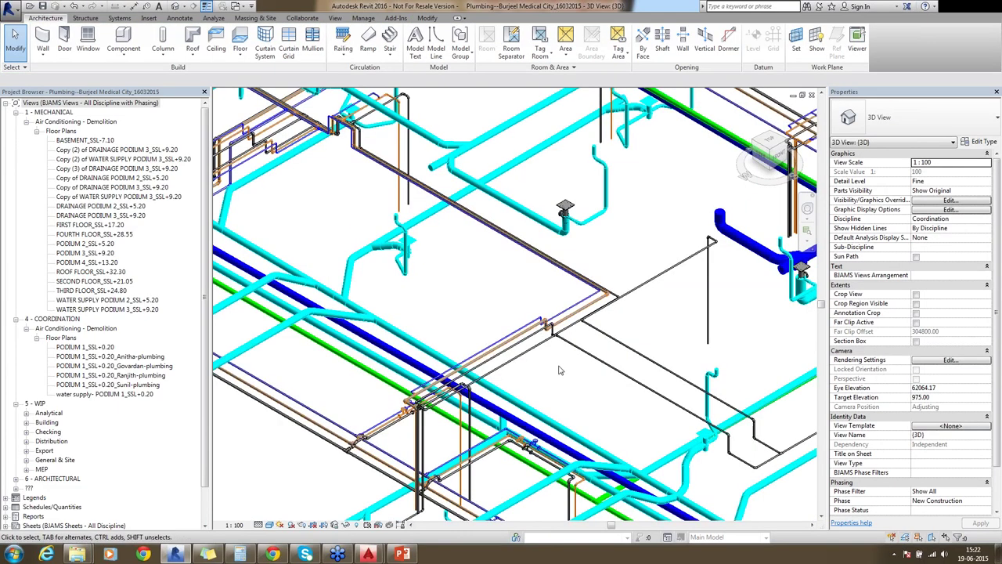
- Inspect the cold water supply branch pipe and review its Pipe Sizing options without changing them
{"action": "scroll", "coordinate": [560, 370], "scroll_direction": "up", "scroll_amount": 2}
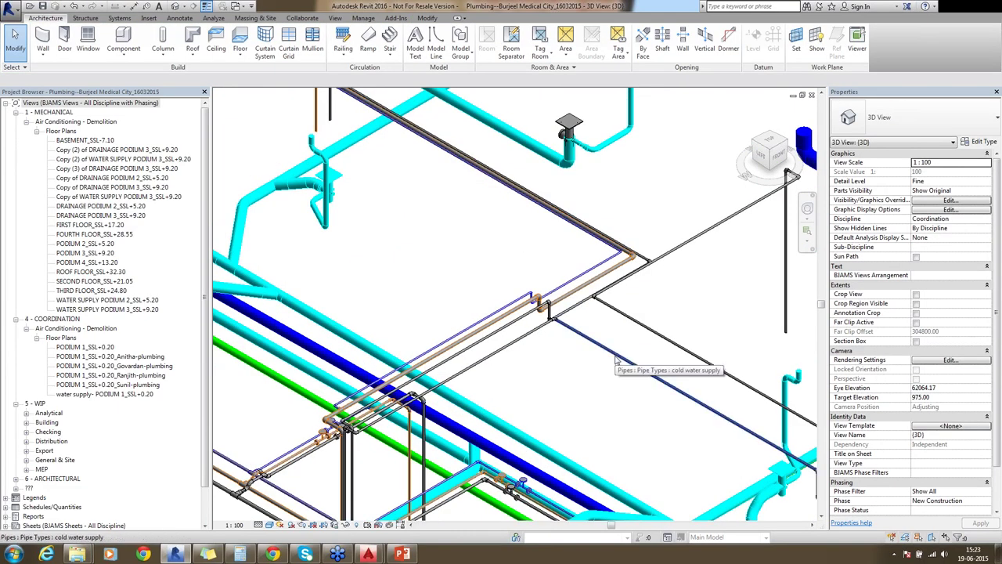
{"action": "left_click", "coordinate": [616, 361]}
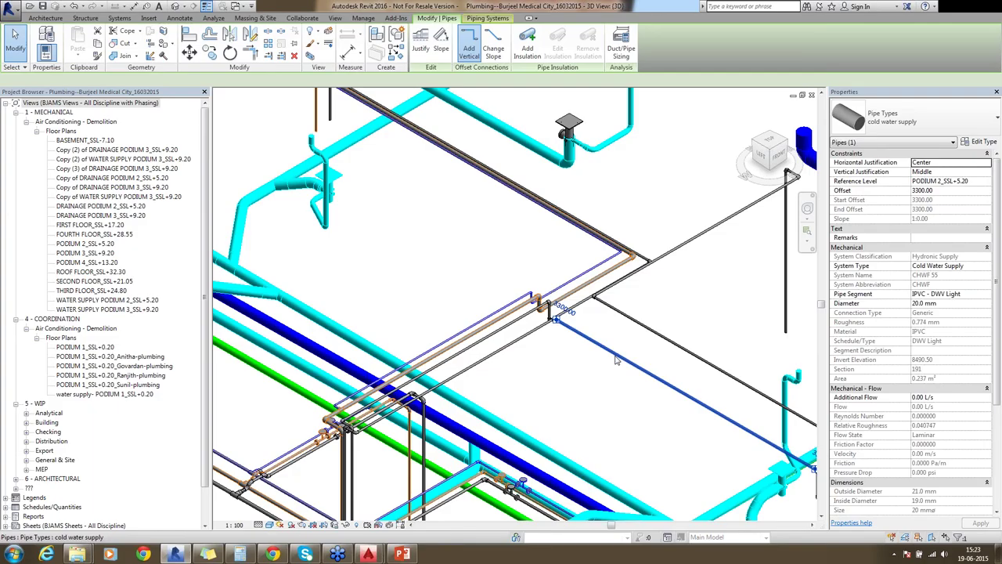
{"action": "left_click", "coordinate": [621, 48]}
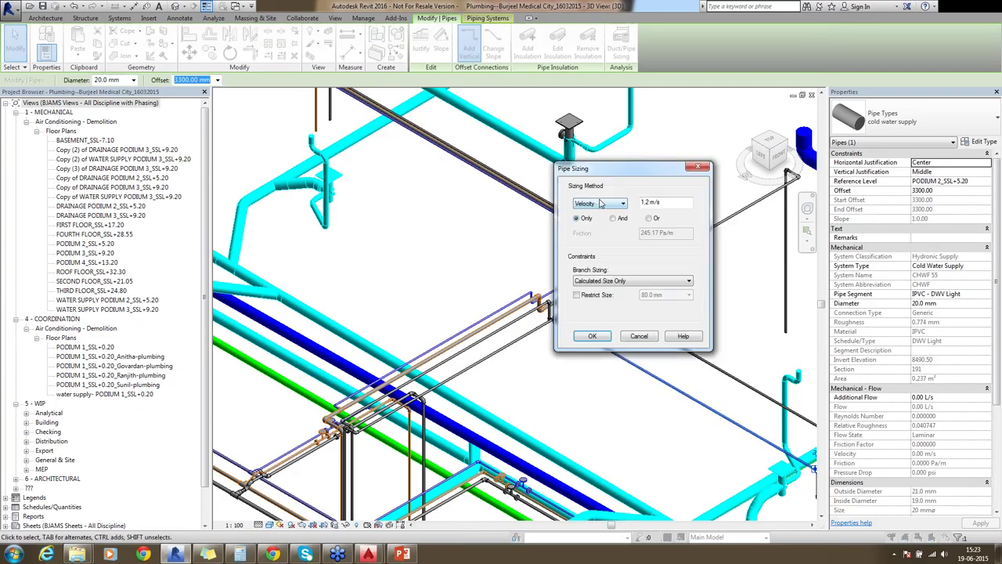
{"action": "key", "text": "Return"}
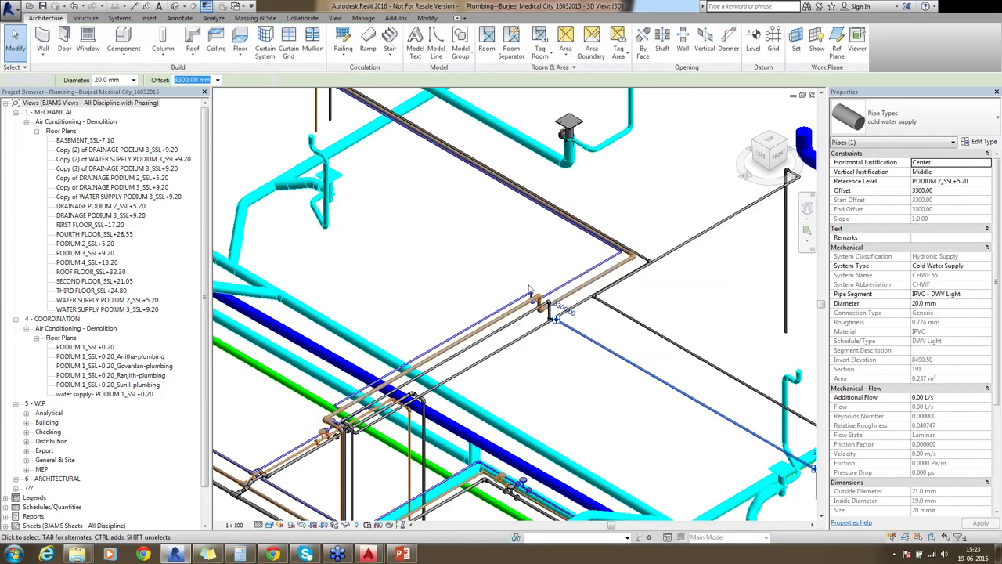
{"action": "key", "text": "Escape"}
- Inspect the vertical soil pipe and its 45-degree butt-welded HDPE branch fitting at close range from different angles
{"action": "scroll", "coordinate": [530, 289], "scroll_direction": "up", "scroll_amount": 3}
{"action": "middle_click_drag", "start_coordinate": [529, 289], "coordinate": [689, 247]}
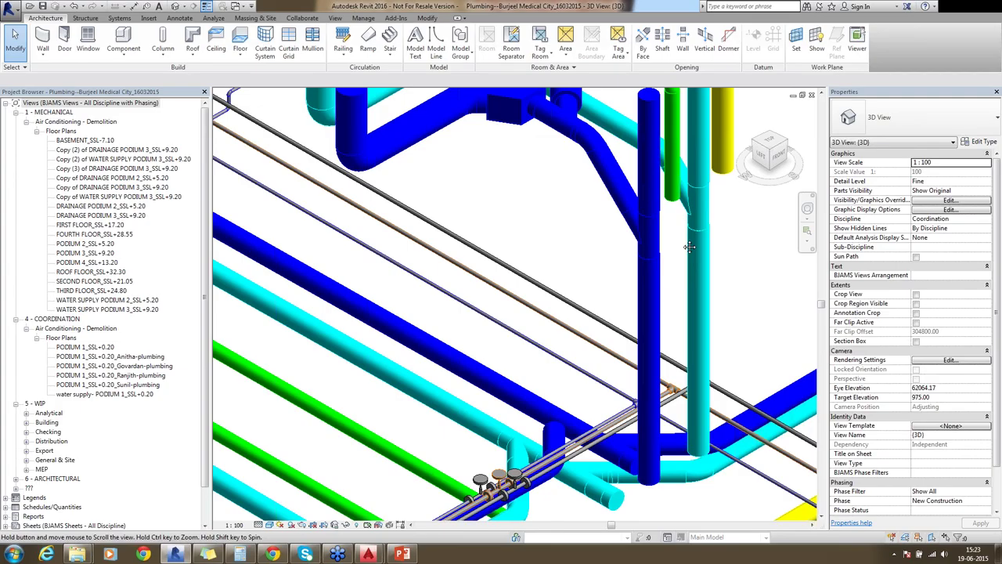
{"action": "scroll", "coordinate": [689, 246], "scroll_direction": "up", "scroll_amount": 3}
{"action": "left_click", "coordinate": [657, 157]}
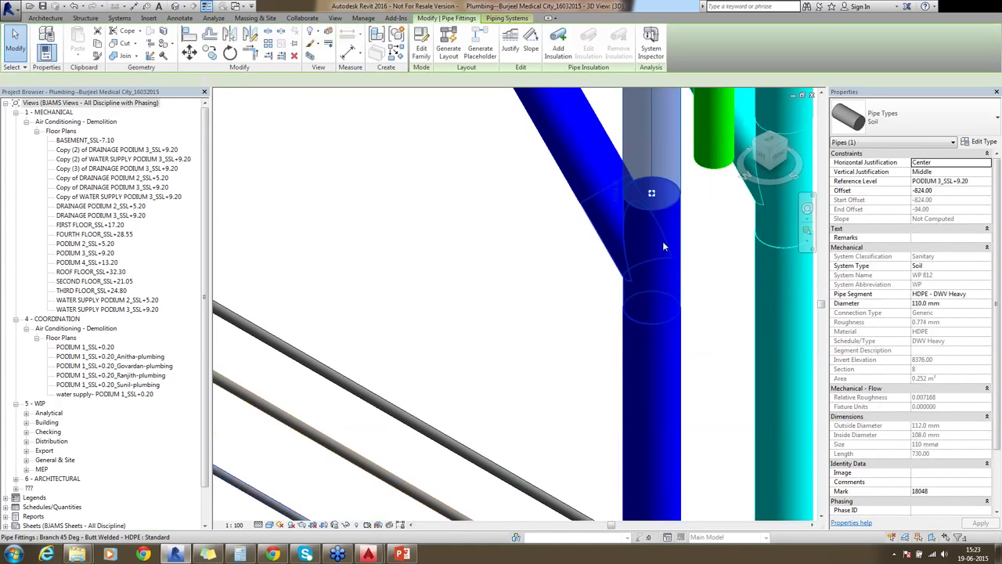
{"action": "left_click", "coordinate": [664, 247]}
{"action": "middle_click_drag", "start_coordinate": [664, 246], "coordinate": [662, 379], "text": "shift"}
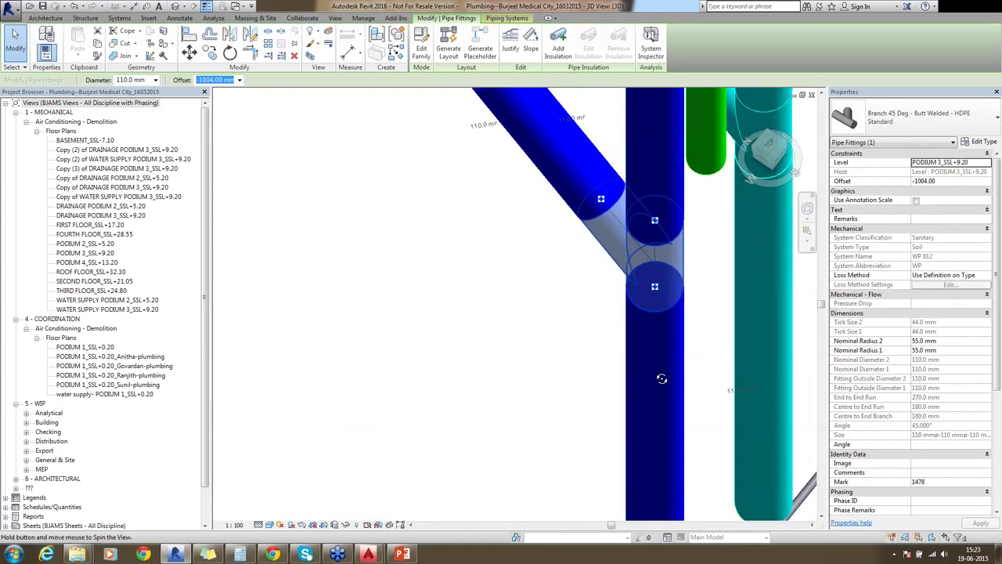
{"action": "left_click", "coordinate": [402, 309]}
- Examine the whole plumbing model from the home orientation and look closely at the piping along one corner
{"action": "scroll", "coordinate": [403, 309], "scroll_direction": "down", "scroll_amount": 10}
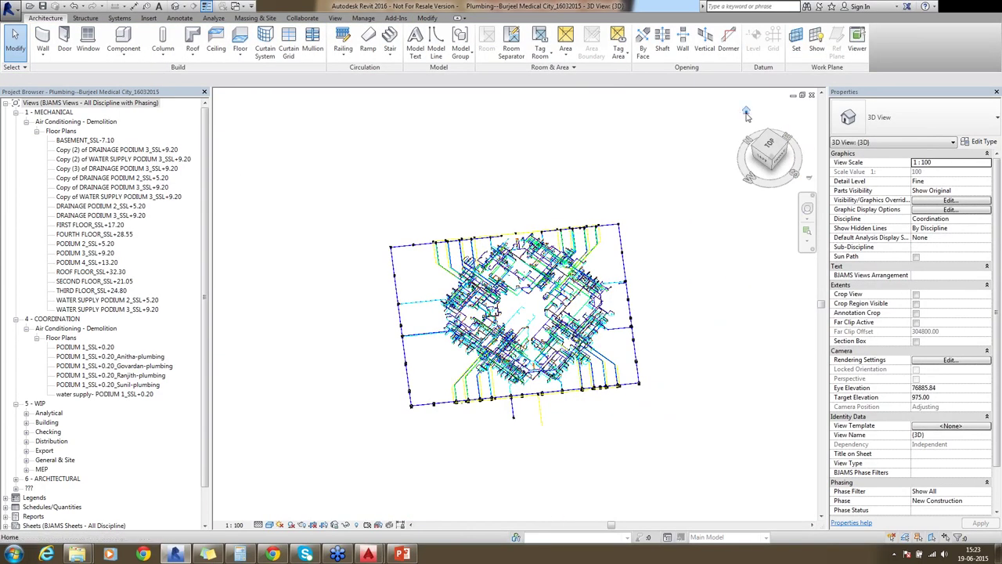
{"action": "left_click", "coordinate": [746, 113]}
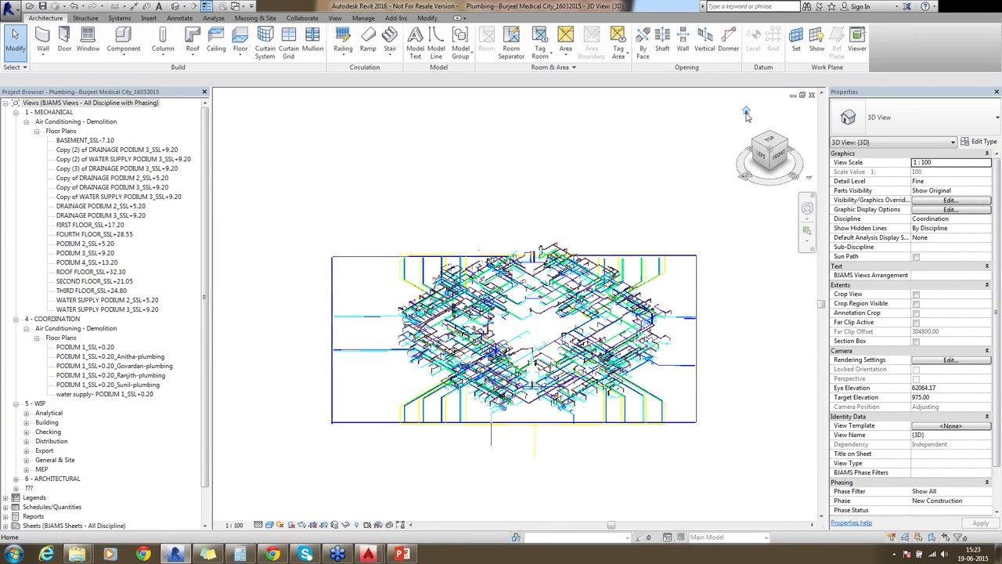
{"action": "left_click_drag", "start_coordinate": [657, 284], "coordinate": [739, 344]}
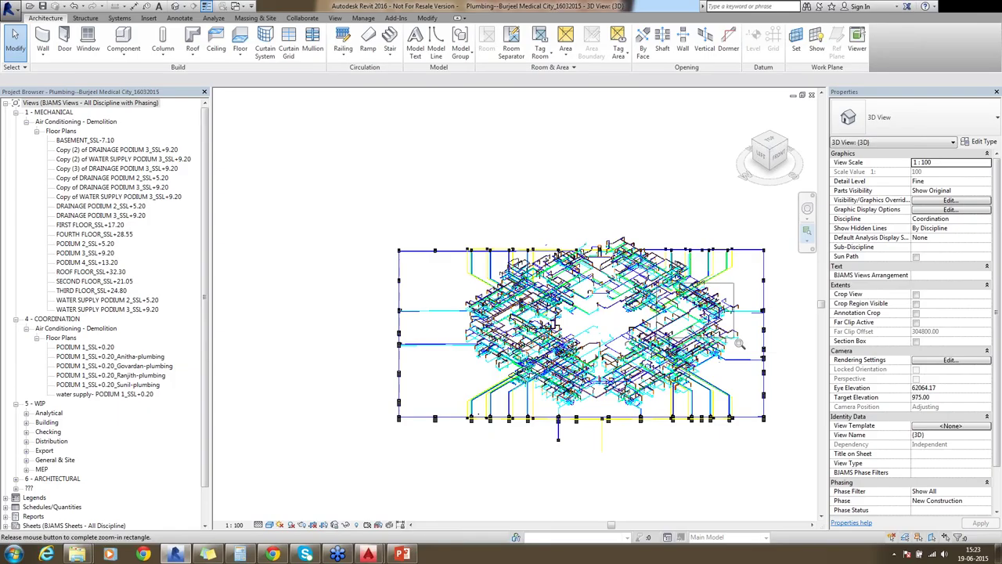
{"action": "left_click_drag", "start_coordinate": [740, 343], "coordinate": [736, 341]}
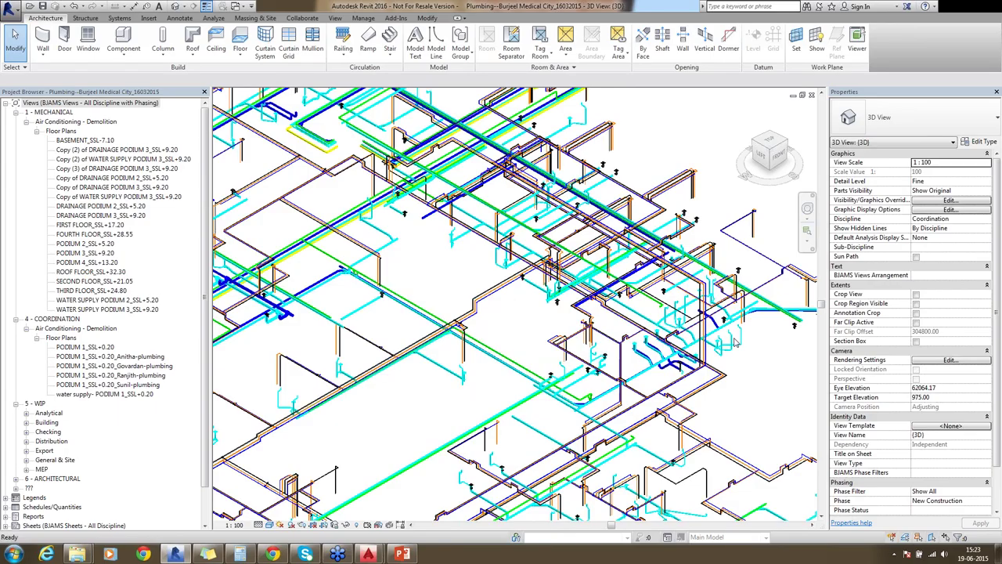
{"action": "scroll", "coordinate": [736, 342], "scroll_direction": "up", "scroll_amount": 5}
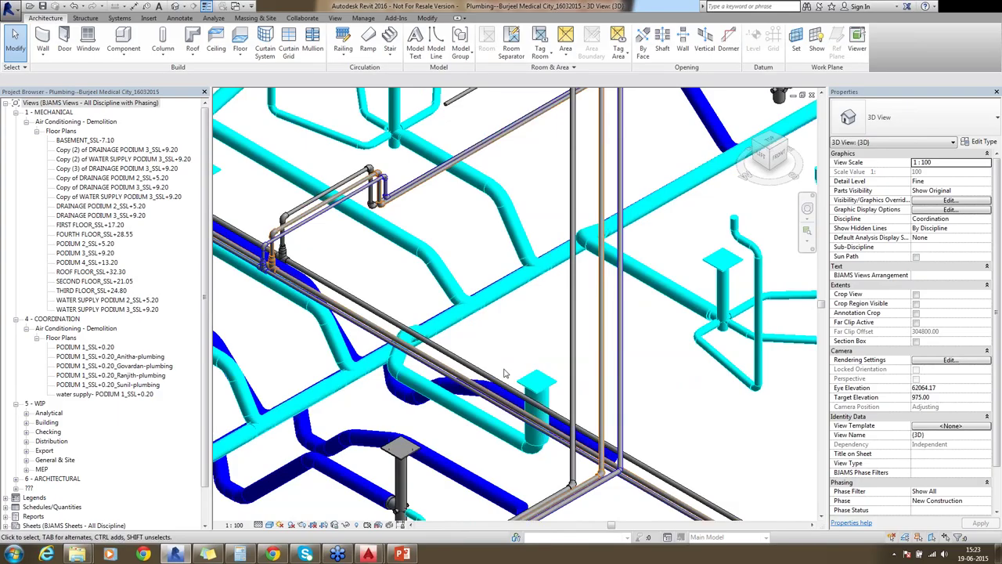
{"action": "scroll", "coordinate": [441, 207], "scroll_direction": "up", "scroll_amount": 3}
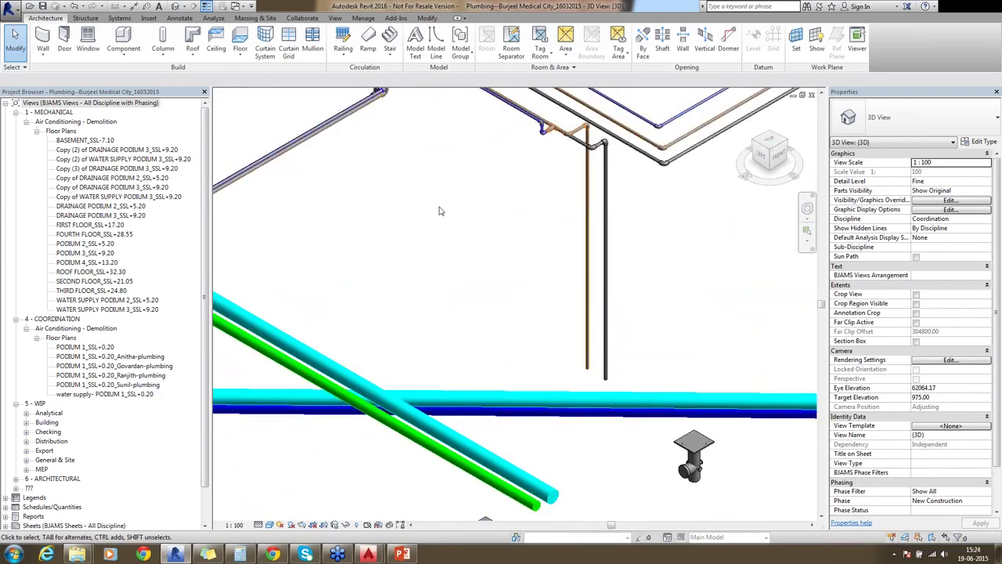
- Check the imported categories in the {3D} view's Visibility/Graphic Overrides and leave them unchanged
{"action": "scroll", "coordinate": [439, 211], "scroll_direction": "down", "scroll_amount": 6}
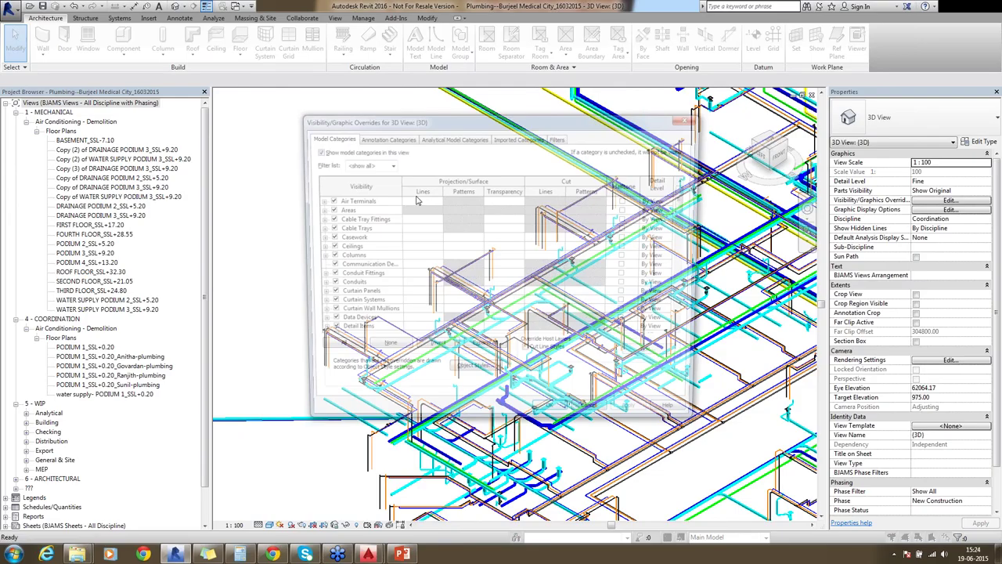
{"action": "left_click", "coordinate": [533, 138]}
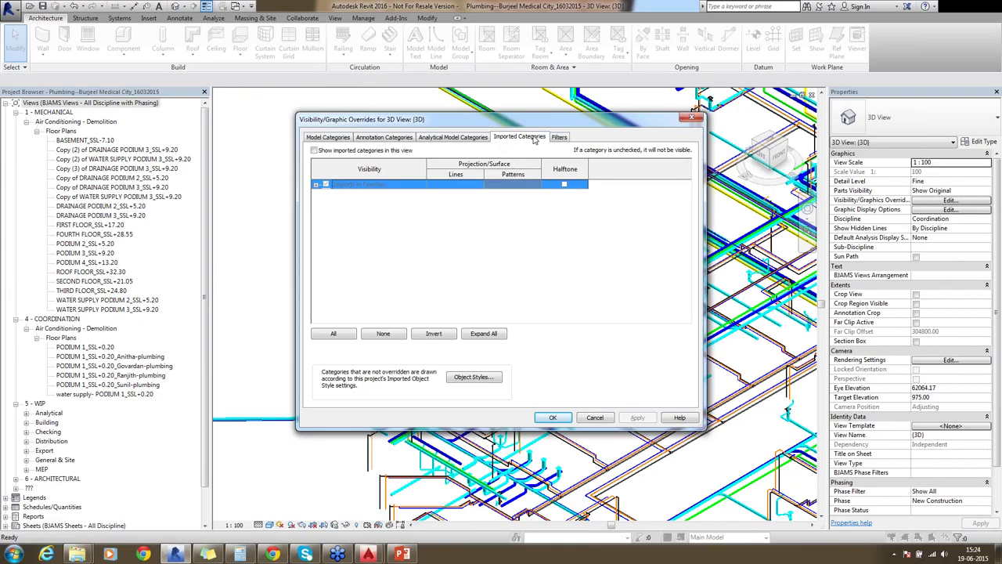
{"action": "key", "text": "Escape"}
- Open the DRAINAGE PODIUM 3_SSL+9.20 floor plan and examine its water supply and drainage pipe runs
{"action": "left_click", "coordinate": [73, 216]}
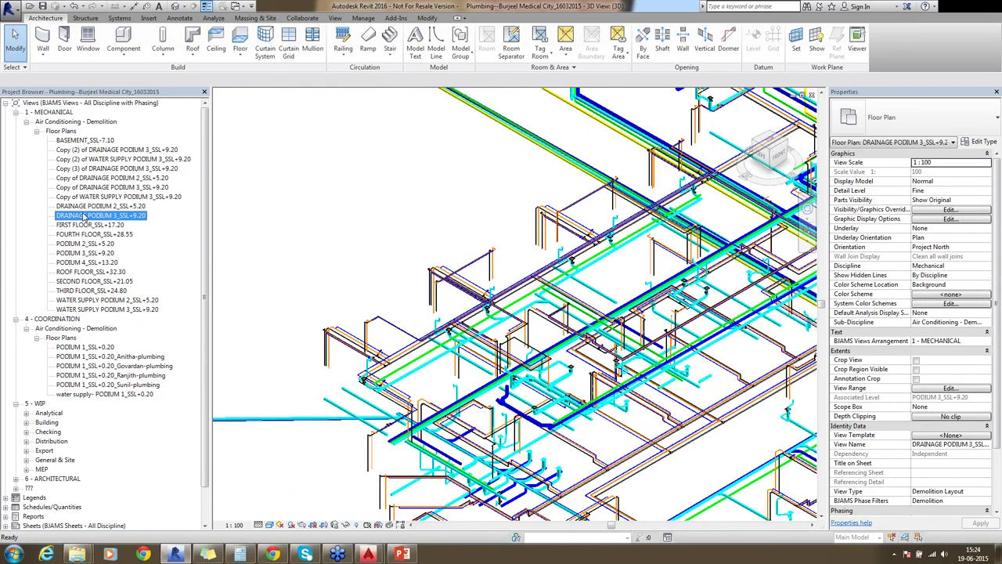
{"action": "double_click", "coordinate": [73, 216]}
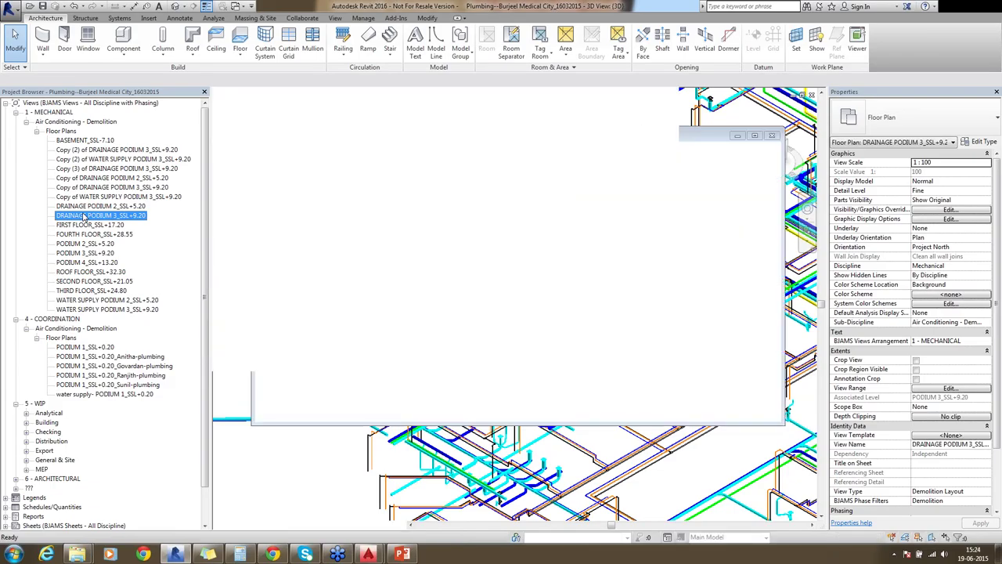
{"action": "scroll", "coordinate": [374, 274], "scroll_direction": "up", "scroll_amount": 6}
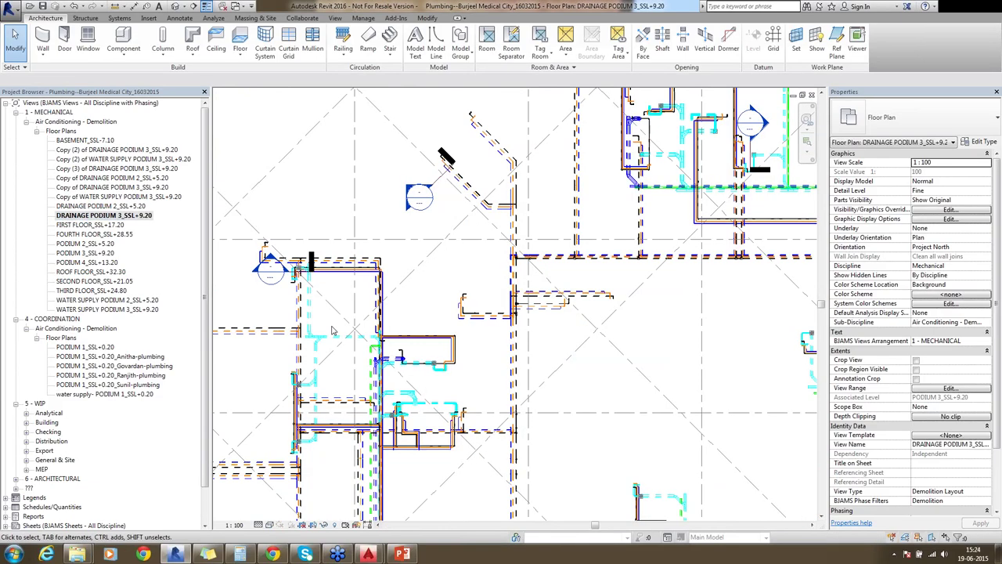
{"action": "middle_click_drag", "start_coordinate": [576, 302], "coordinate": [686, 329]}
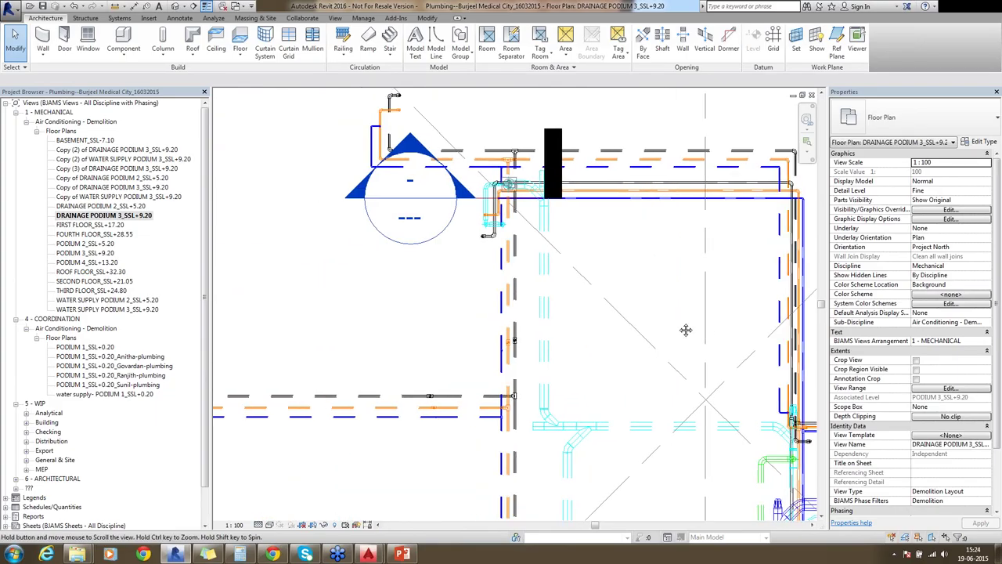
{"action": "middle_click_drag", "start_coordinate": [686, 330], "coordinate": [687, 331]}
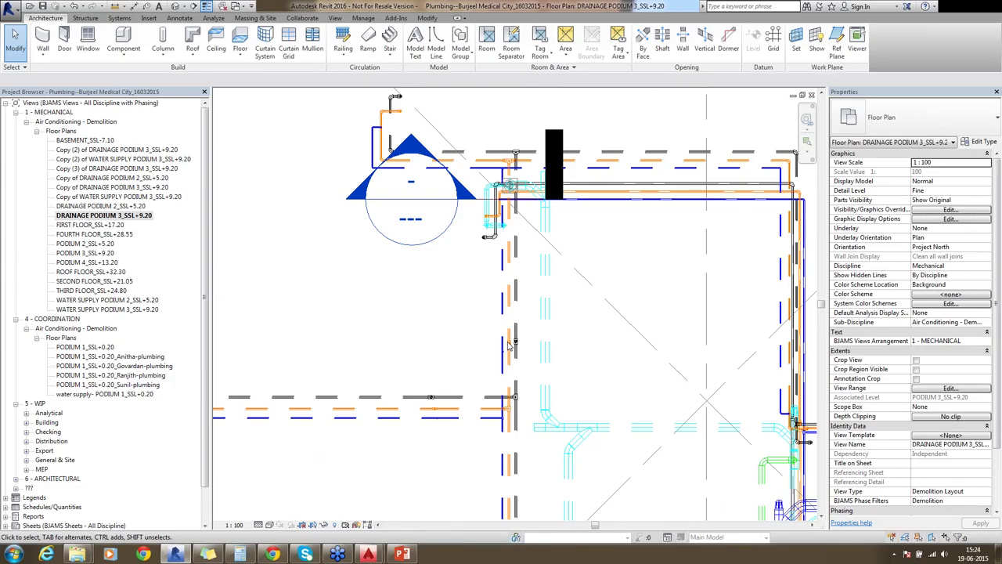
{"action": "scroll", "coordinate": [509, 344], "scroll_direction": "down", "scroll_amount": 2}
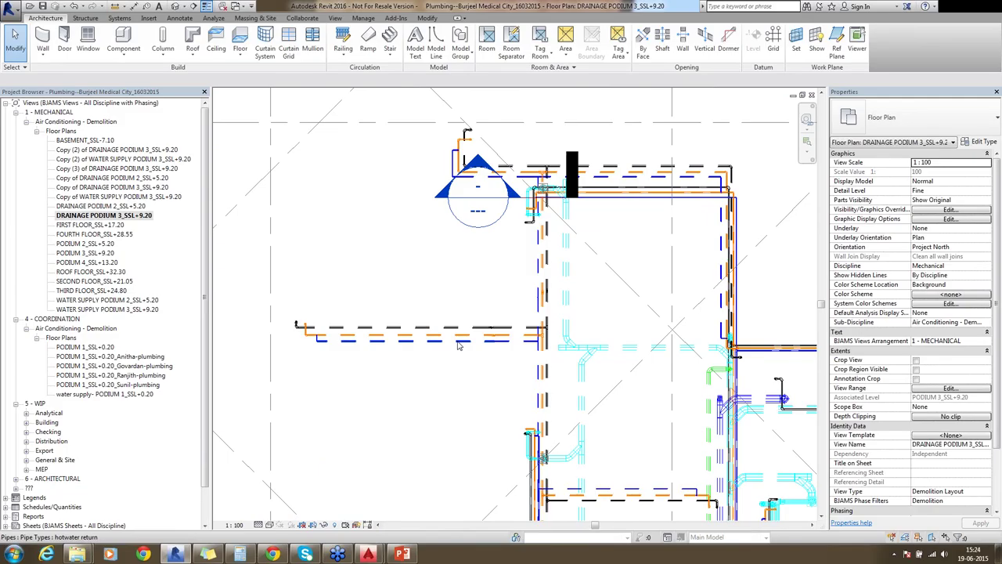
{"action": "scroll", "coordinate": [459, 345], "scroll_direction": "up", "scroll_amount": 2}
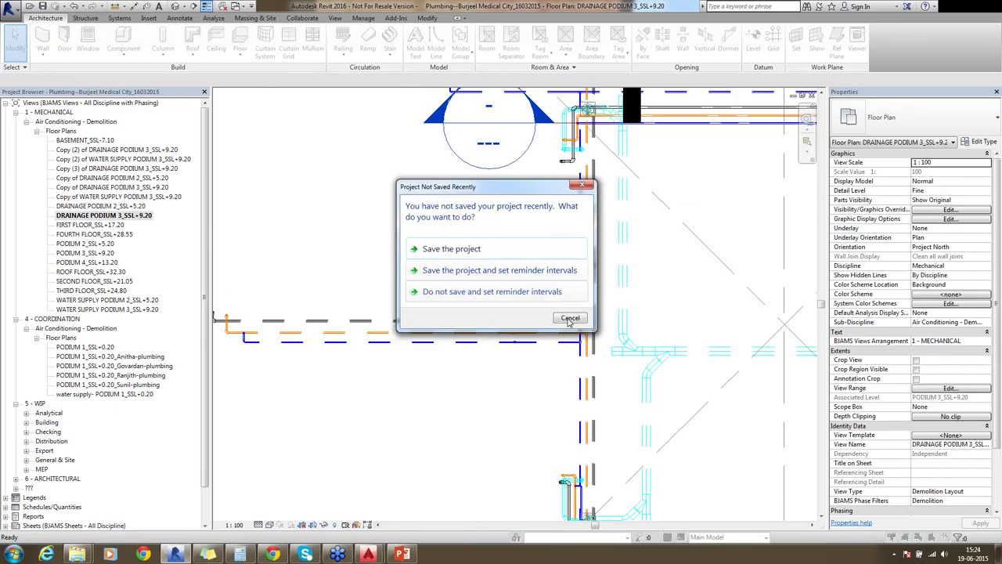
- Dismiss the save reminder without saving and examine the floor plan's pipes and fittings with material textures displayed
{"action": "left_click", "coordinate": [570, 319]}
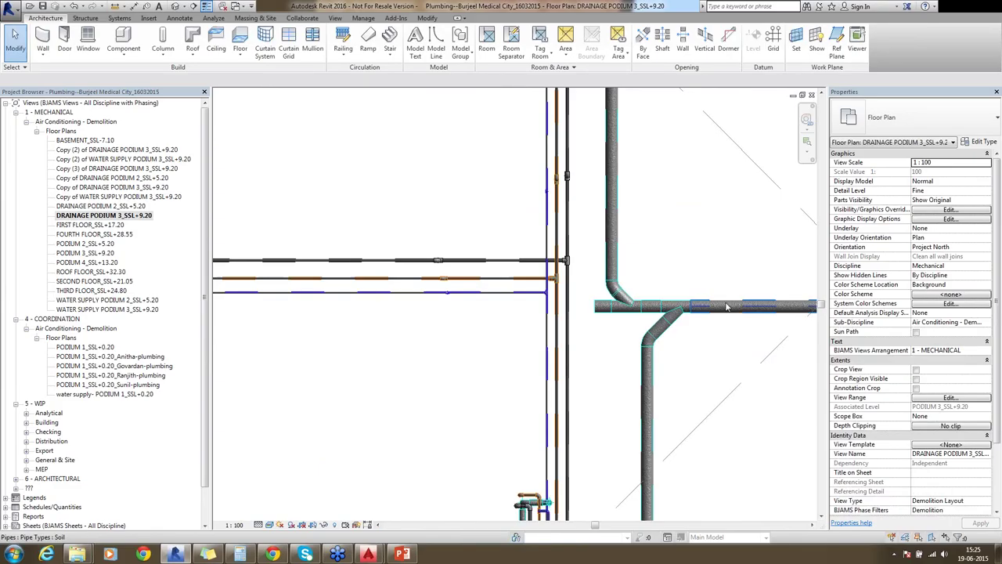
{"action": "scroll", "coordinate": [527, 283], "scroll_direction": "up", "scroll_amount": 2}
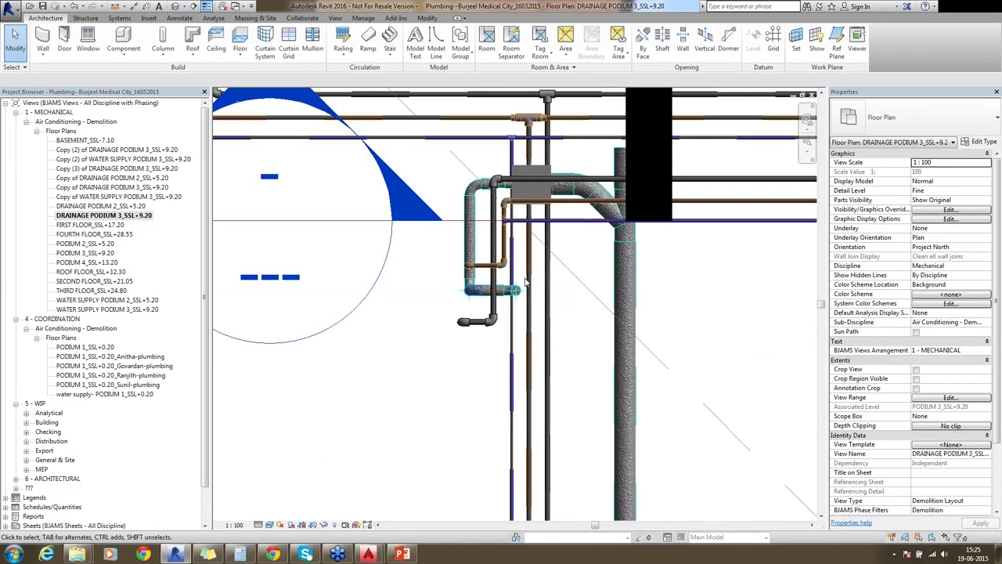
{"action": "middle_click", "coordinate": [526, 283]}
{"action": "middle_click", "coordinate": [526, 283]}
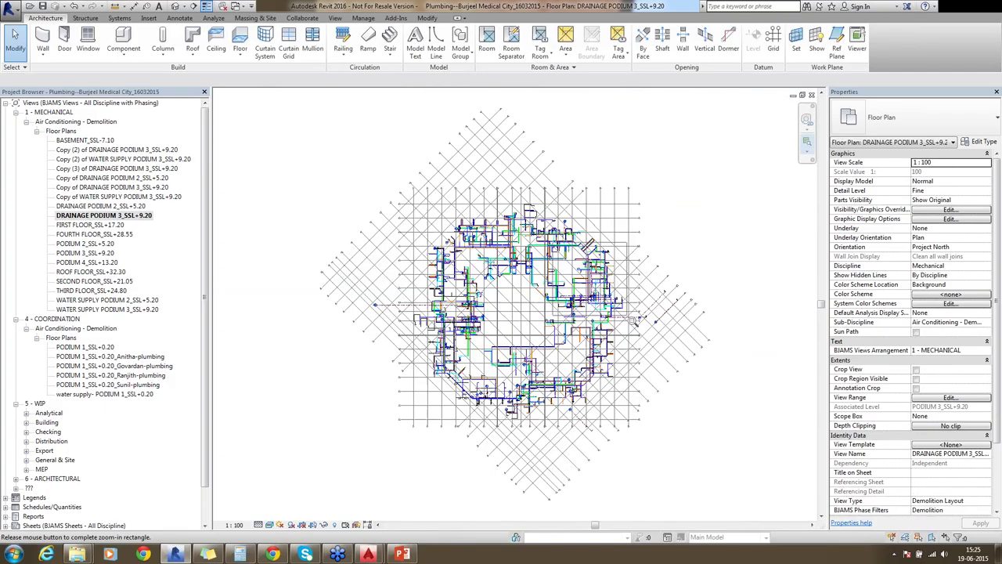
- Select a group of pipes and fittings in the drainage plan and isolate them in the {3D} view with a Selection Box
{"action": "scroll", "coordinate": [230, 218], "scroll_direction": "up", "scroll_amount": 6}
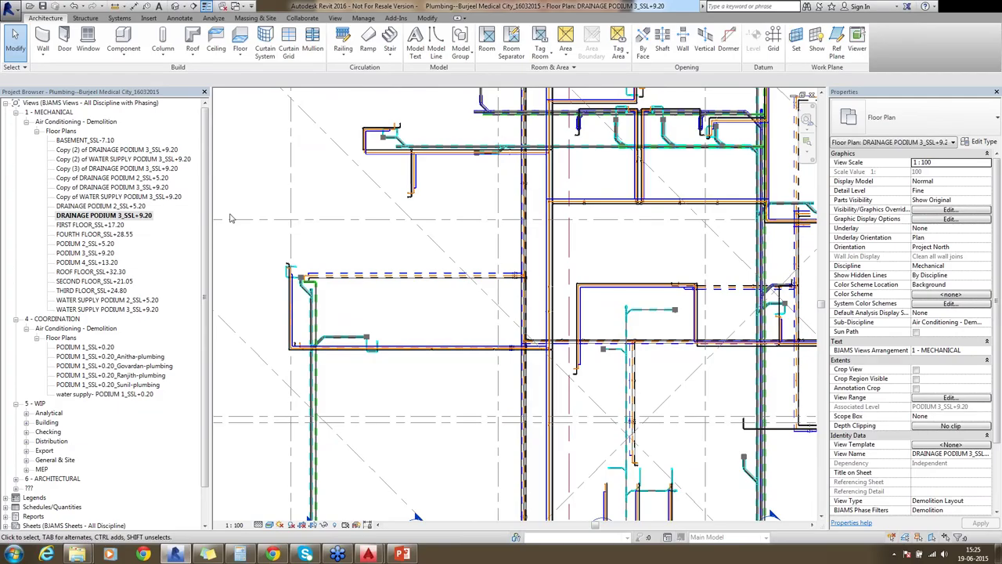
{"action": "left_click_drag", "start_coordinate": [230, 219], "coordinate": [384, 356]}
{"action": "left_click", "coordinate": [312, 59]}
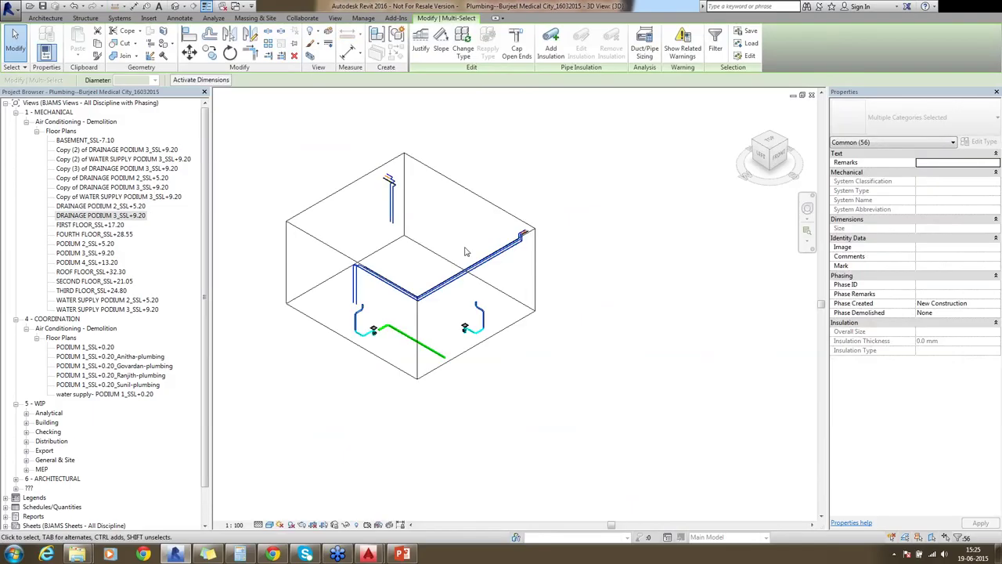
{"action": "left_click", "coordinate": [428, 327]}
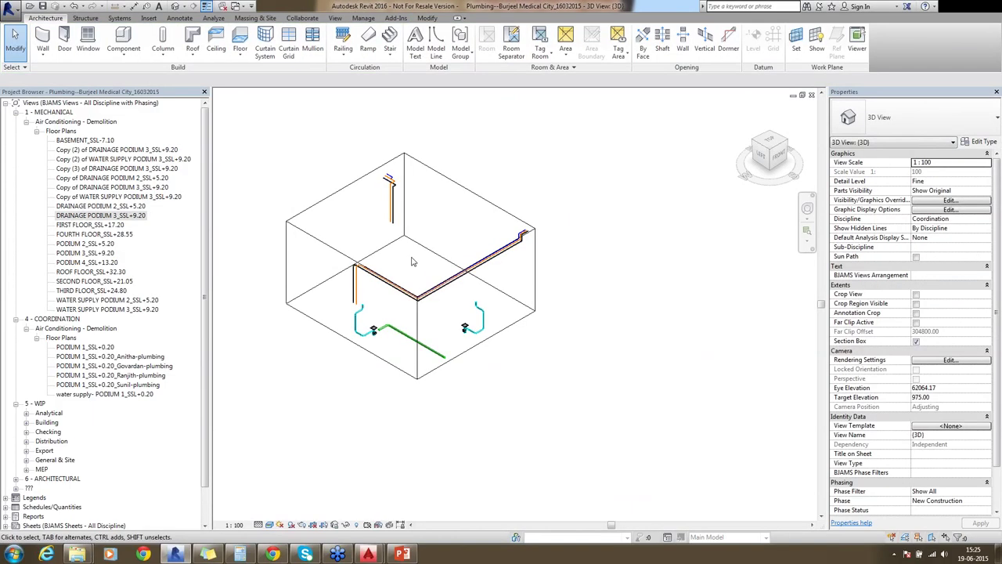
- Examine the isolated pipe runs, bends and floor drains closely in the {3D} view
{"action": "scroll", "coordinate": [403, 269], "scroll_direction": "up", "scroll_amount": 4}
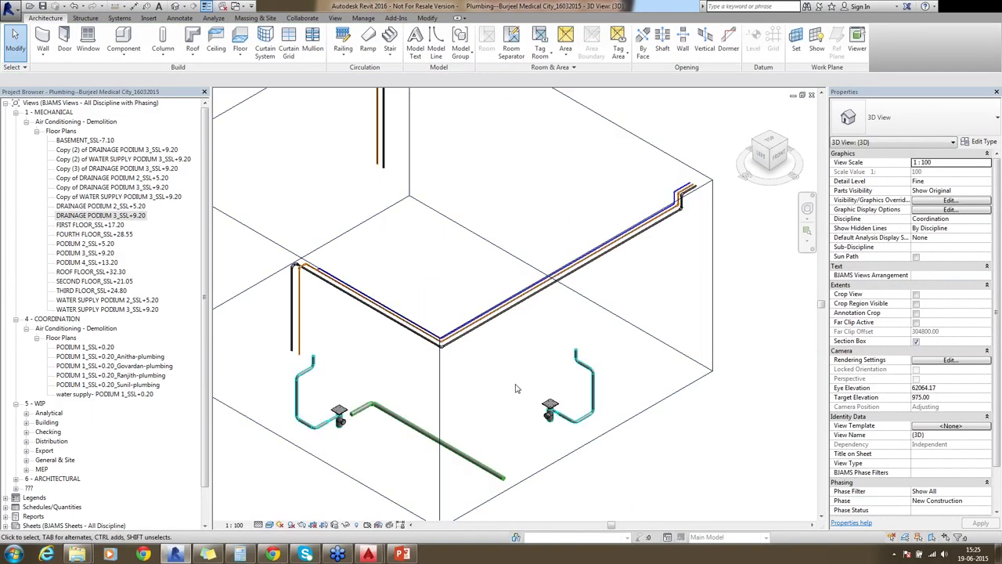
{"action": "scroll", "coordinate": [515, 388], "scroll_direction": "up", "scroll_amount": 3}
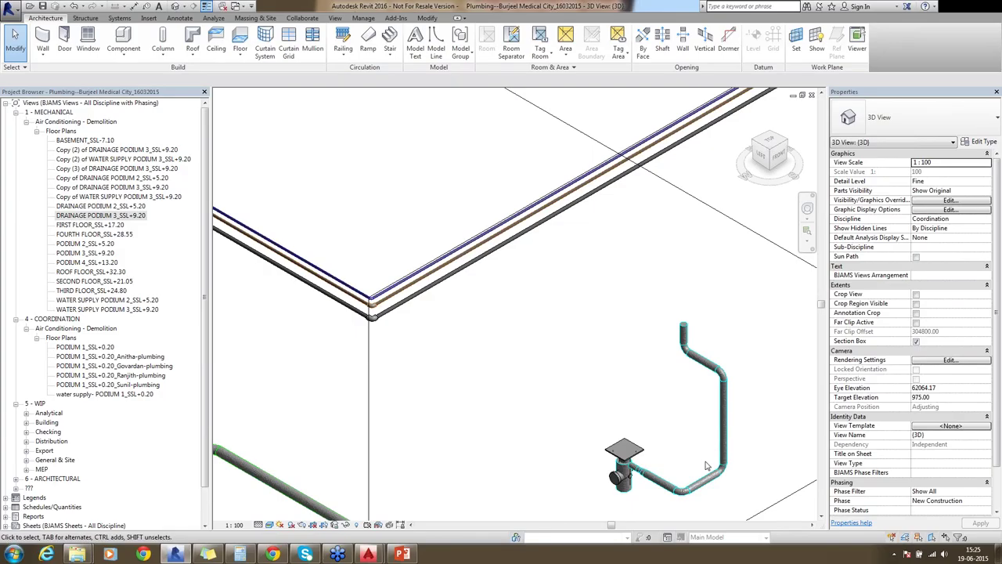
{"action": "scroll", "coordinate": [705, 466], "scroll_direction": "up", "scroll_amount": 3}
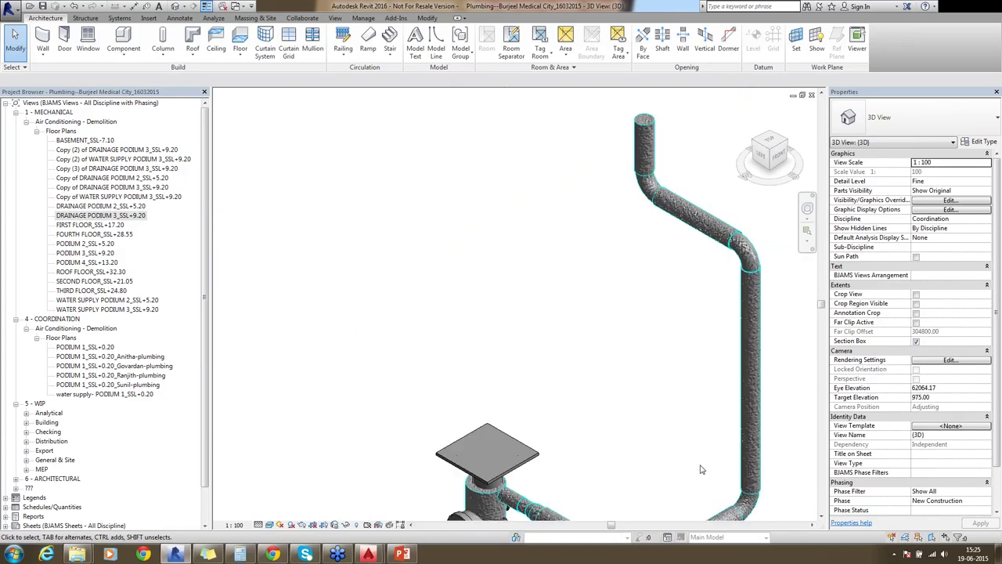
{"action": "scroll", "coordinate": [641, 222], "scroll_direction": "down", "scroll_amount": 4}
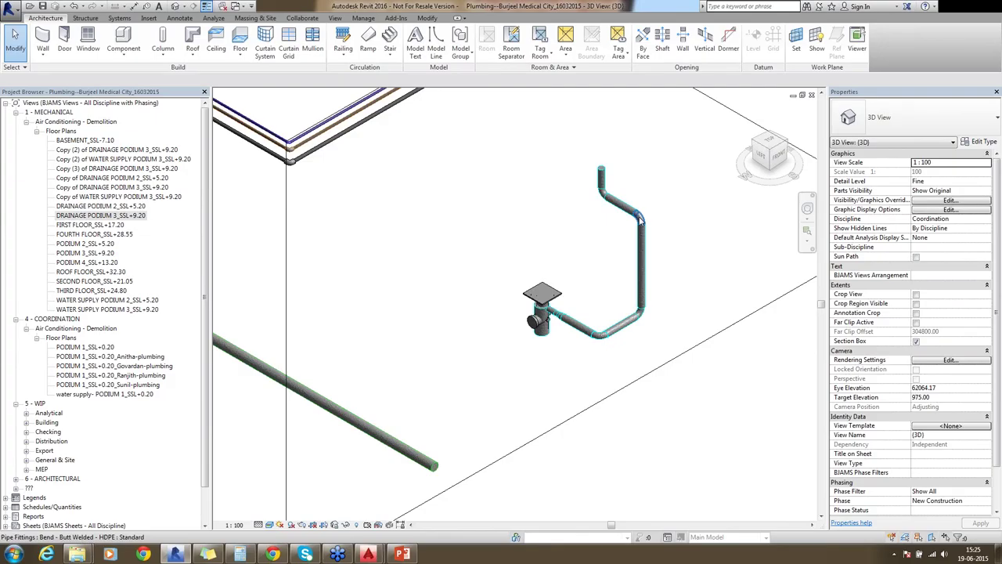
{"action": "middle_click_drag", "start_coordinate": [641, 222], "coordinate": [913, 136]}
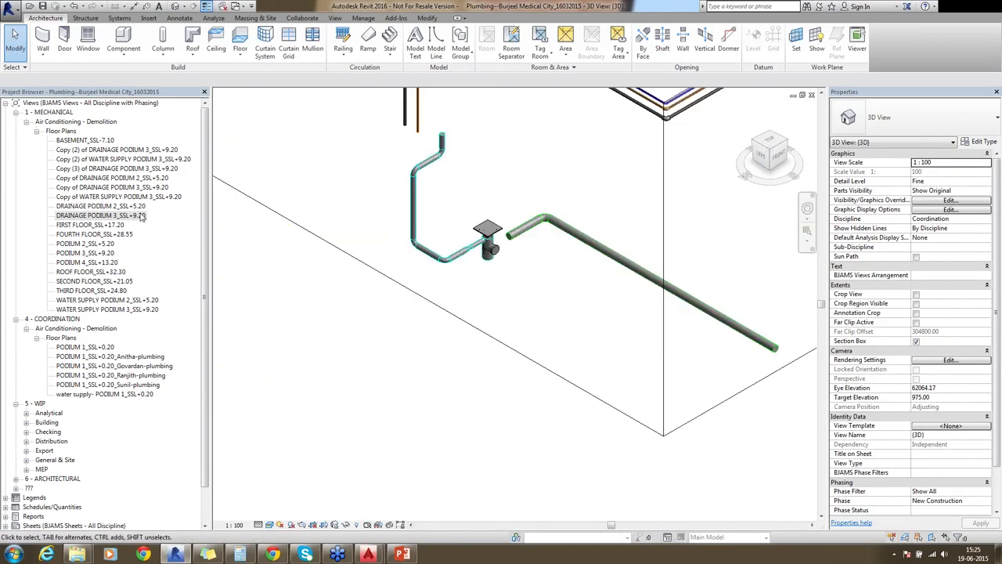
- Reopen the DRAINAGE PODIUM 3_SSL+9.20 floor plan and fit the whole plan in view
{"action": "left_click", "coordinate": [141, 216]}
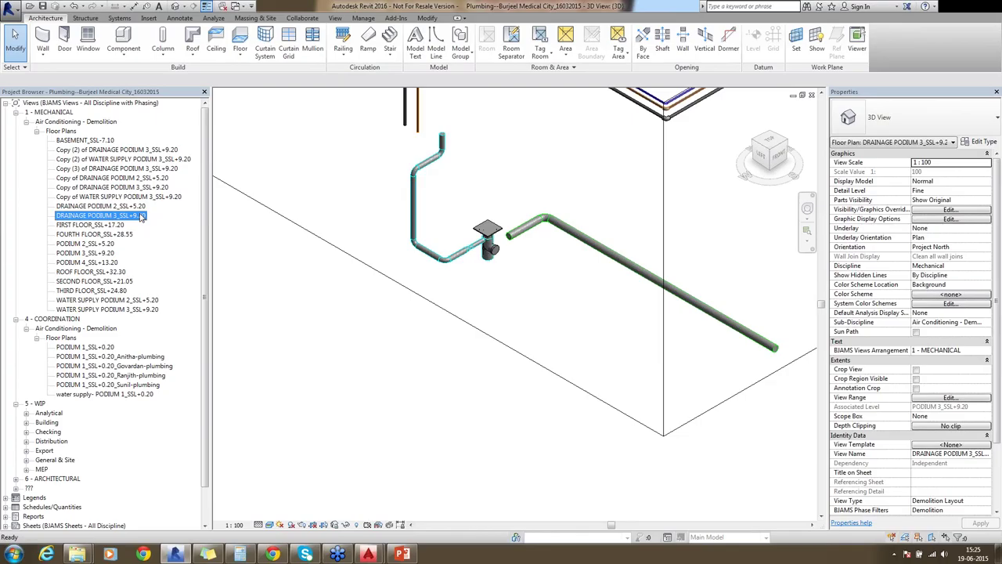
{"action": "double_click", "coordinate": [141, 216]}
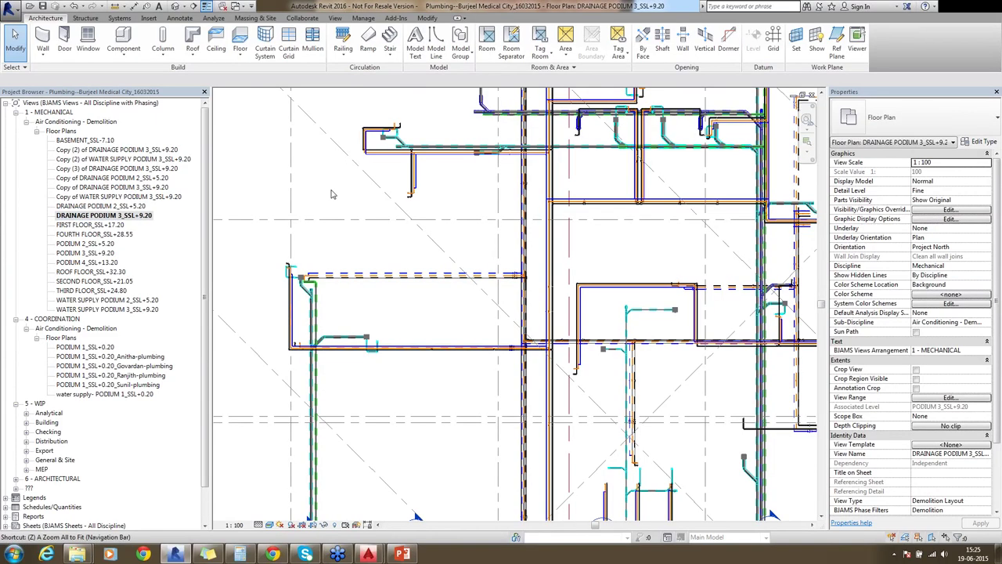
{"action": "key", "text": "a"}
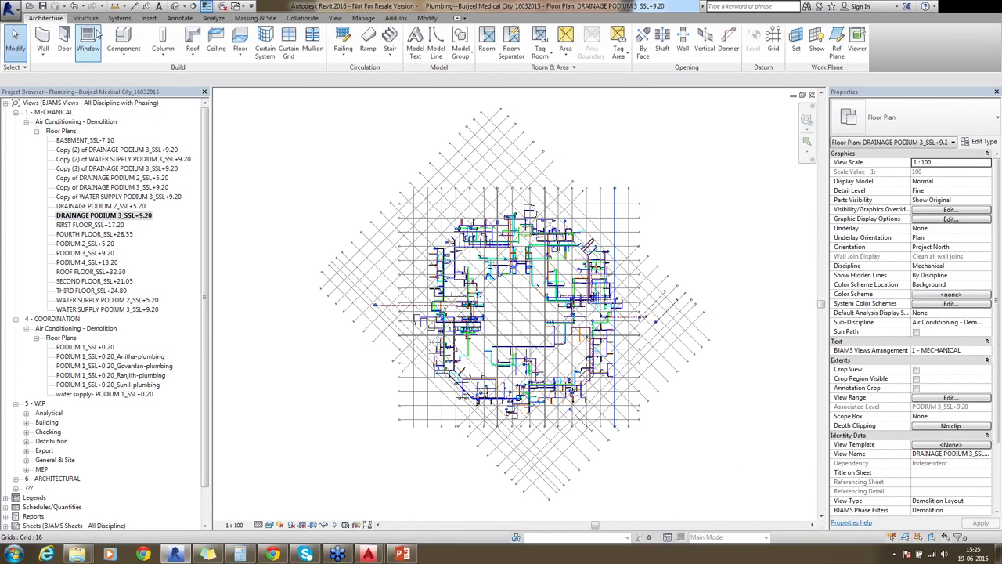
- Open the HVAC--Burjeel Medical City_14032015 project from the 1 - HOSPITAL folder of the MEP sample projects
{"action": "left_click", "coordinate": [29, 7]}
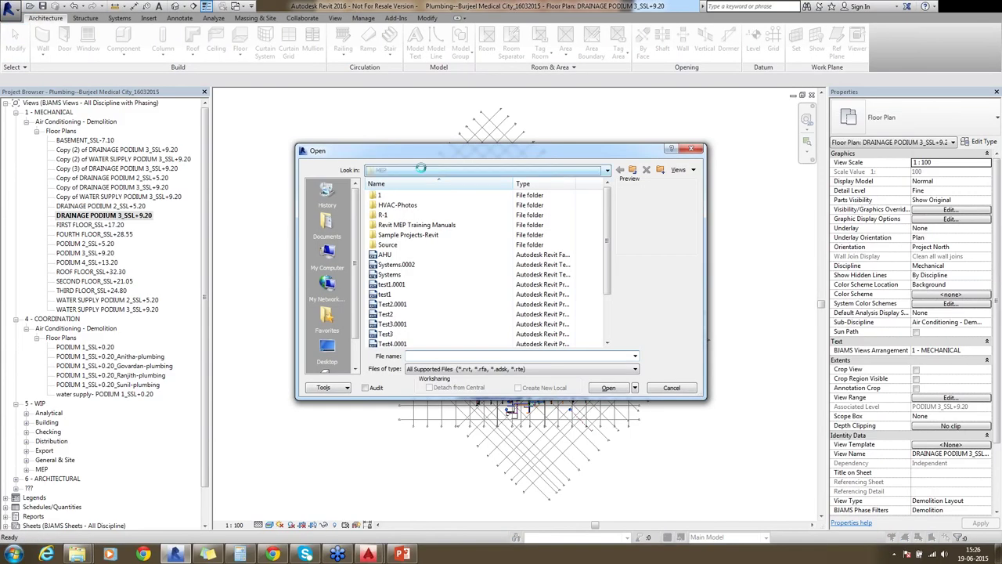
{"action": "left_click", "coordinate": [421, 171]}
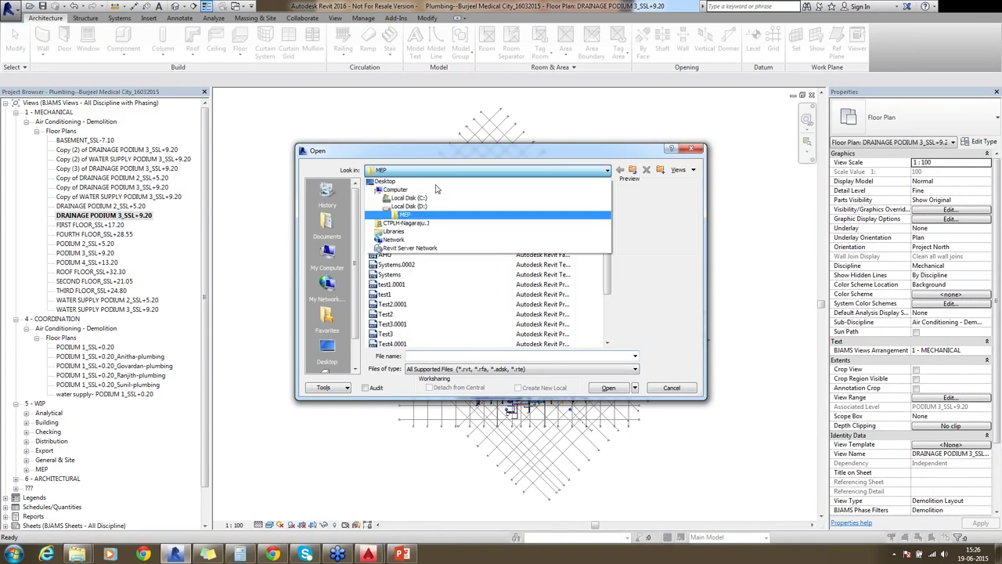
{"action": "left_click", "coordinate": [428, 214]}
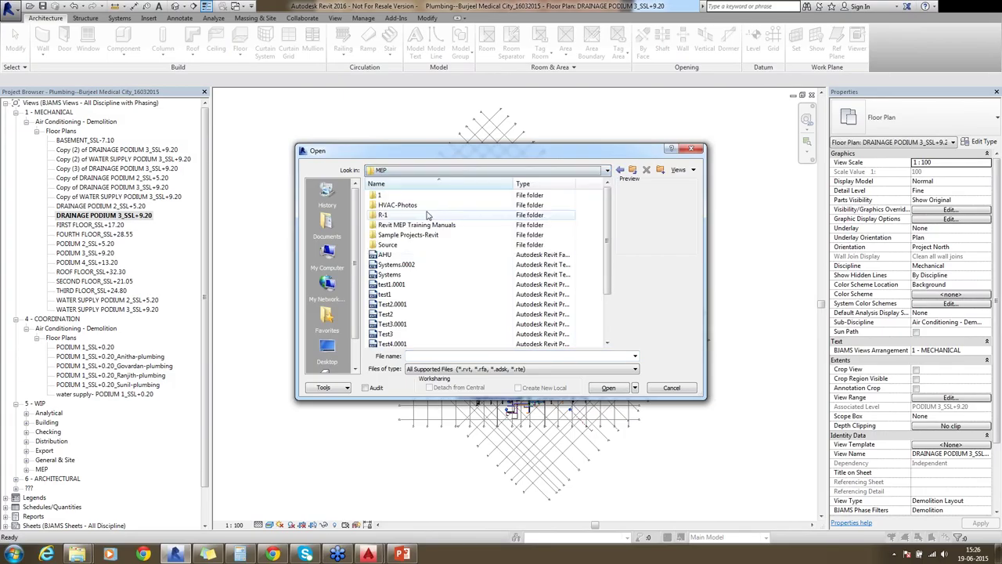
{"action": "double_click", "coordinate": [382, 195]}
{"action": "double_click", "coordinate": [388, 195]}
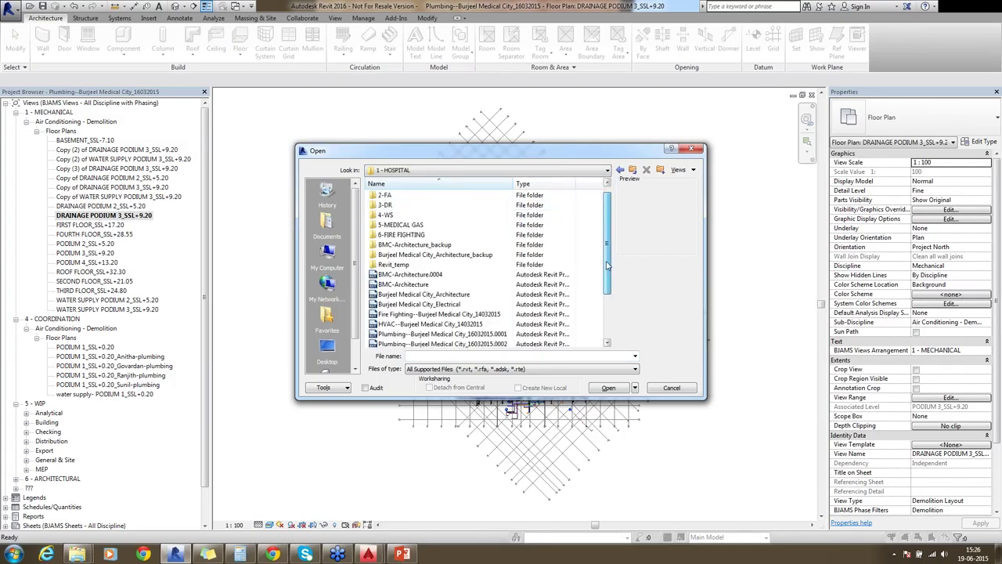
{"action": "scroll", "coordinate": [428, 266], "scroll_direction": "down", "scroll_amount": 3}
{"action": "left_click", "coordinate": [428, 266]}
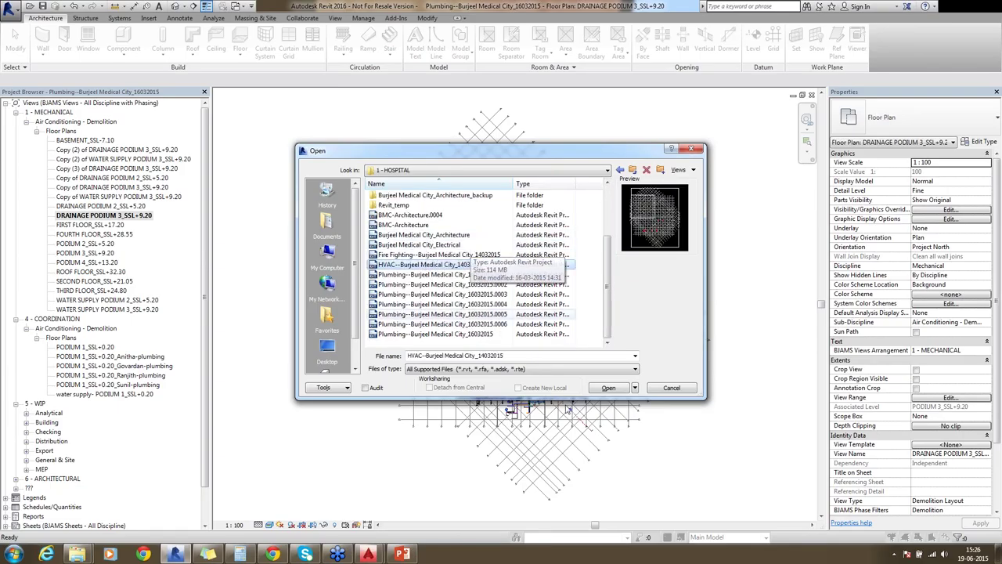
{"action": "left_click", "coordinate": [609, 390]}
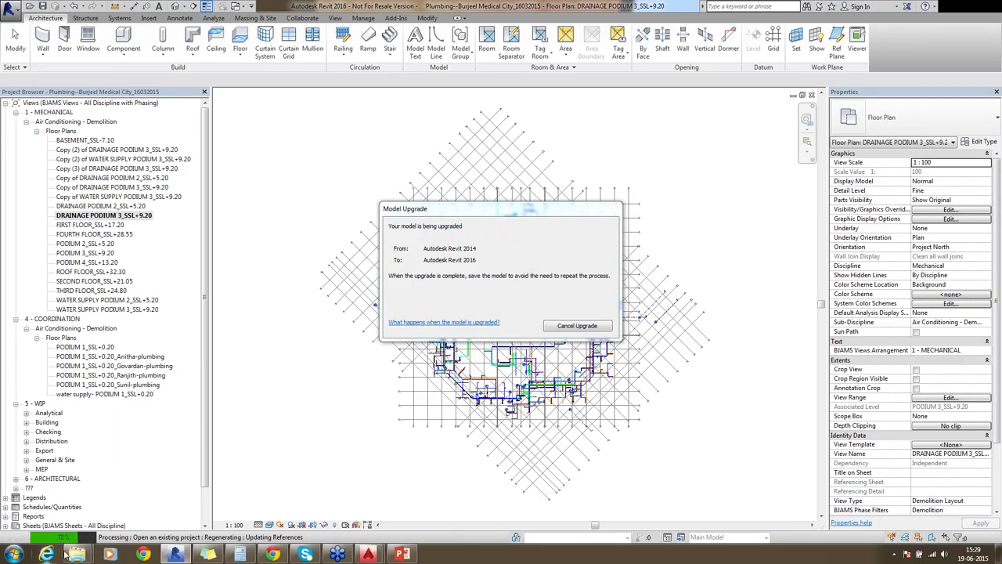
- Switch to File Explorer and go from the 3-DR folder to the MEP folder on Local Disk (D:)
{"action": "mouse_move", "coordinate": [81, 554]}
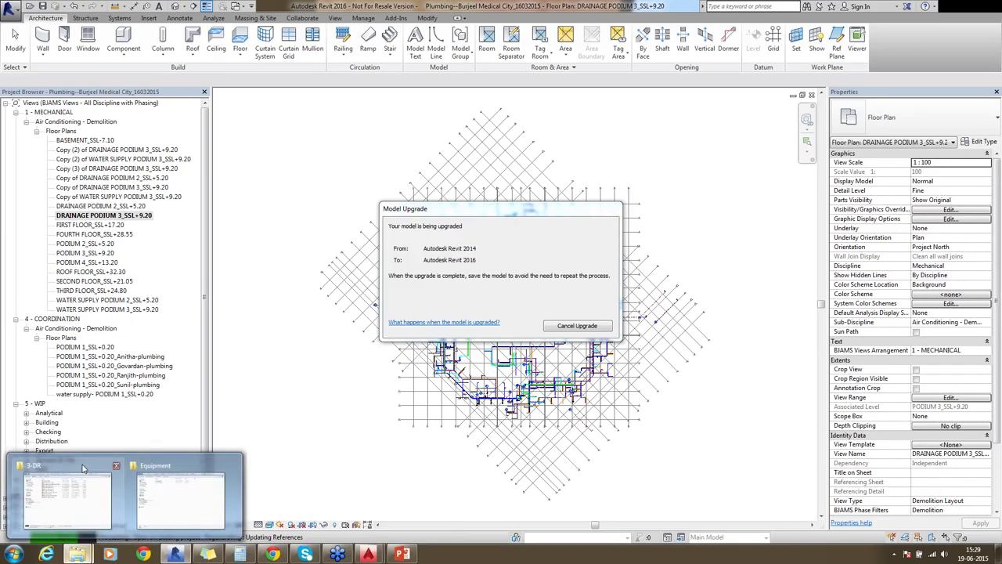
{"action": "left_click", "coordinate": [83, 468]}
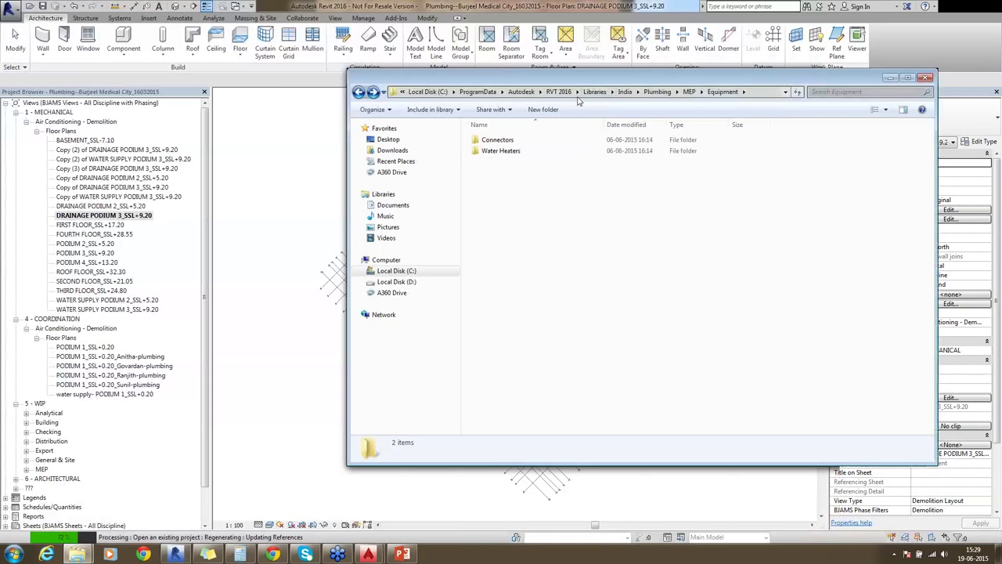
{"action": "left_click", "coordinate": [82, 555]}
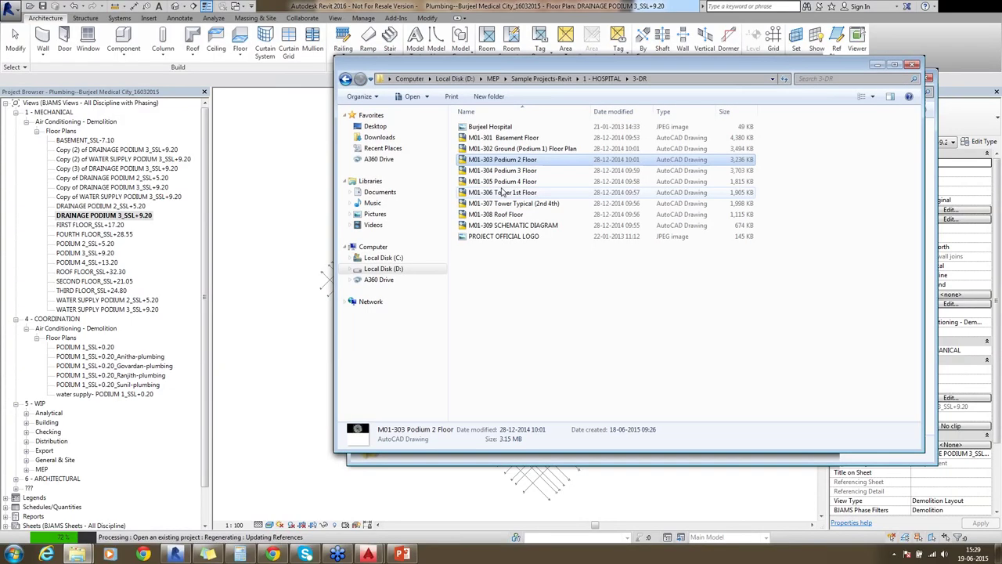
{"action": "left_click", "coordinate": [541, 78]}
{"action": "left_click", "coordinate": [493, 78]}
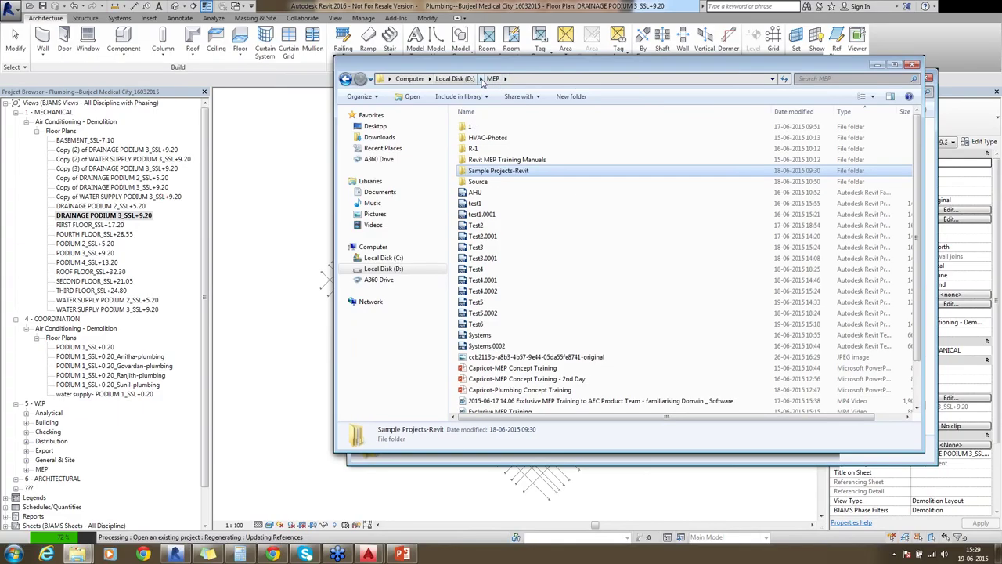
{"action": "left_click", "coordinate": [454, 79]}
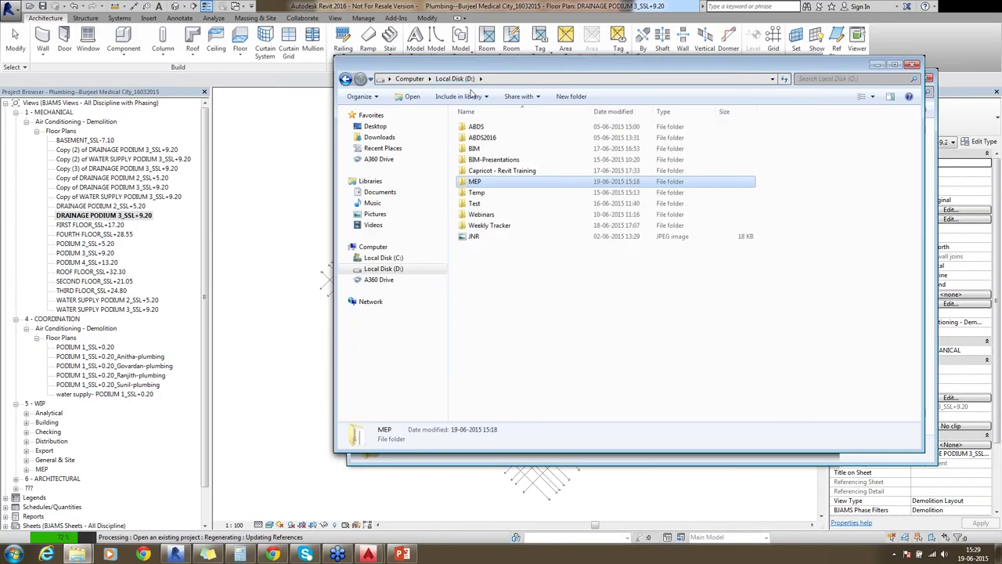
{"action": "double_click", "coordinate": [475, 183]}
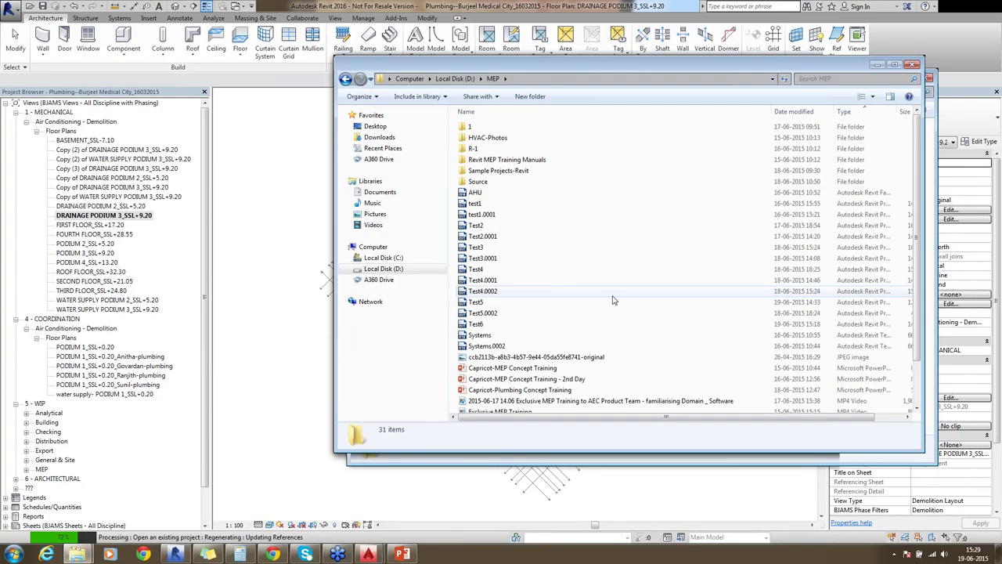
- Play the Steam Boiler and HVAC Room video from the MEP folder in VLC media player
{"action": "scroll", "coordinate": [614, 299], "scroll_direction": "down", "scroll_amount": 2}
{"action": "left_click", "coordinate": [523, 395]}
{"action": "right_click", "coordinate": [523, 395]}
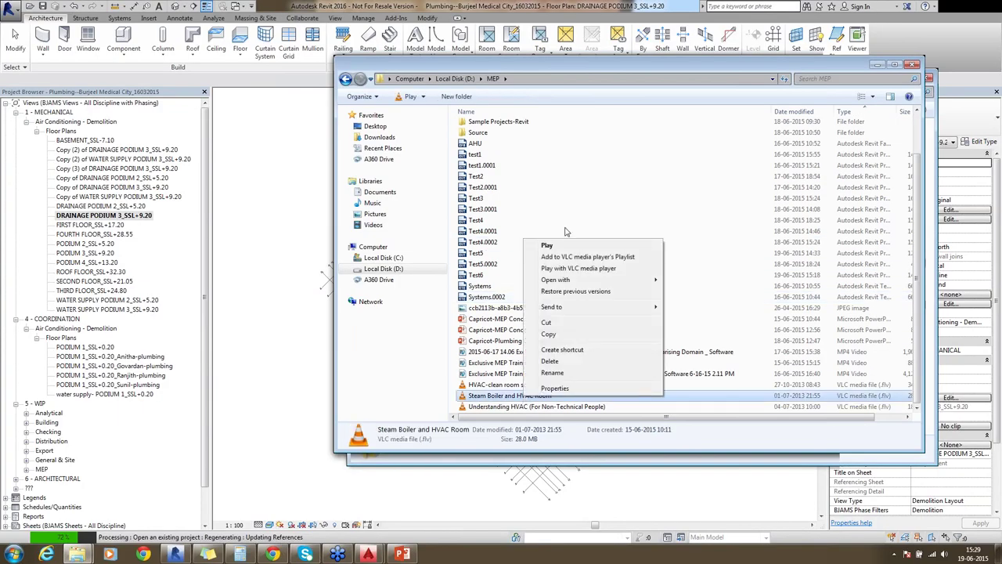
{"action": "left_click", "coordinate": [546, 245]}
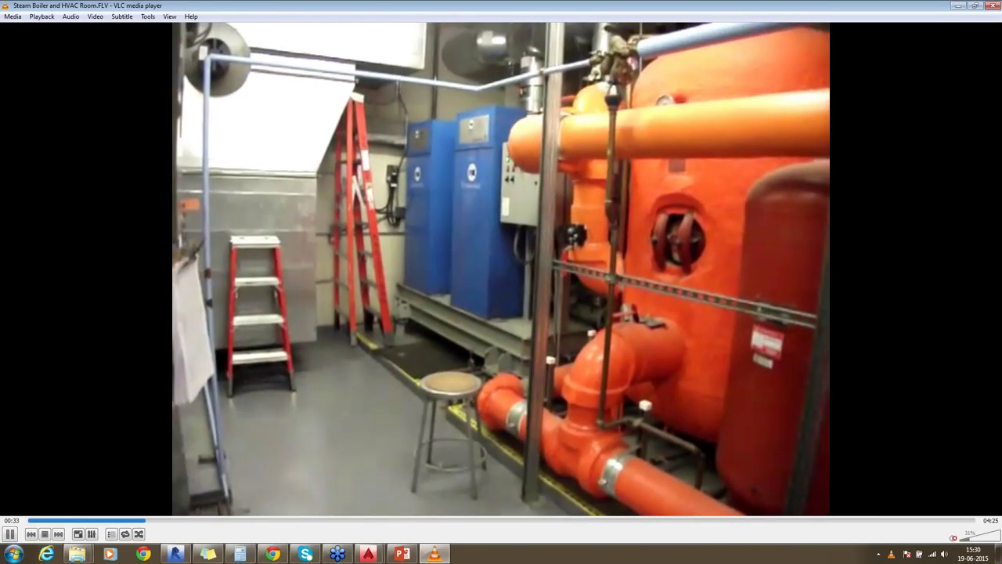
- Check the model upgrade in Revit and return to the VLC video, pausing and resuming playback to examine the insulated pipes and valves
{"action": "left_click", "coordinate": [176, 554]}
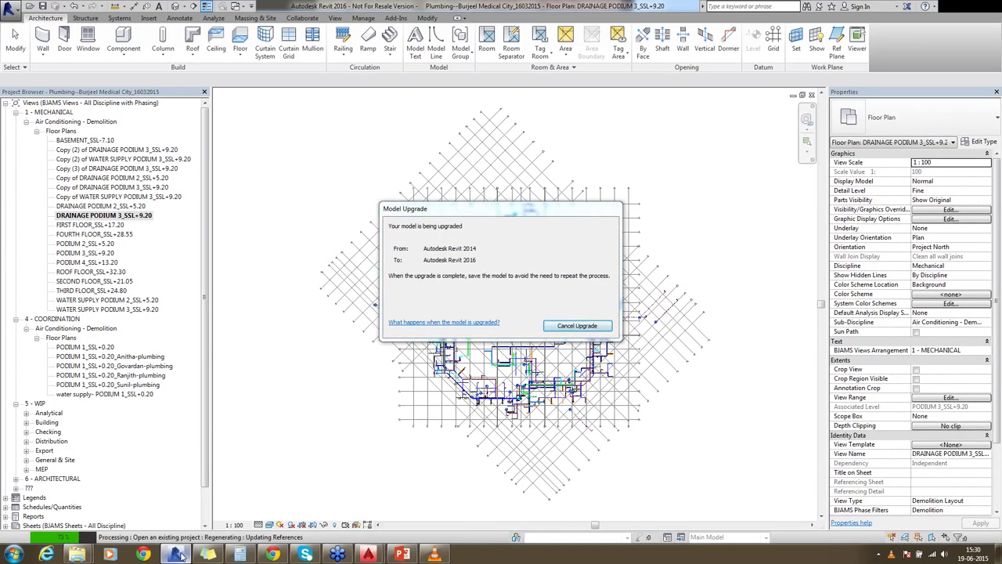
{"action": "left_click", "coordinate": [178, 553]}
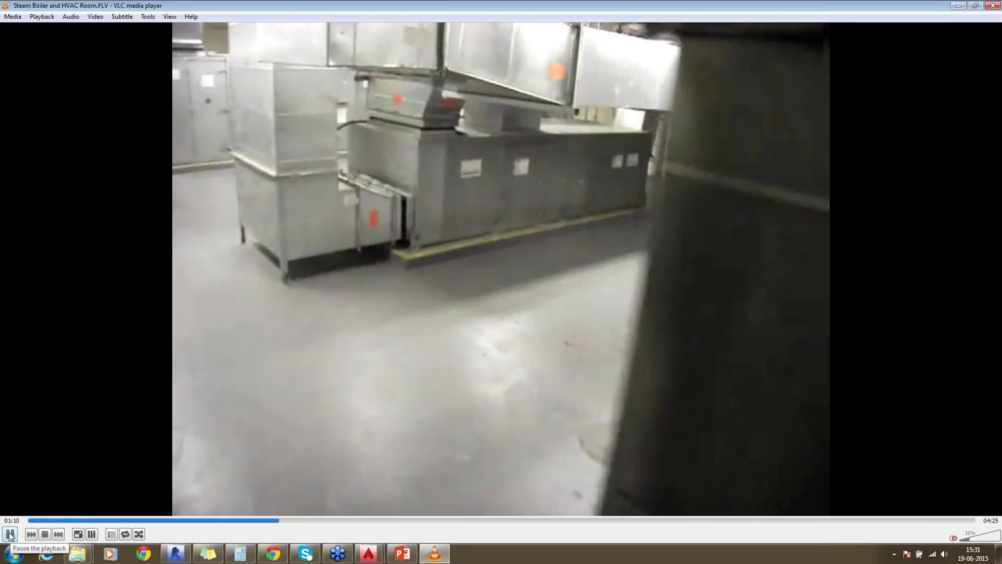
{"action": "left_click", "coordinate": [10, 535]}
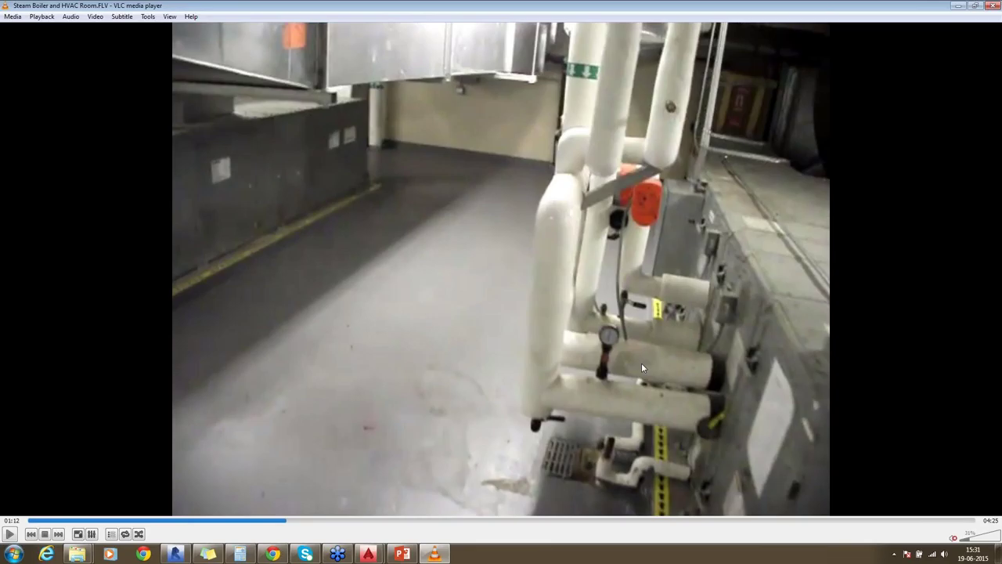
{"action": "left_click", "coordinate": [9, 534]}
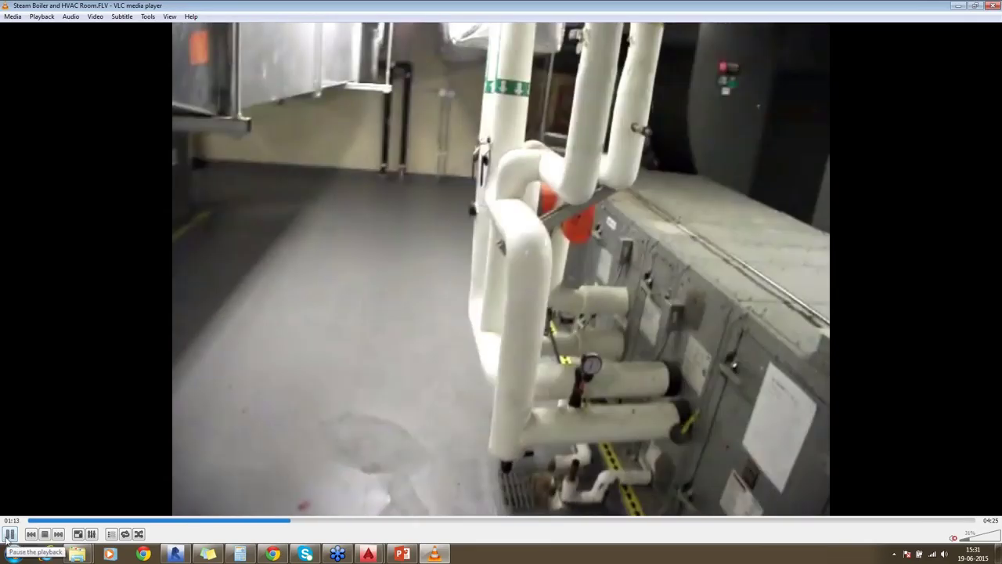
{"action": "left_click", "coordinate": [9, 536]}
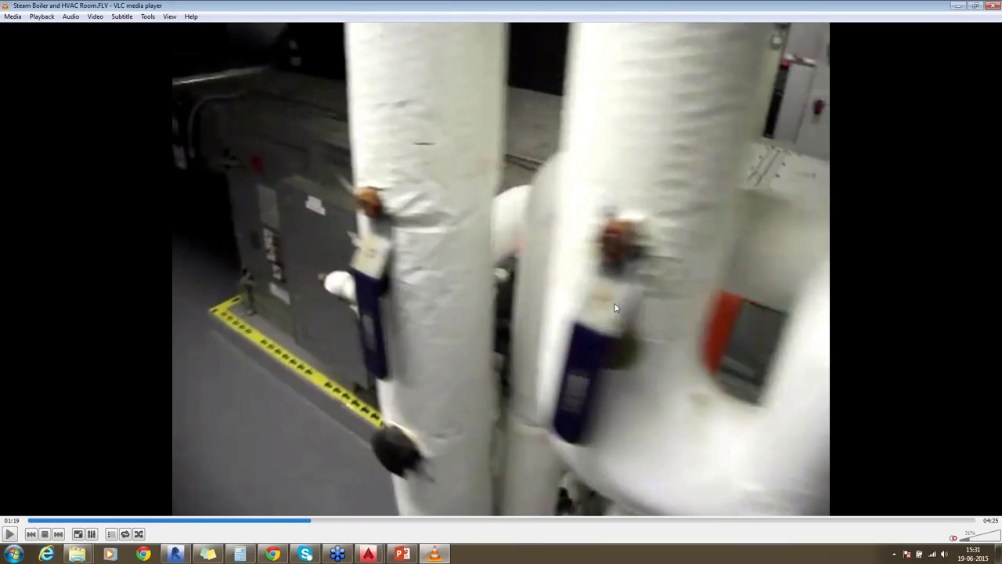
{"action": "left_click", "coordinate": [10, 536]}
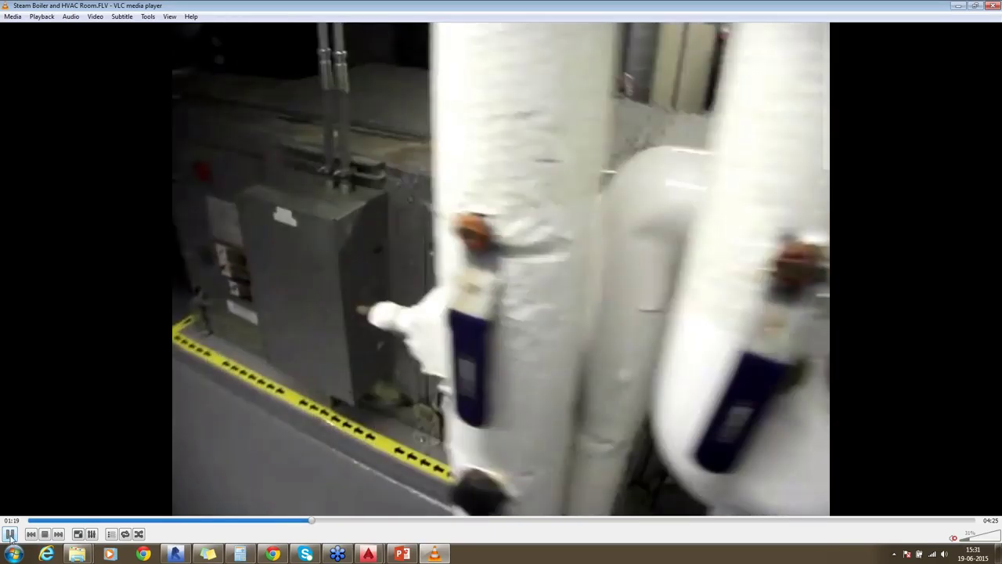